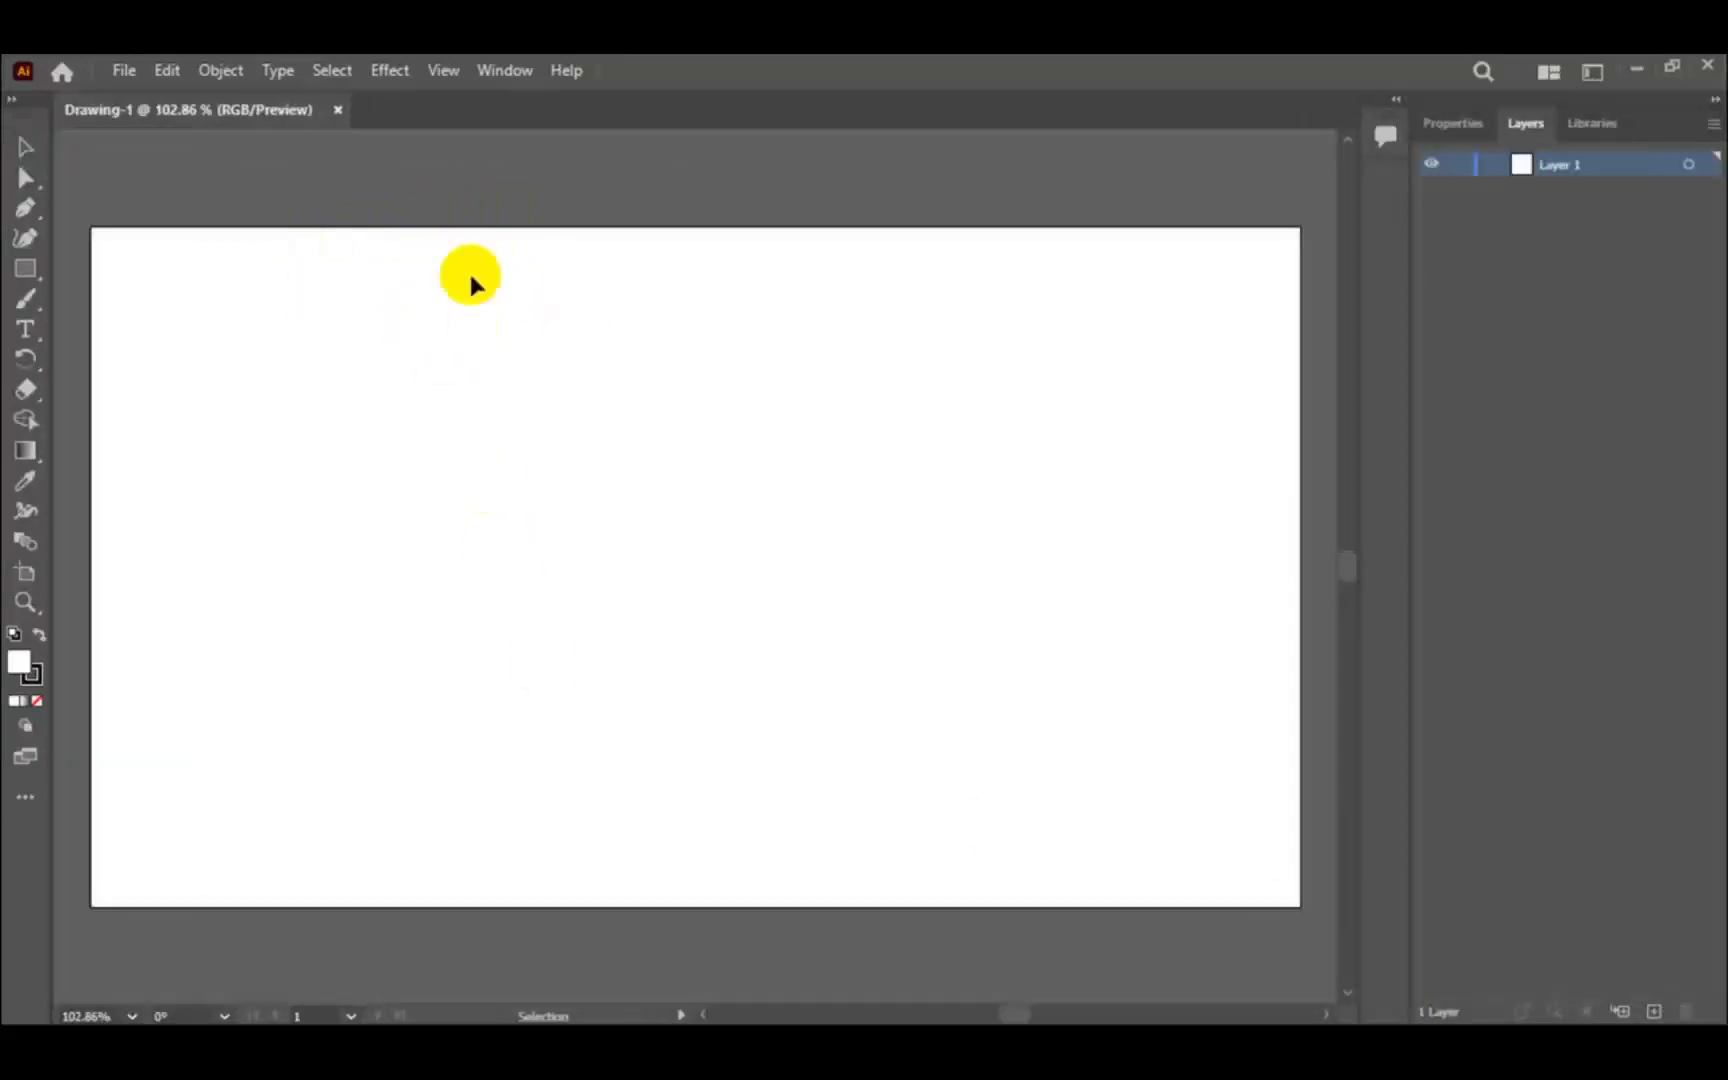
- Examine the artboard's size and settings in the document properties, and leave artboard editing
click(1458, 122)
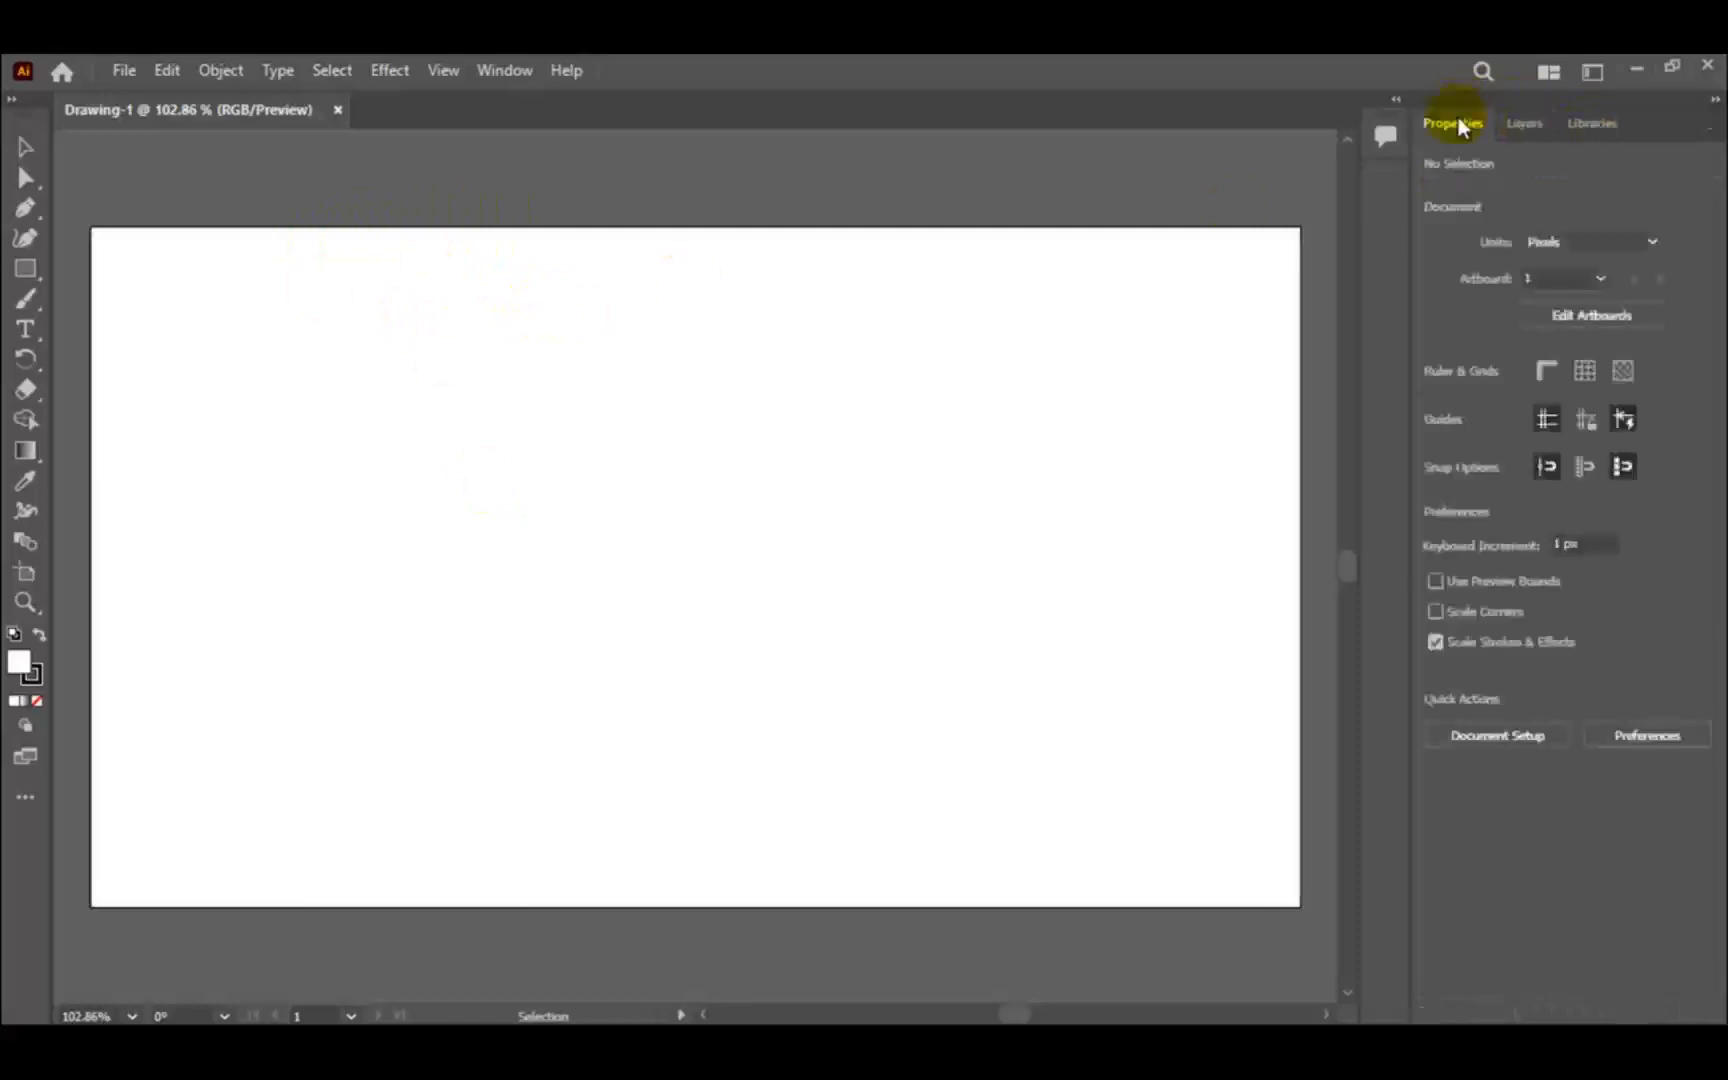
click(1590, 316)
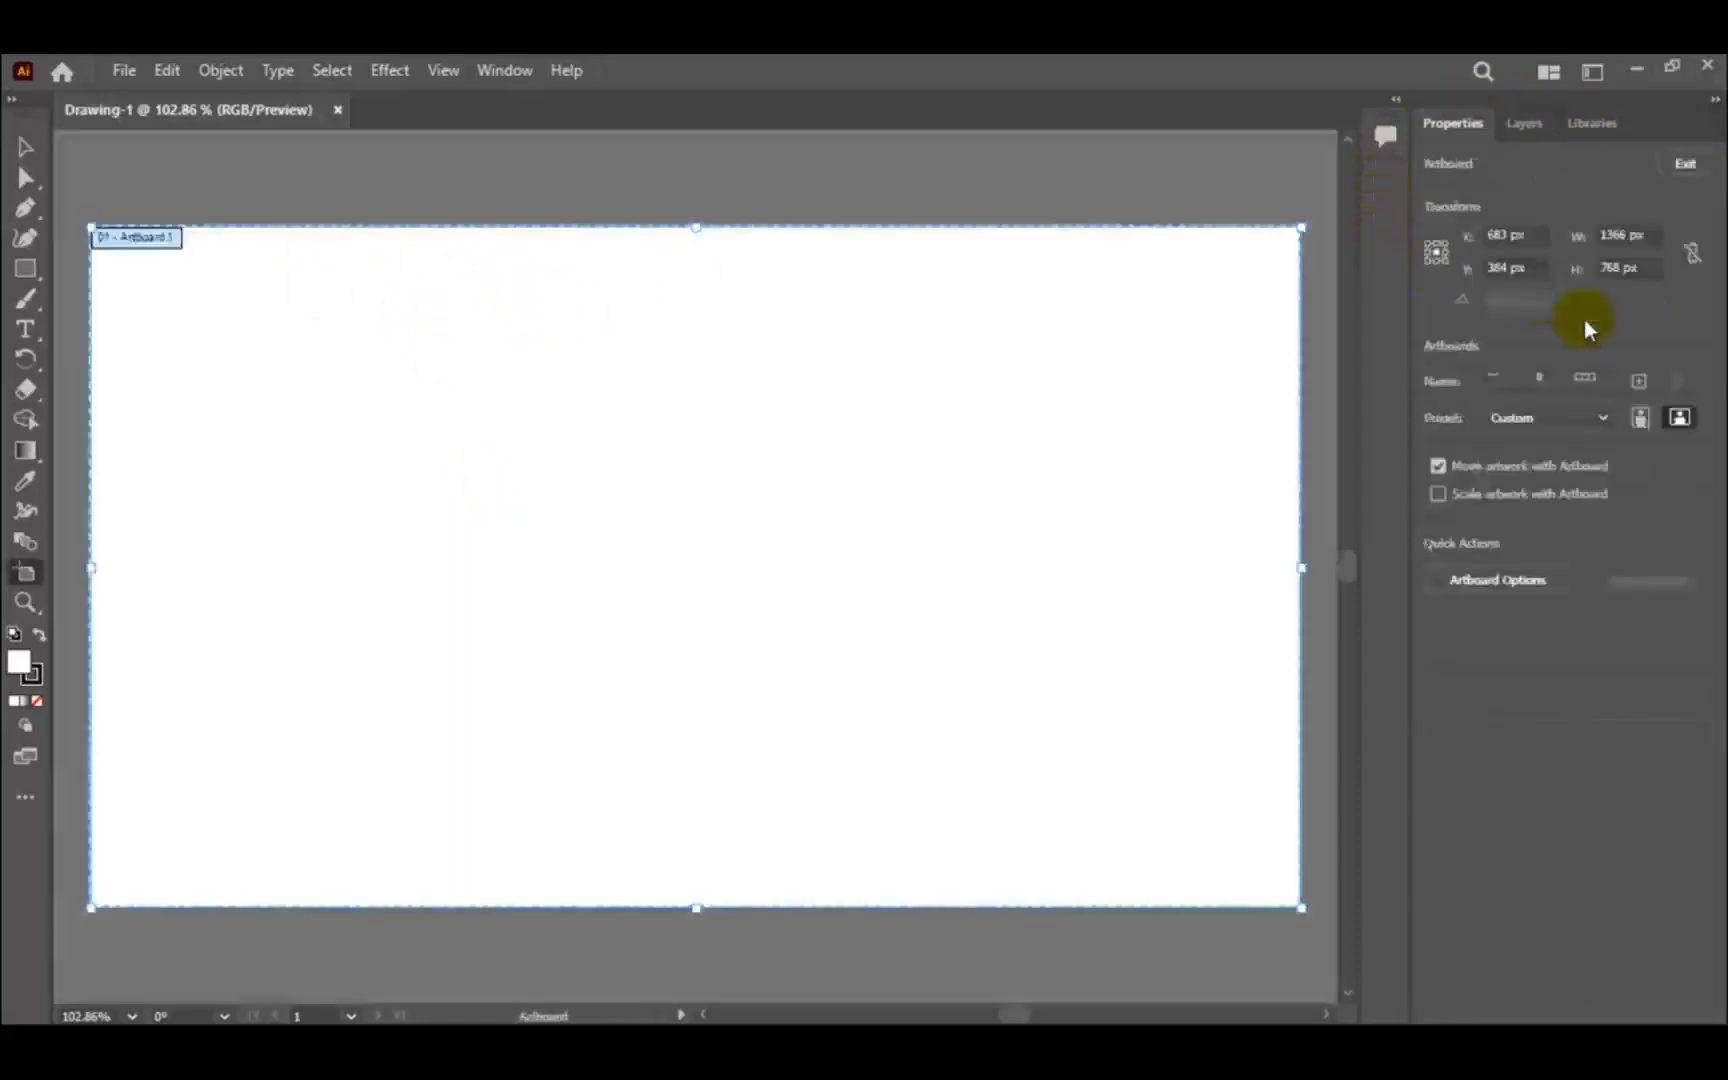
click(25, 150)
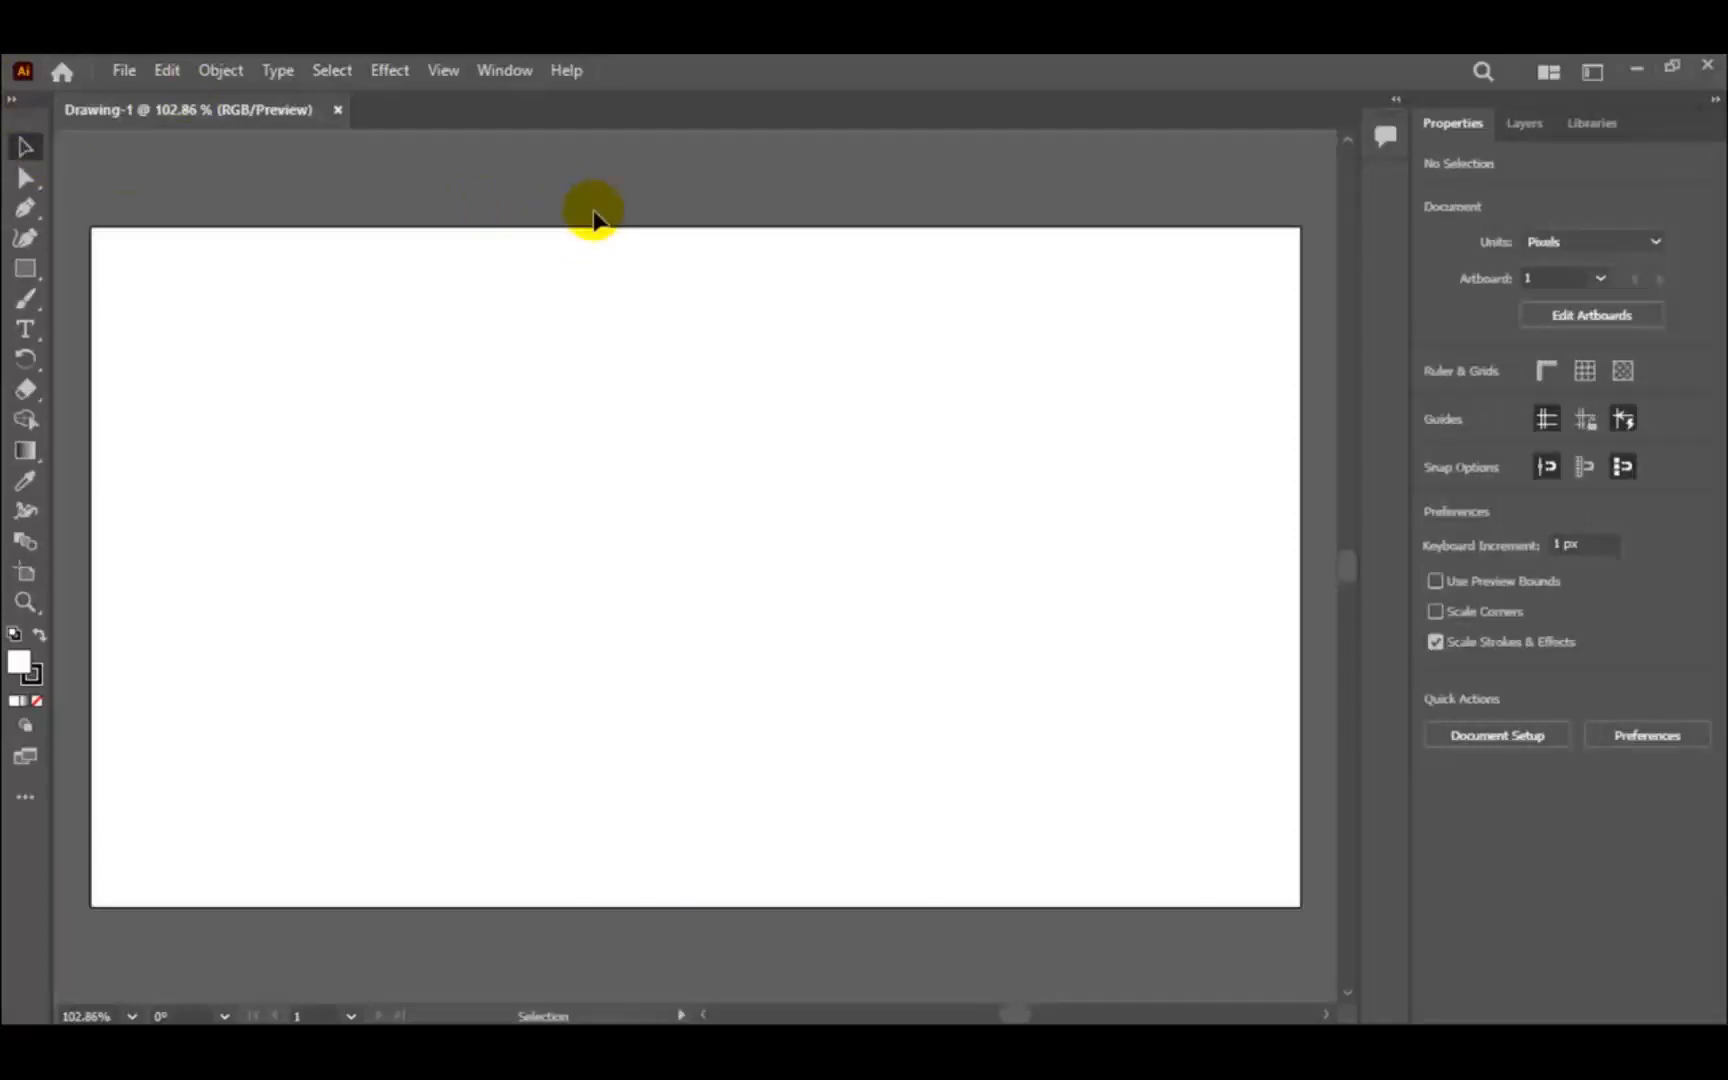
- Set the workspace to Essentials
click(510, 74)
mouse_move(644, 214)
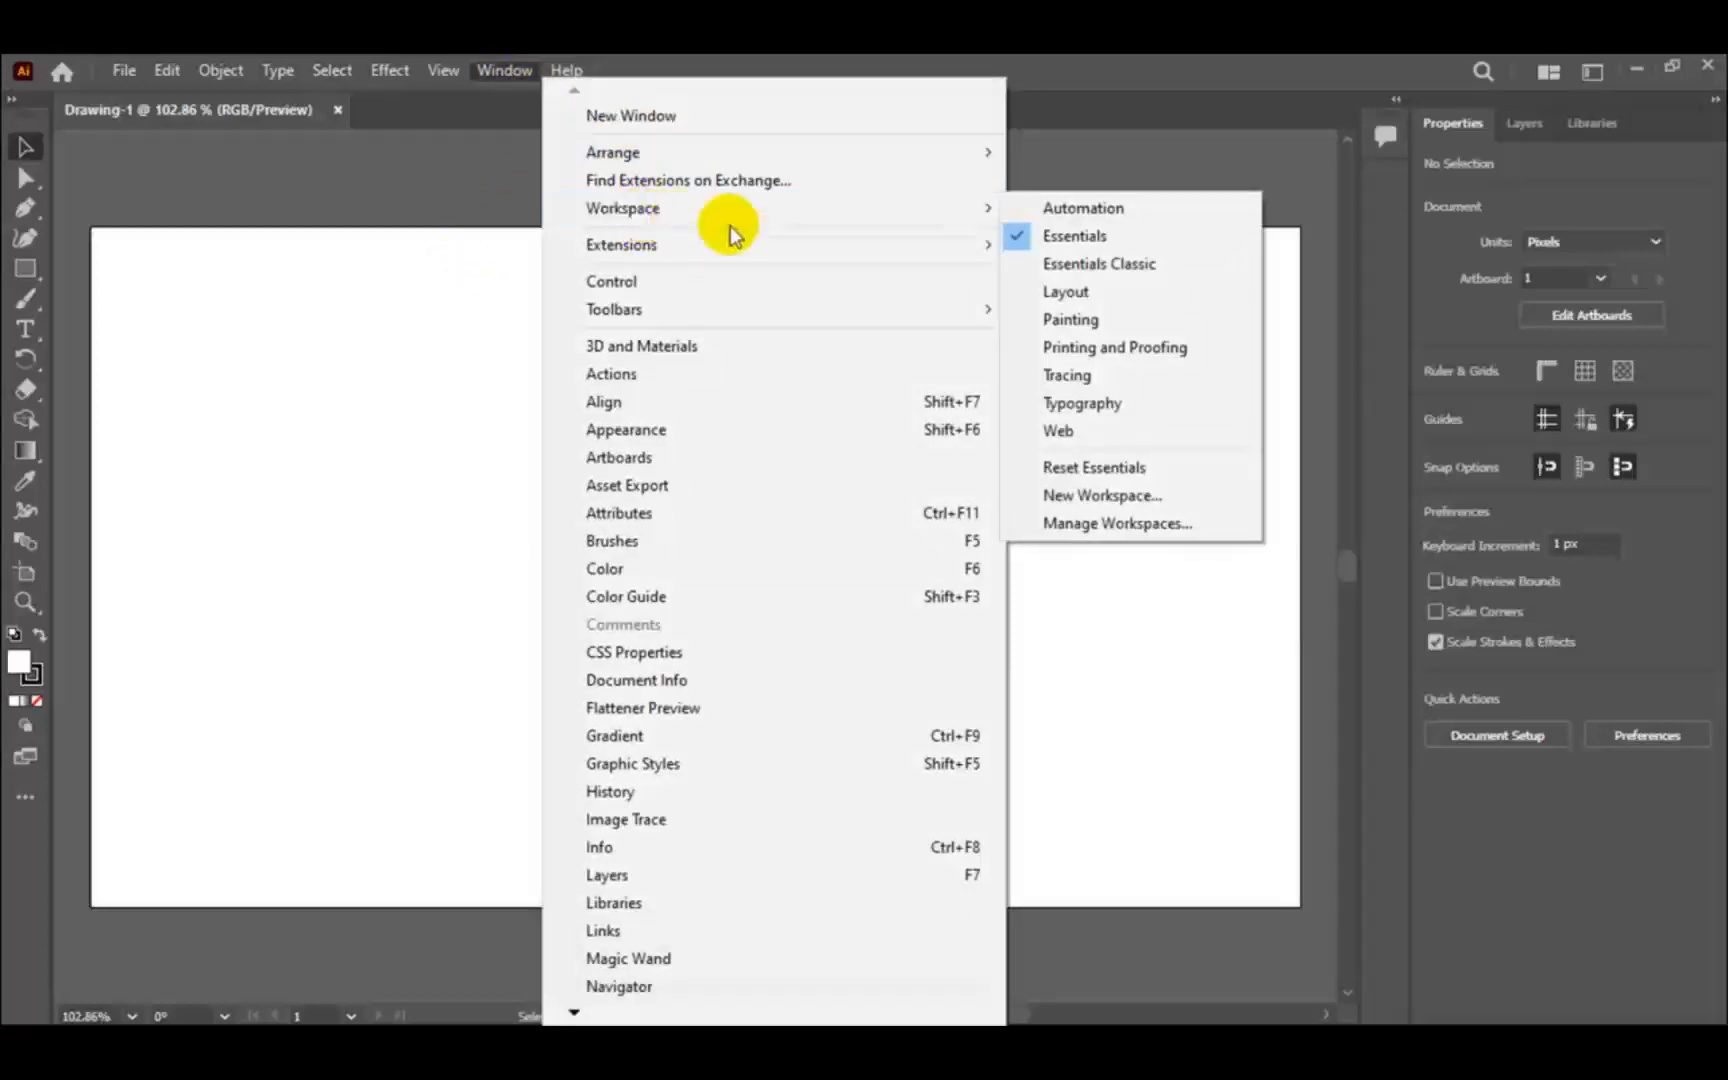
click(1139, 240)
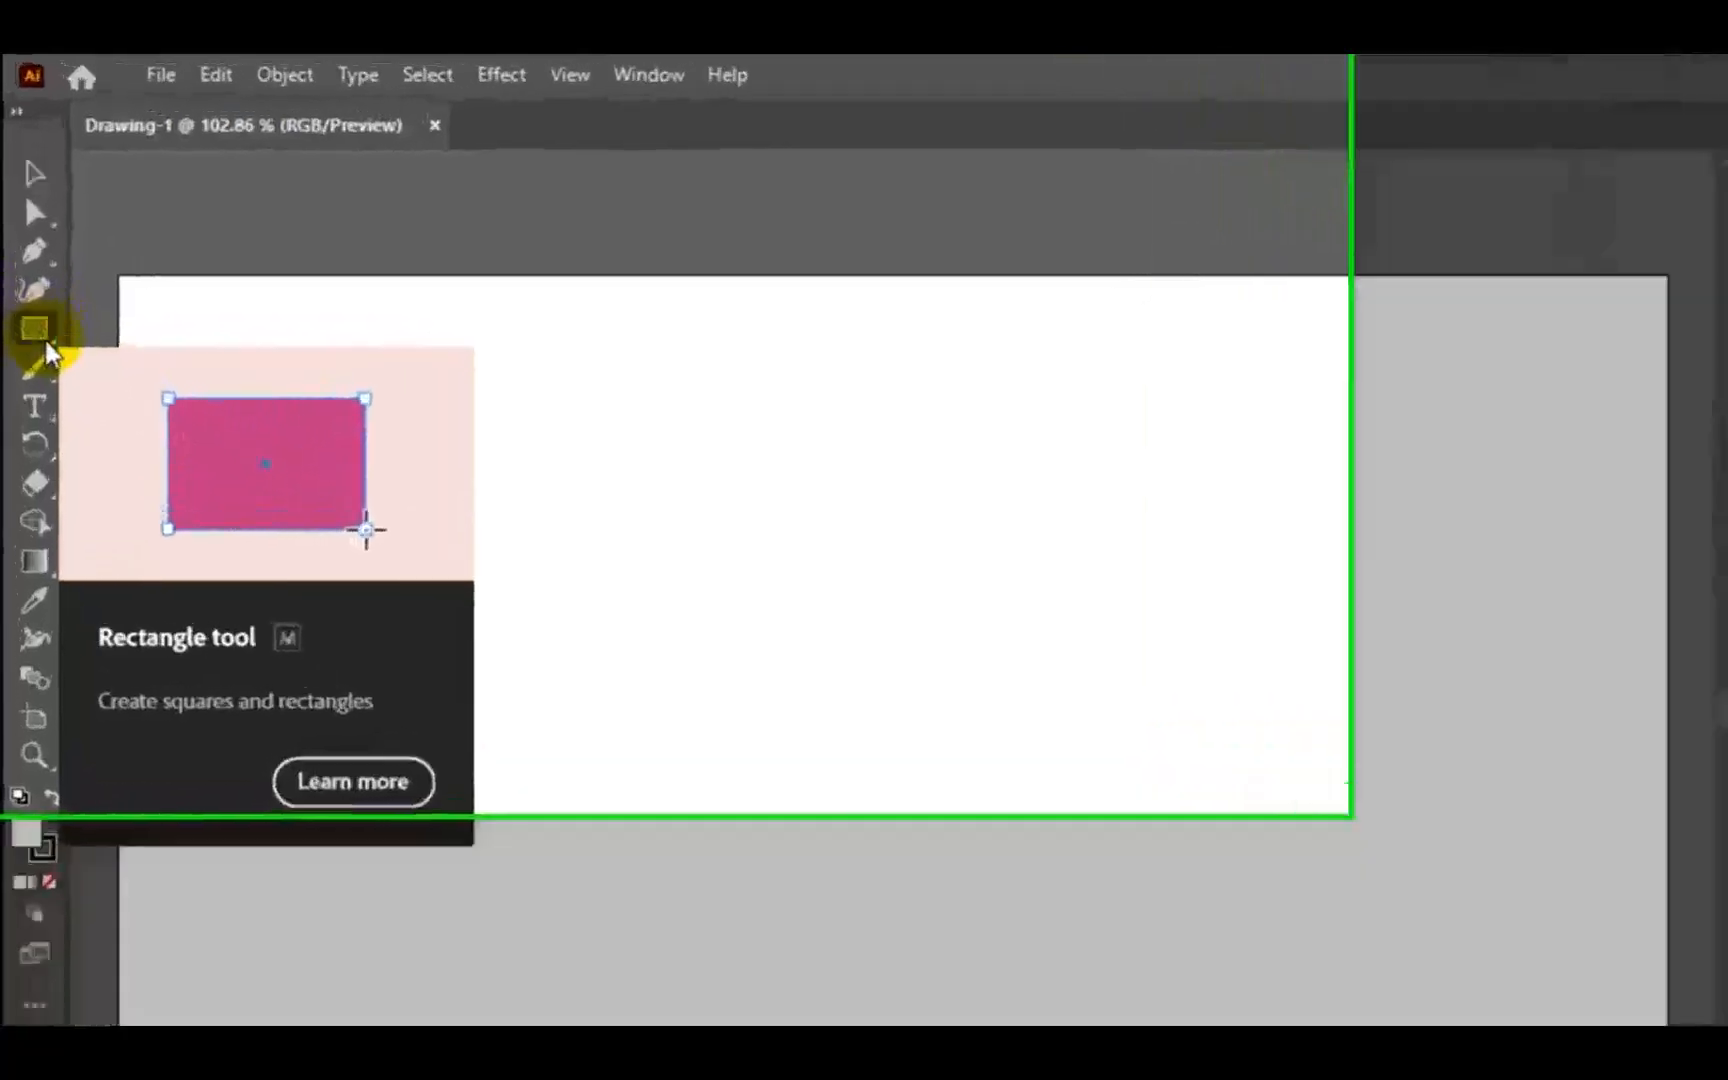
- Detach the group of shape tools into a floating toolbar and place it over the artboard's top edge
click(30, 275)
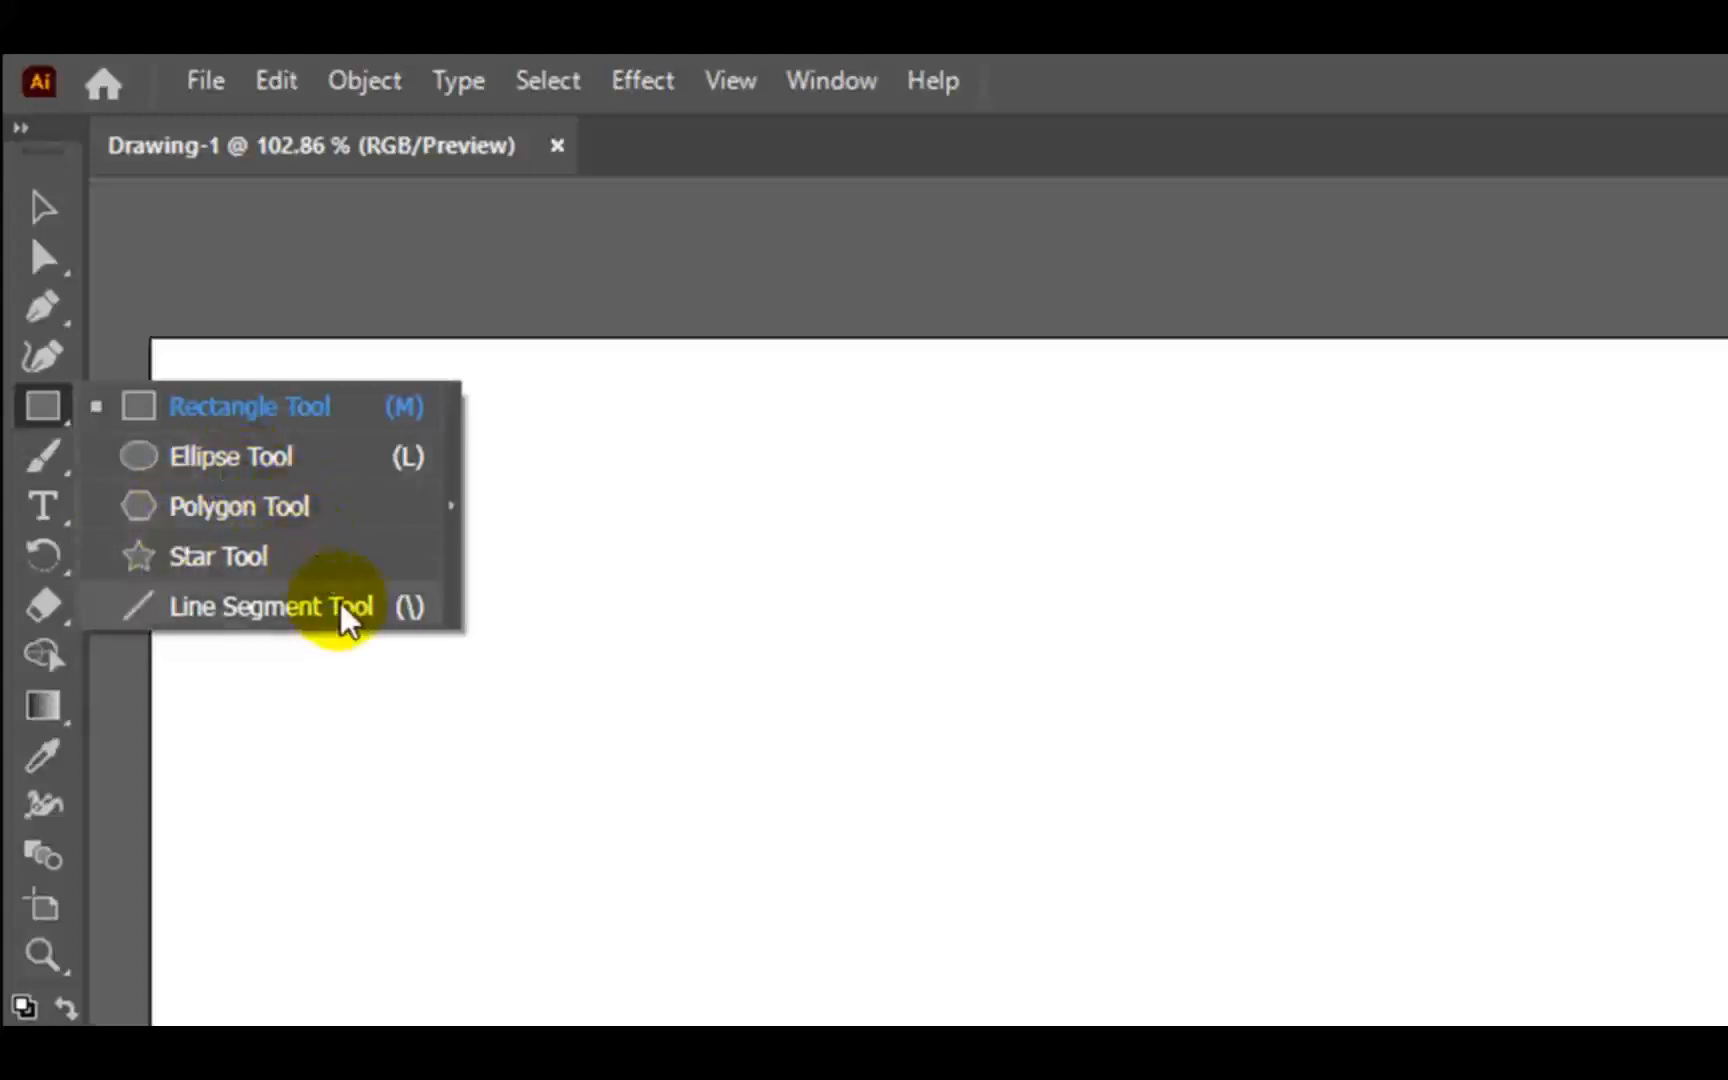
click(452, 505)
drag(212, 440, 1238, 275)
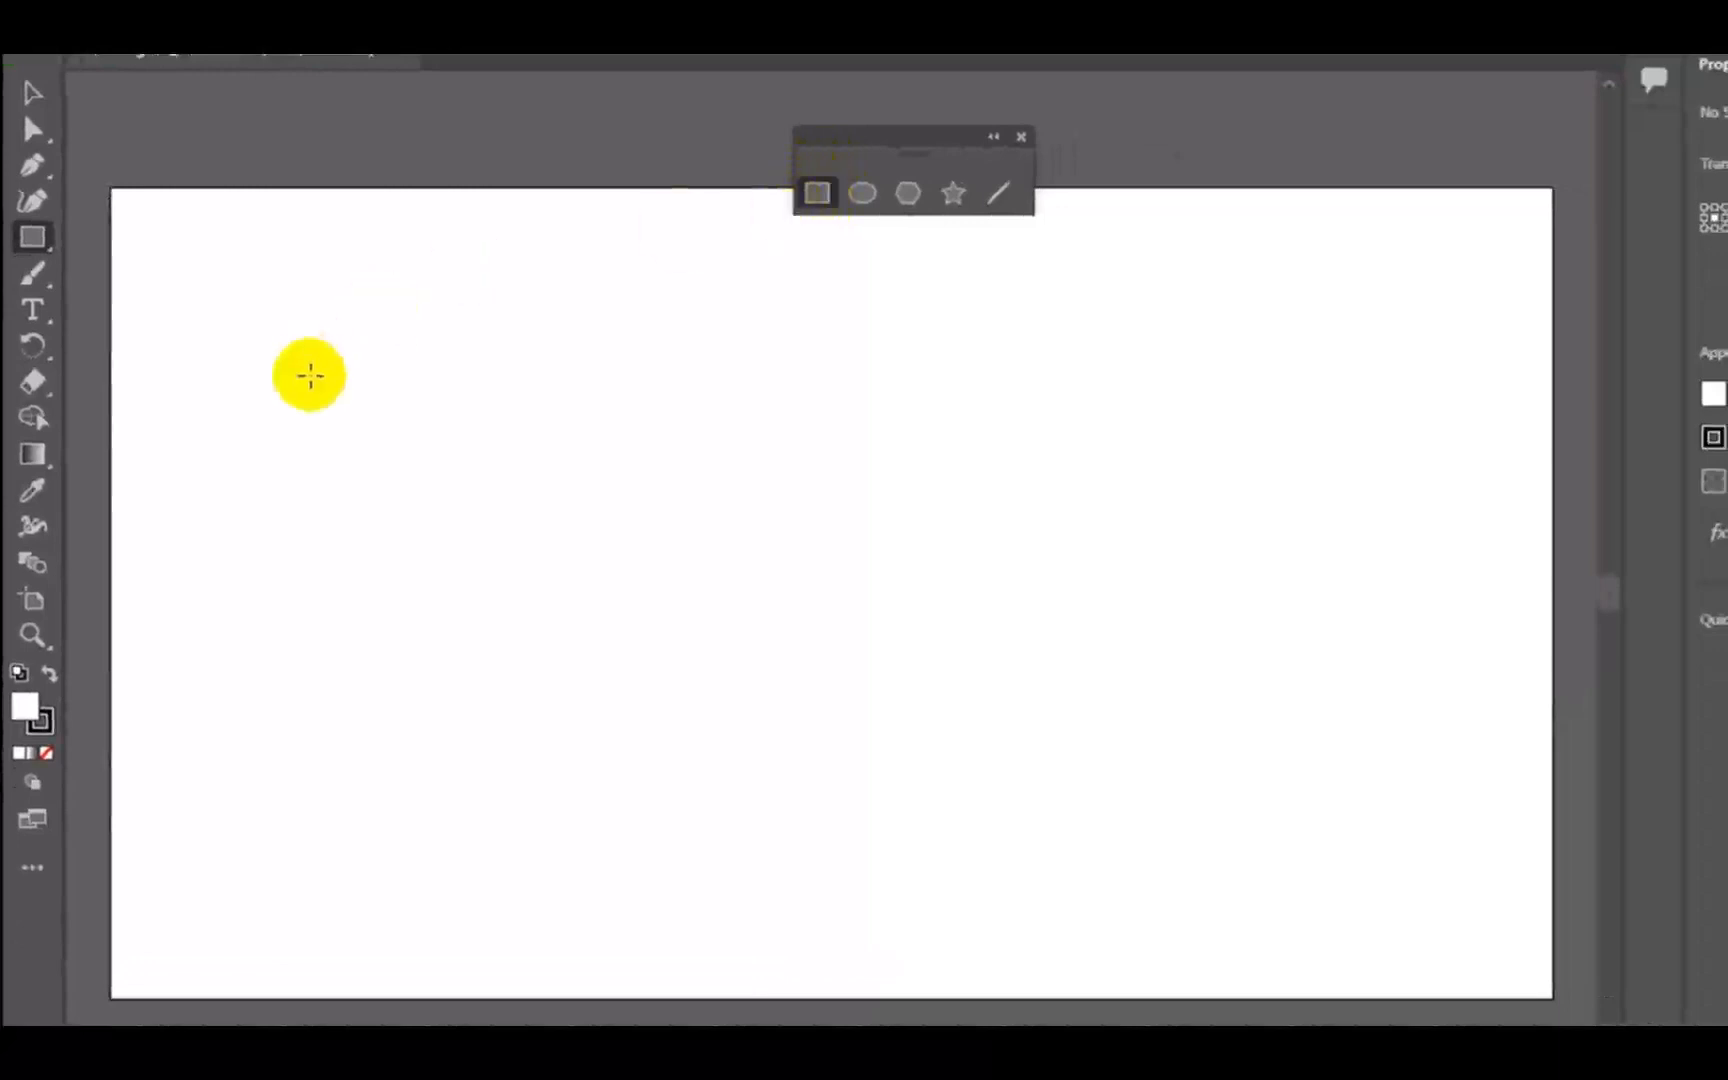
- Draw three freeform rectangles, a small square and a larger square across the left half and middle of the artboard
mouse_move(318, 344)
mouse_down()
mouse_move(409, 409)
mouse_move(502, 519)
mouse_up()
drag(562, 357, 677, 506)
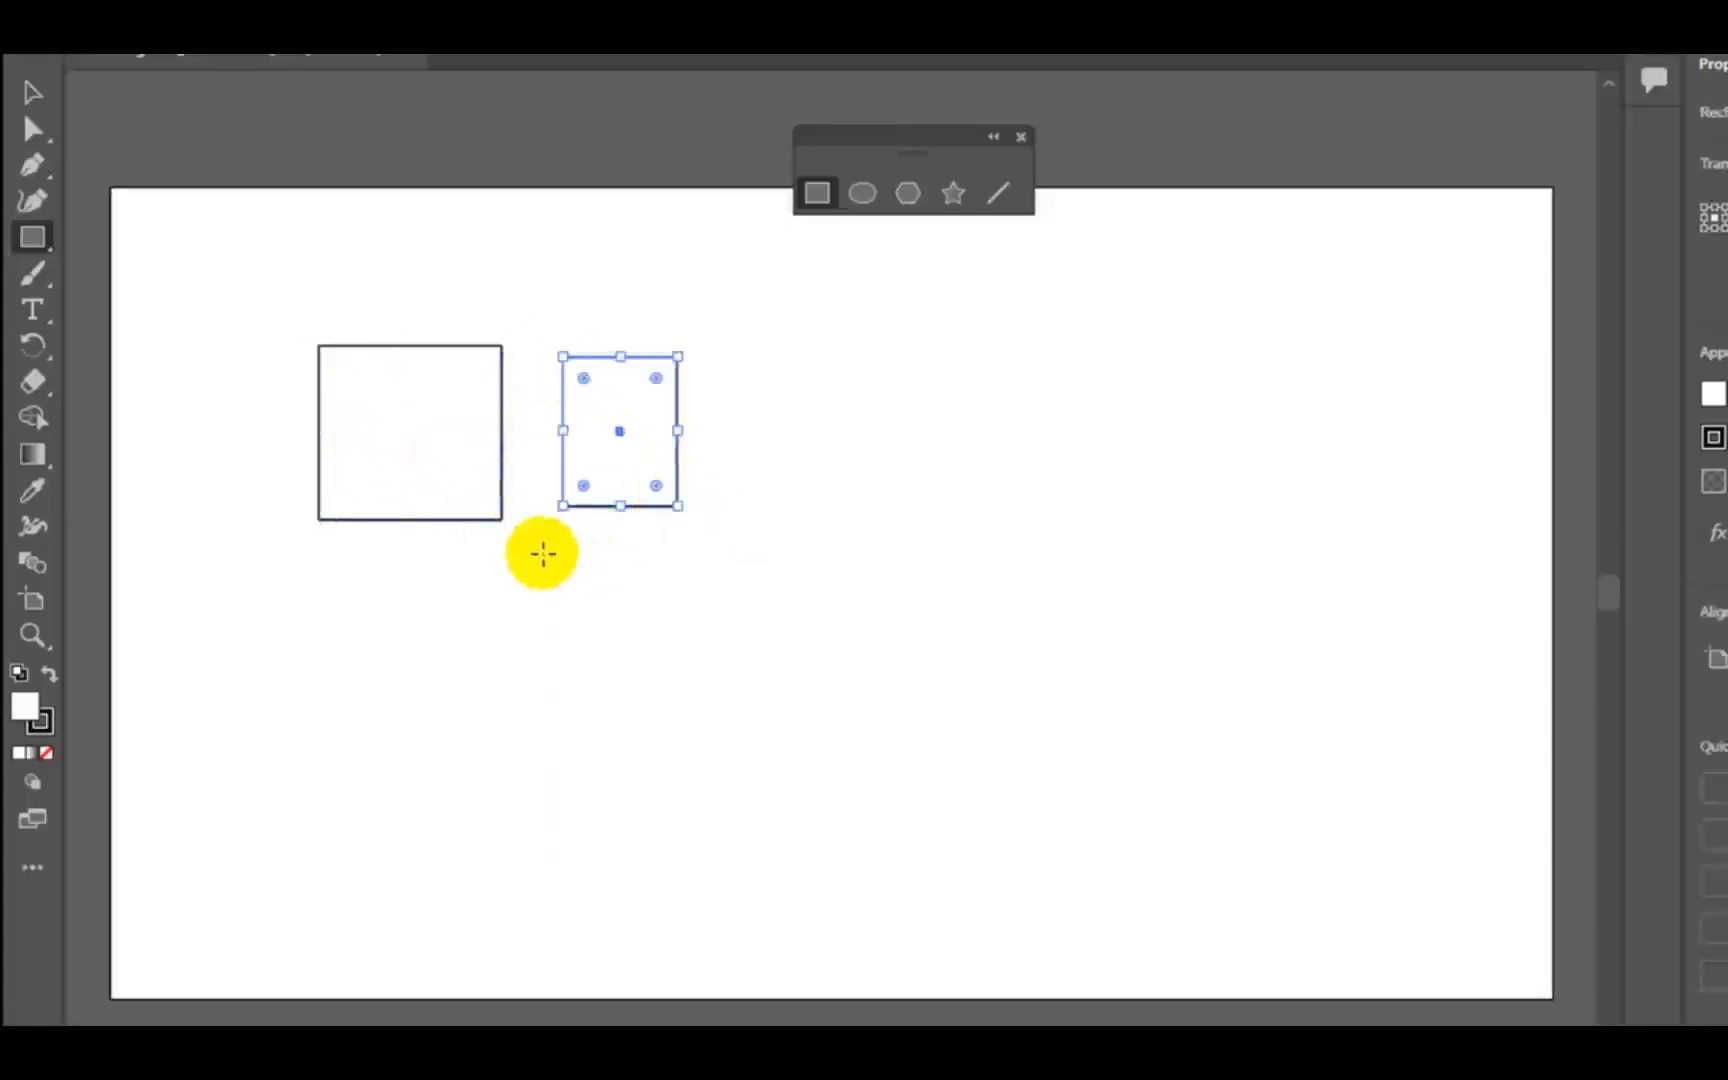
drag(543, 552, 678, 646)
drag(767, 489, 871, 592)
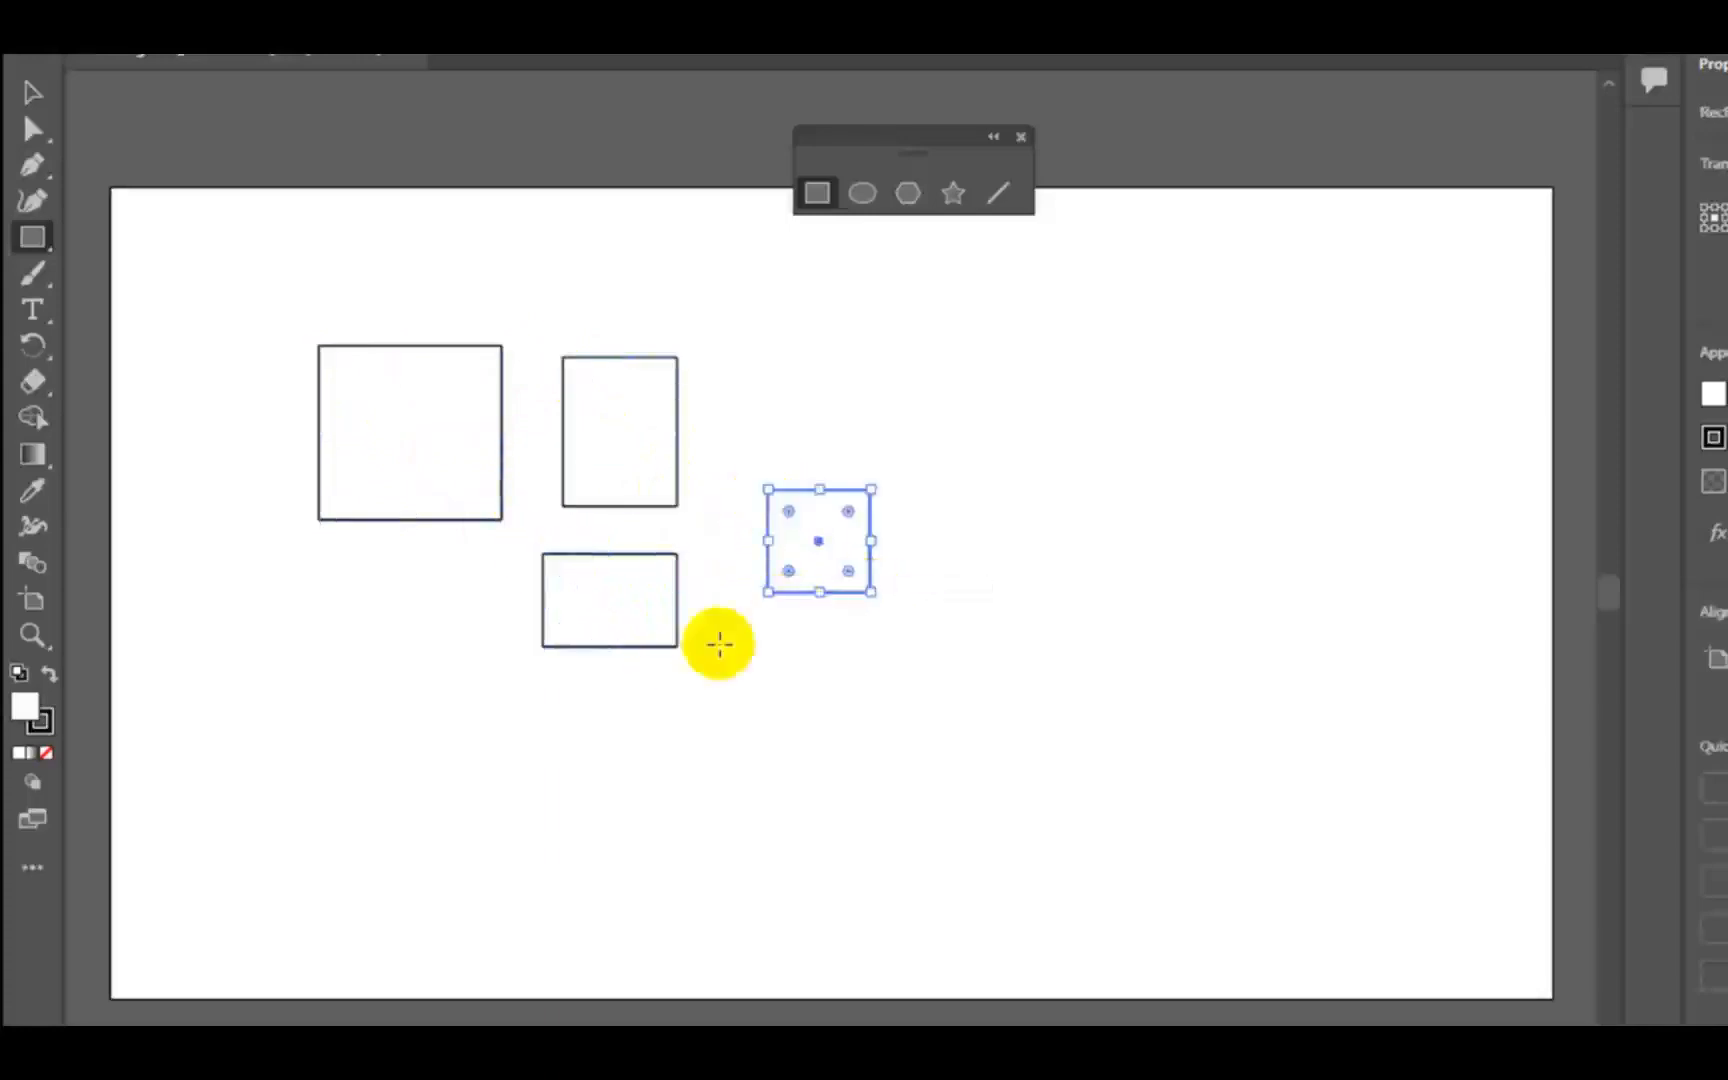
drag(882, 432, 1090, 638)
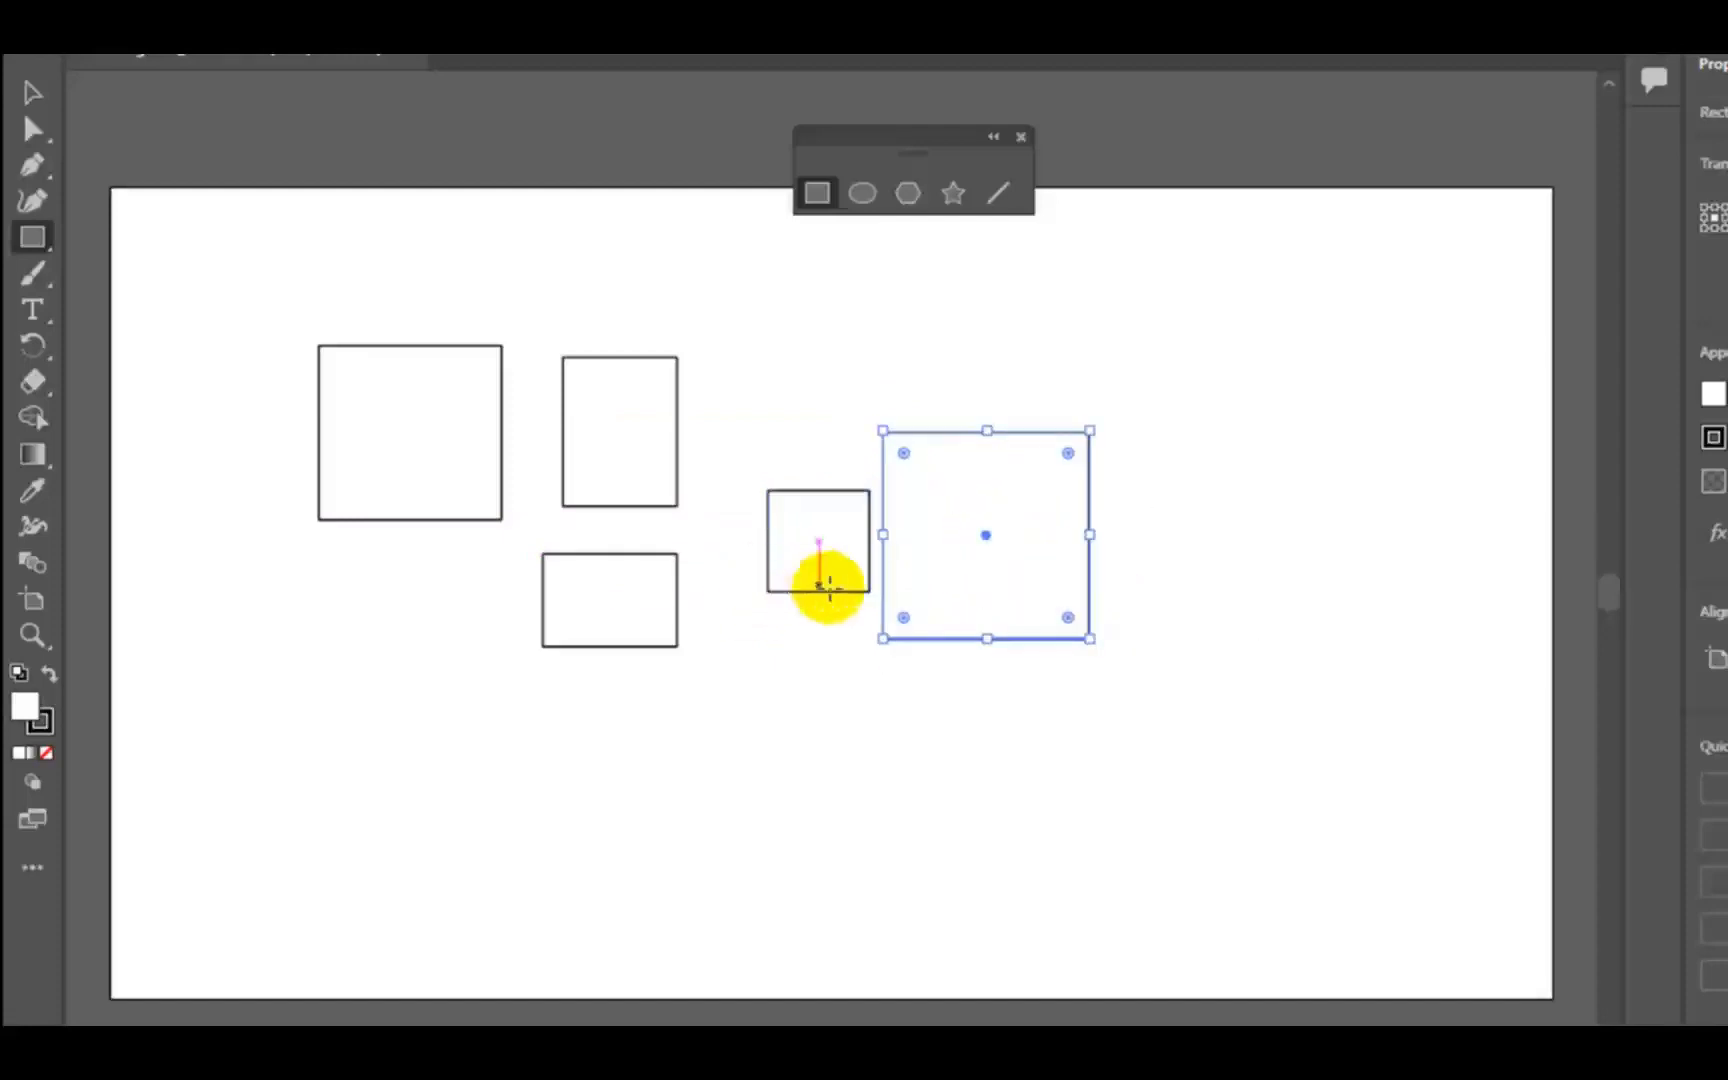
- Draw a wide rectangle above the large square, two small rectangles beside the small square, and two squares lower on the artboard
mouse_move(745, 262)
mouse_down()
mouse_move(935, 346)
mouse_move(1038, 356)
mouse_up()
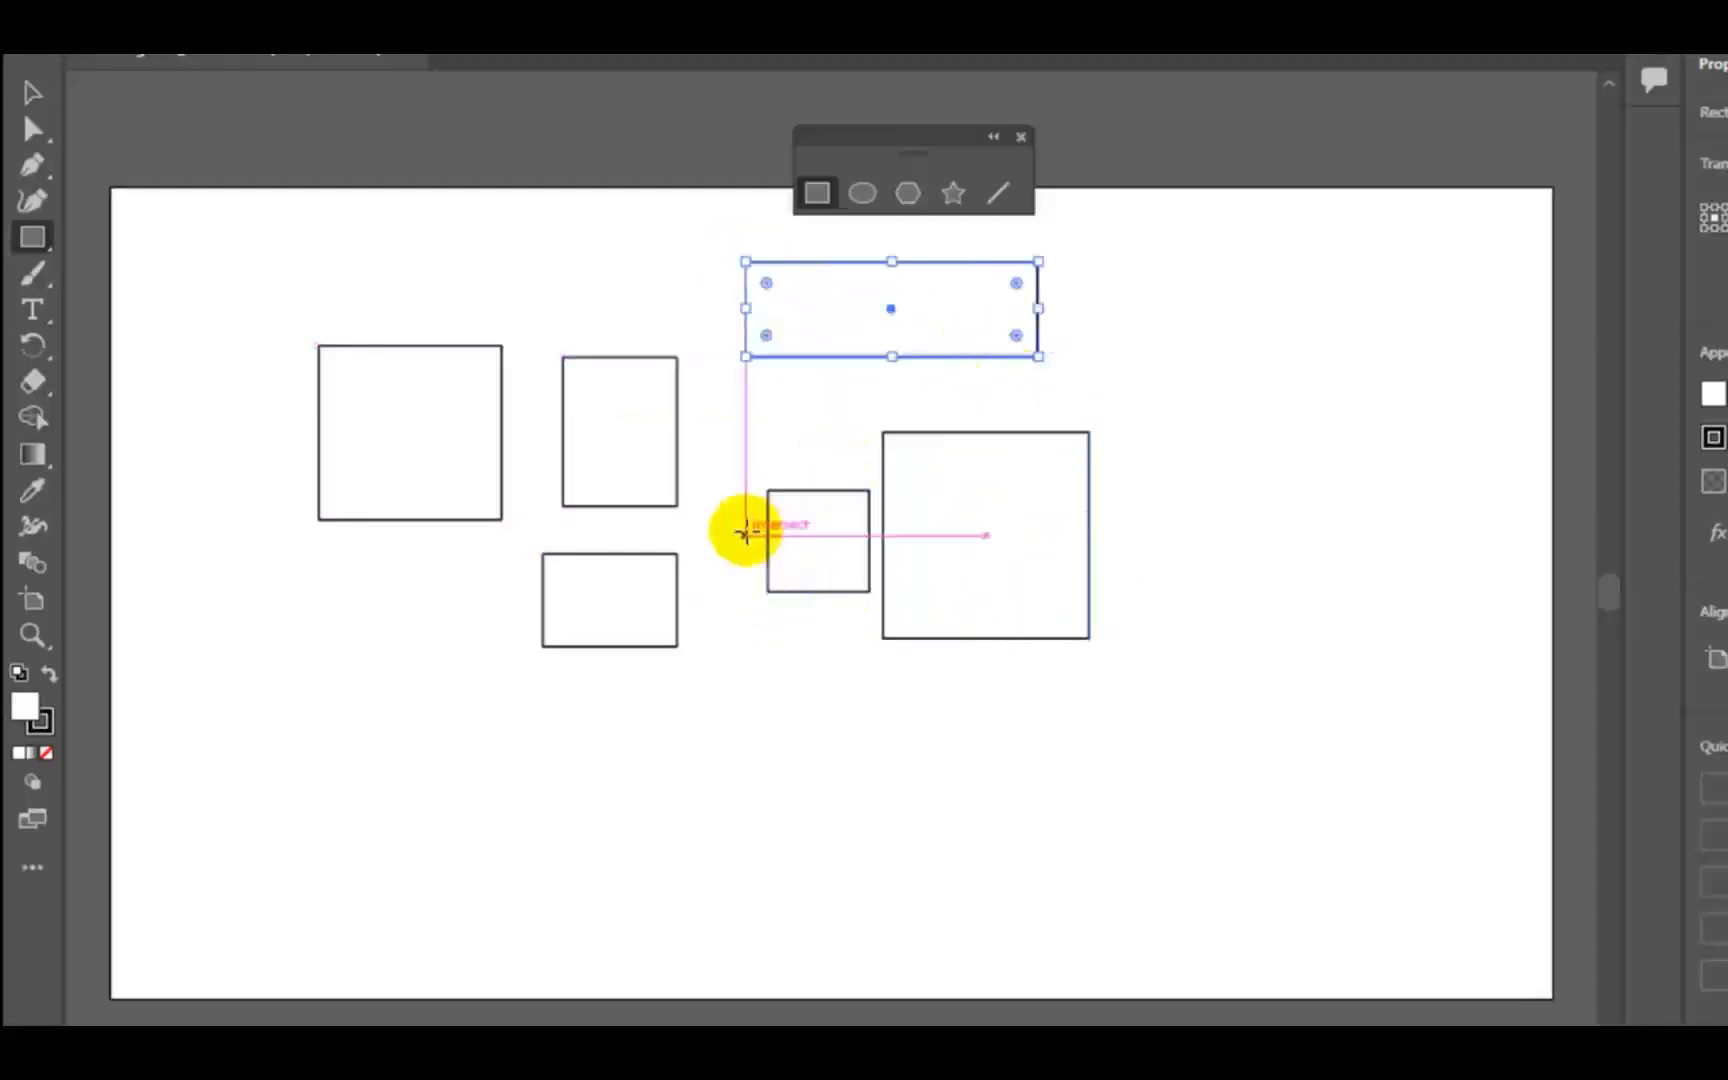
drag(764, 420, 745, 392)
drag(716, 655, 791, 743)
drag(955, 732, 1068, 844)
drag(1170, 657, 1230, 713)
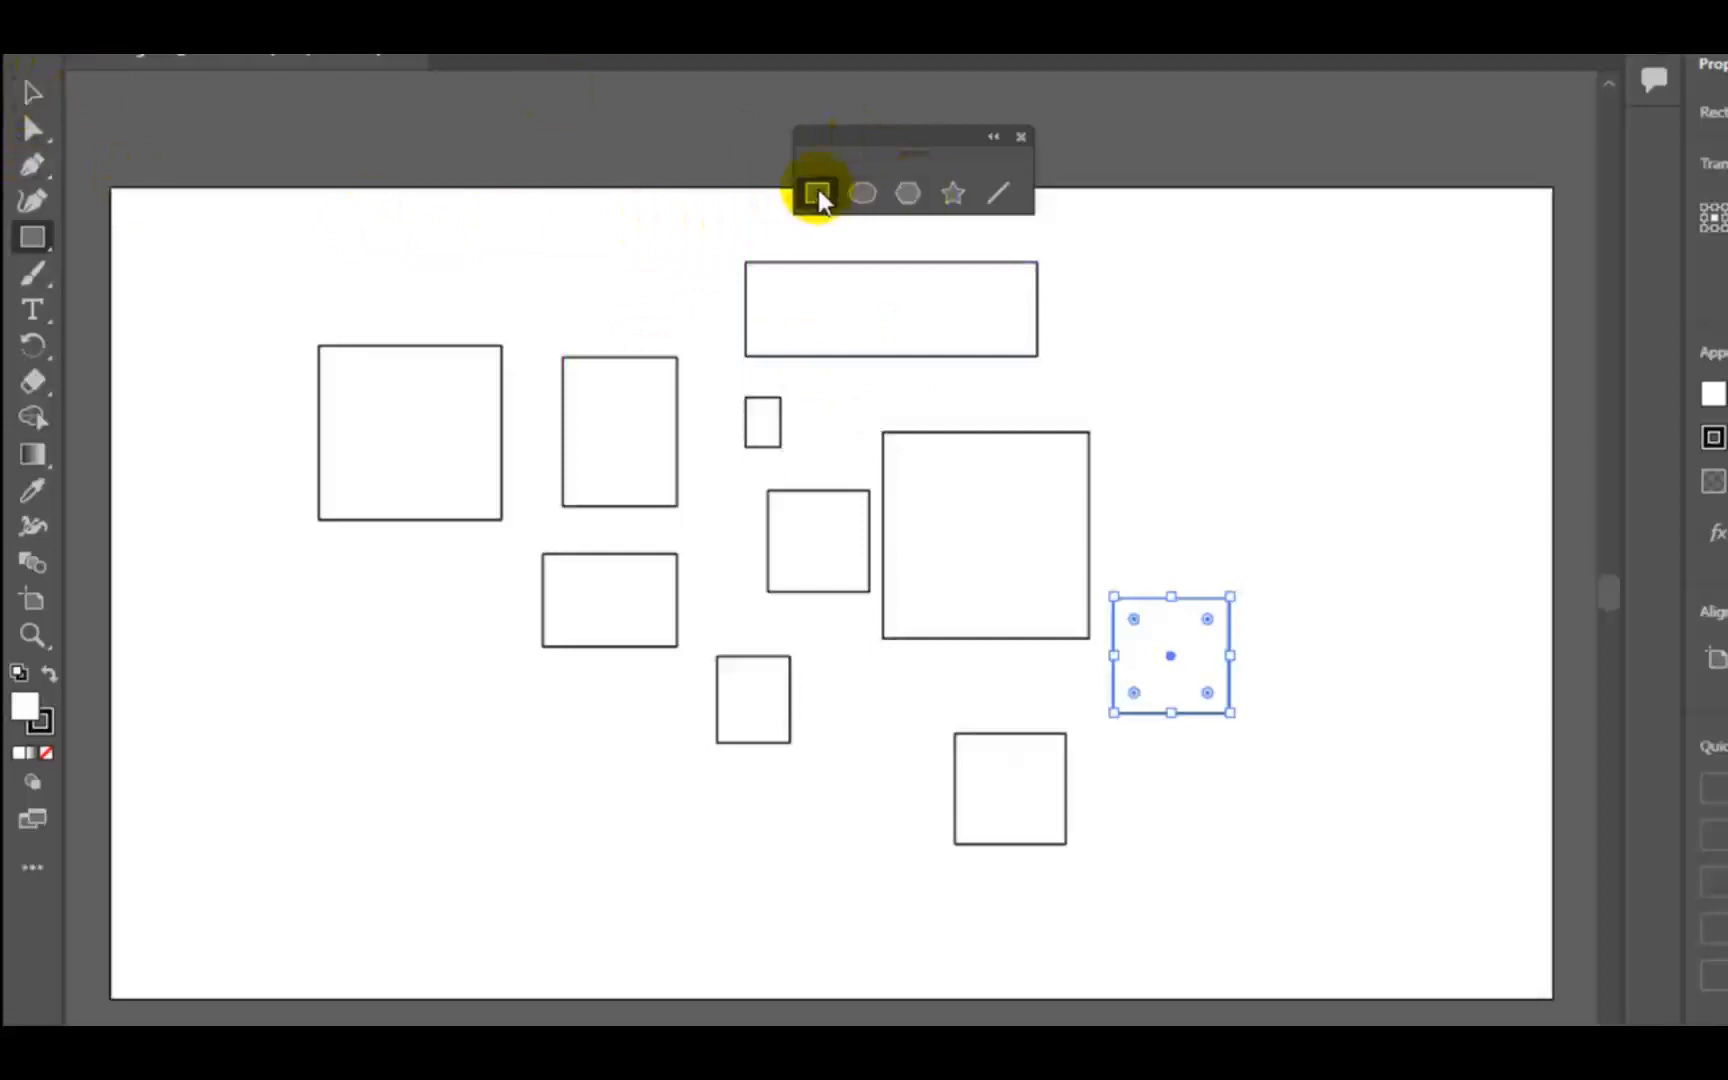
- Create a rectangle 200 px wide and 100 px high with unconstrained proportions in the artboard's upper right area
click(1164, 393)
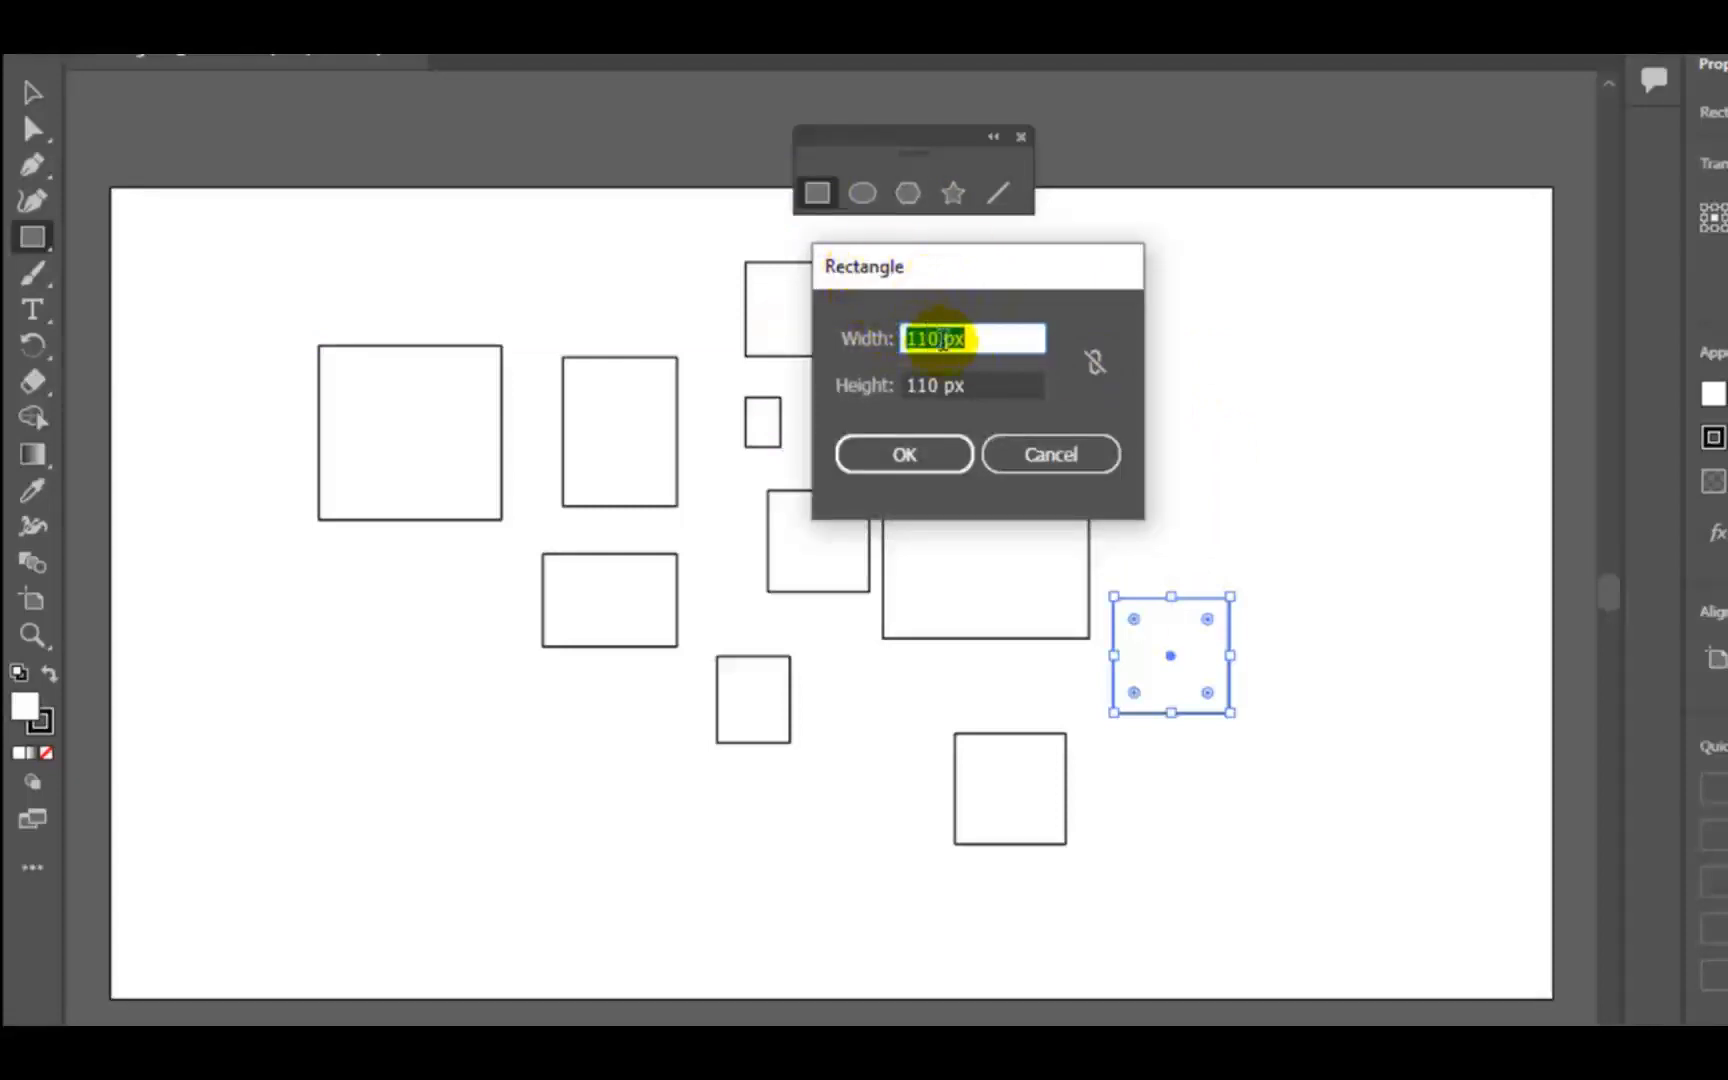
click(1097, 366)
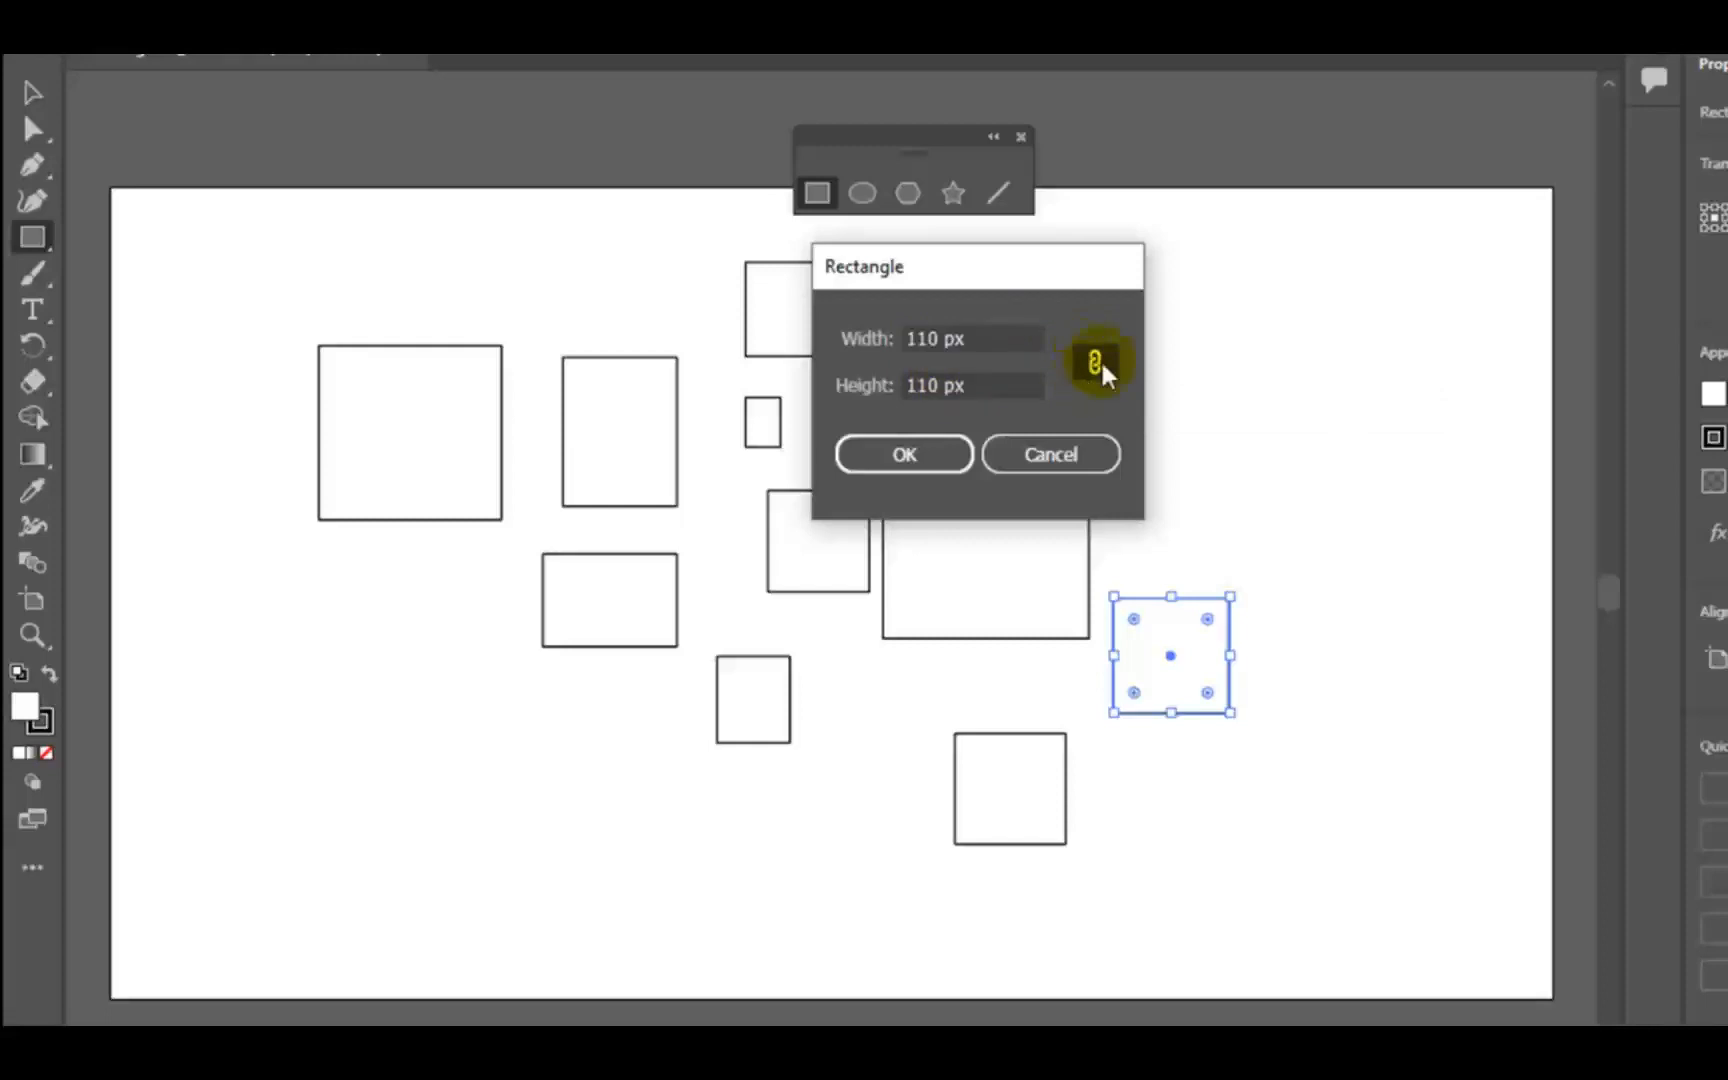
click(1096, 366)
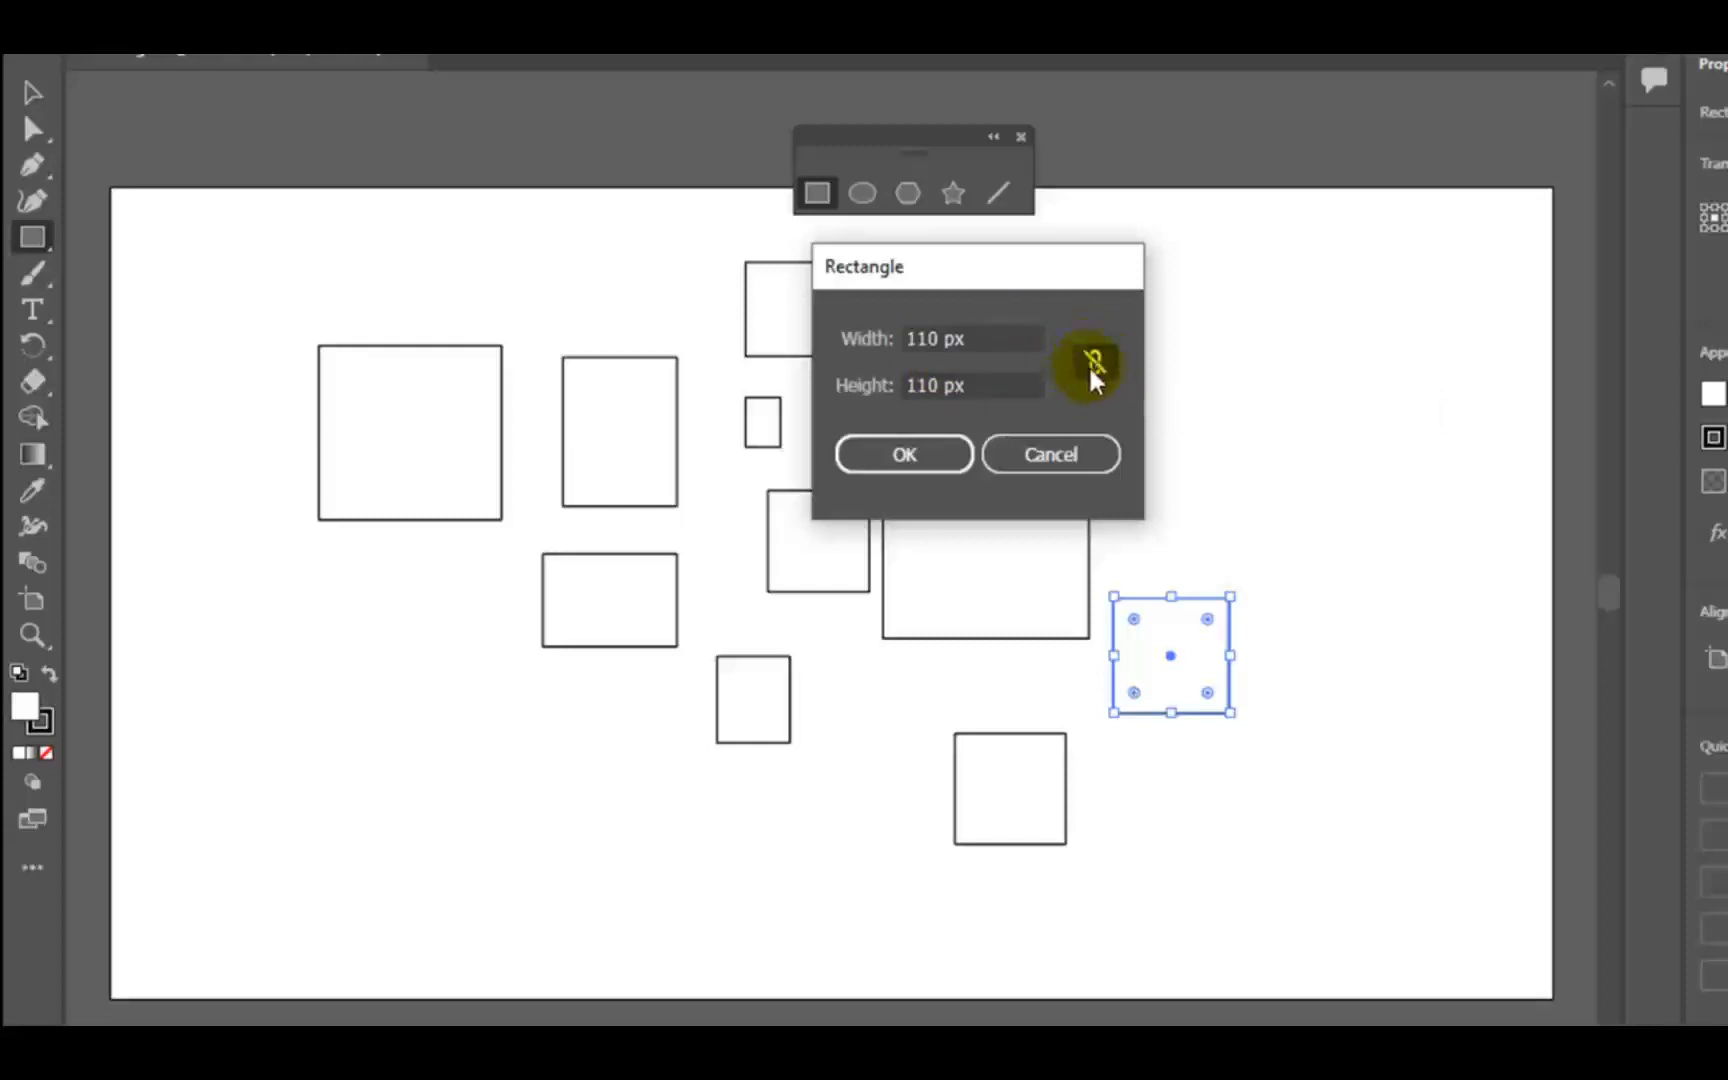
click(948, 330)
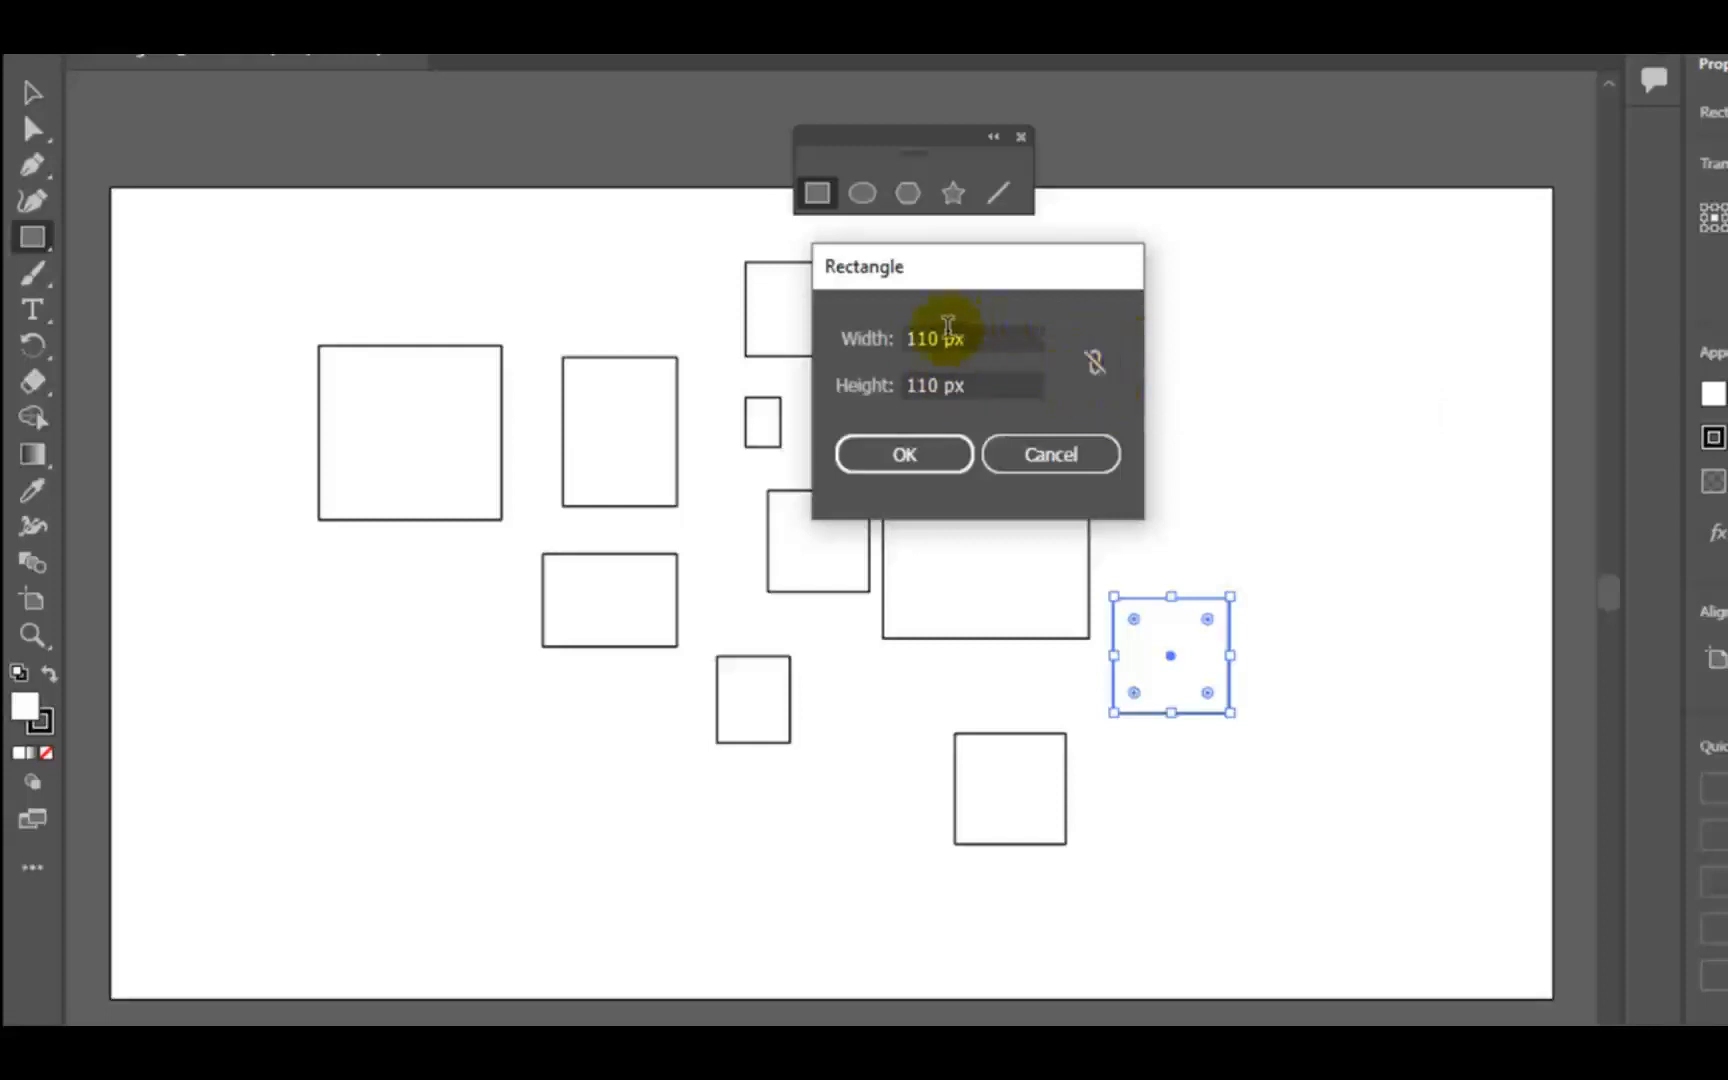
drag(942, 340, 856, 338)
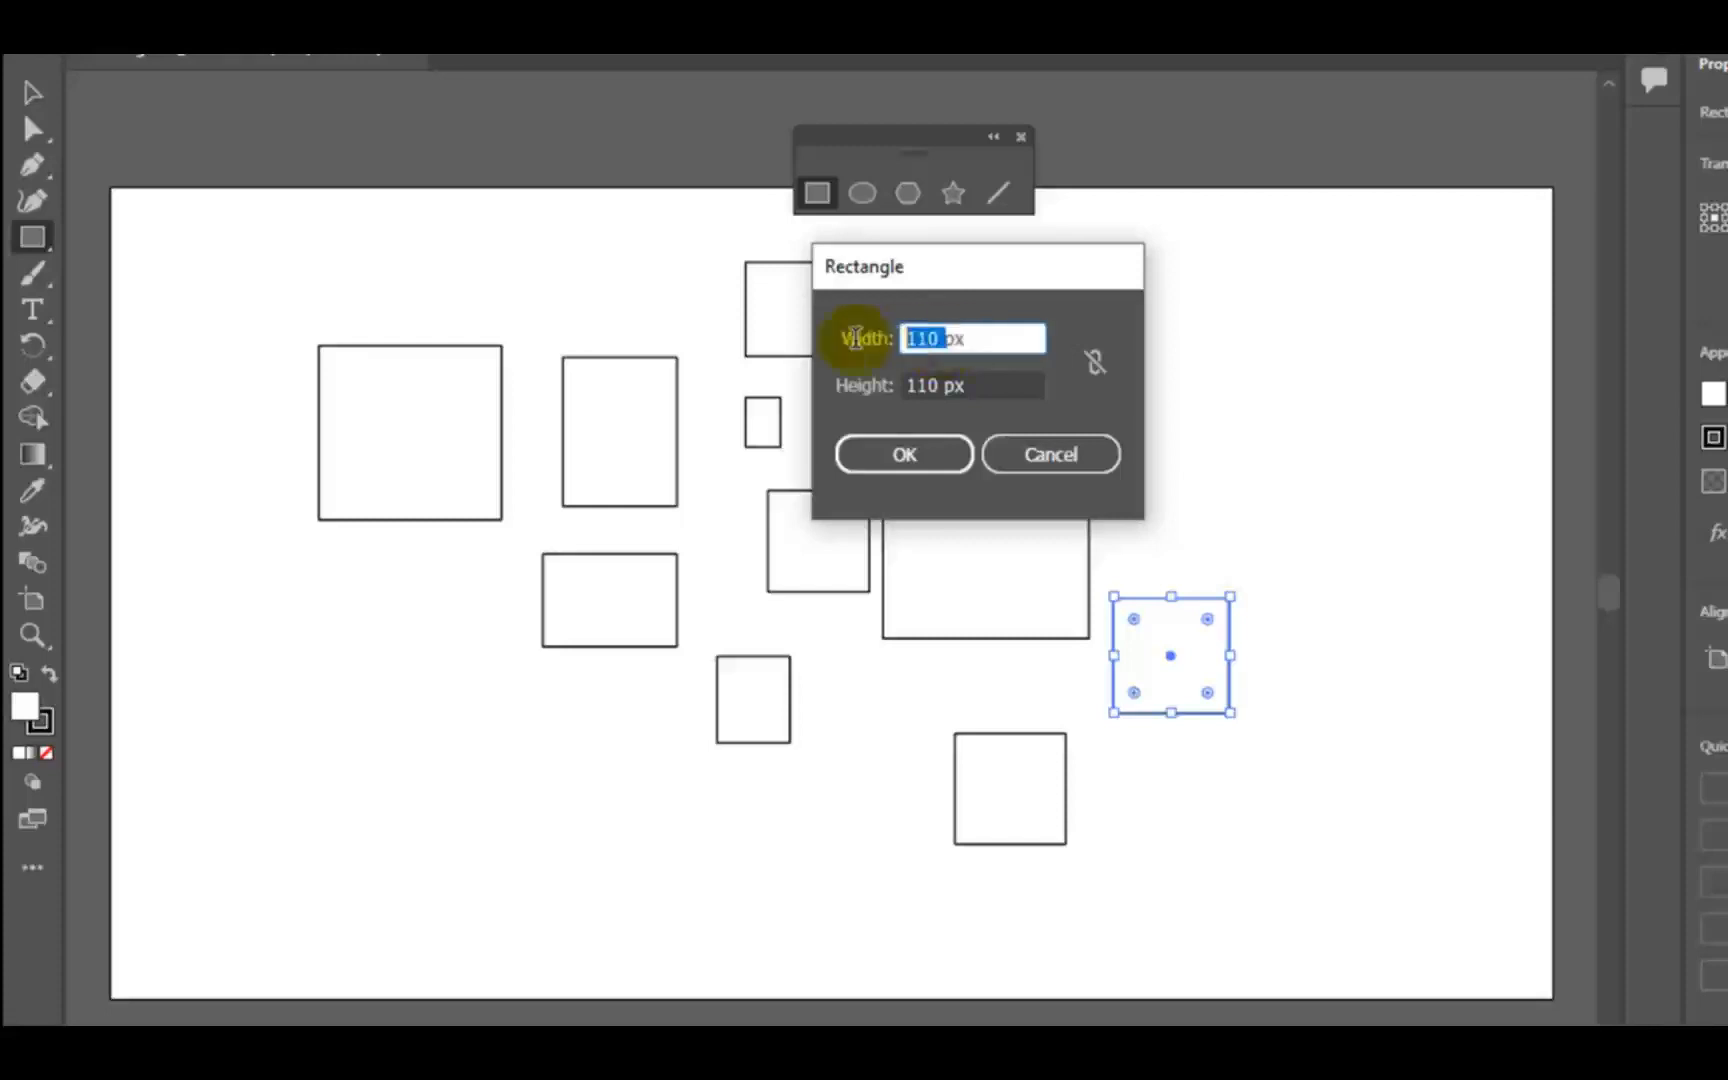
text(200)
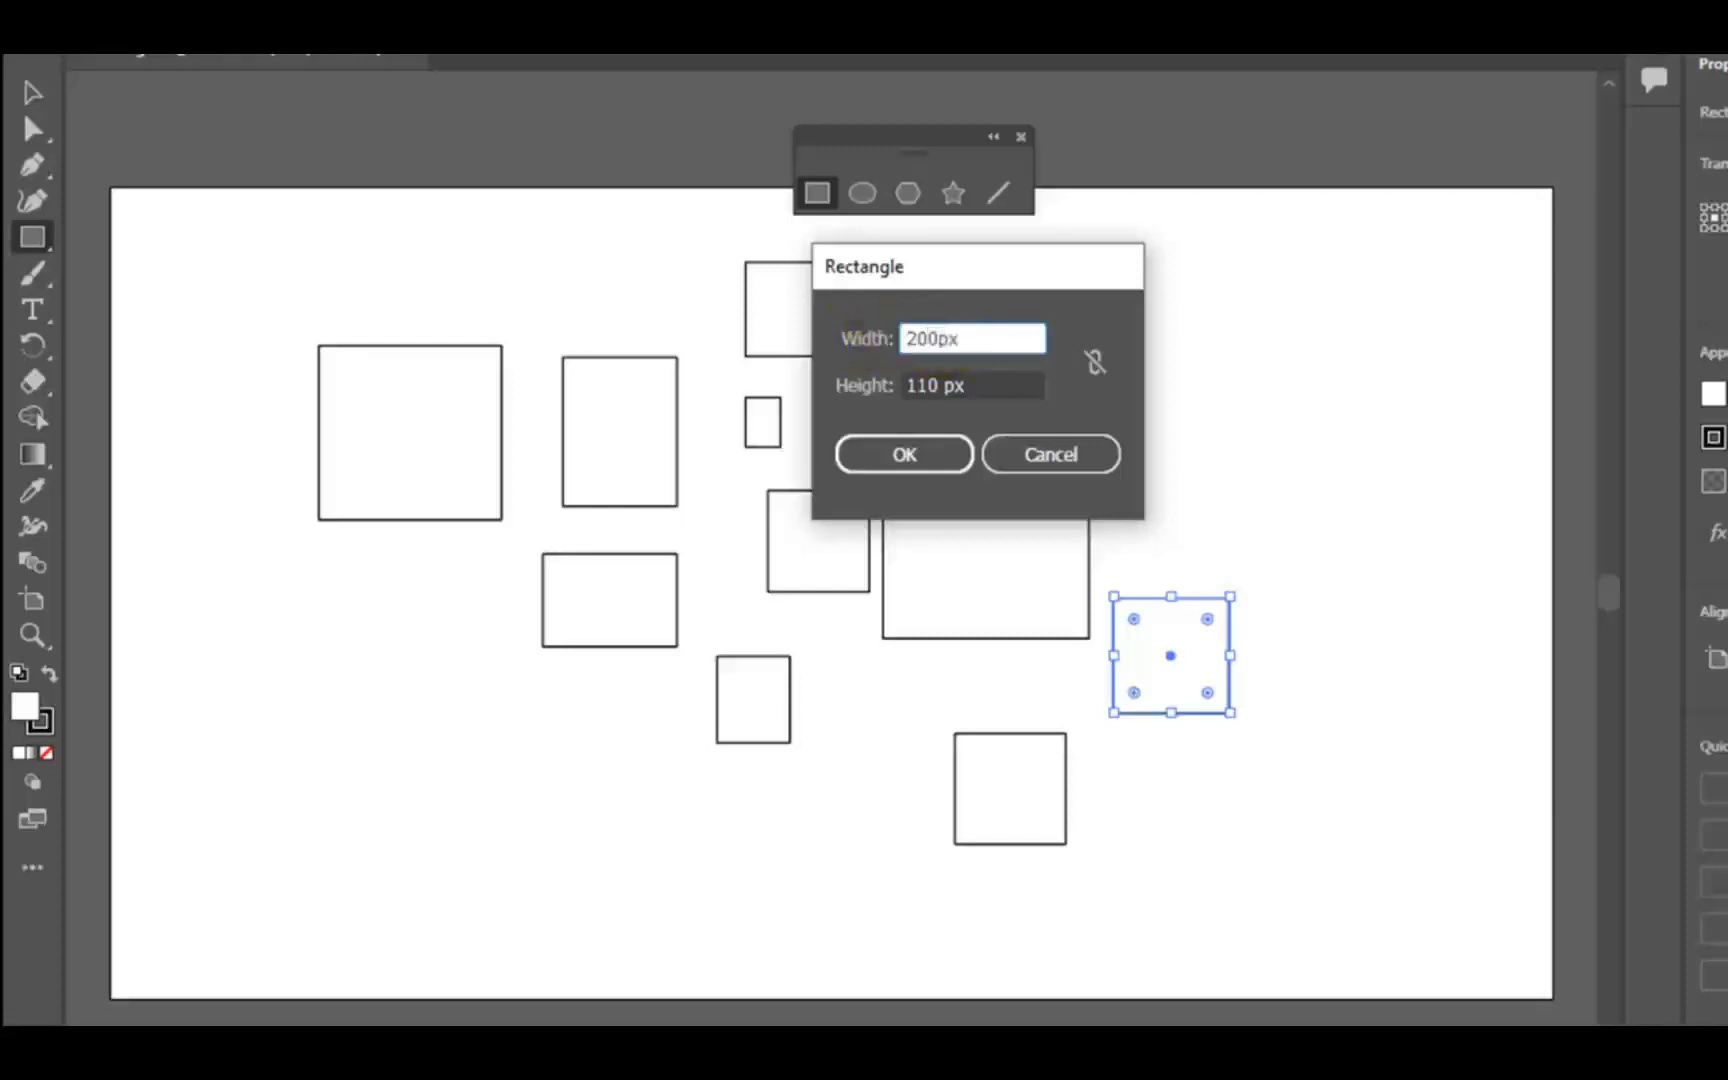
drag(935, 388, 884, 395)
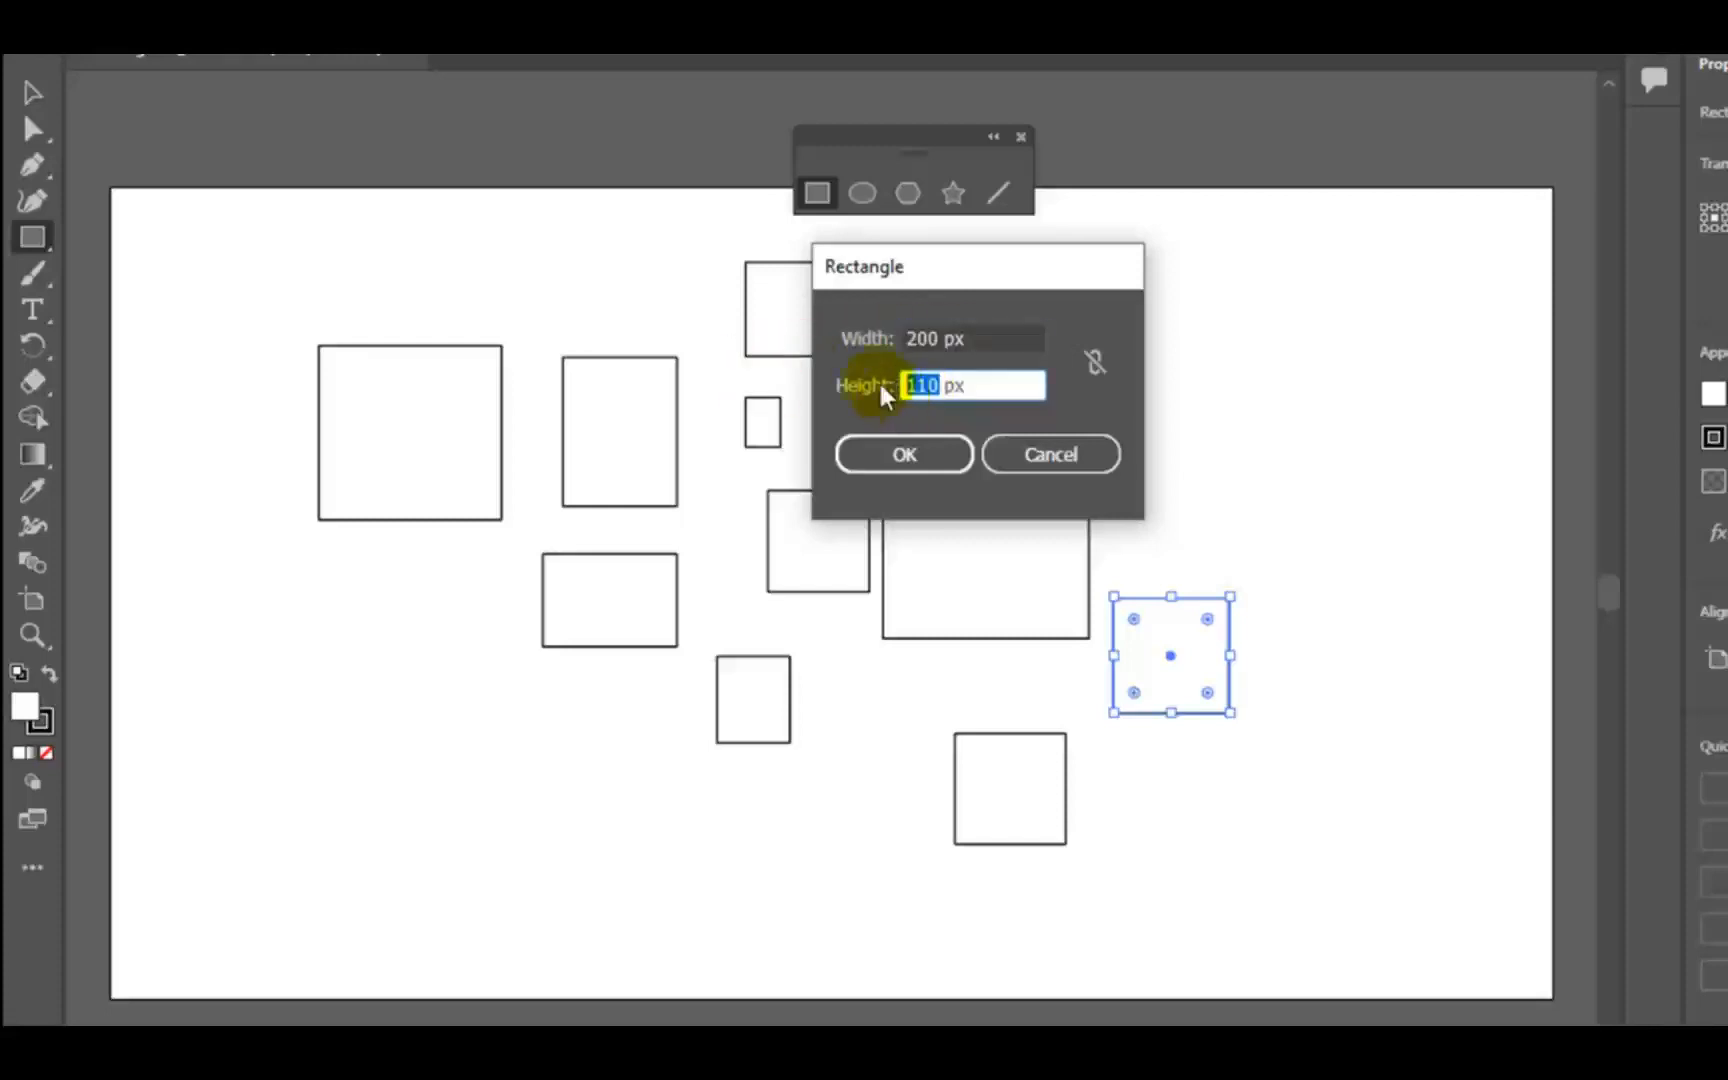
key(Return)
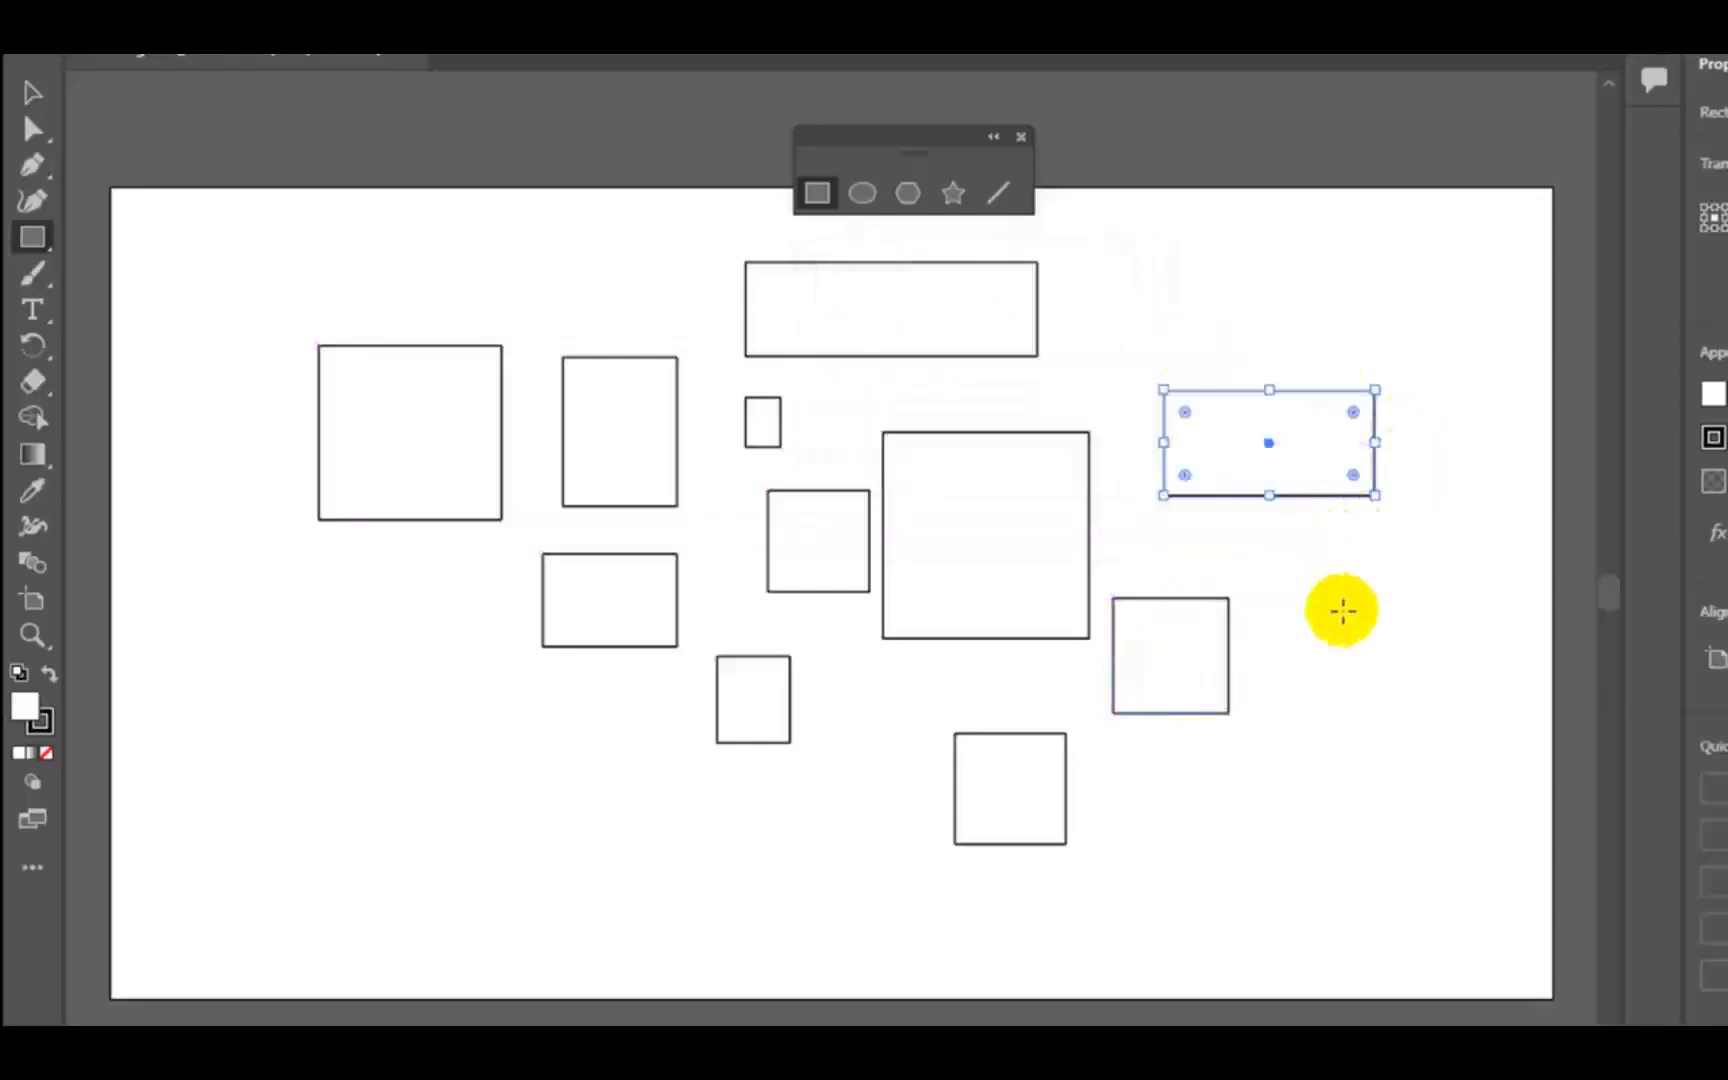
- Create a 200 × 200 px square overlapping the 200 × 100 px rectangle in the artboard's upper right area
click(1134, 262)
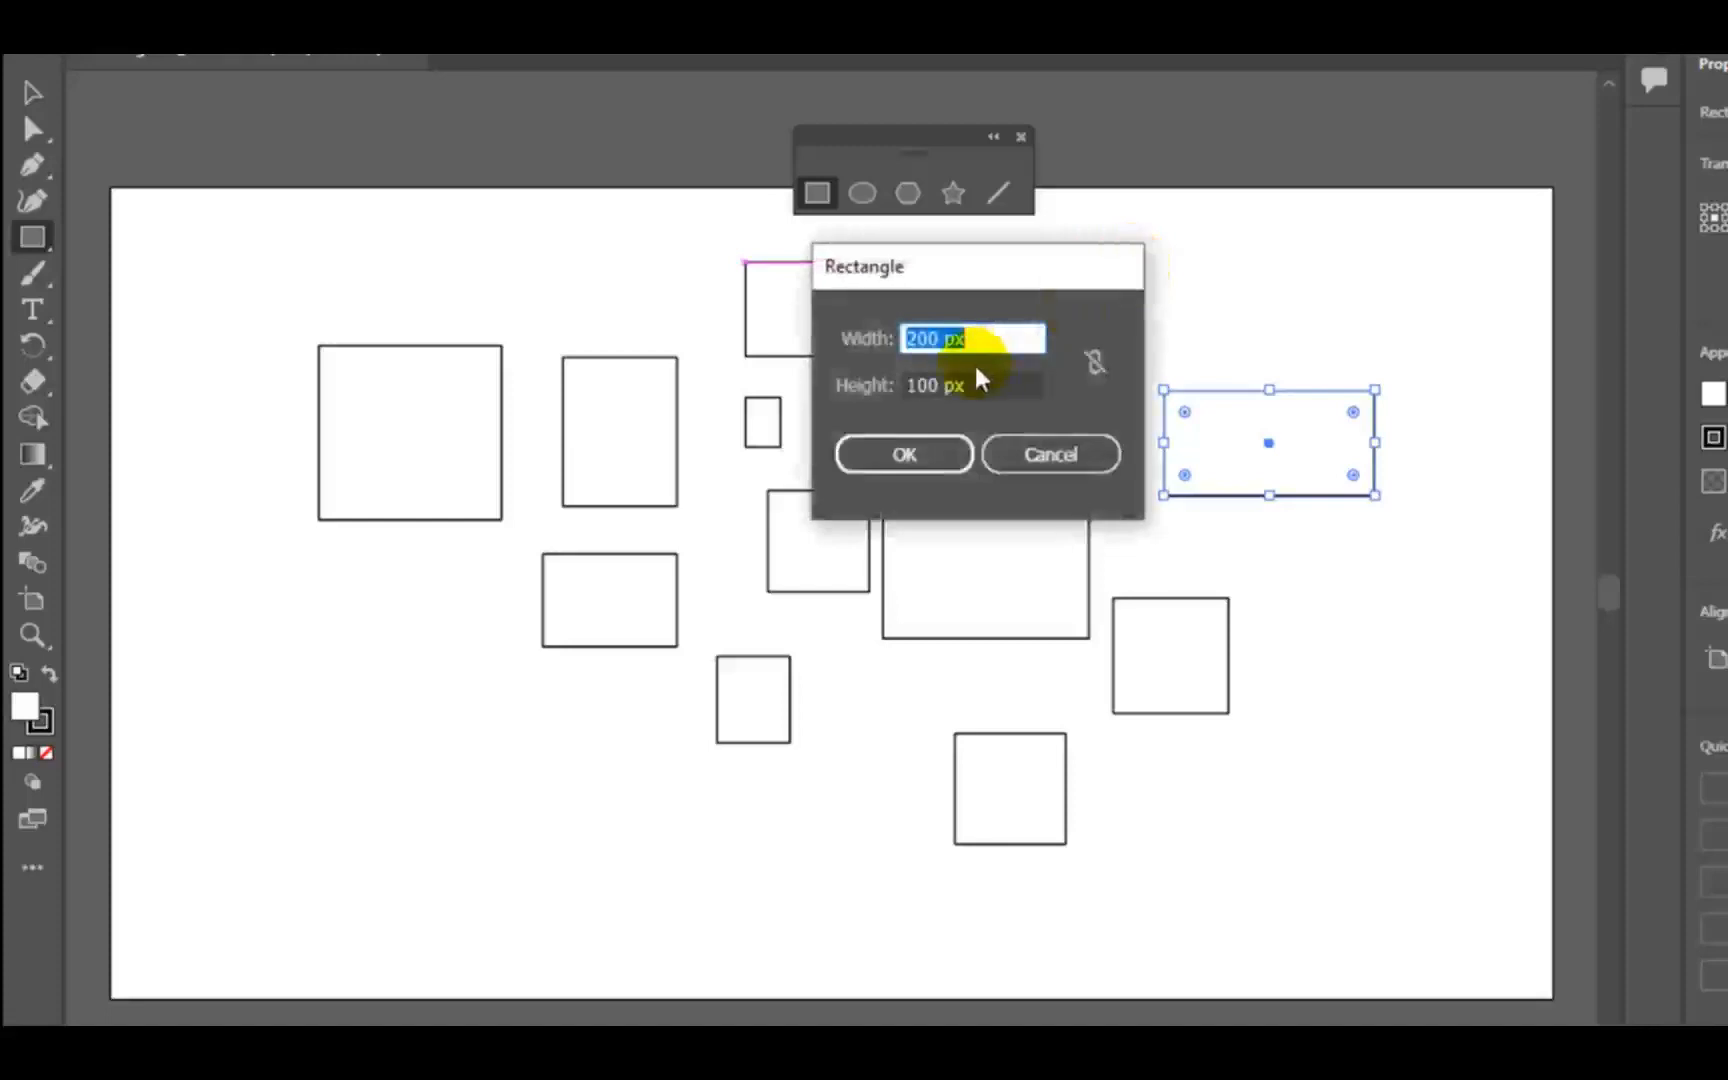
drag(941, 385, 851, 390)
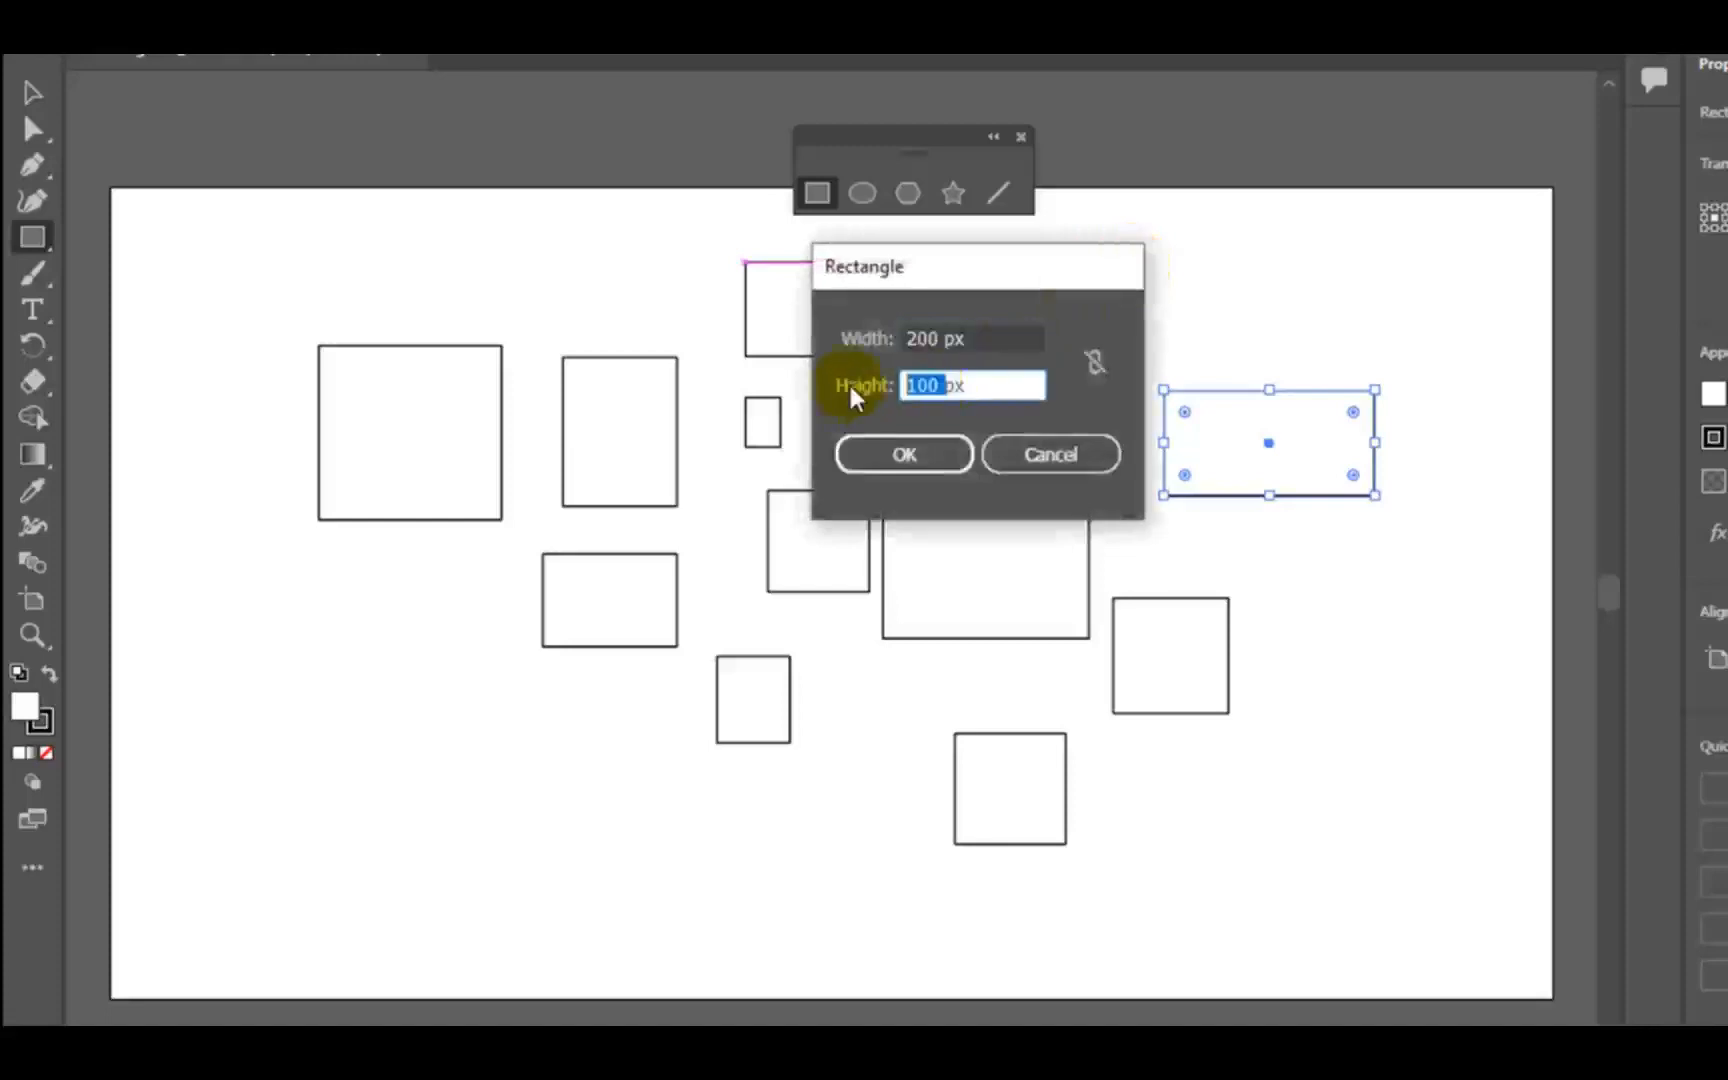
text(2)
click(906, 455)
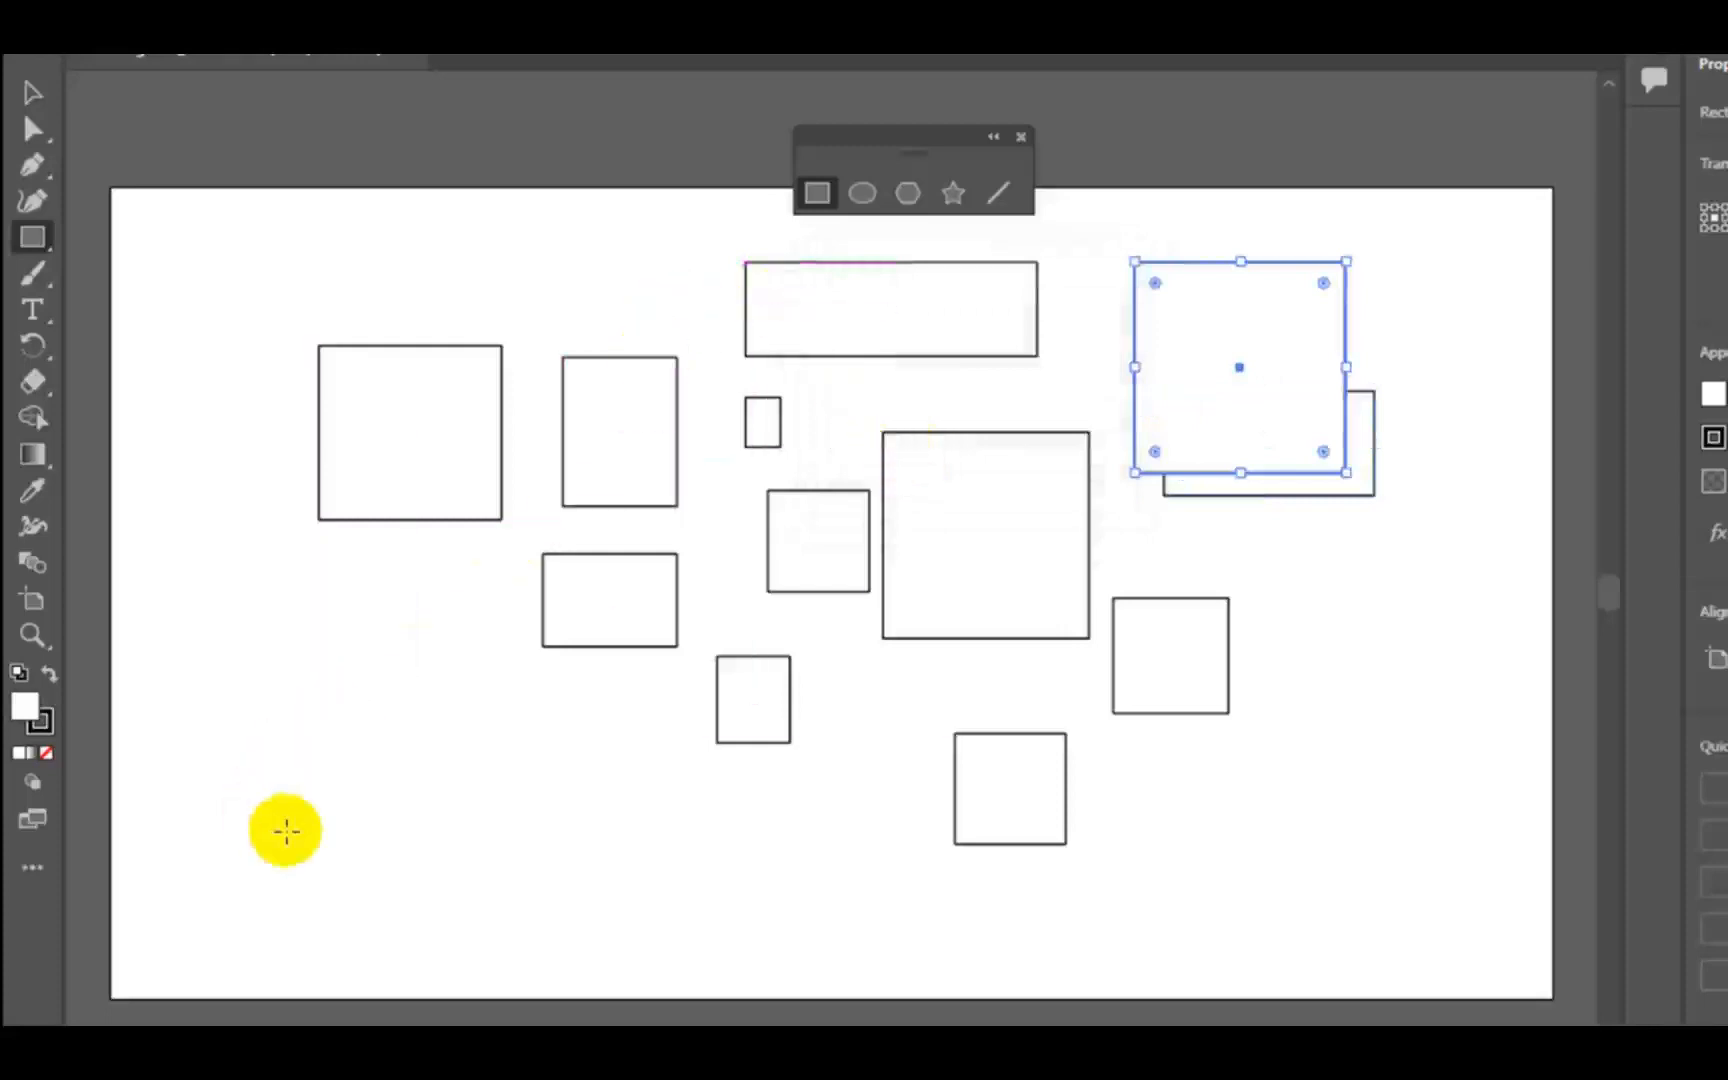
- Create a long rectangle 500 px wide and 50 px high in the lower left area of the artboard
click(354, 799)
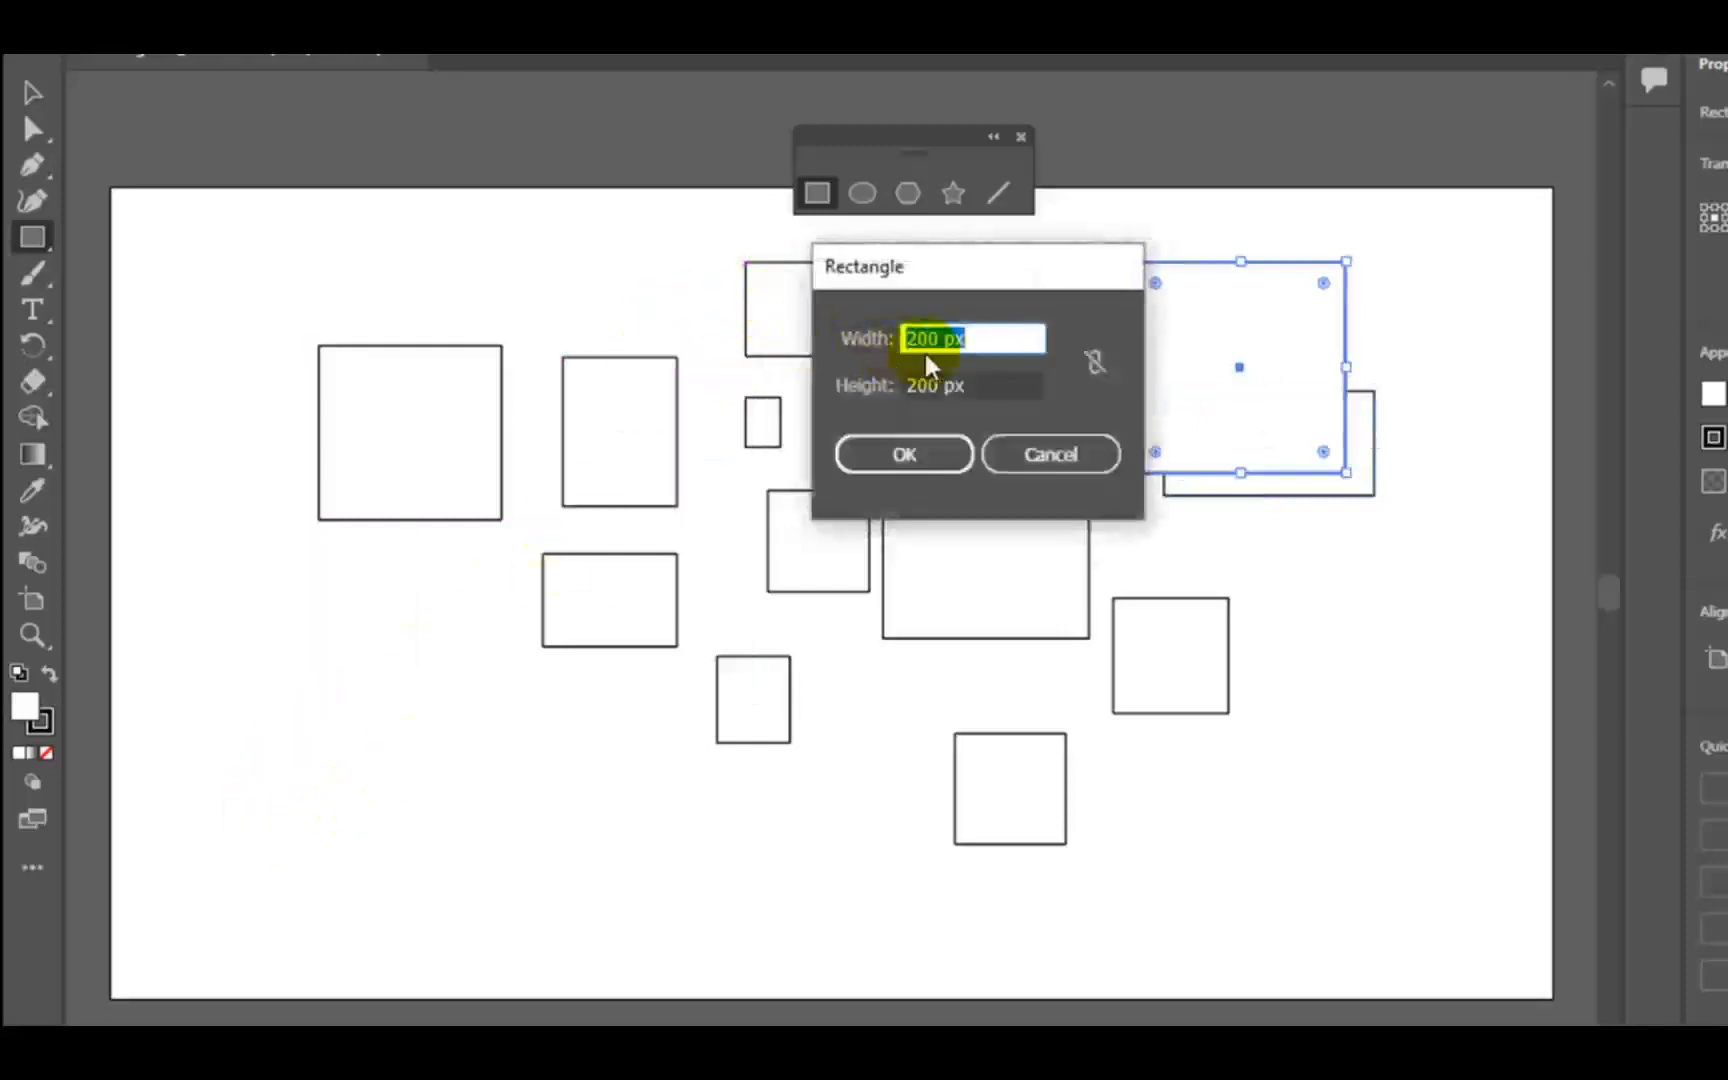
text(500)
double_click(930, 386)
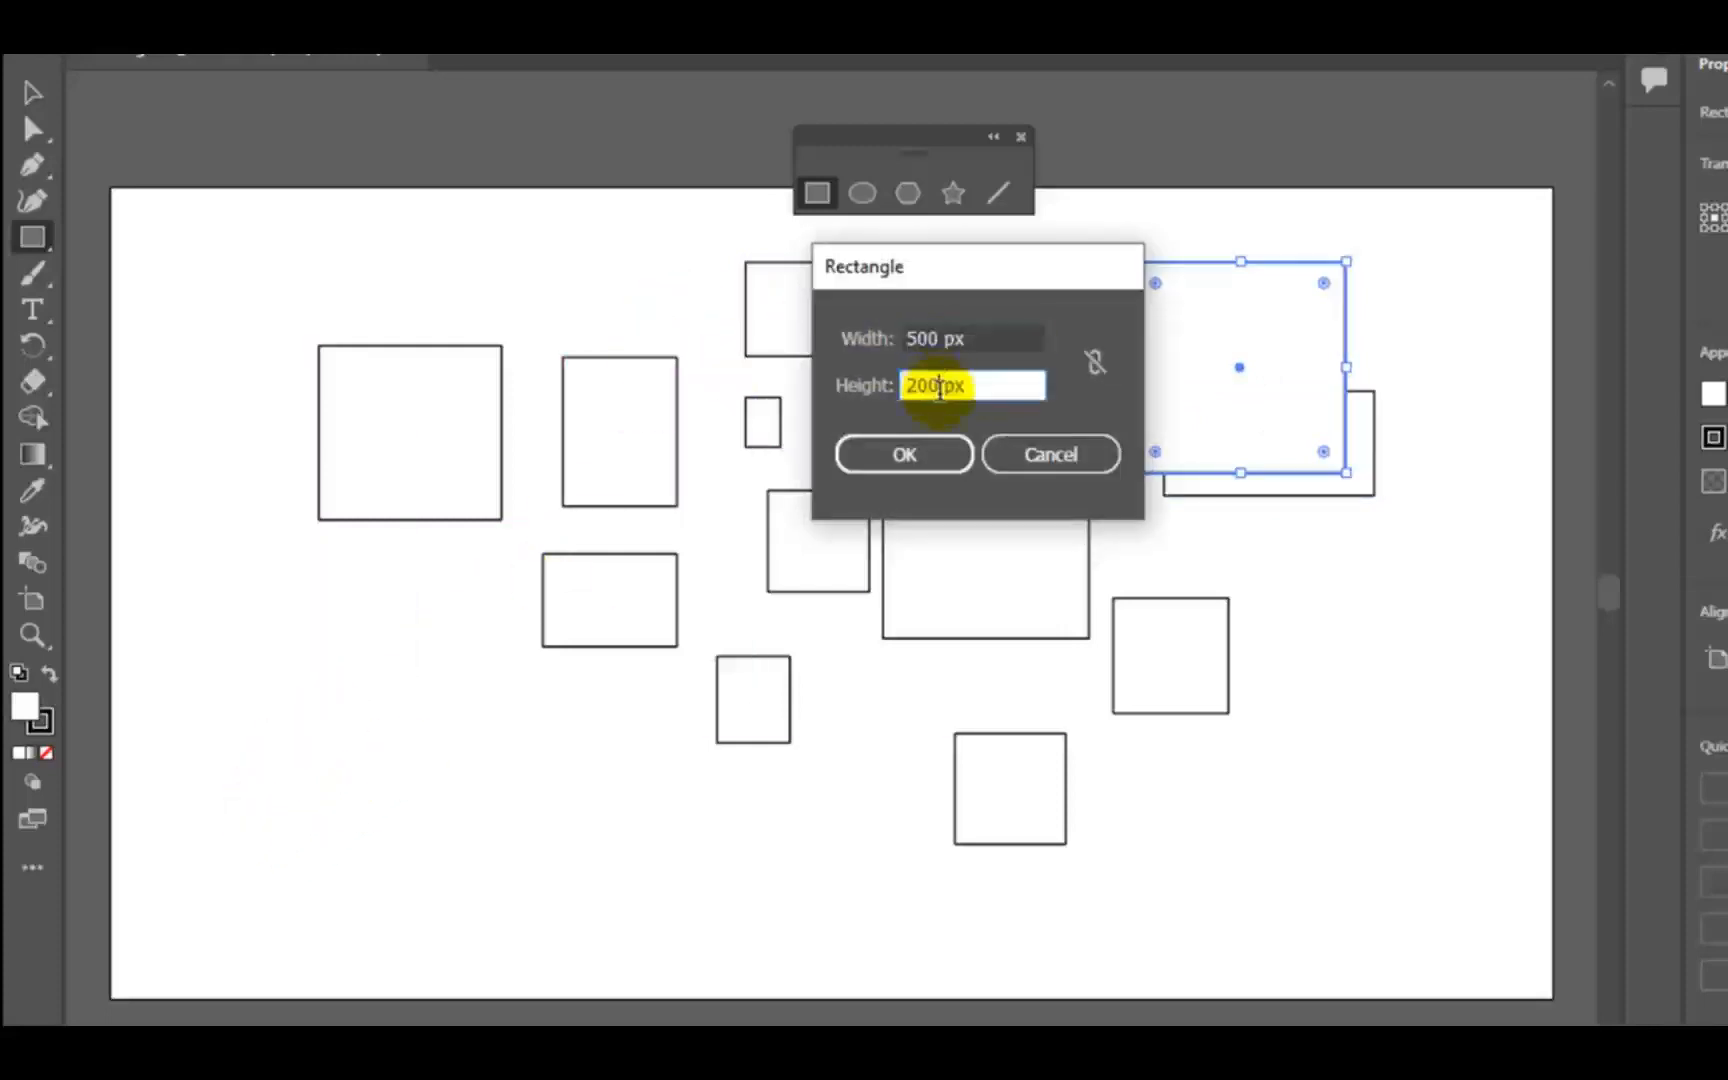
text(50)
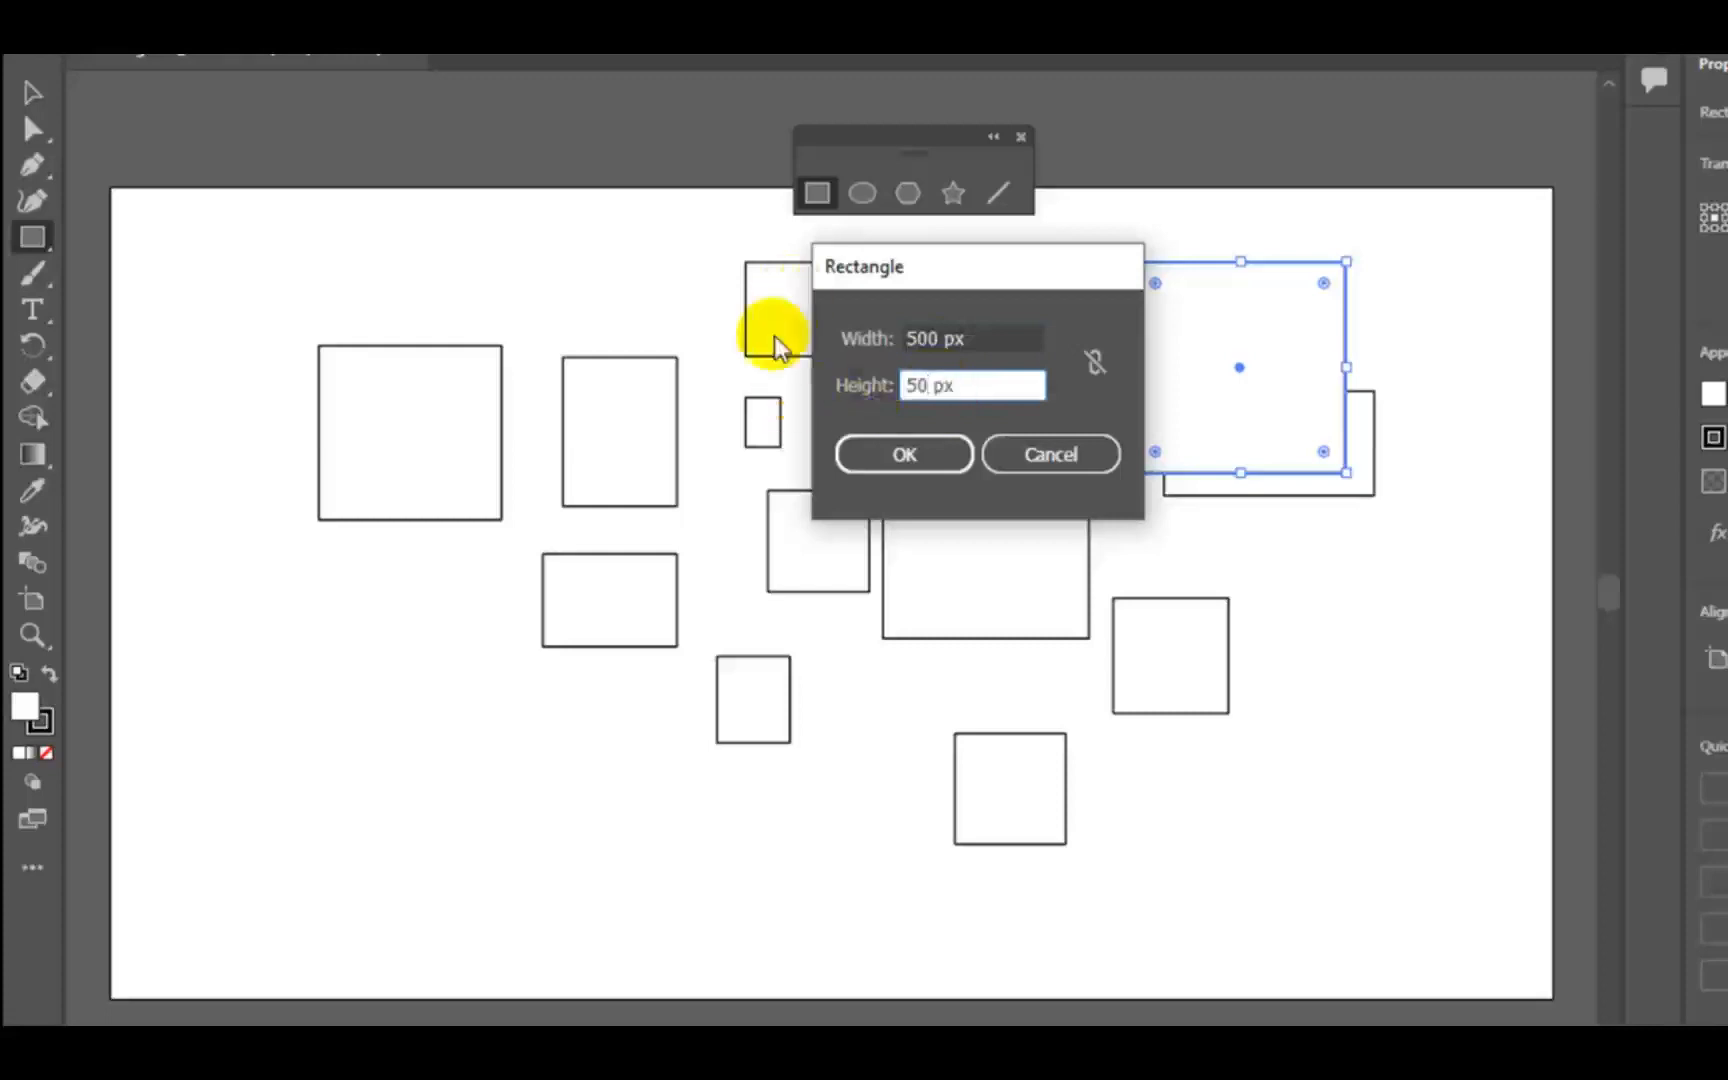
click(904, 454)
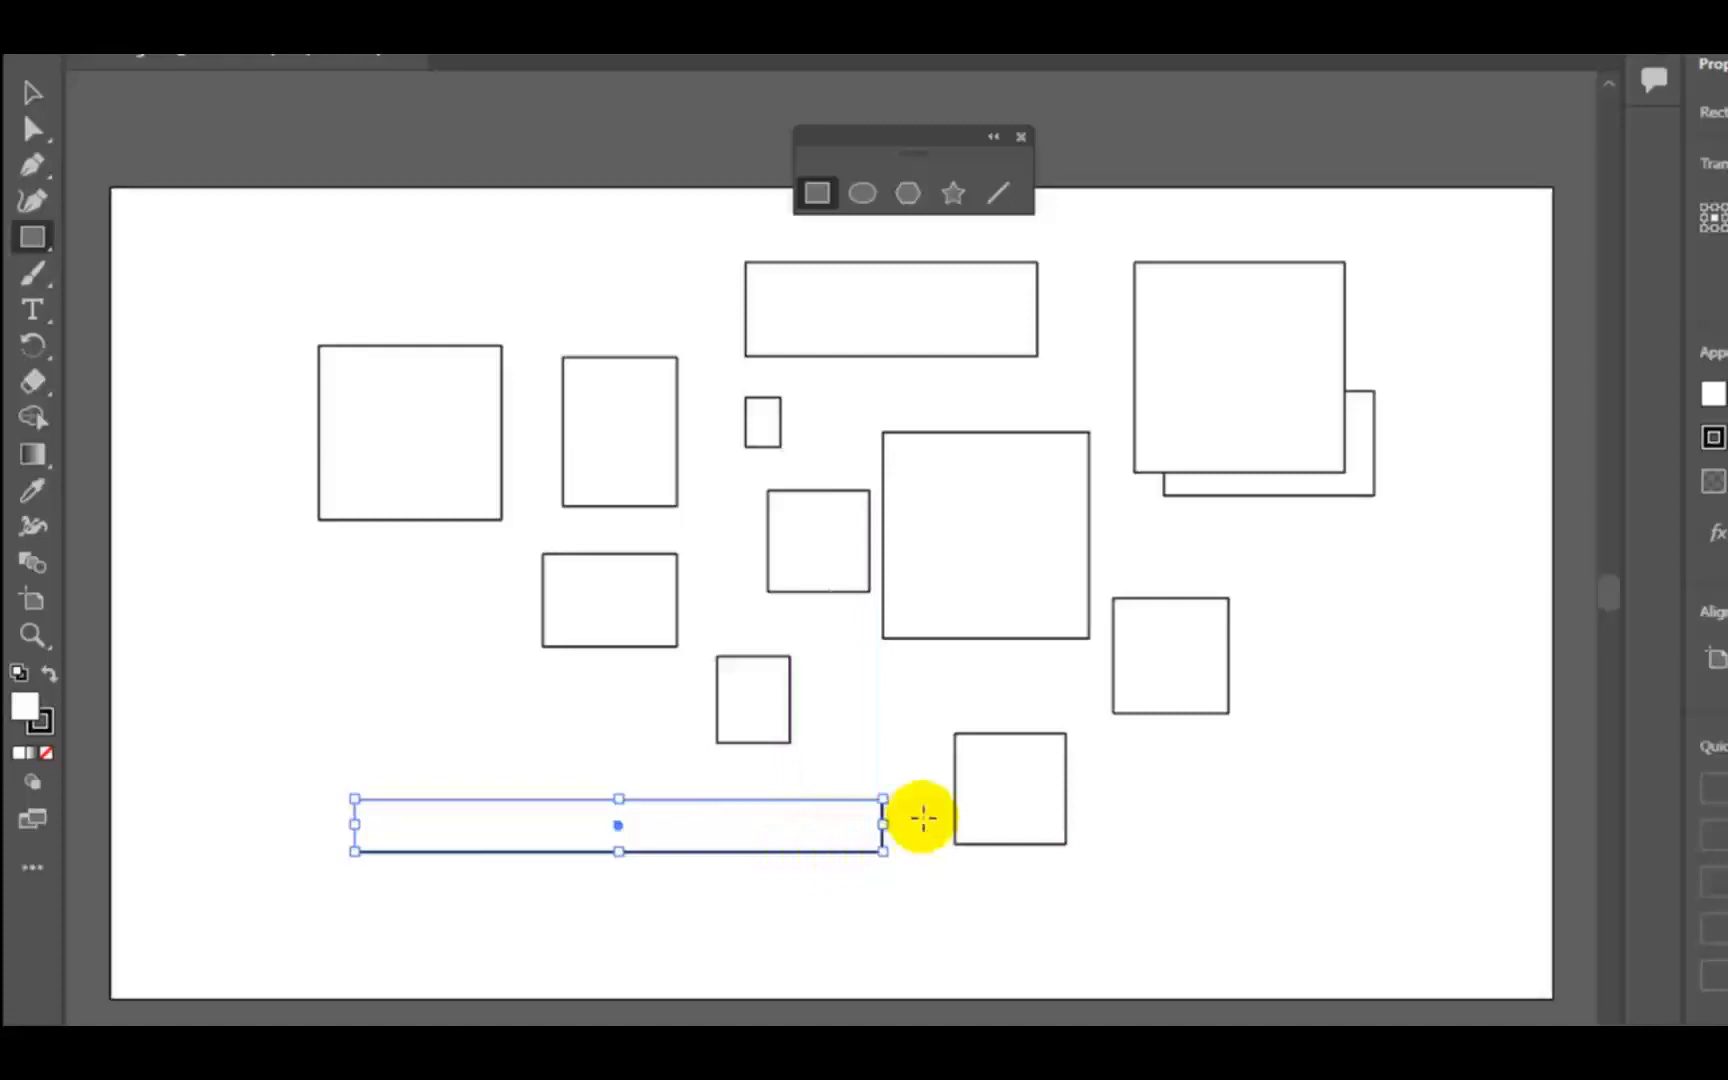
- Move the floating shape toolbar along the artboard's top edge and deselect the long rectangle
click(32, 92)
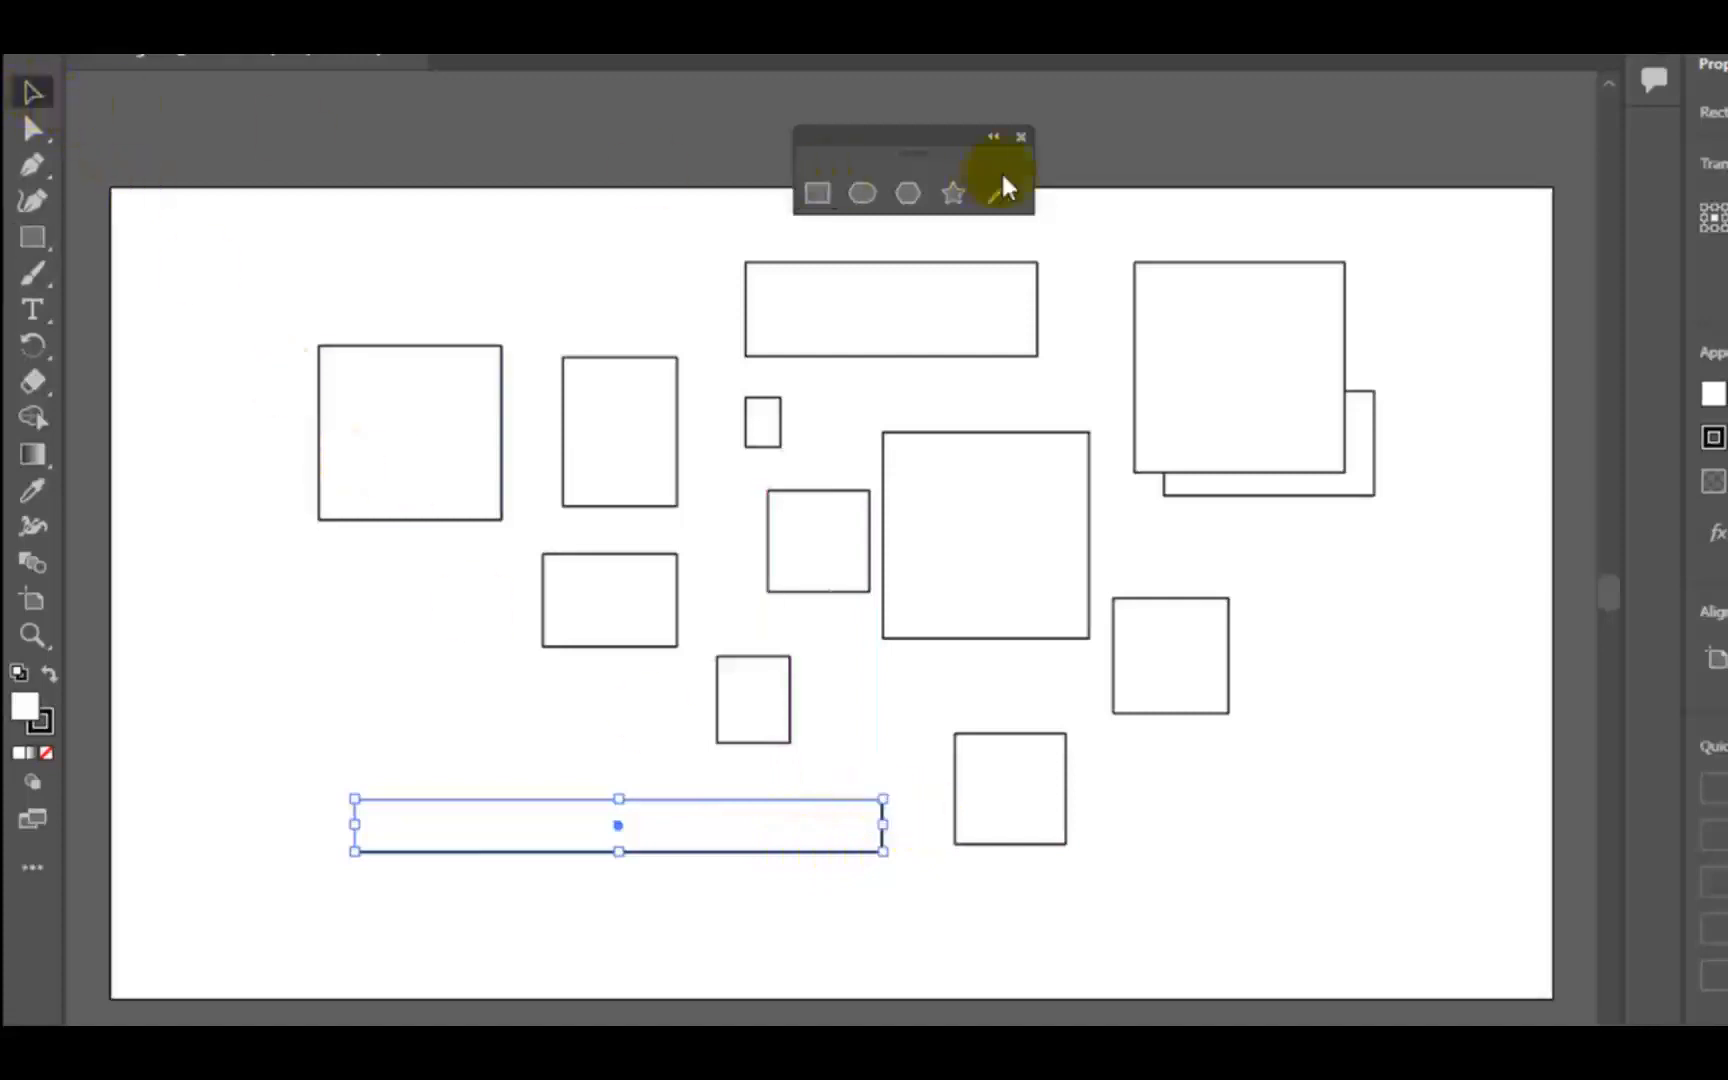
drag(882, 148, 980, 130)
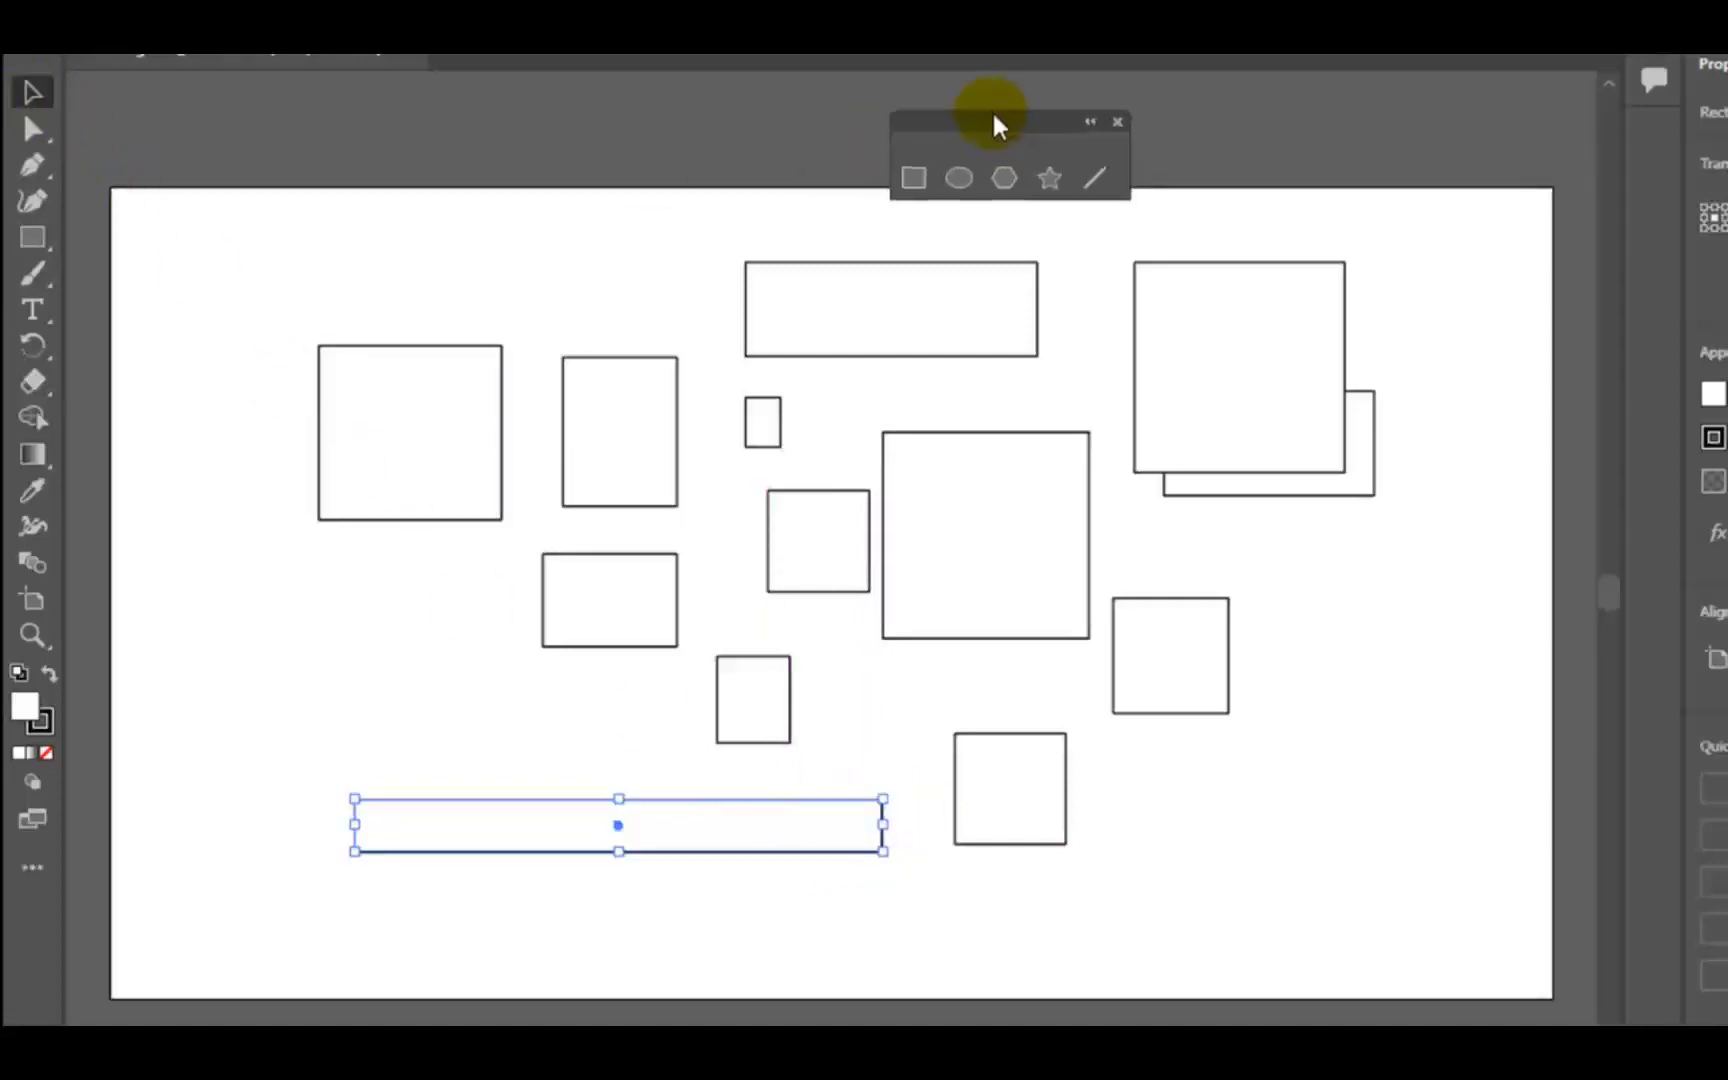
click(624, 233)
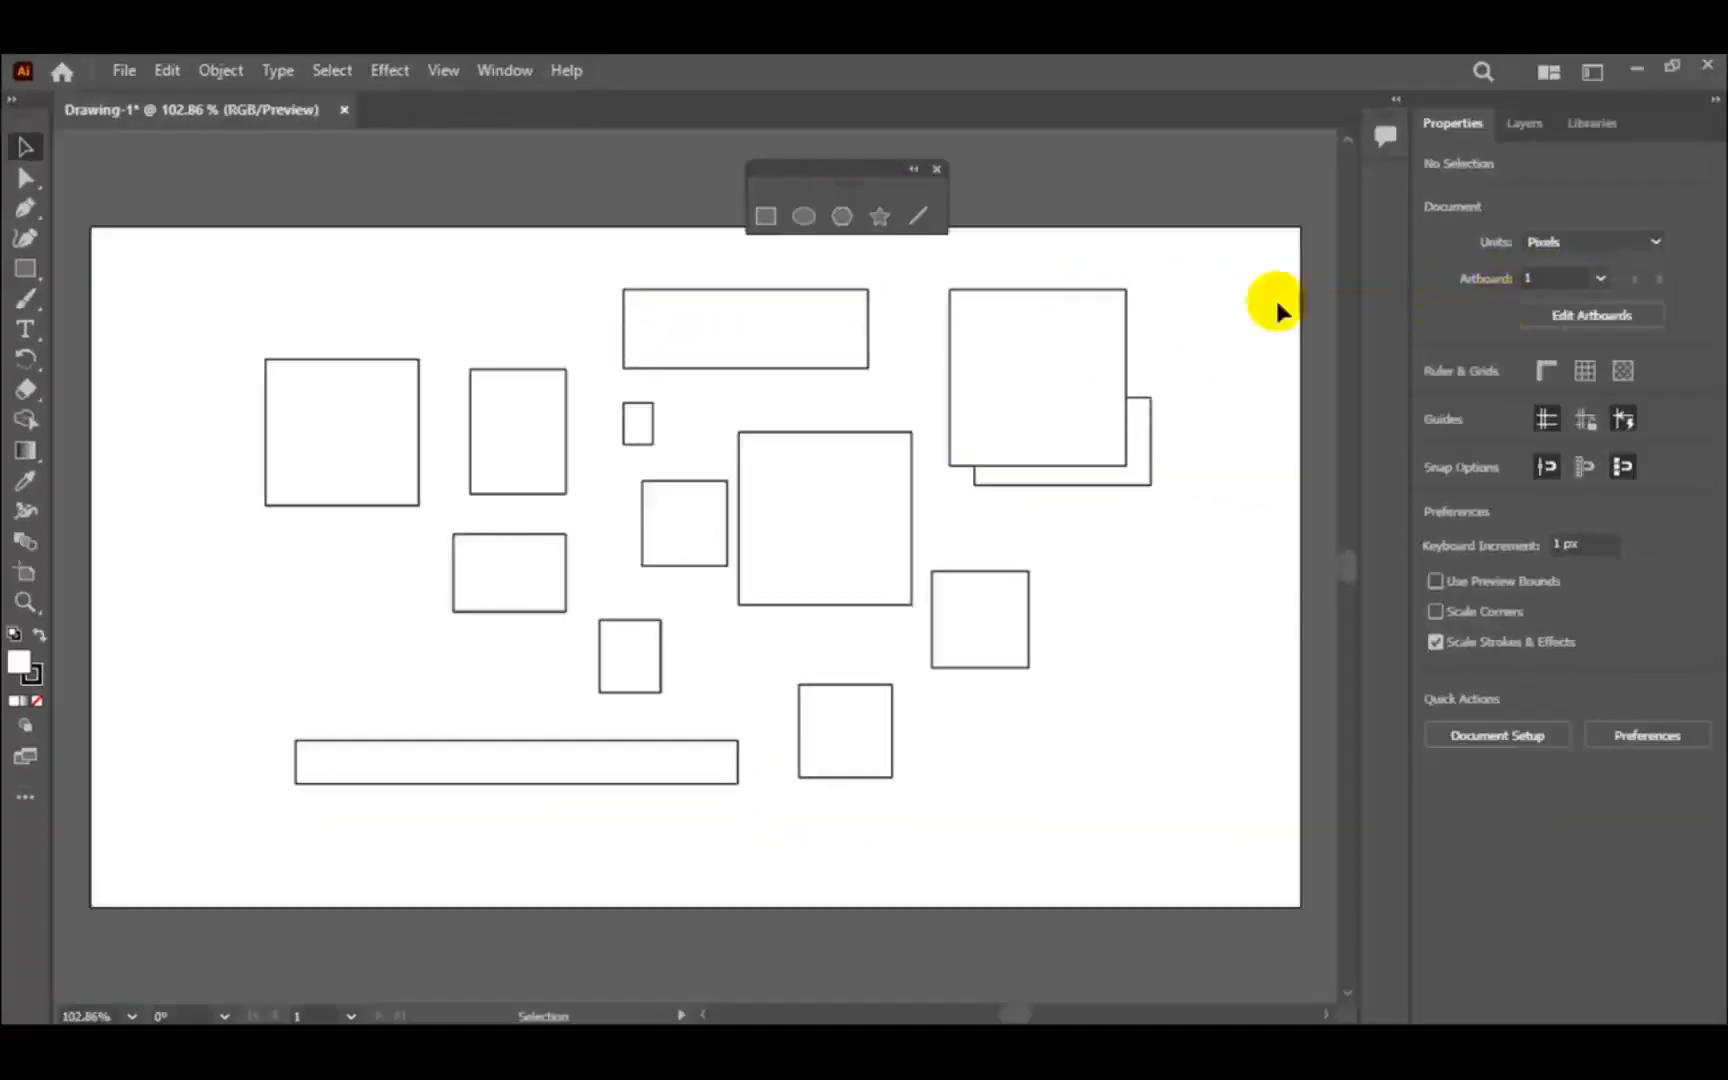
- Add a second artboard beside the first one and leave artboard editing
click(1609, 316)
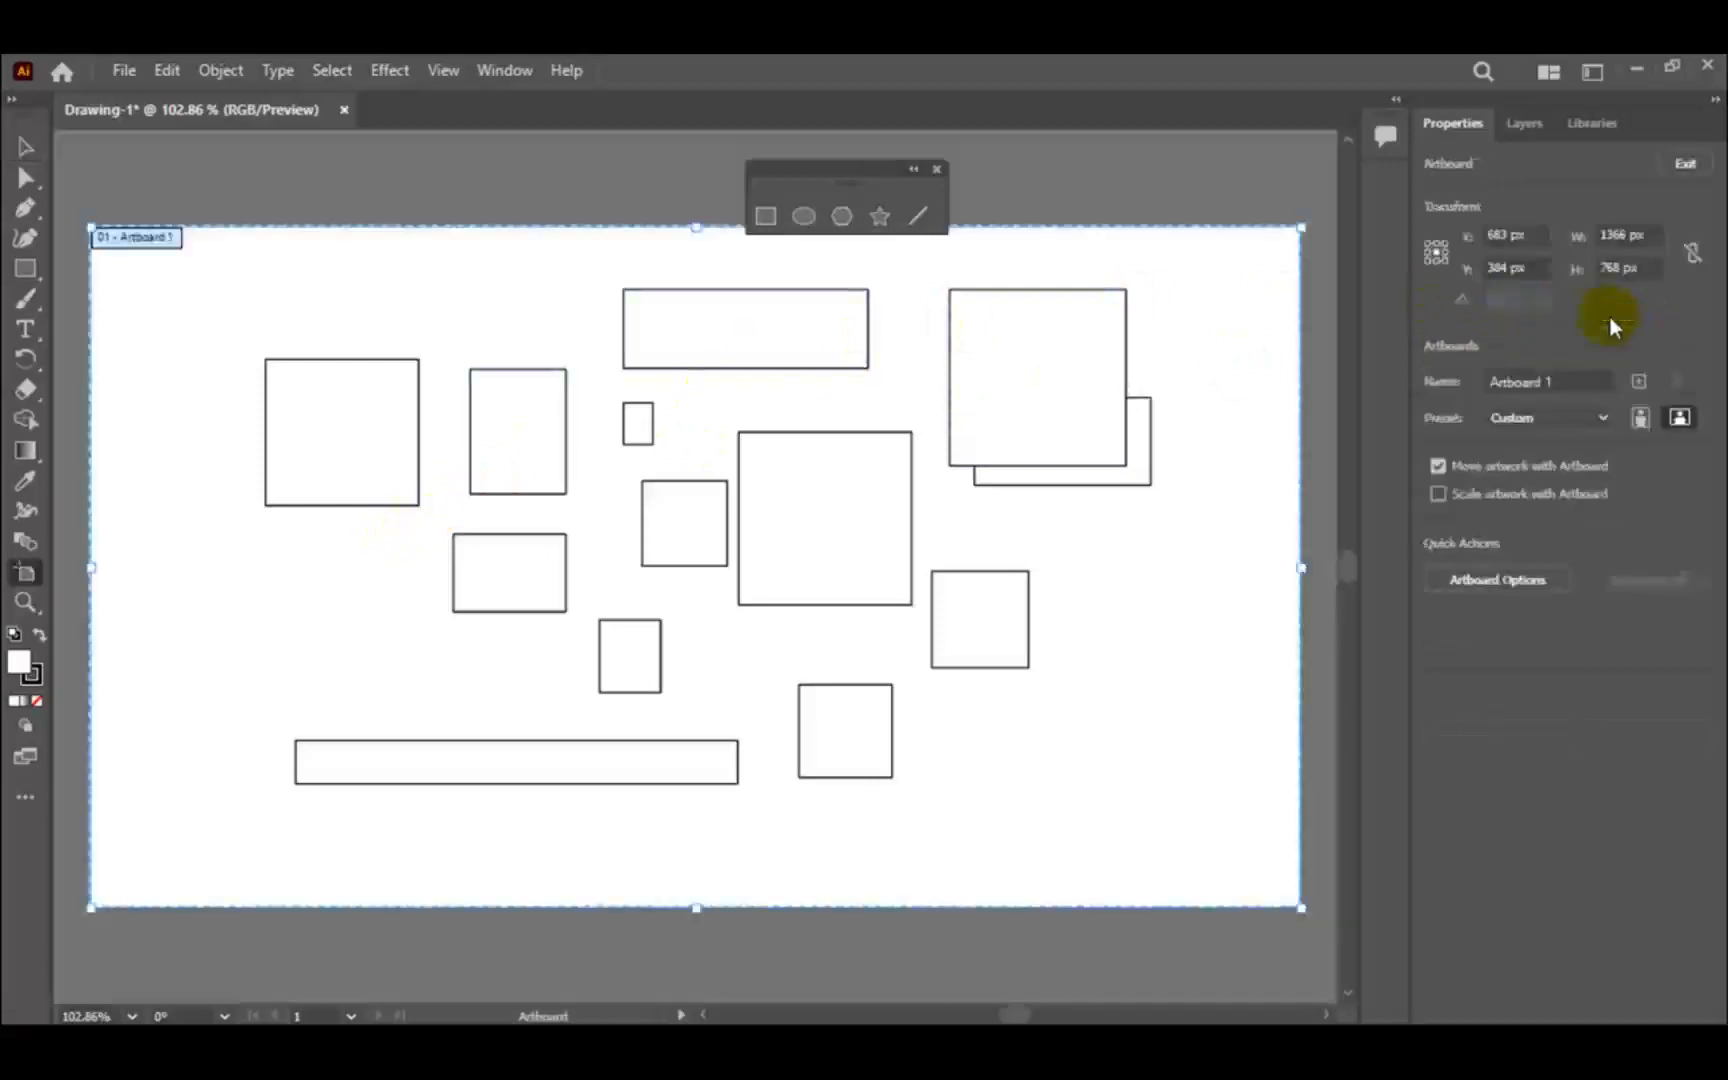
click(1640, 381)
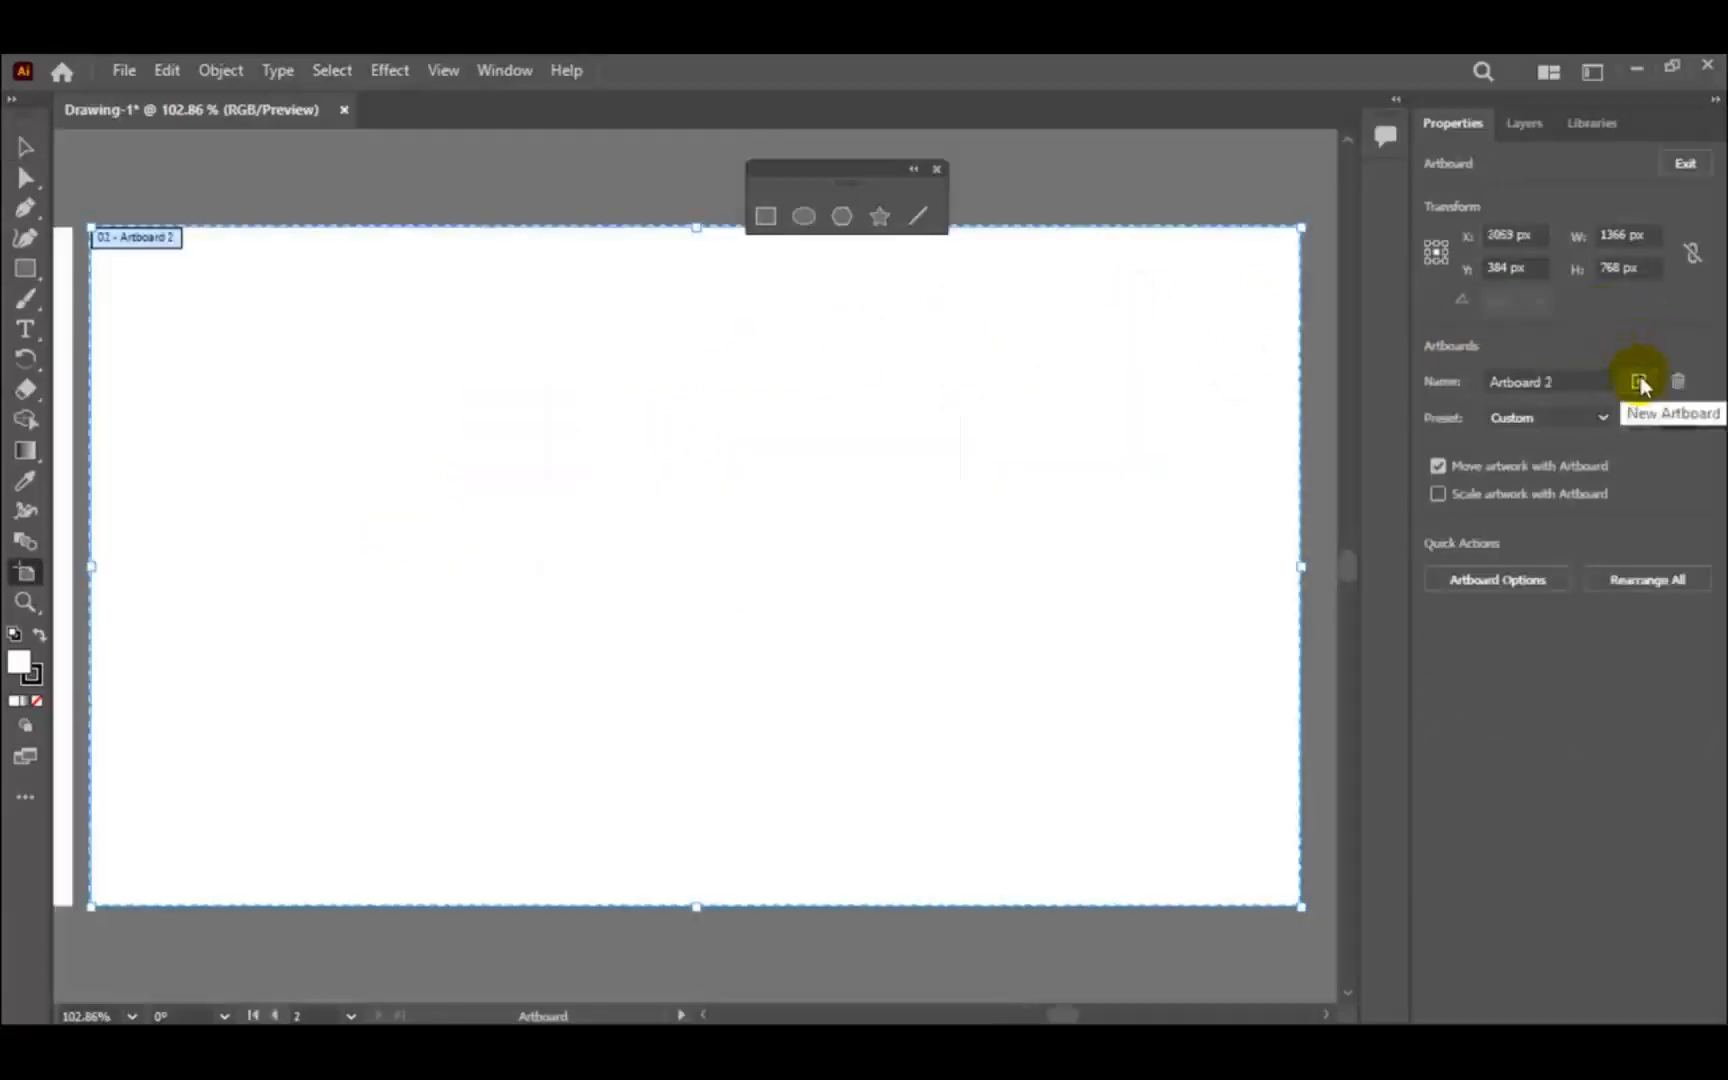
click(28, 147)
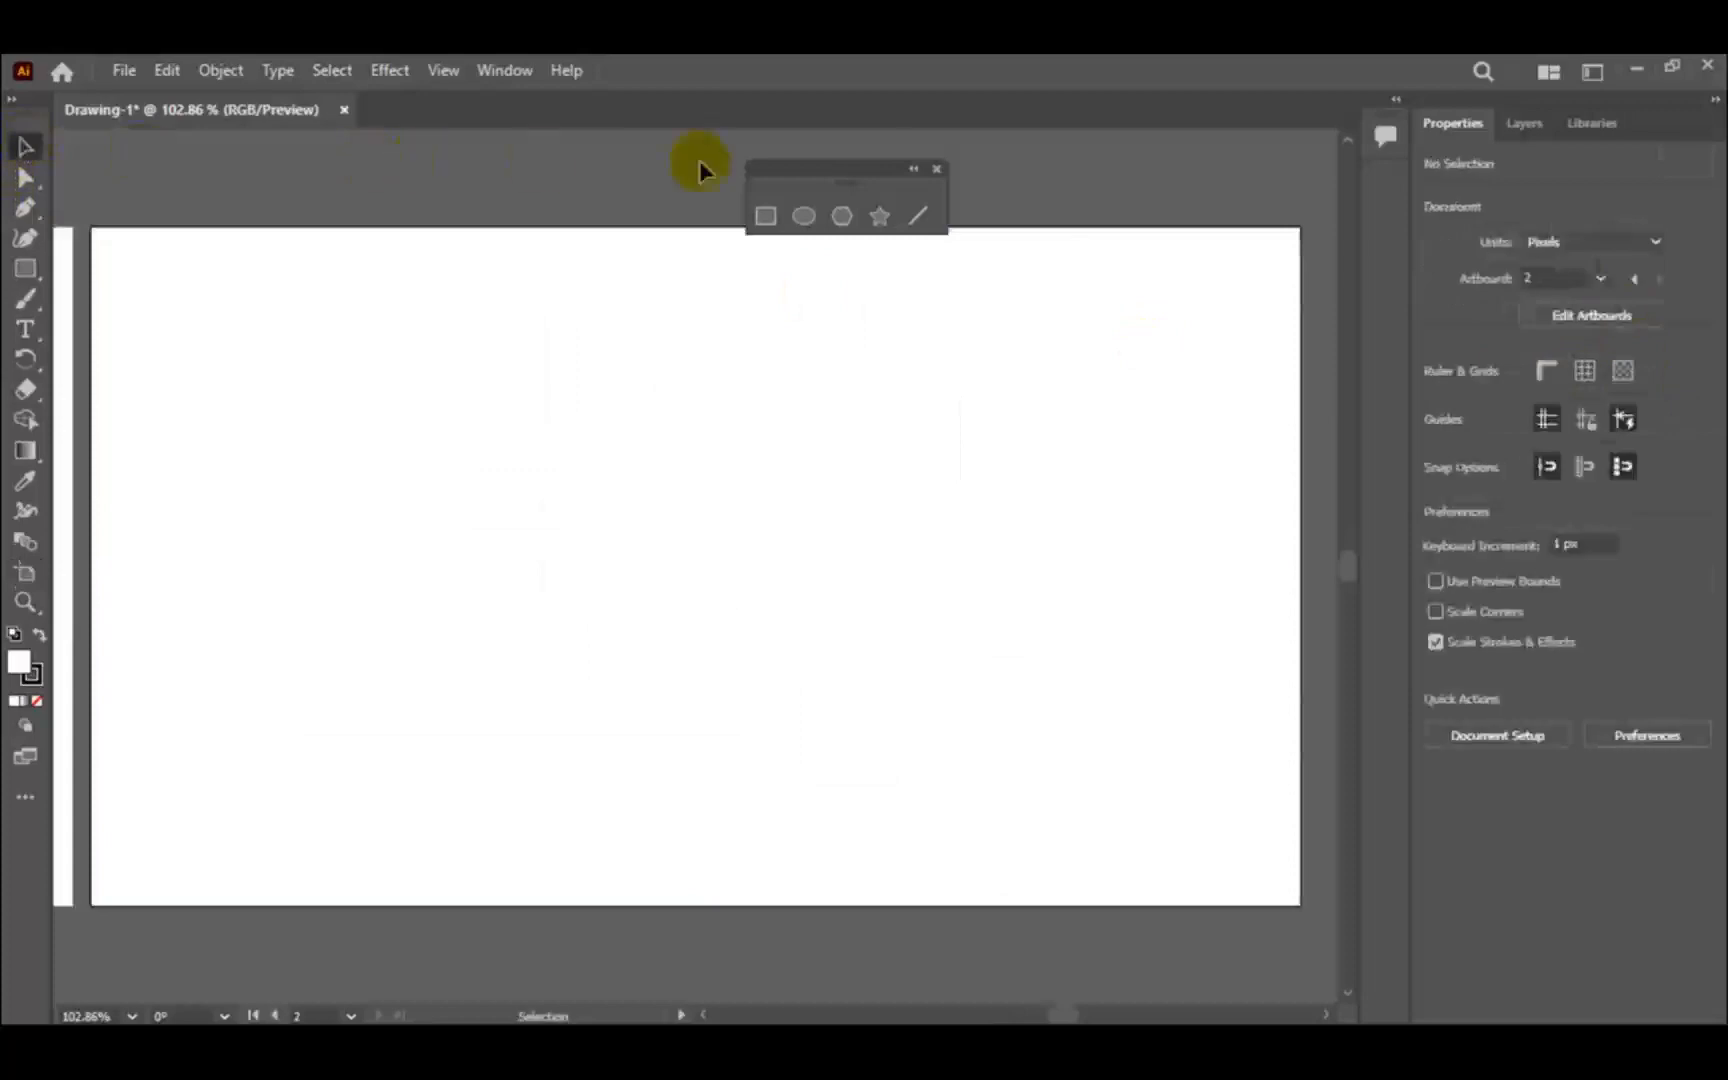
- Draw a wide ellipse and, below it, a tall ellipse in the left part of the new artboard
click(804, 216)
mouse_move(250, 315)
mouse_down()
mouse_move(428, 482)
mouse_move(490, 422)
mouse_up()
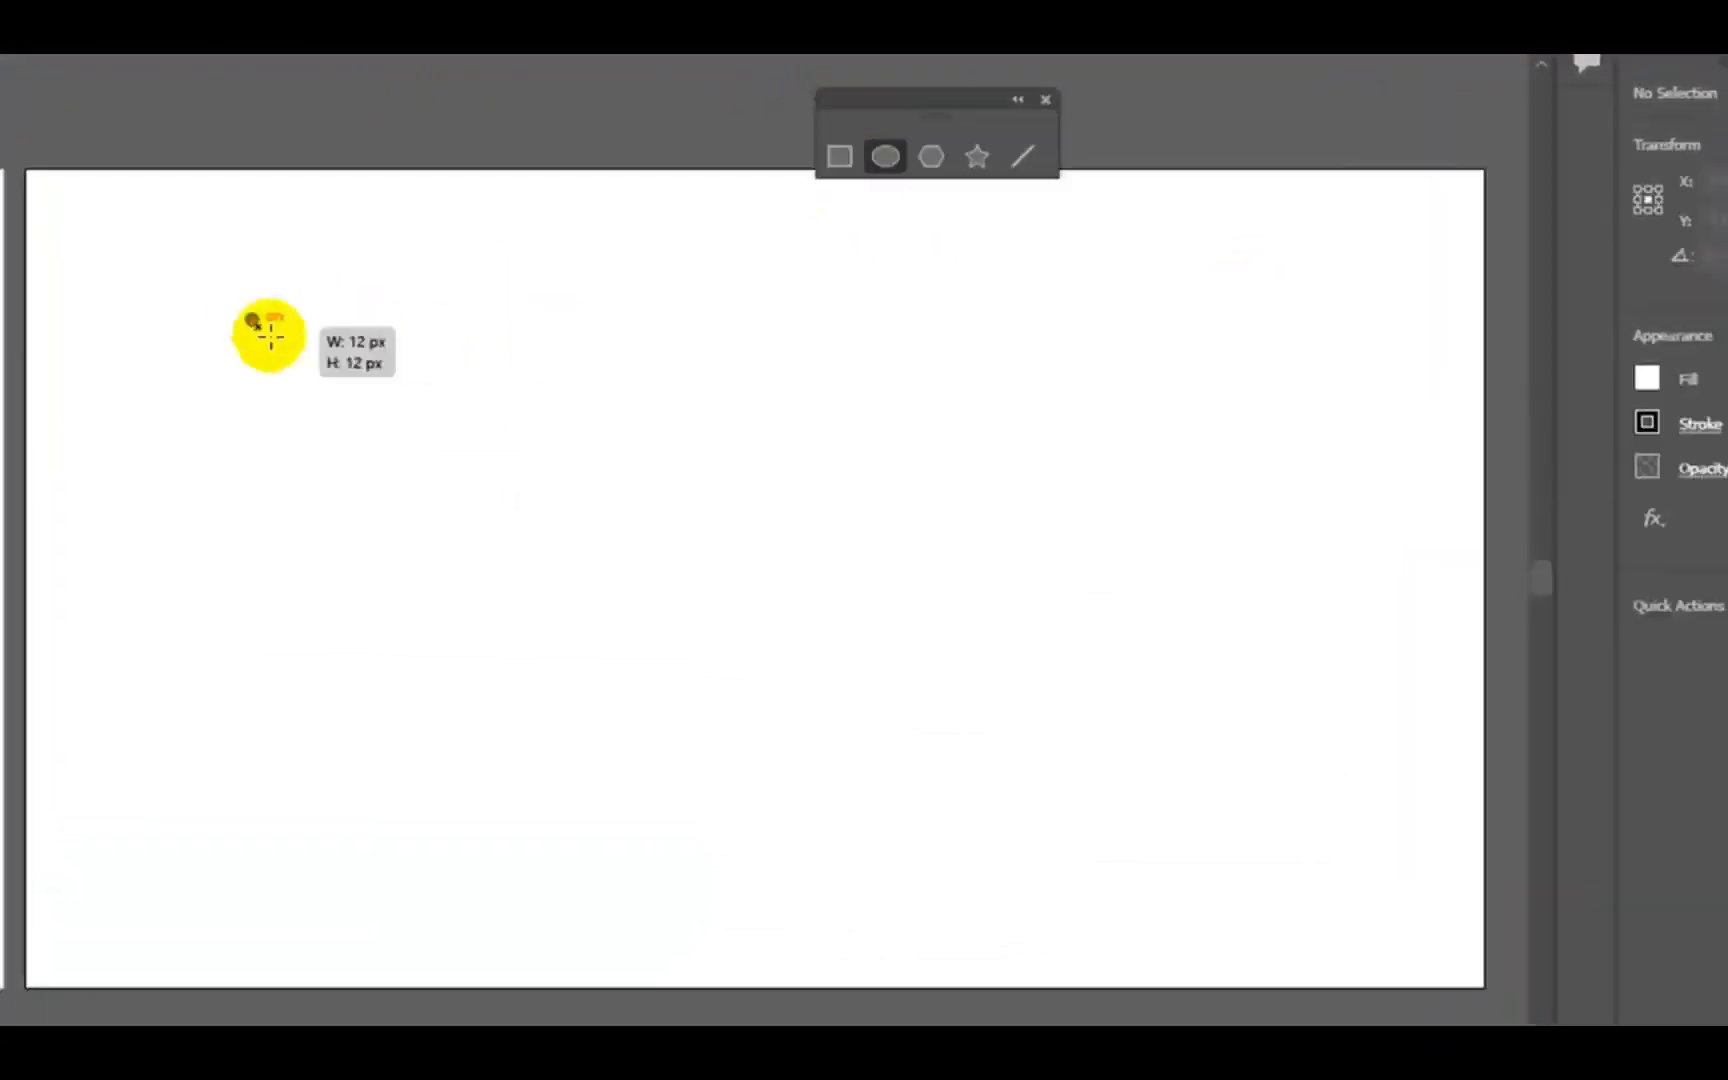
drag(227, 510, 347, 703)
- Draw eight circles of different sizes across the left and middle of the second artboard, beside the two ellipses
drag(413, 490, 501, 577)
mouse_move(550, 327)
mouse_down()
mouse_move(710, 459)
mouse_move(597, 375)
mouse_move(772, 546)
mouse_up()
drag(662, 650, 690, 680)
drag(490, 694, 532, 732)
drag(738, 735, 826, 828)
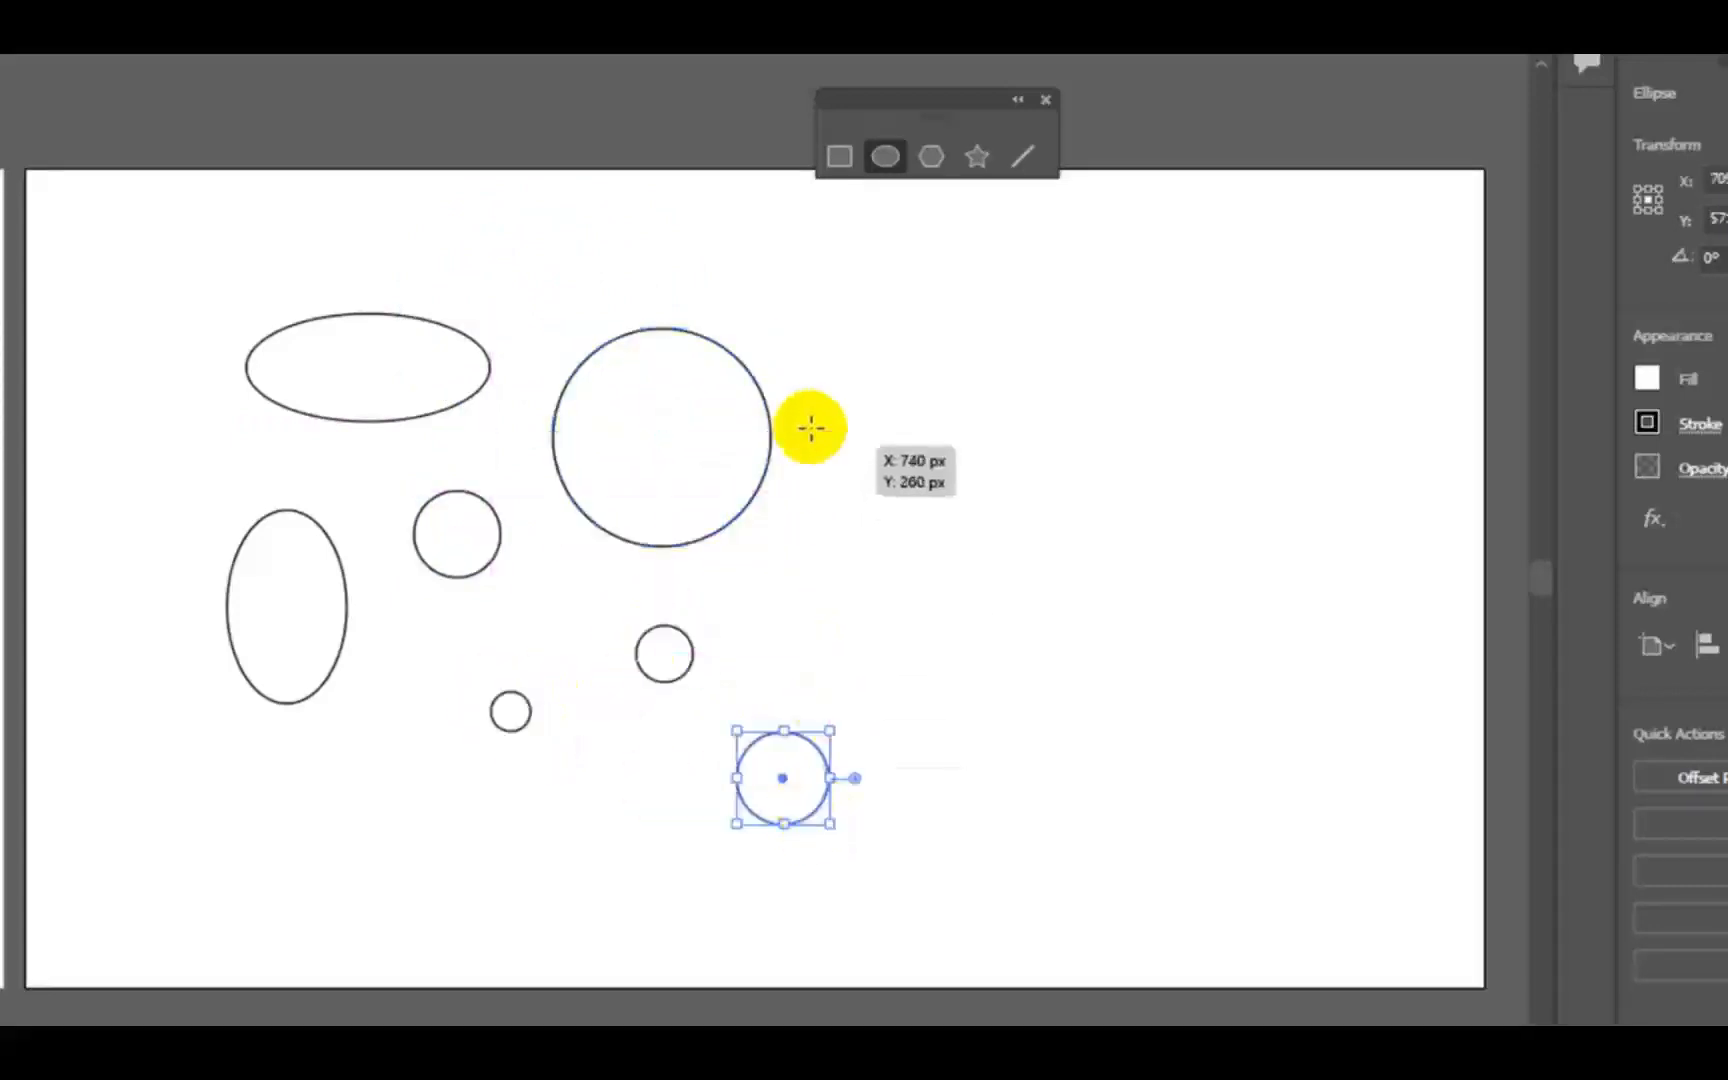
mouse_move(820, 422)
mouse_down()
mouse_move(930, 556)
mouse_move(952, 554)
mouse_up()
mouse_move(857, 606)
mouse_down()
mouse_move(930, 702)
mouse_move(982, 730)
mouse_up()
drag(897, 291, 998, 390)
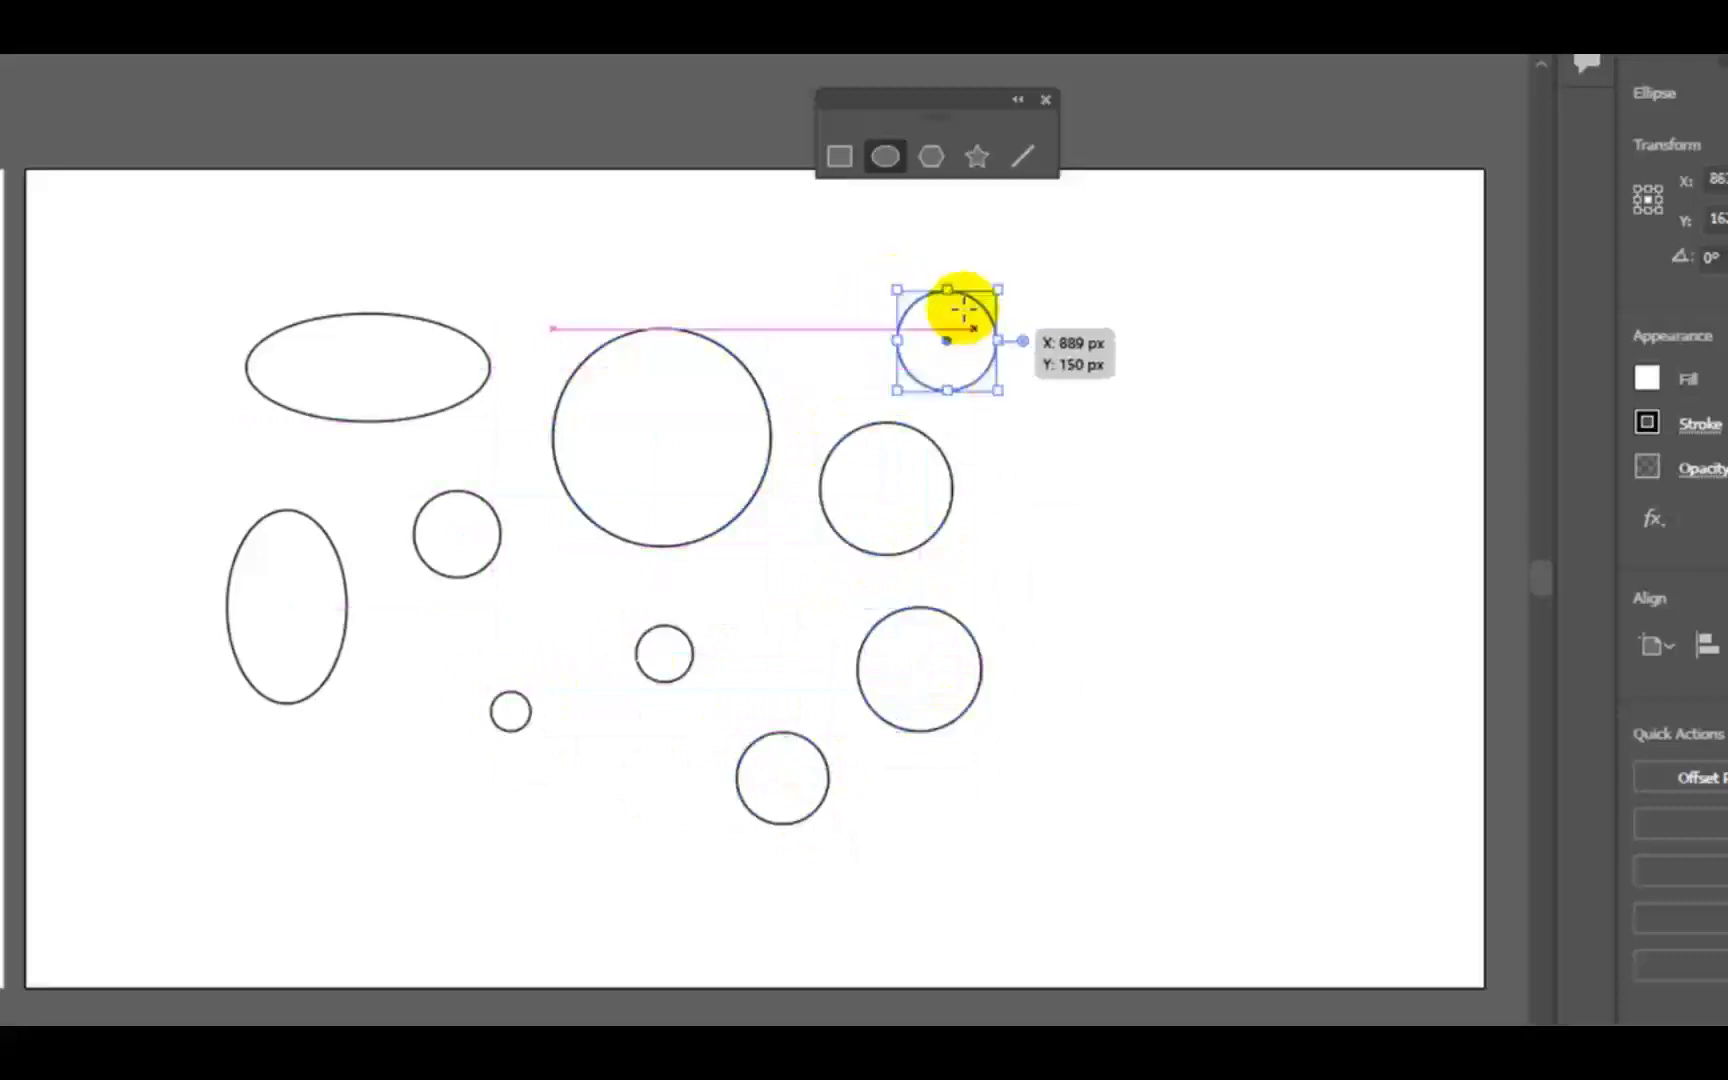
- Create a 200 px circle with linked width and height beside the circles in the middle of the second artboard, and deselect it
click(1003, 451)
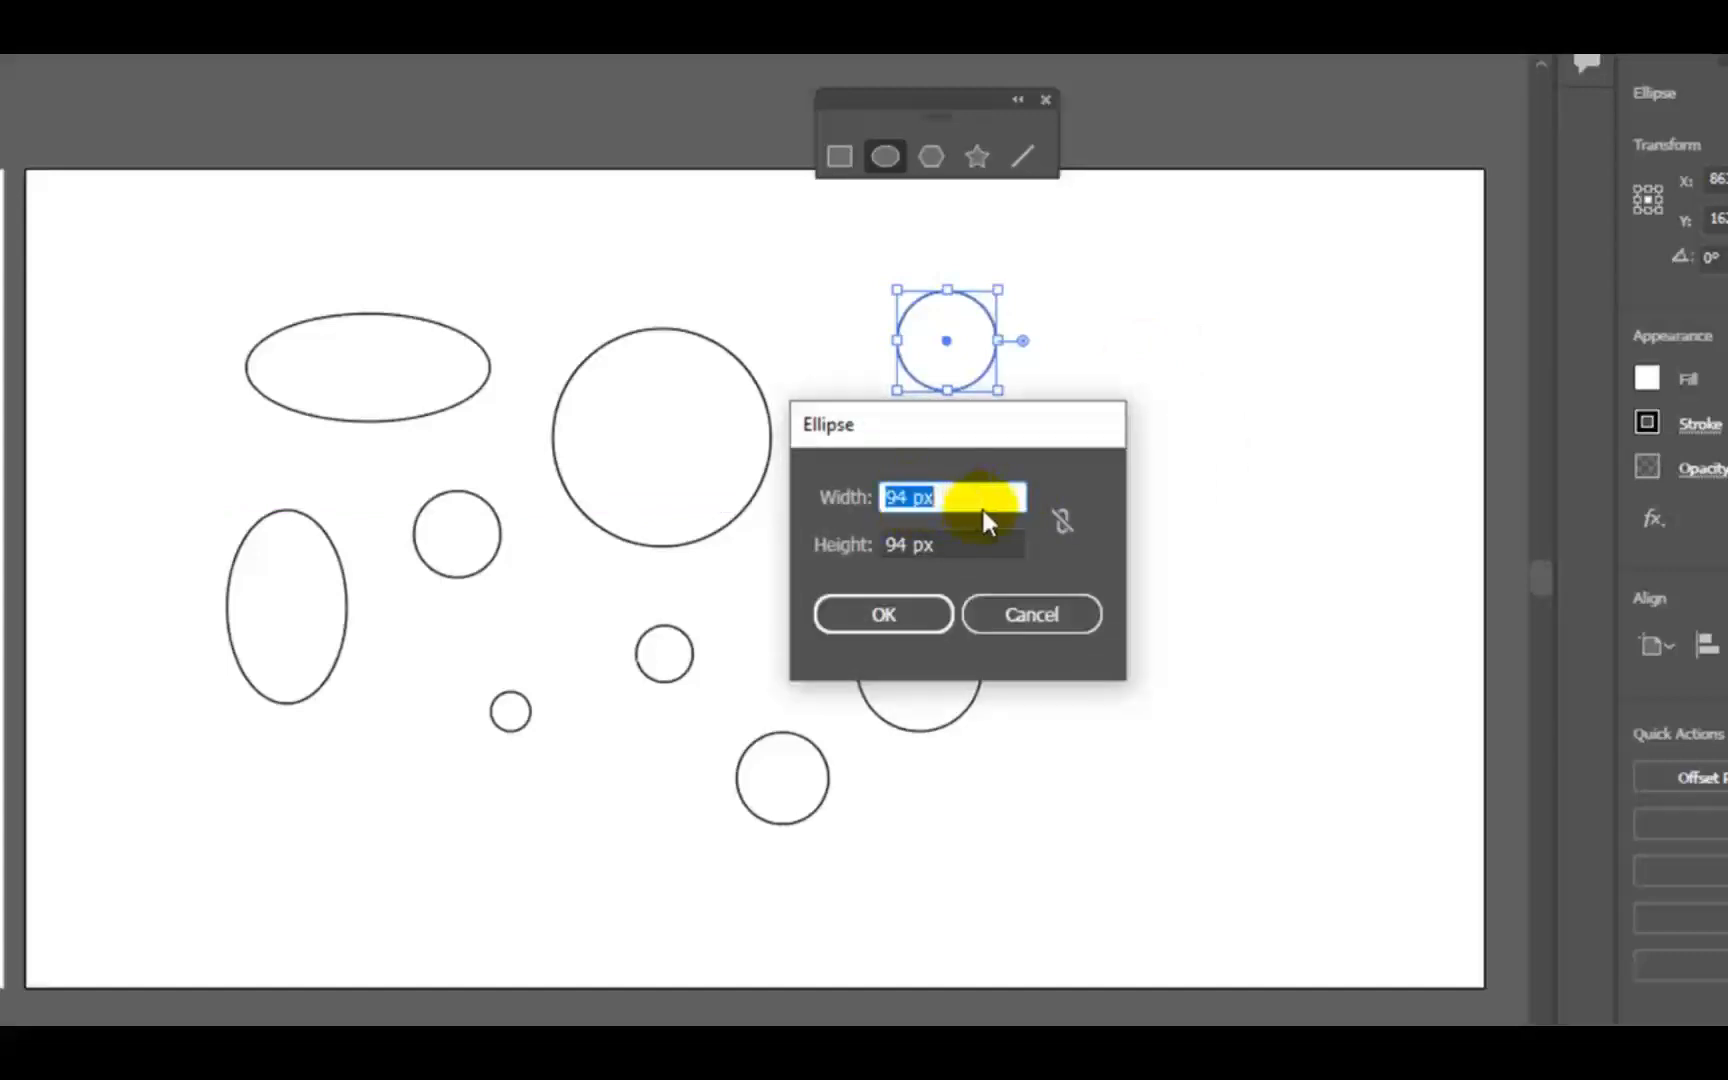
click(1062, 520)
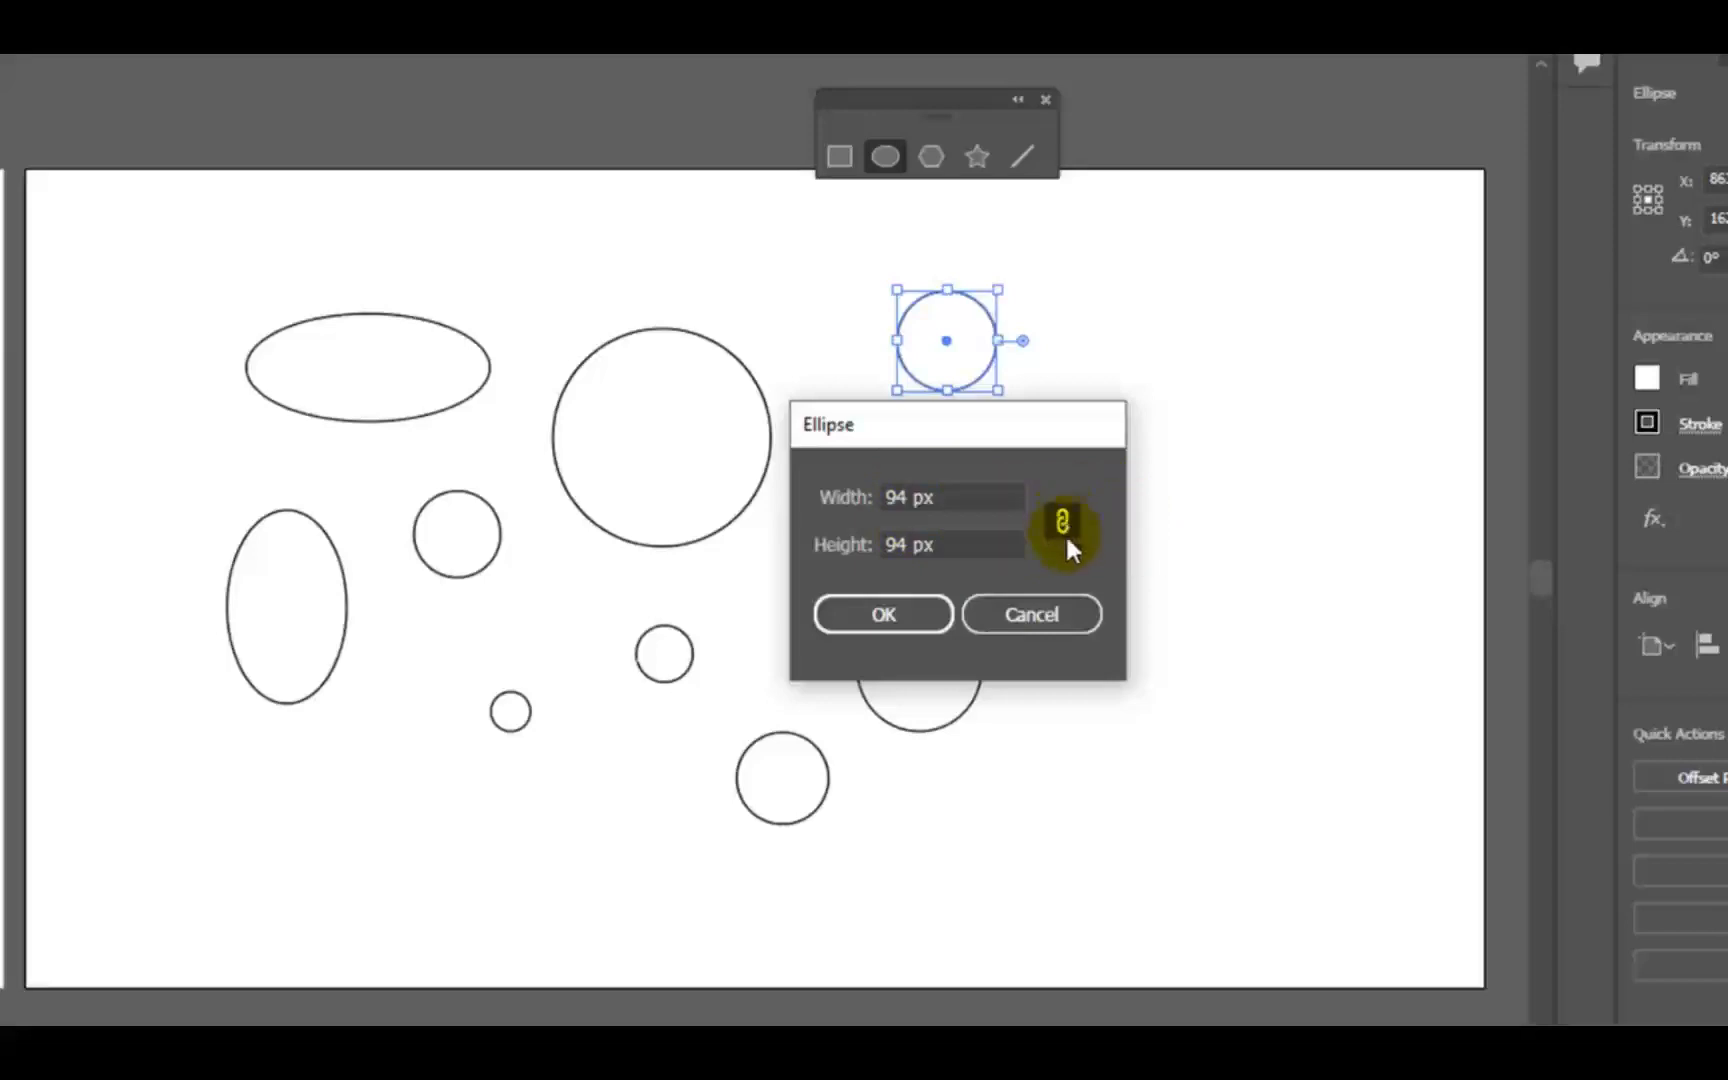
double_click(908, 497)
text(200)
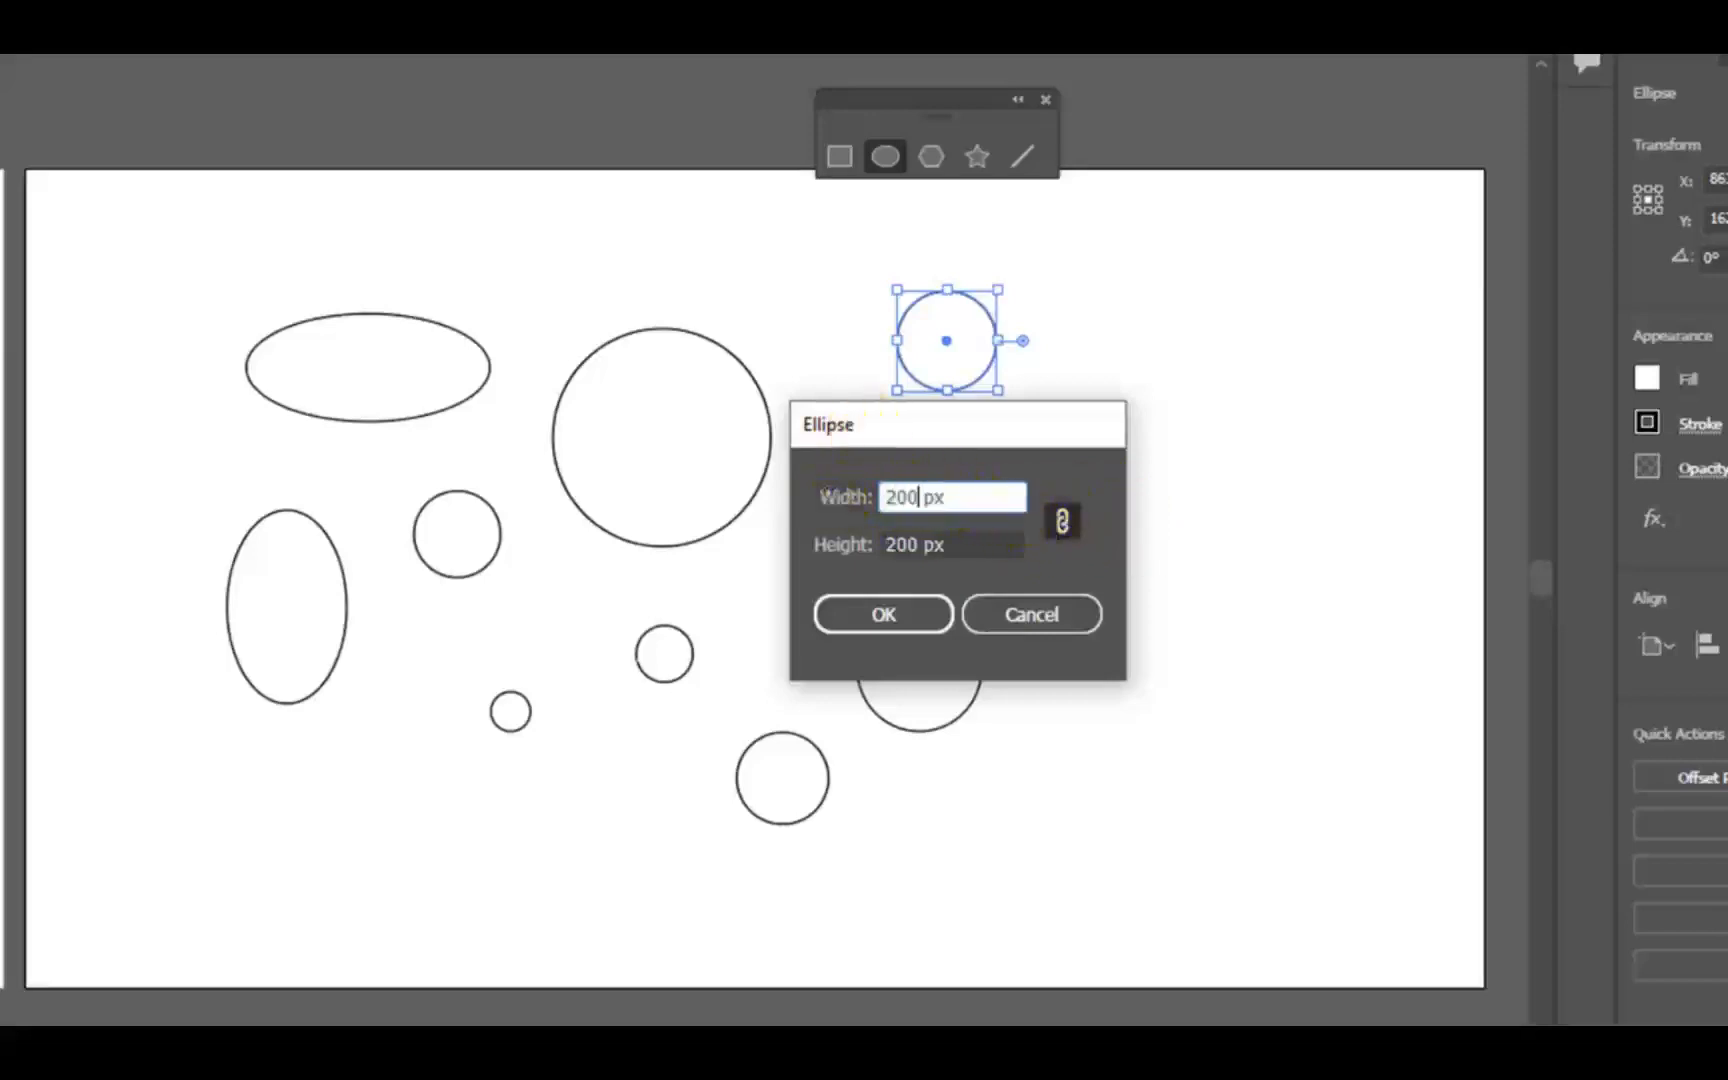
click(878, 610)
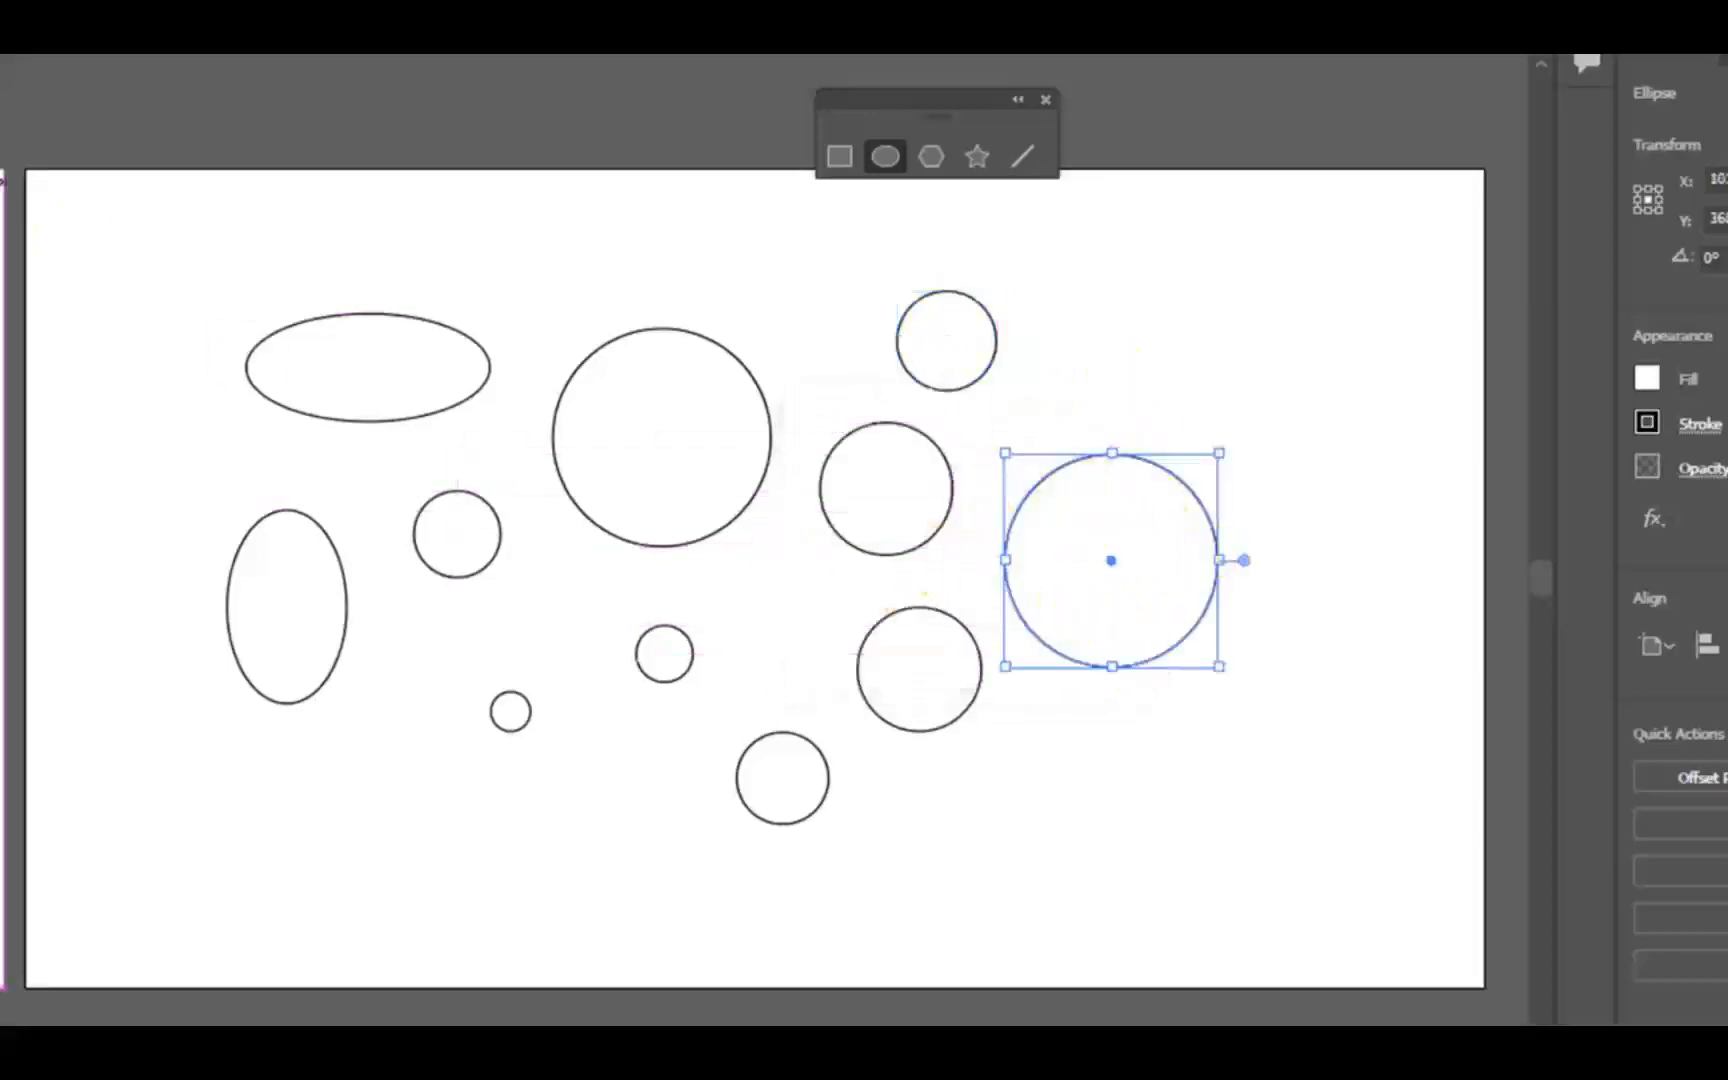
click(20, 220)
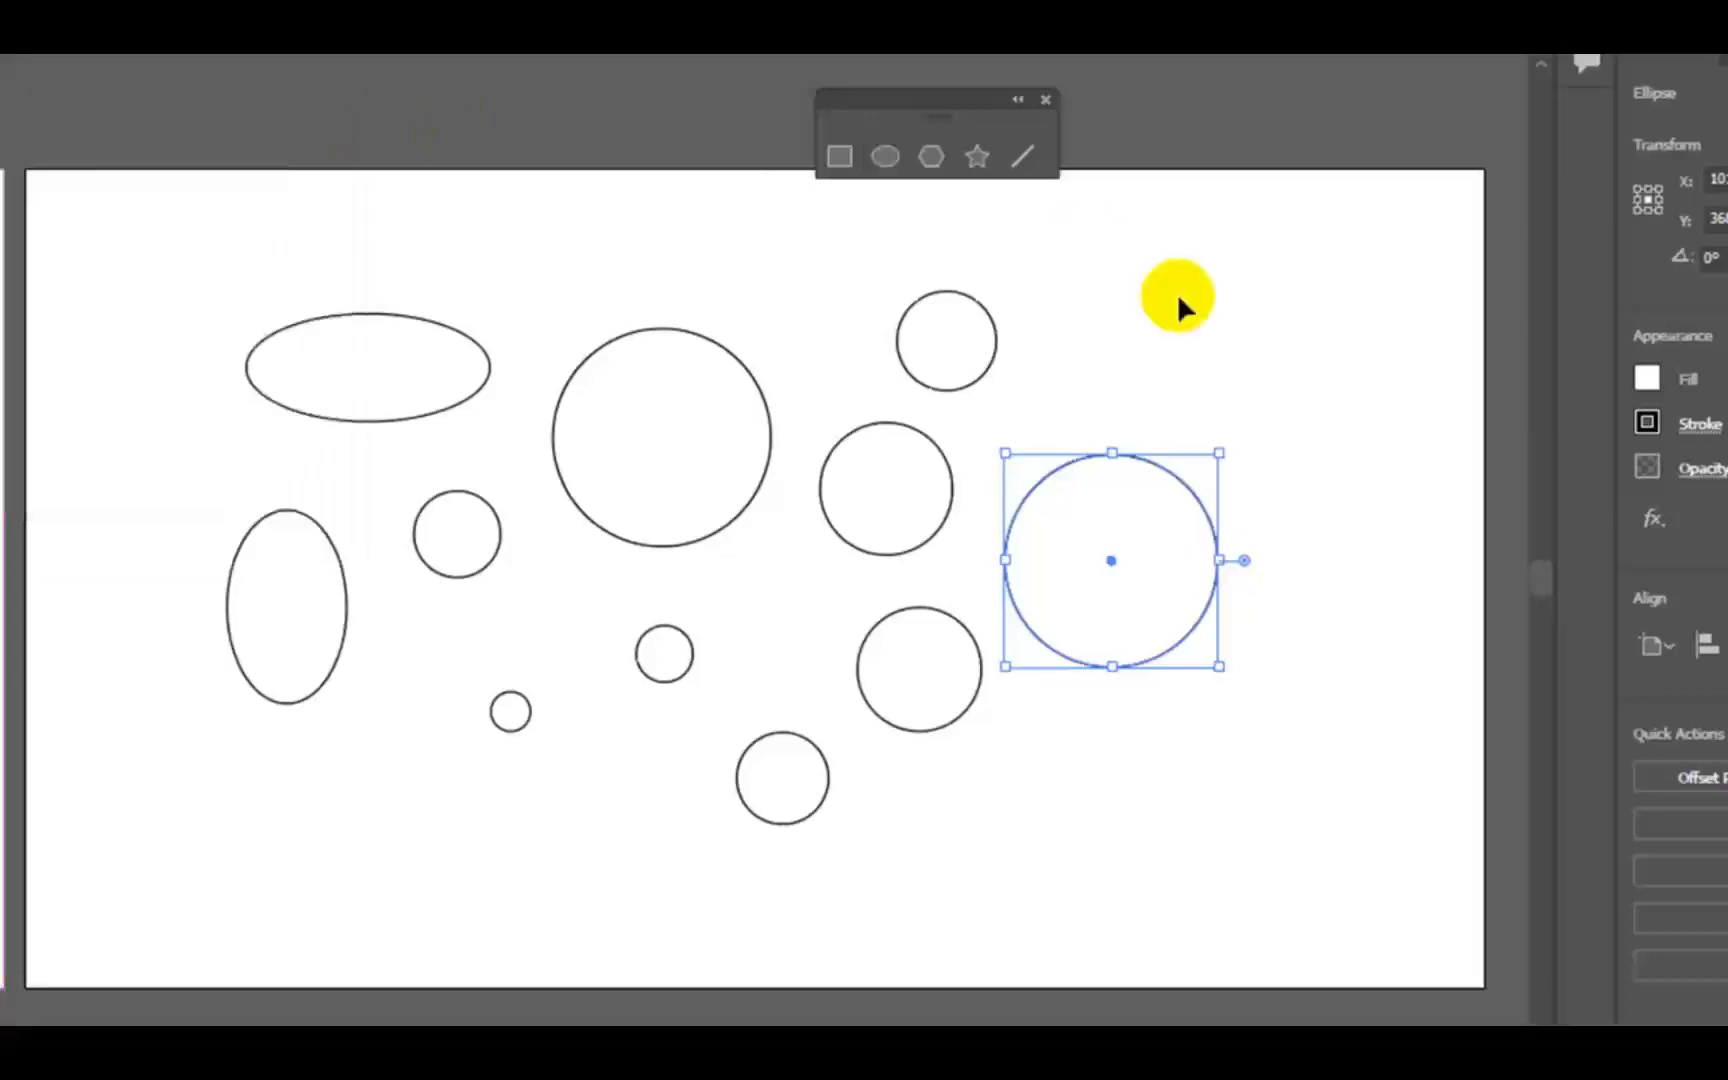
click(1307, 367)
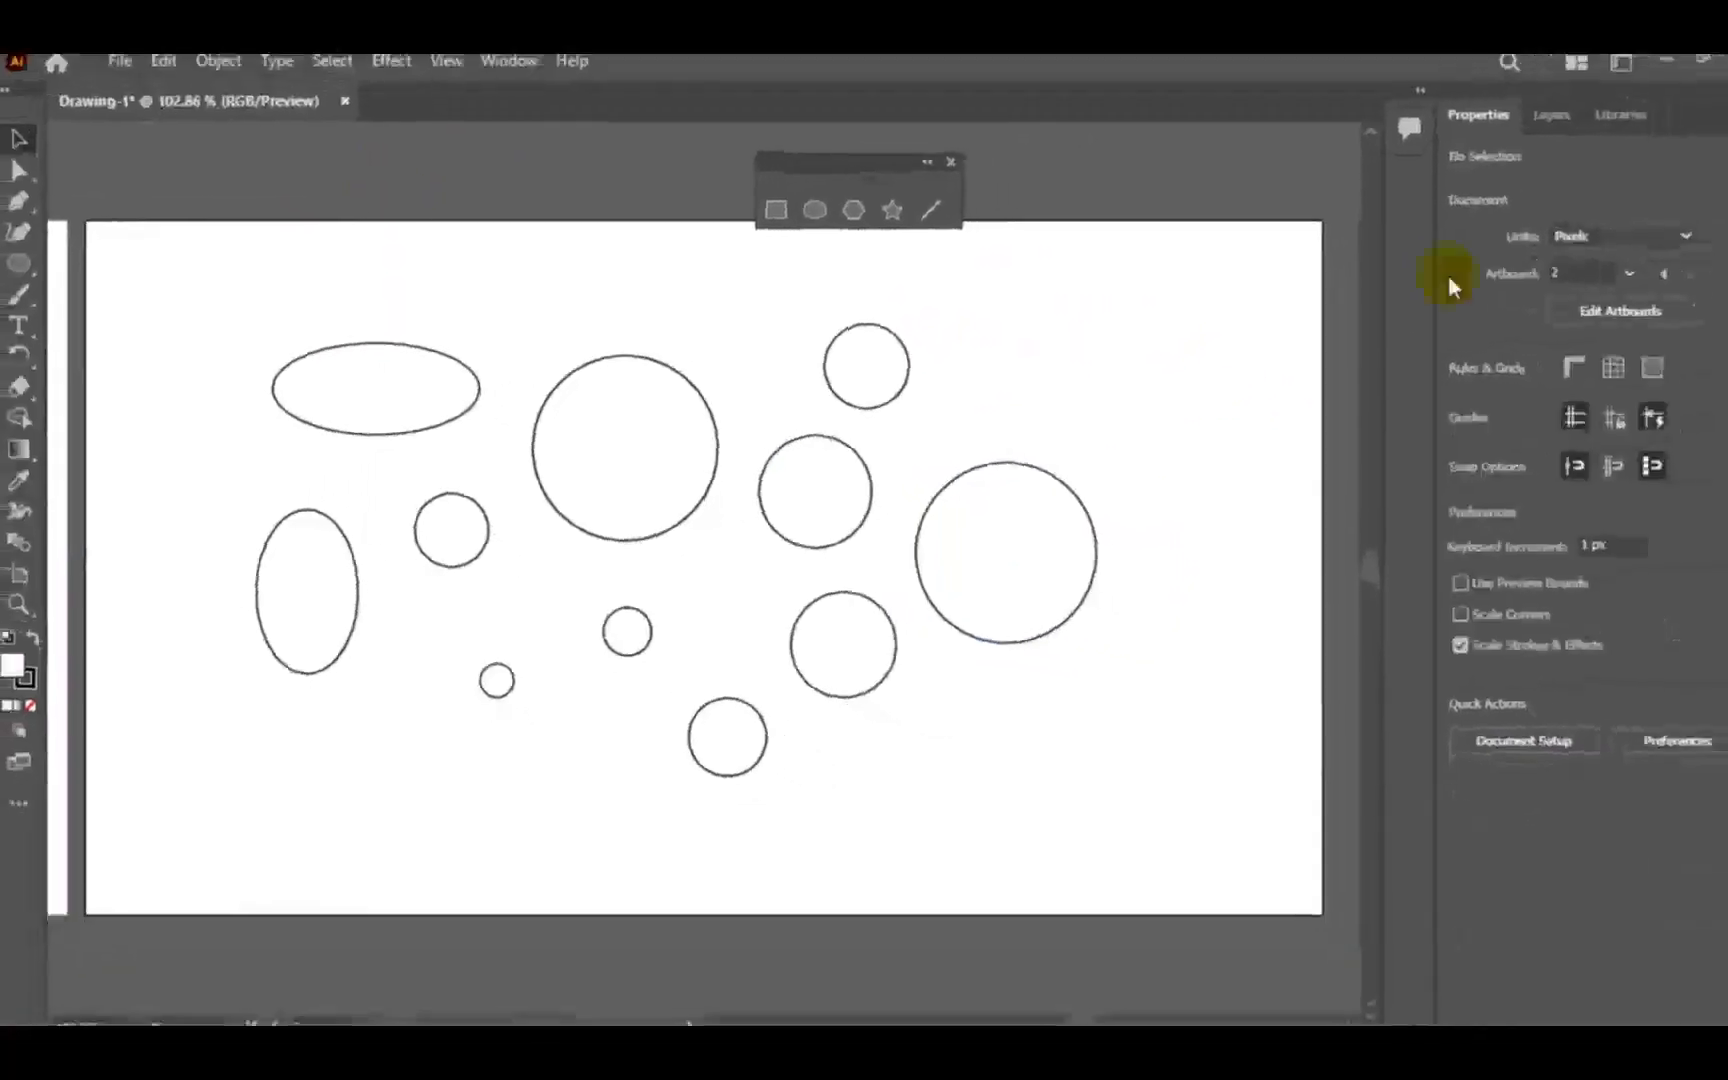
- Add a third artboard and draw a hexagon freehand in its upper-left area
click(1612, 324)
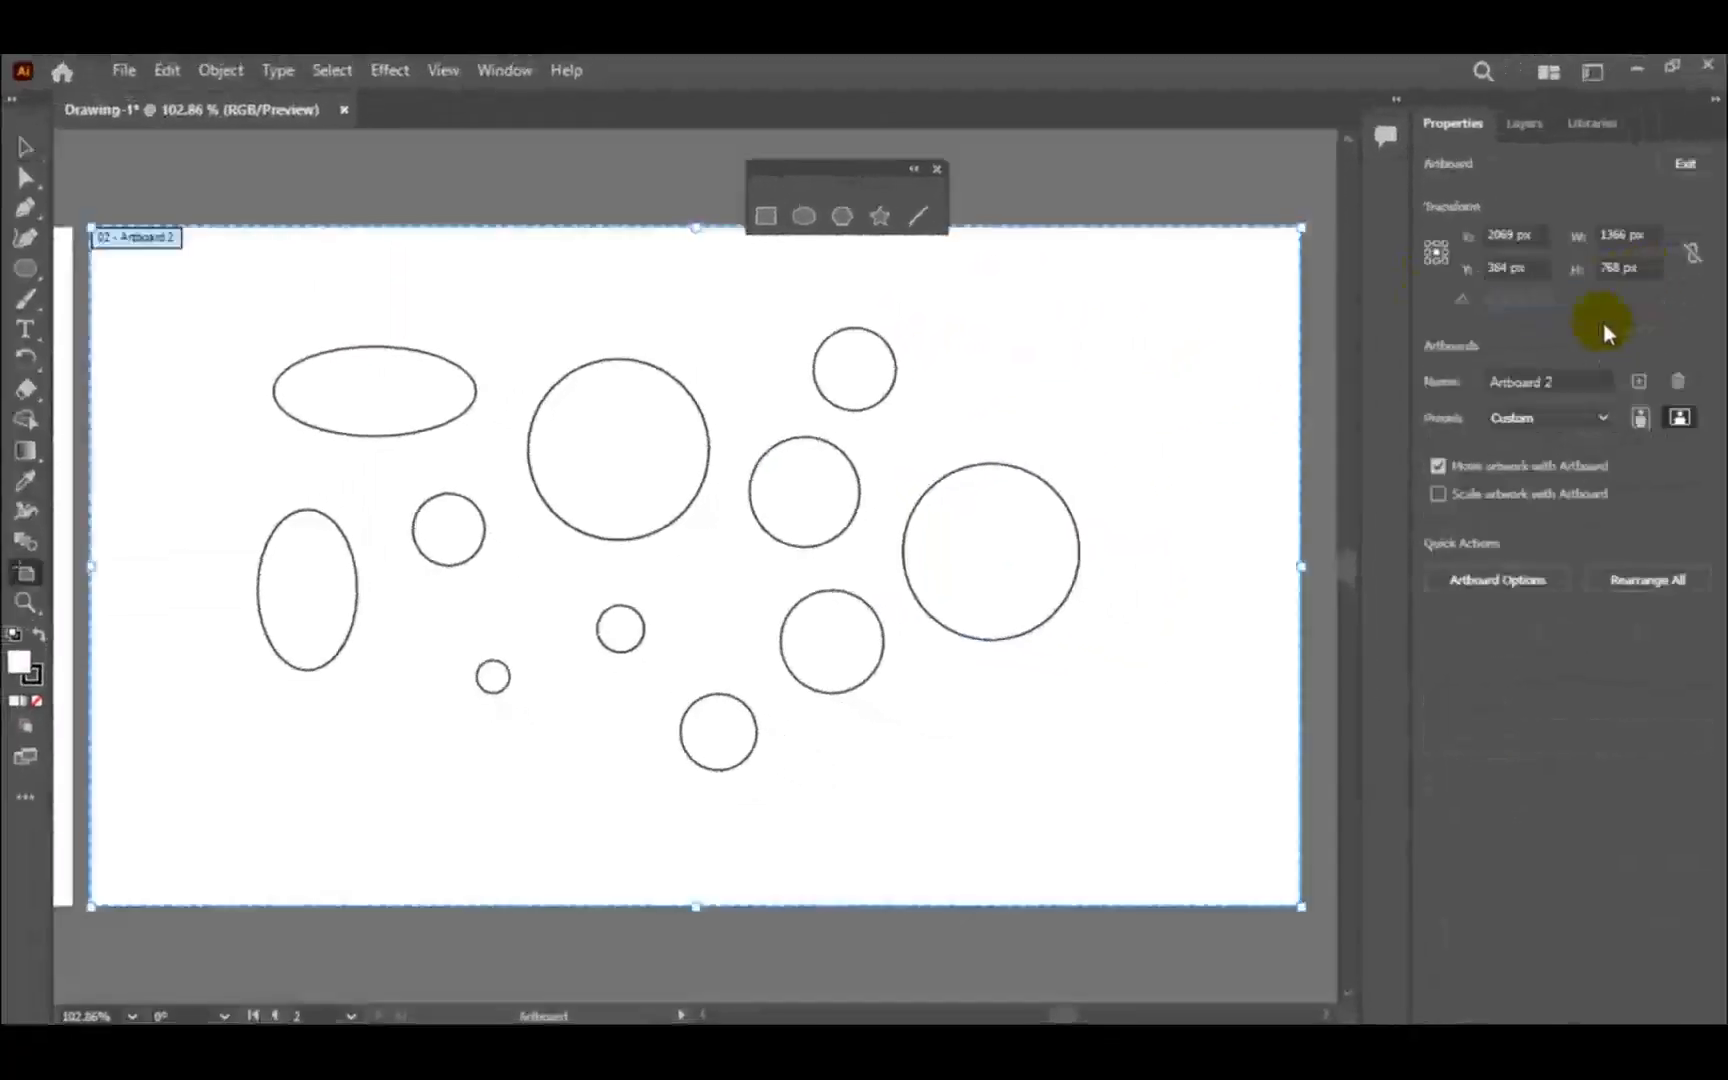
click(1640, 382)
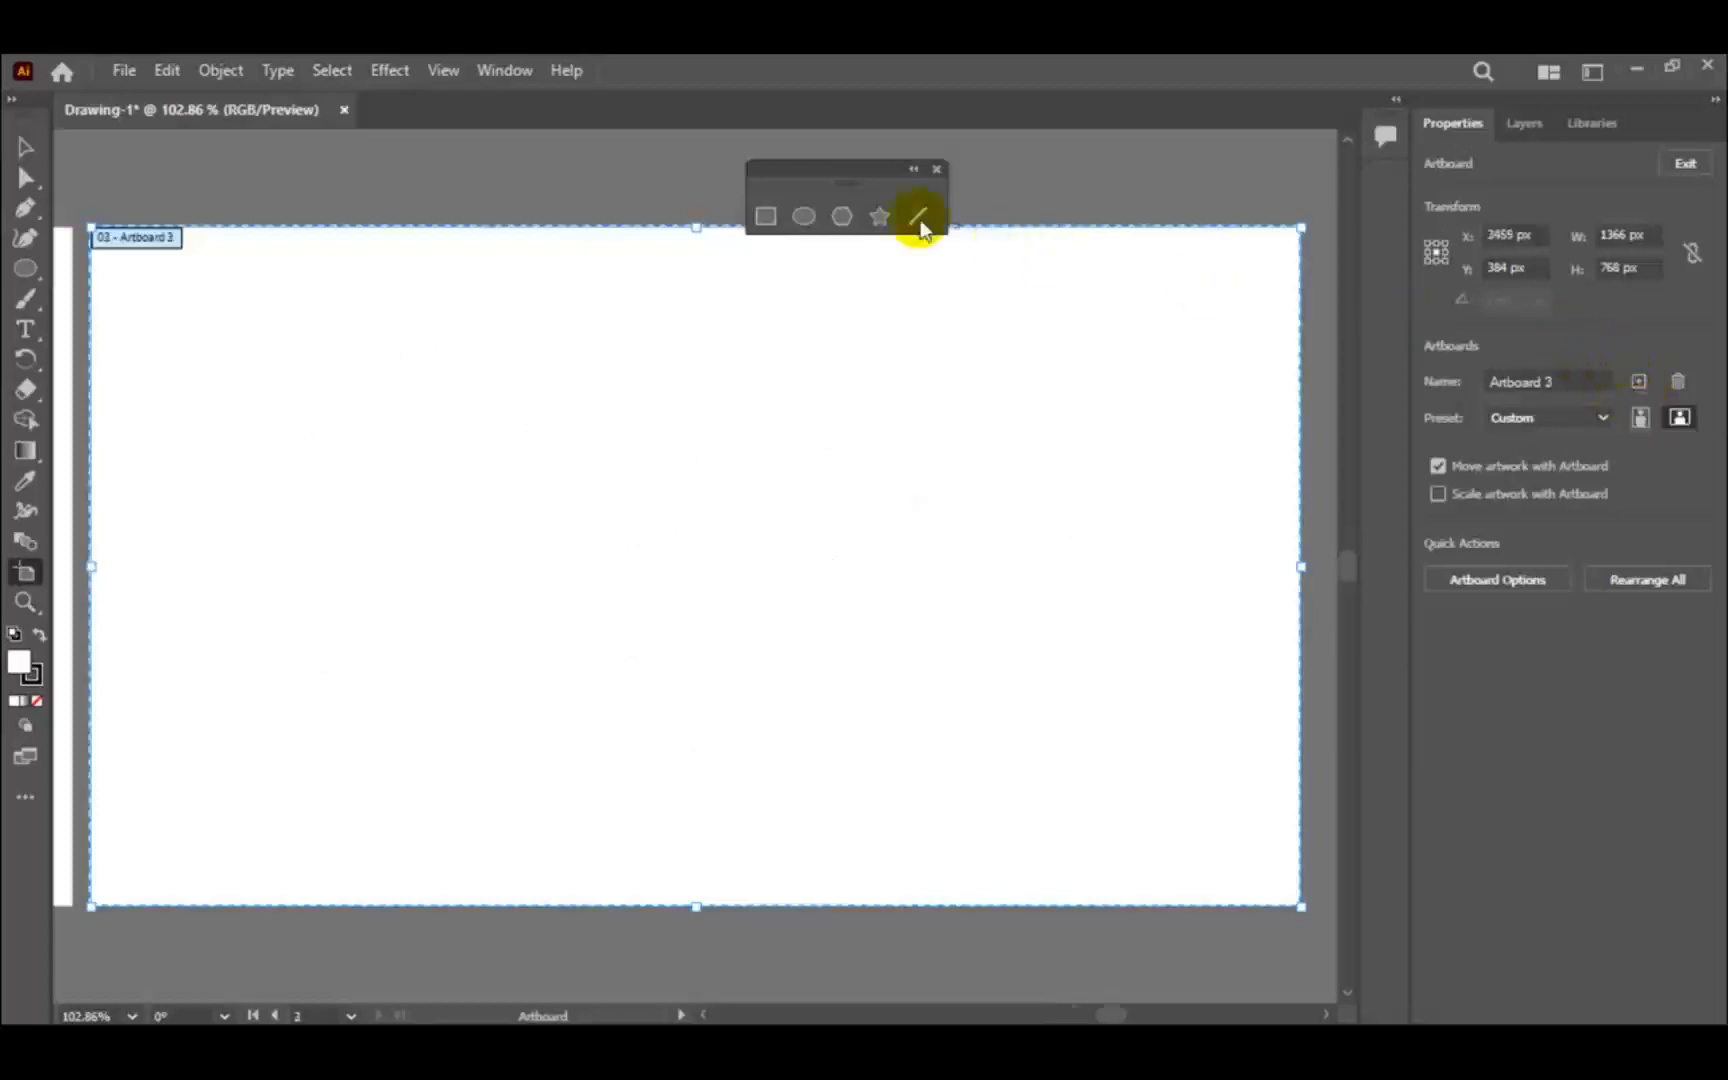
click(838, 215)
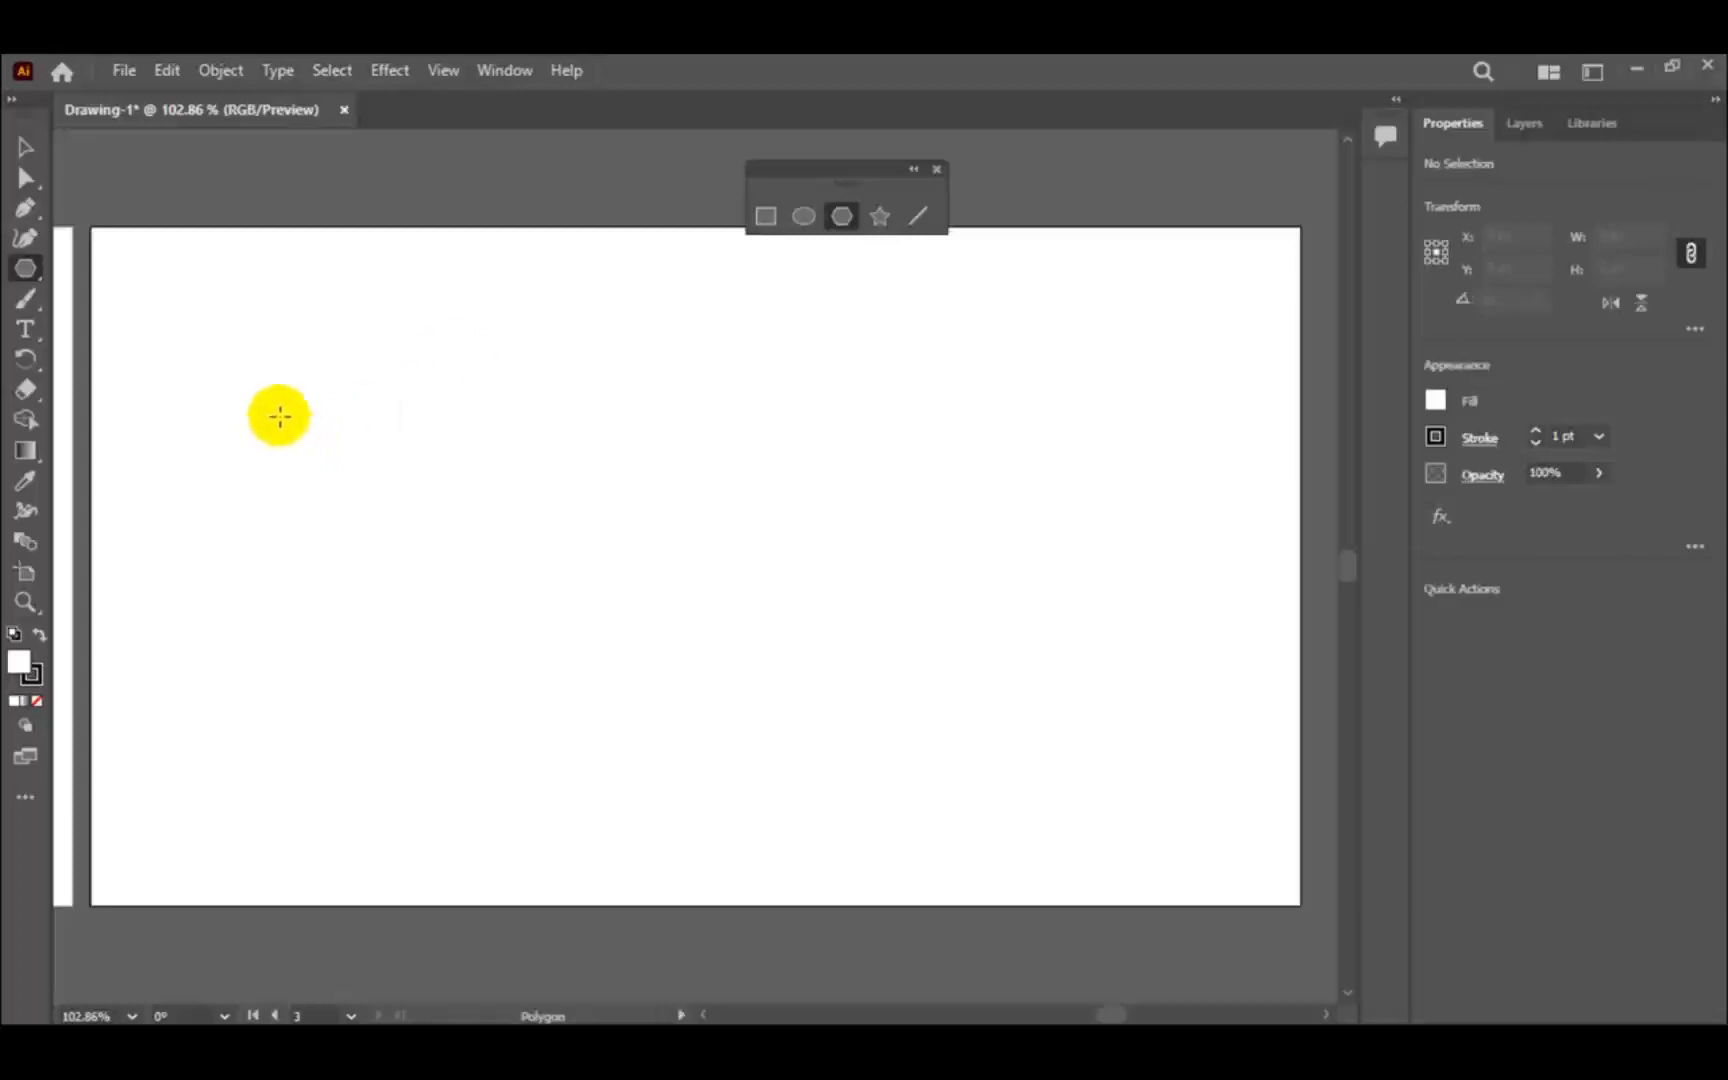
drag(280, 416, 351, 455)
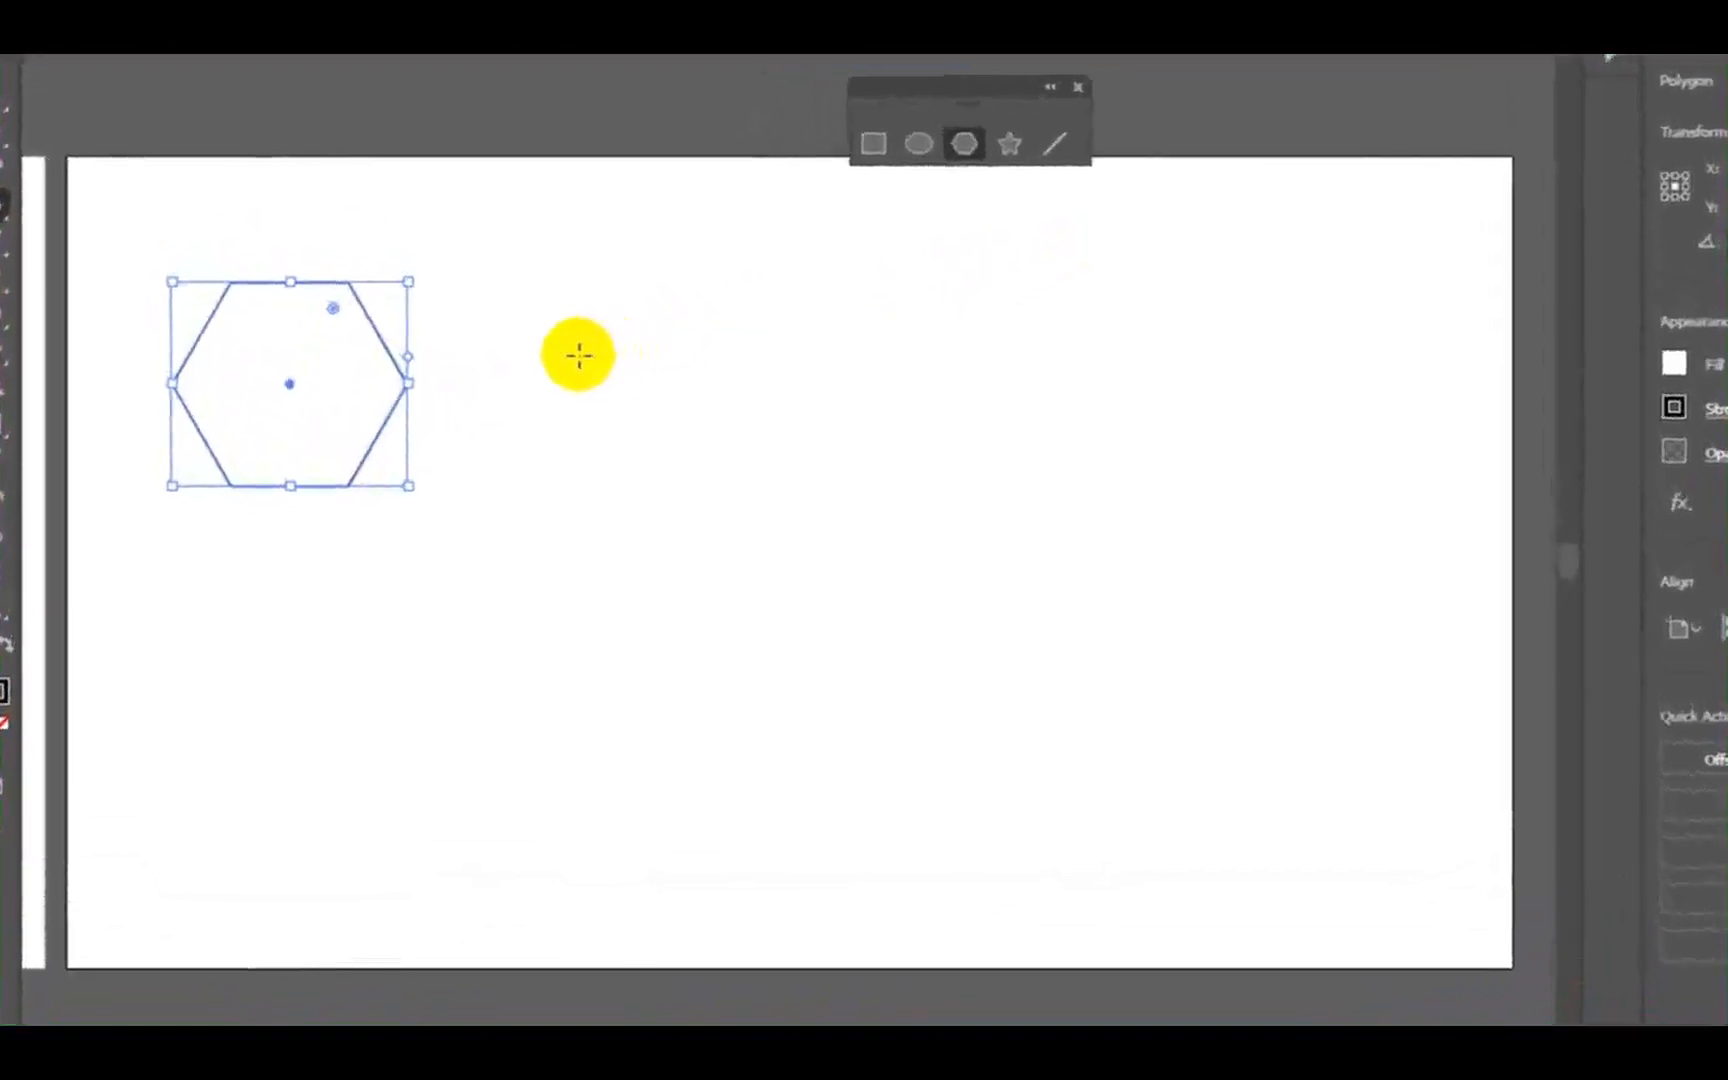
- Create an eight-sided polygon with a 150 px radius beside the hexagon, and draw a smaller octagon freehand to its right
click(569, 363)
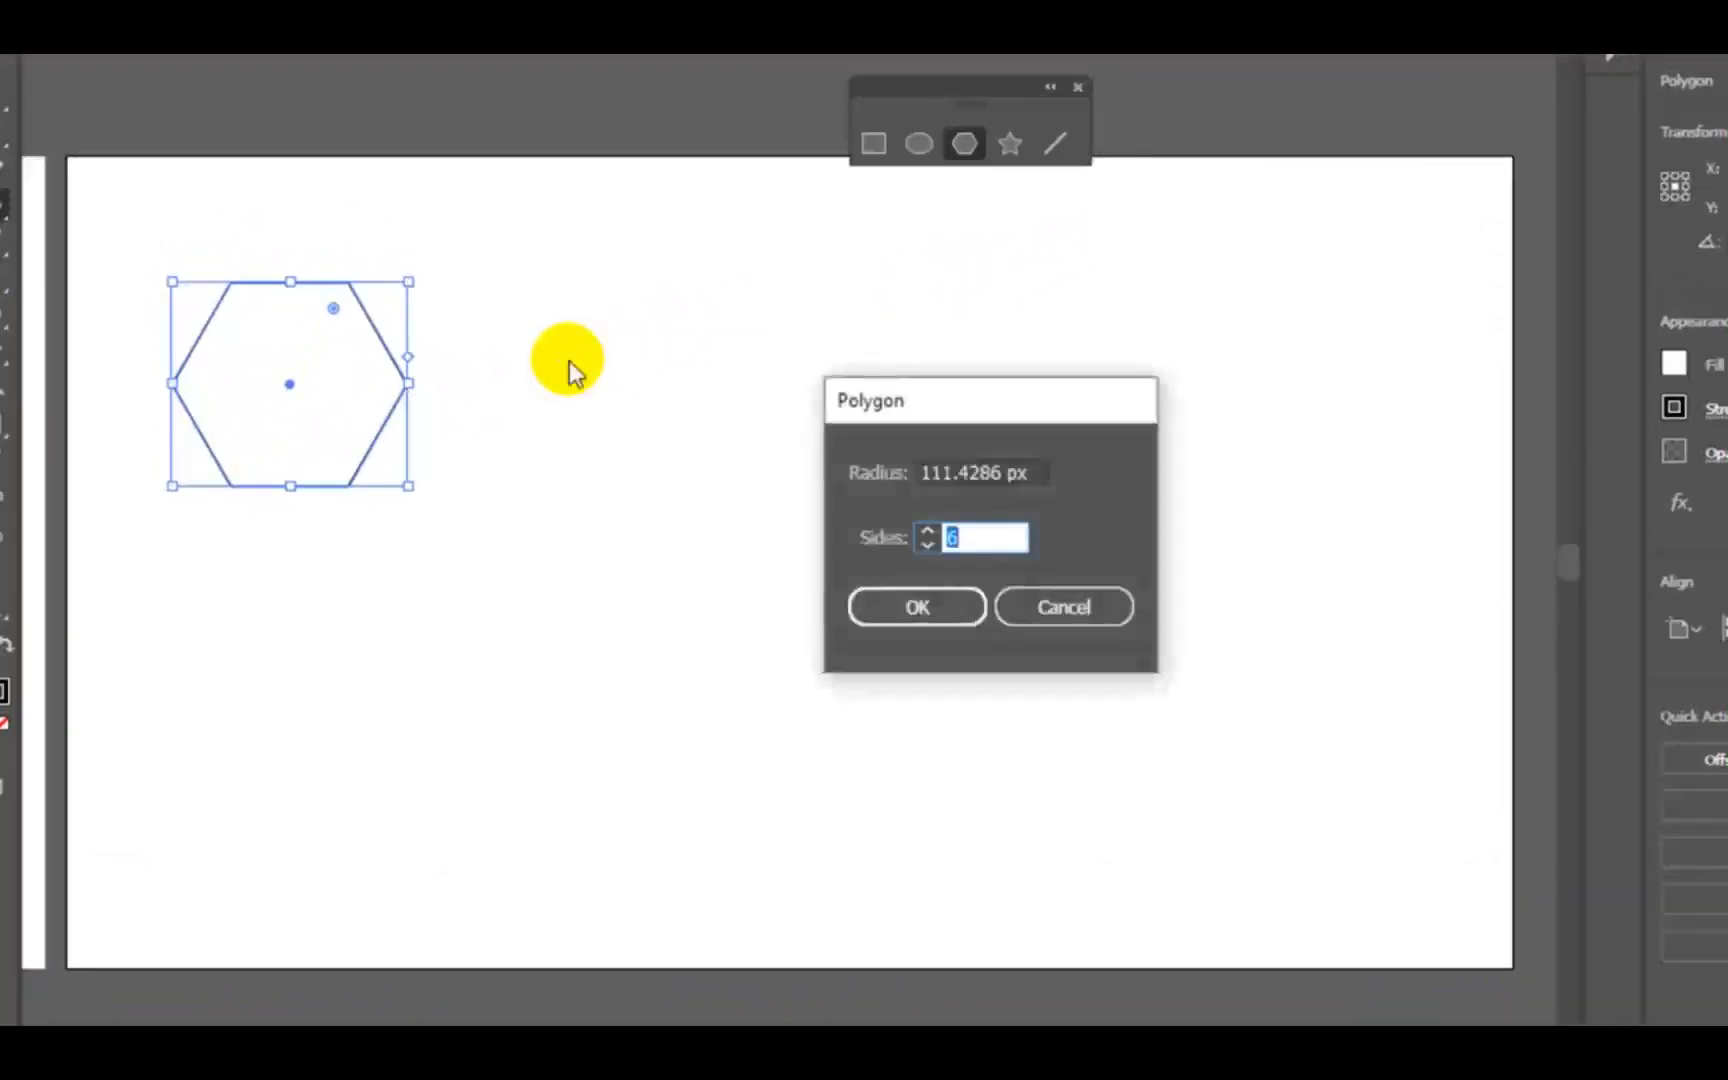
double_click(951, 539)
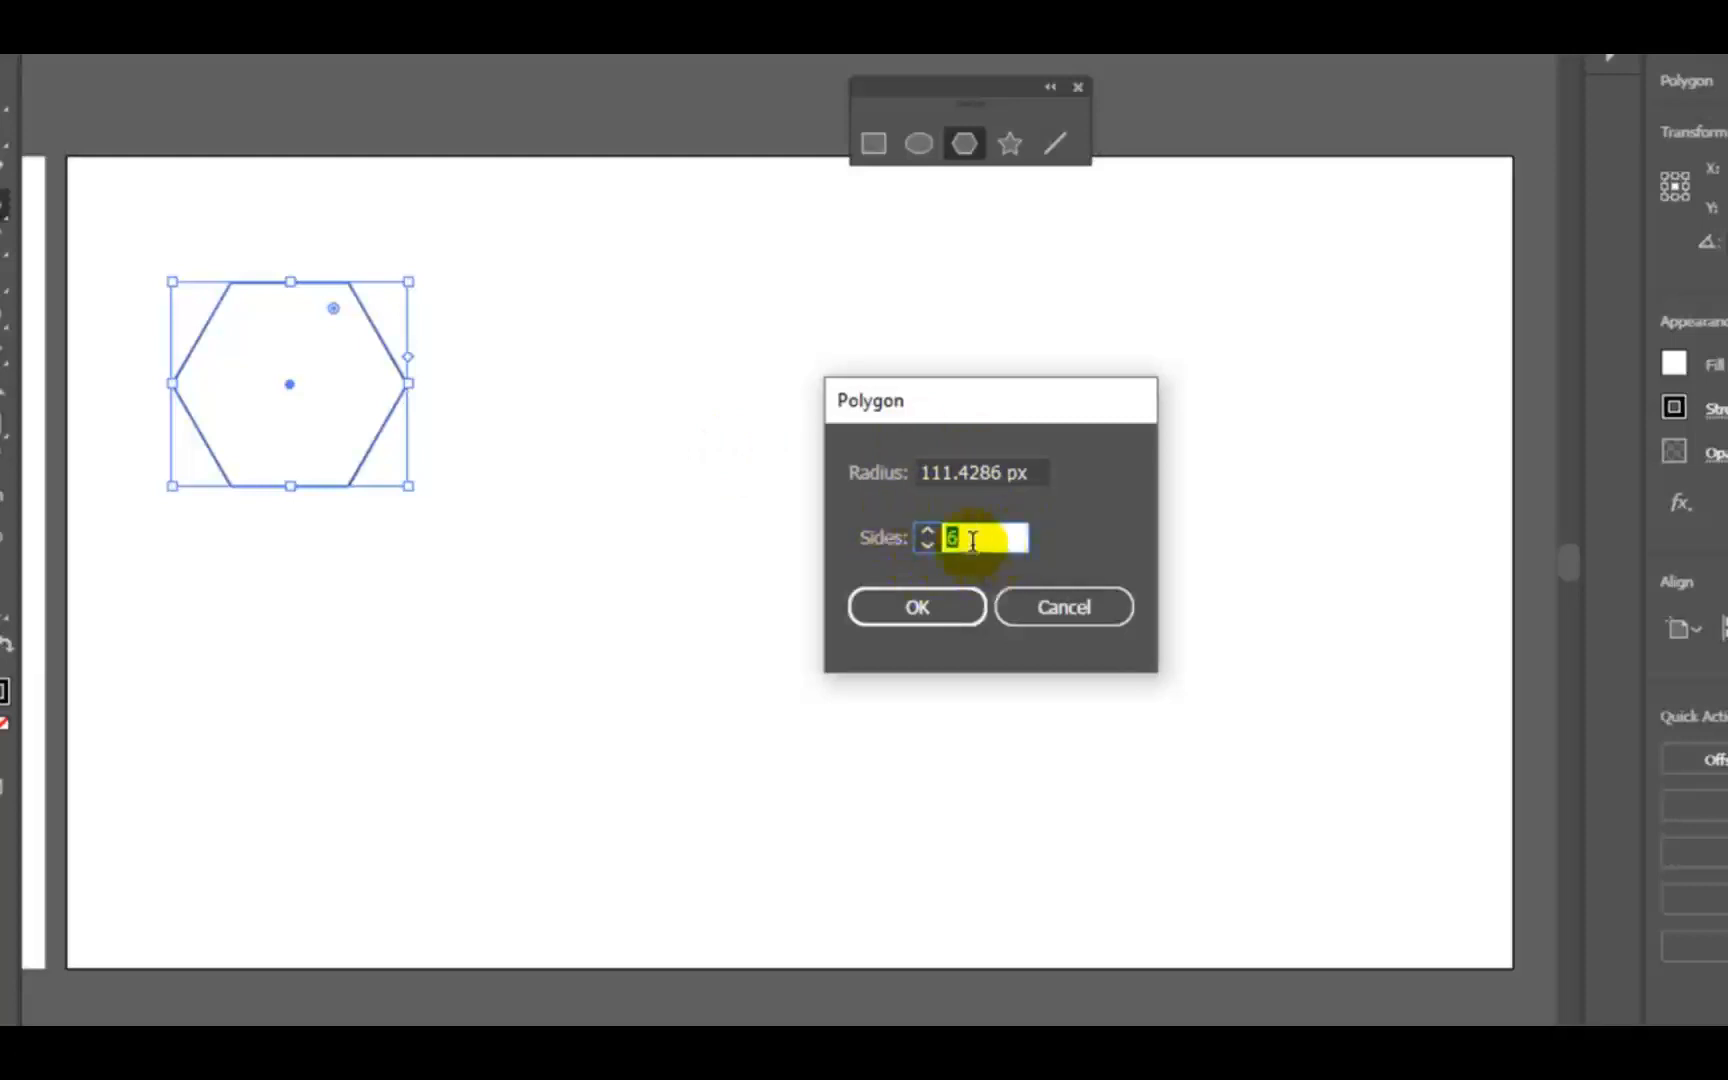
drag(922, 470, 985, 468)
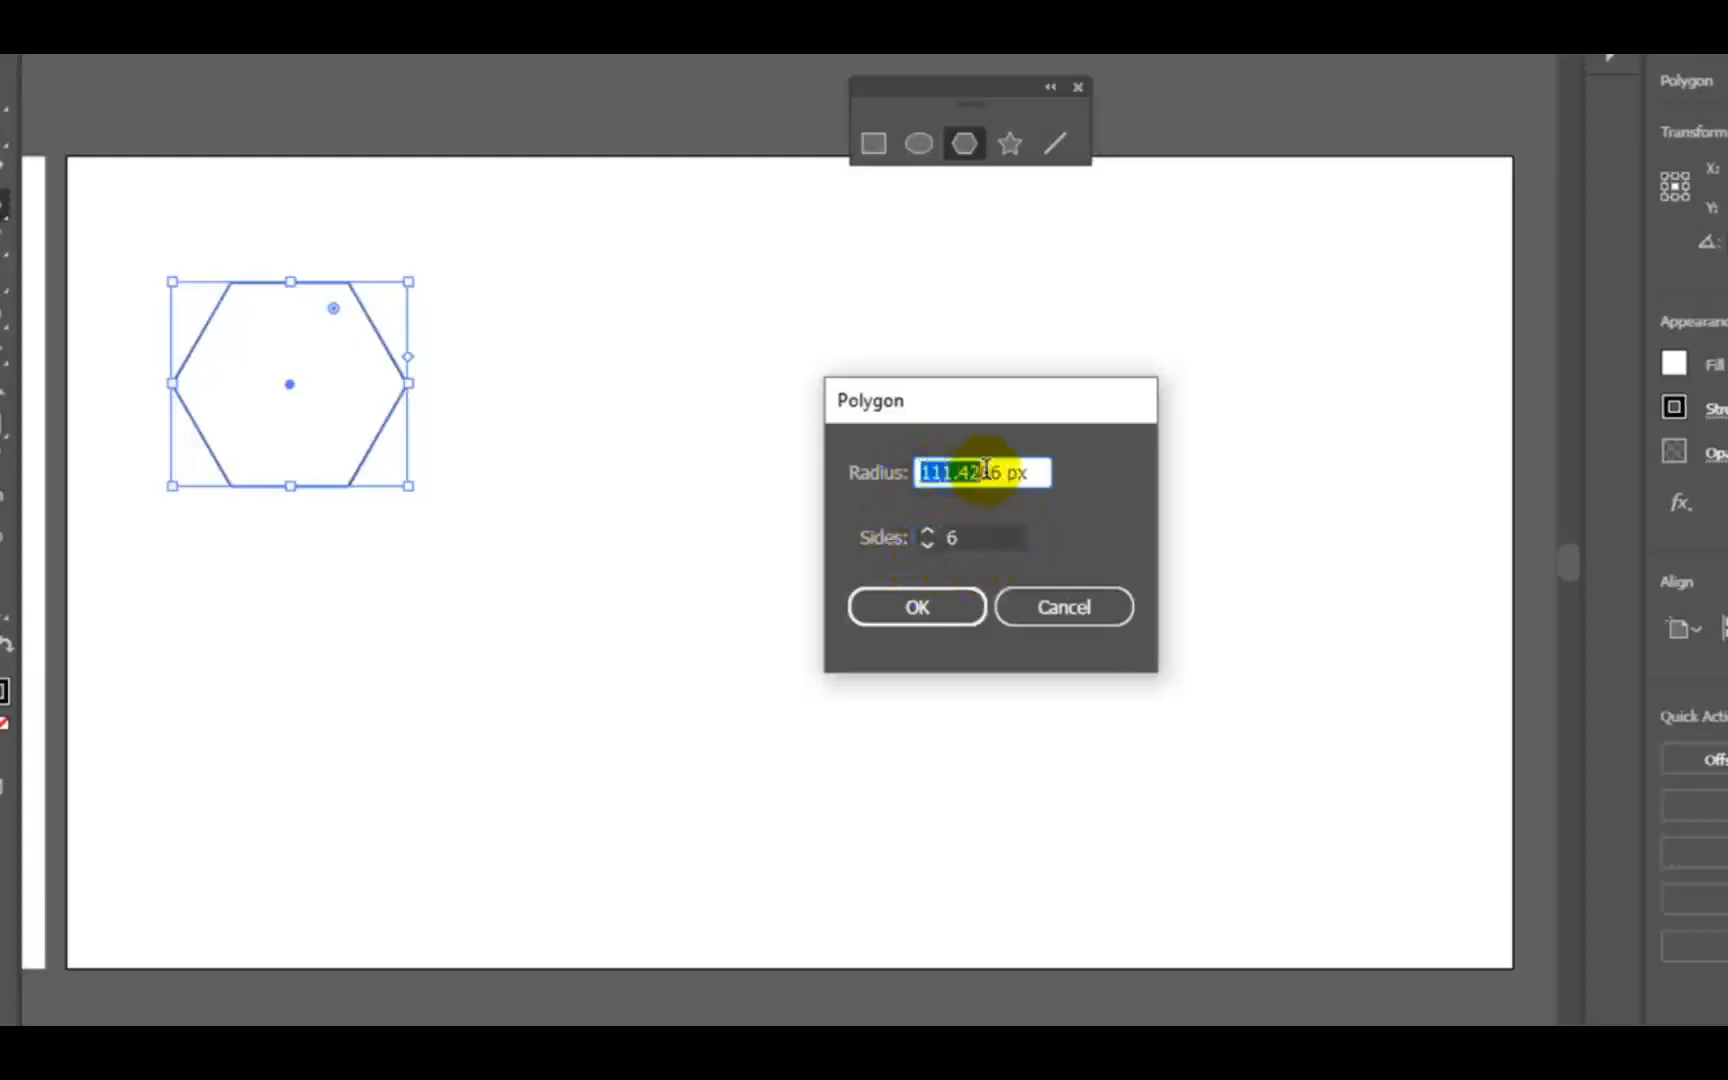
text(150)
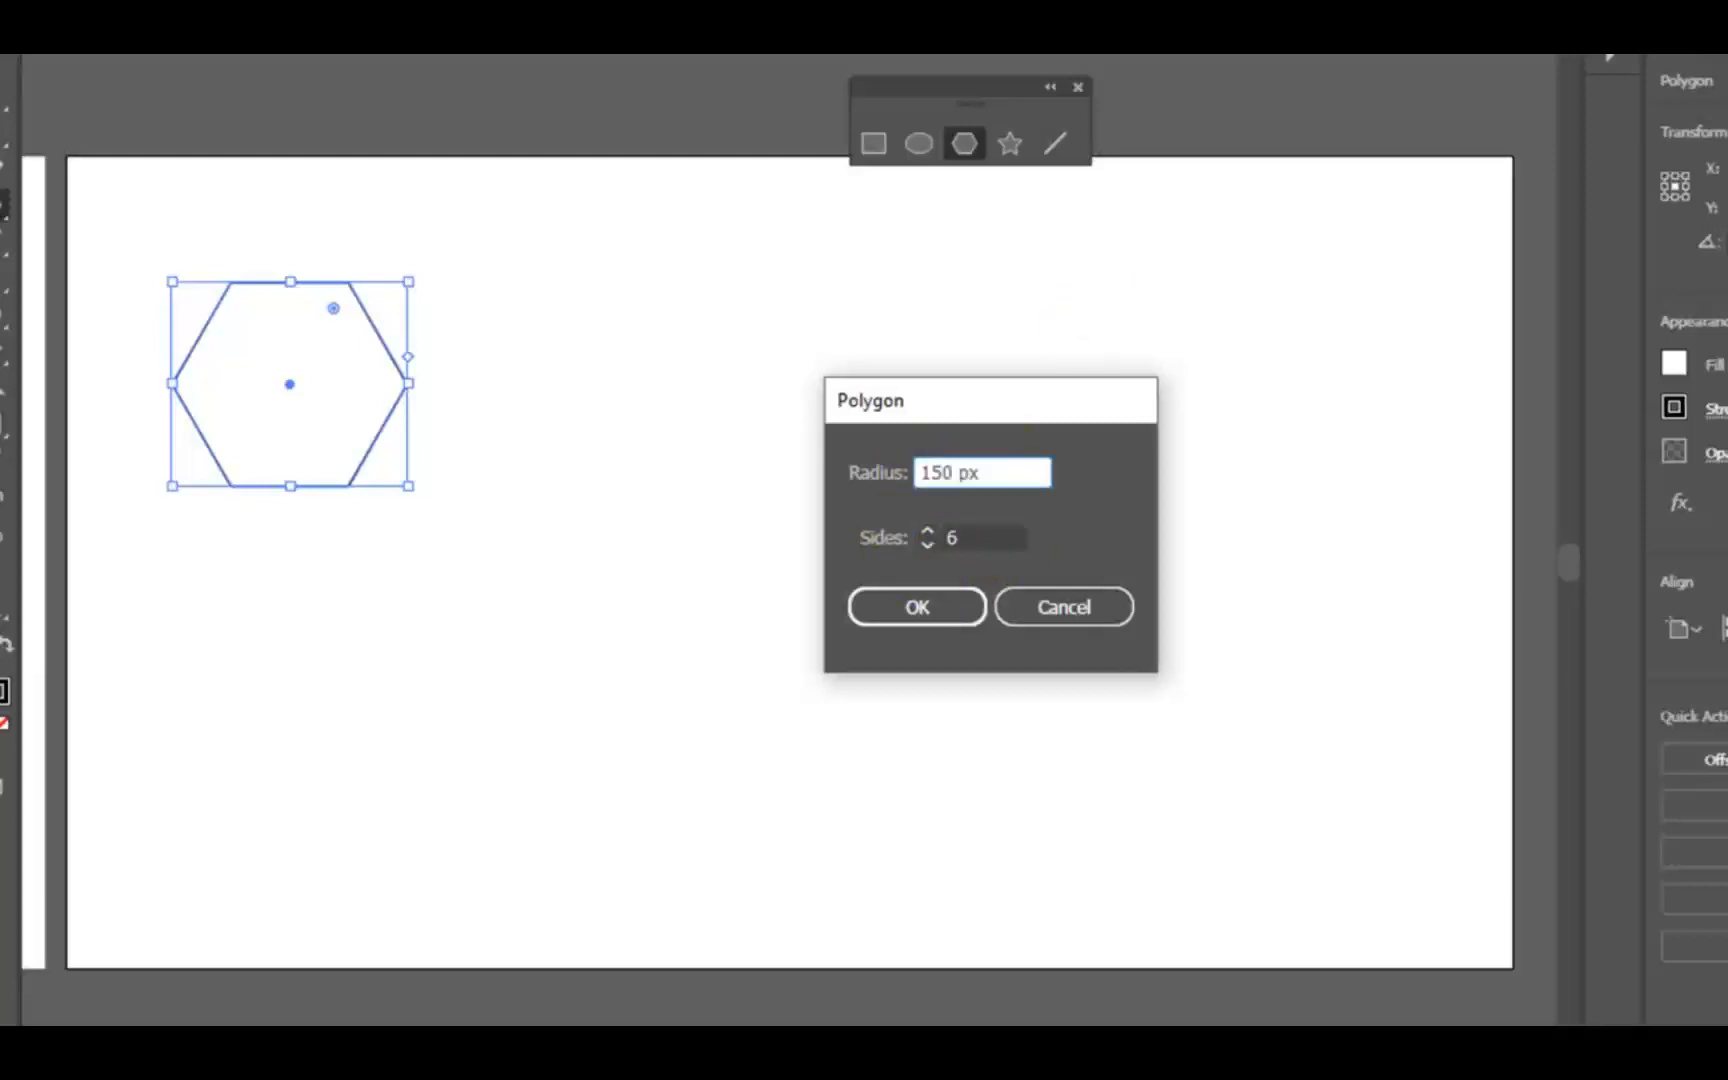
click(926, 530)
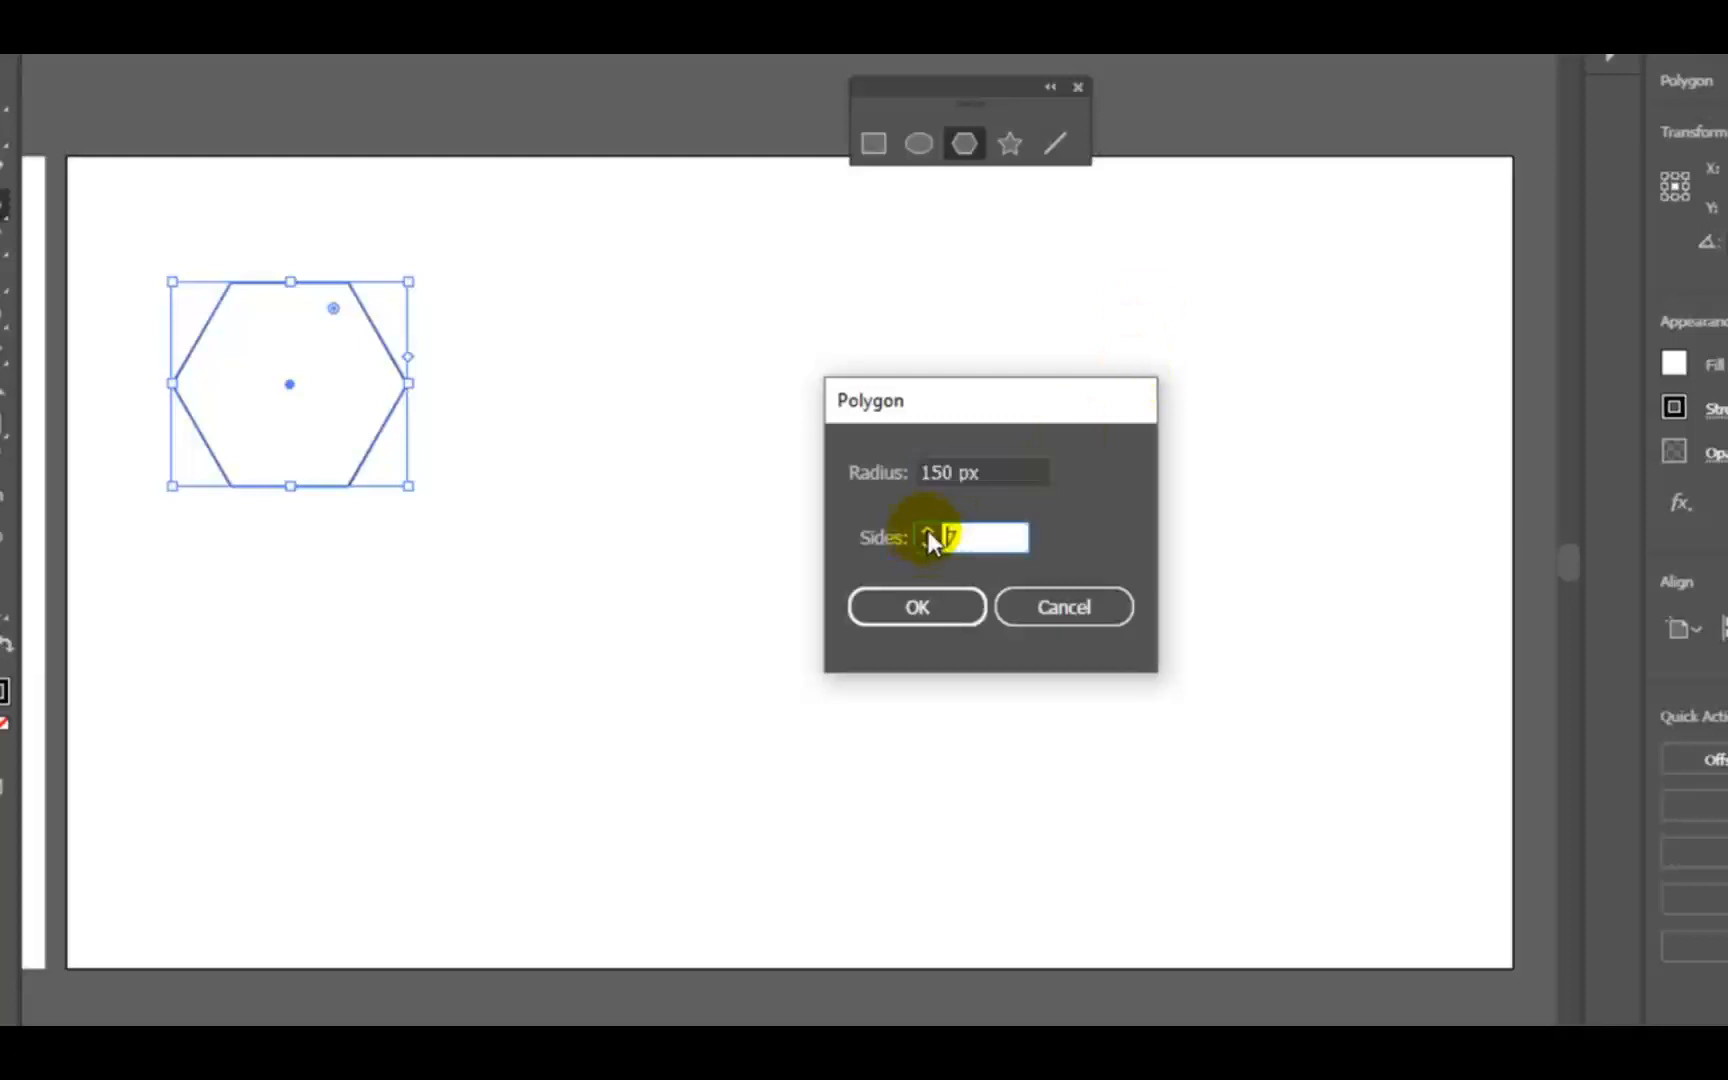
click(920, 608)
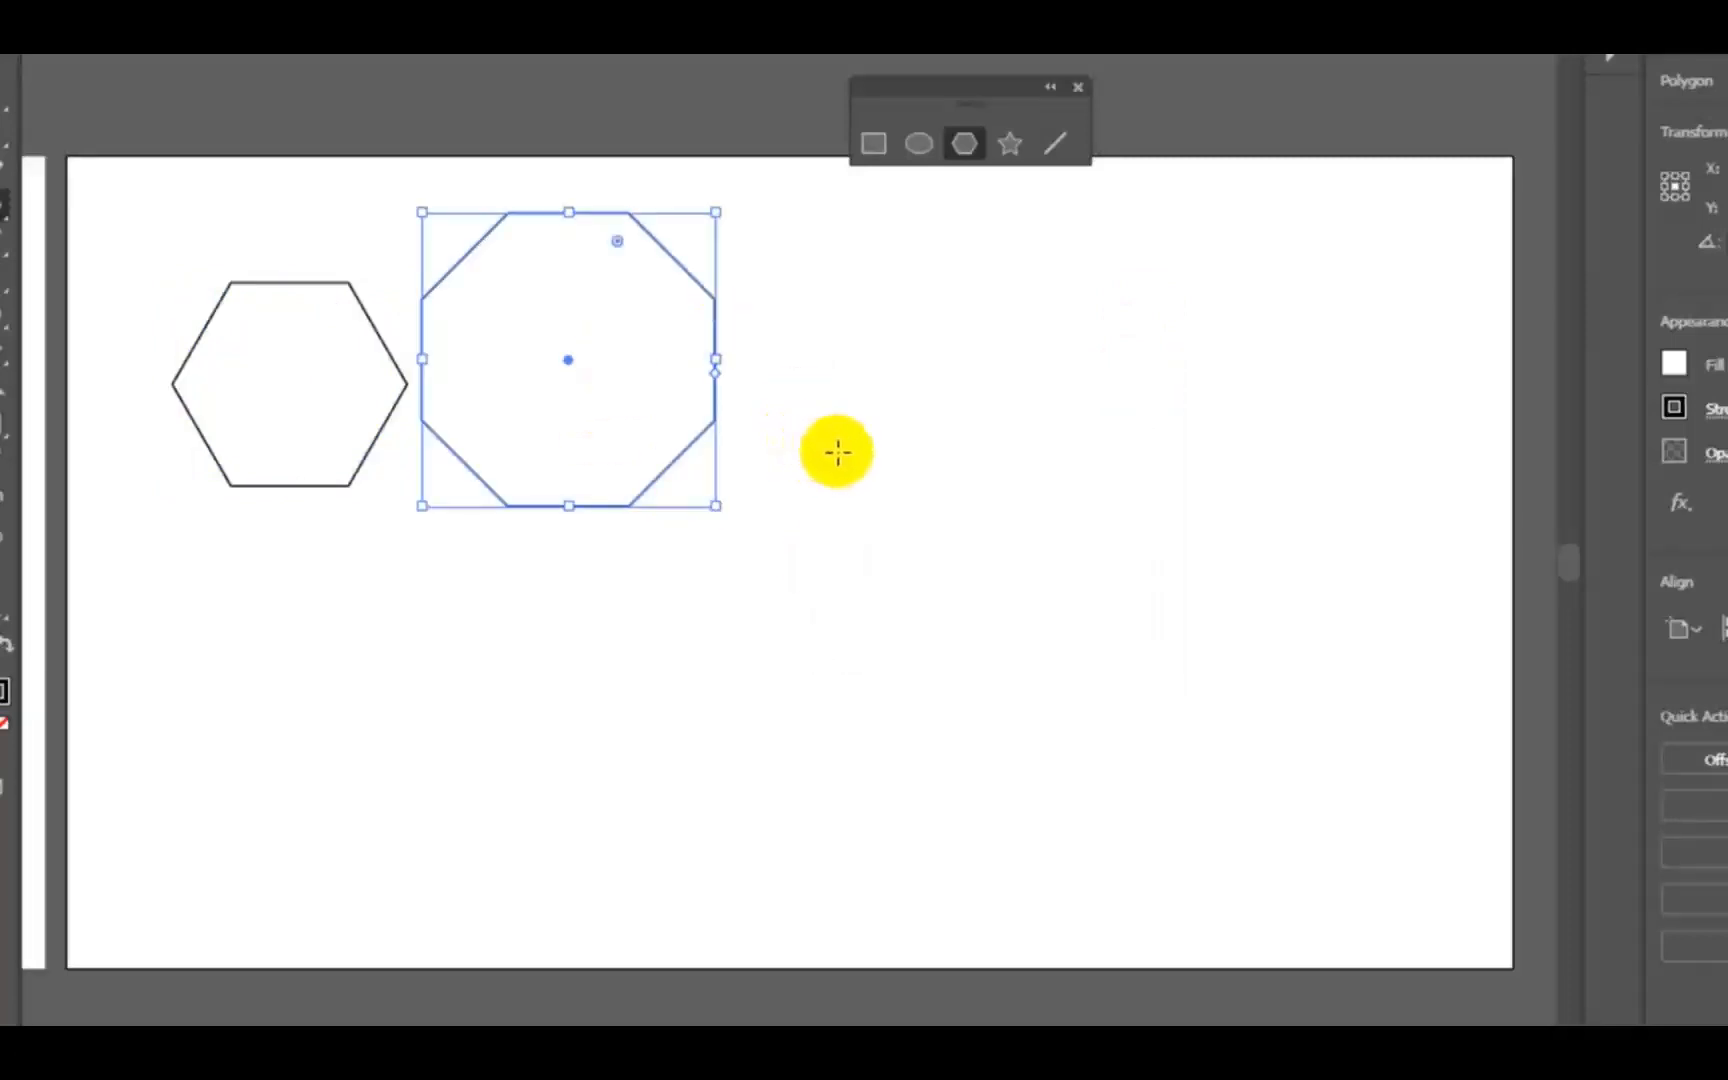
drag(827, 358, 888, 428)
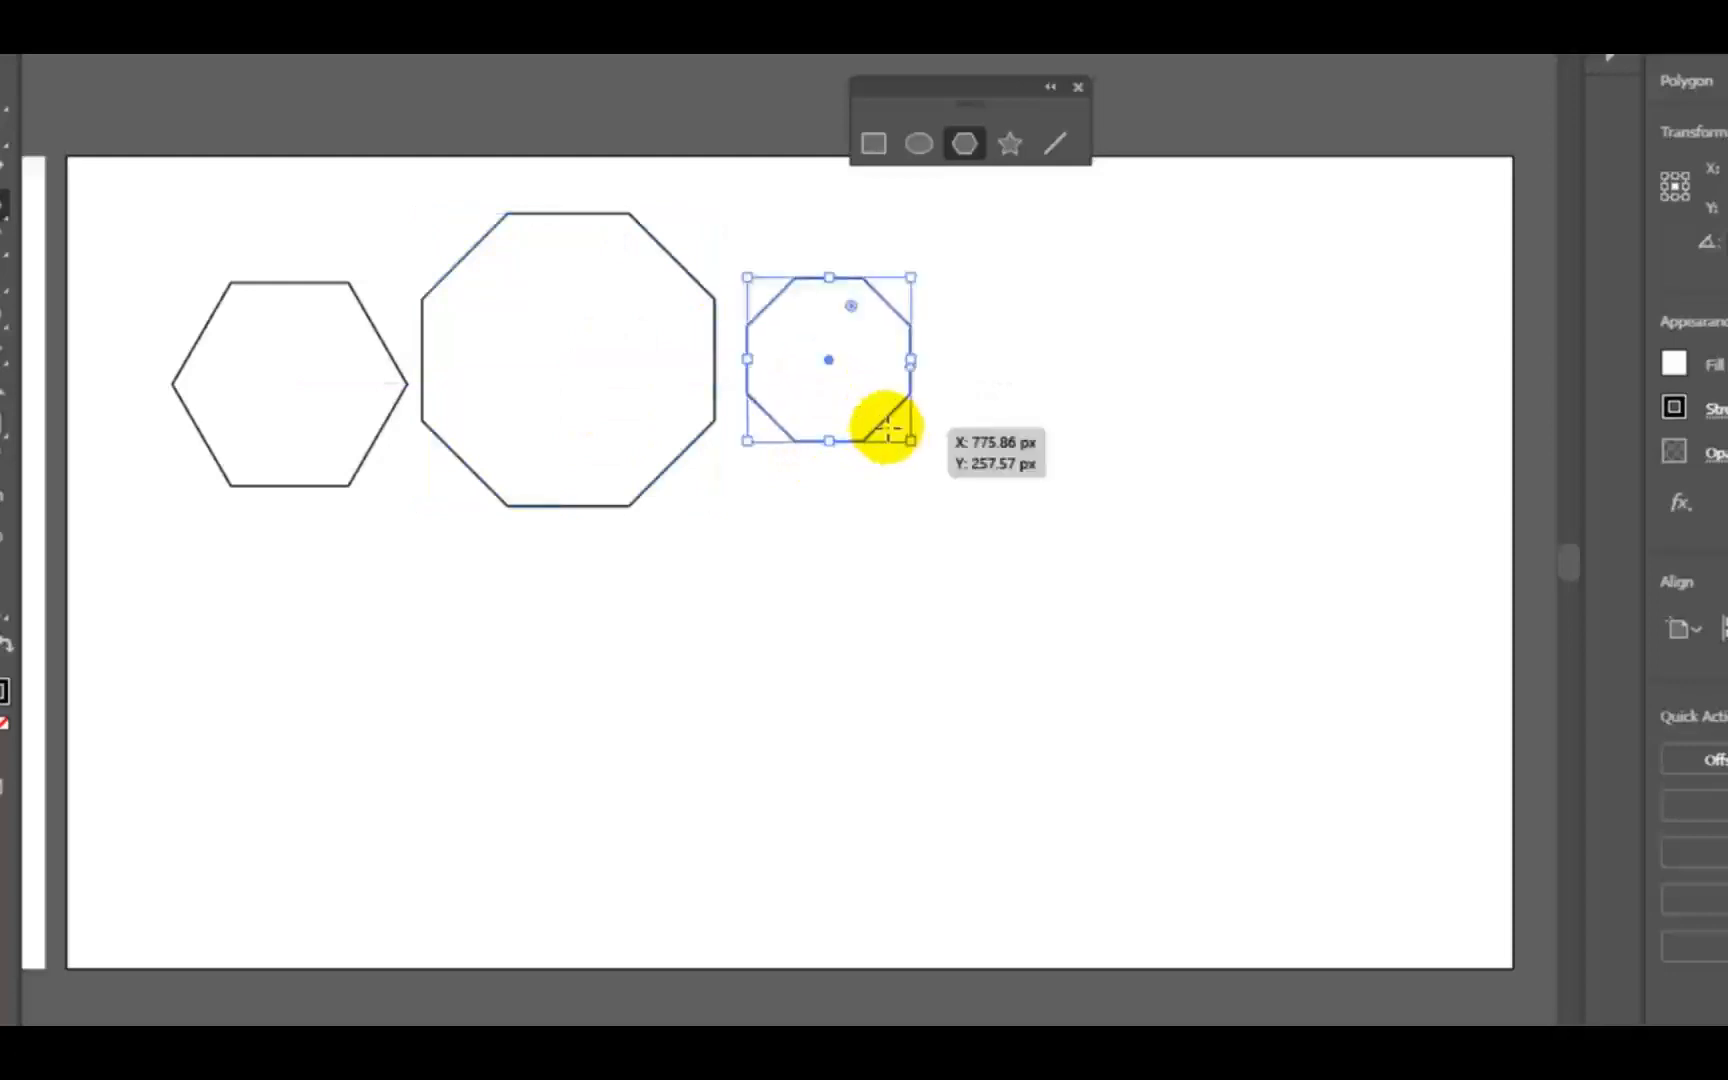
- Create a three-sided polygon below the octagons and draw two more triangles freehand to its upper right
click(733, 656)
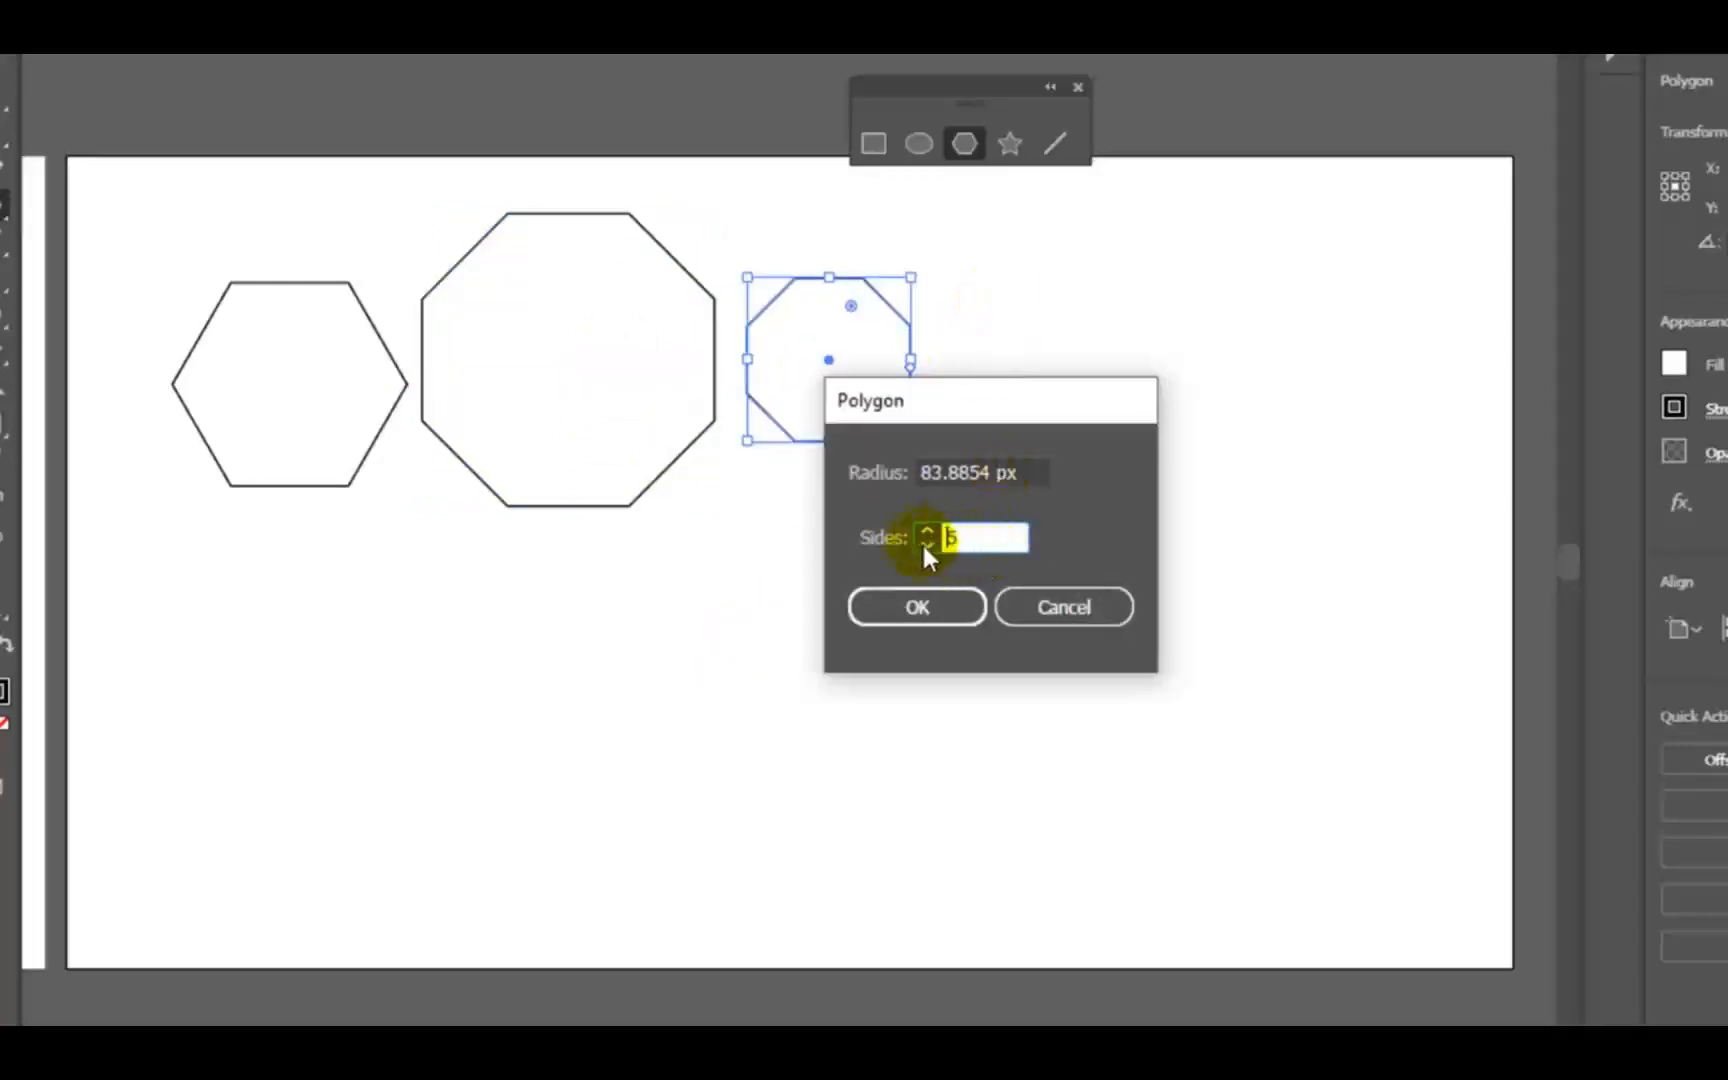
text(3)
click(962, 605)
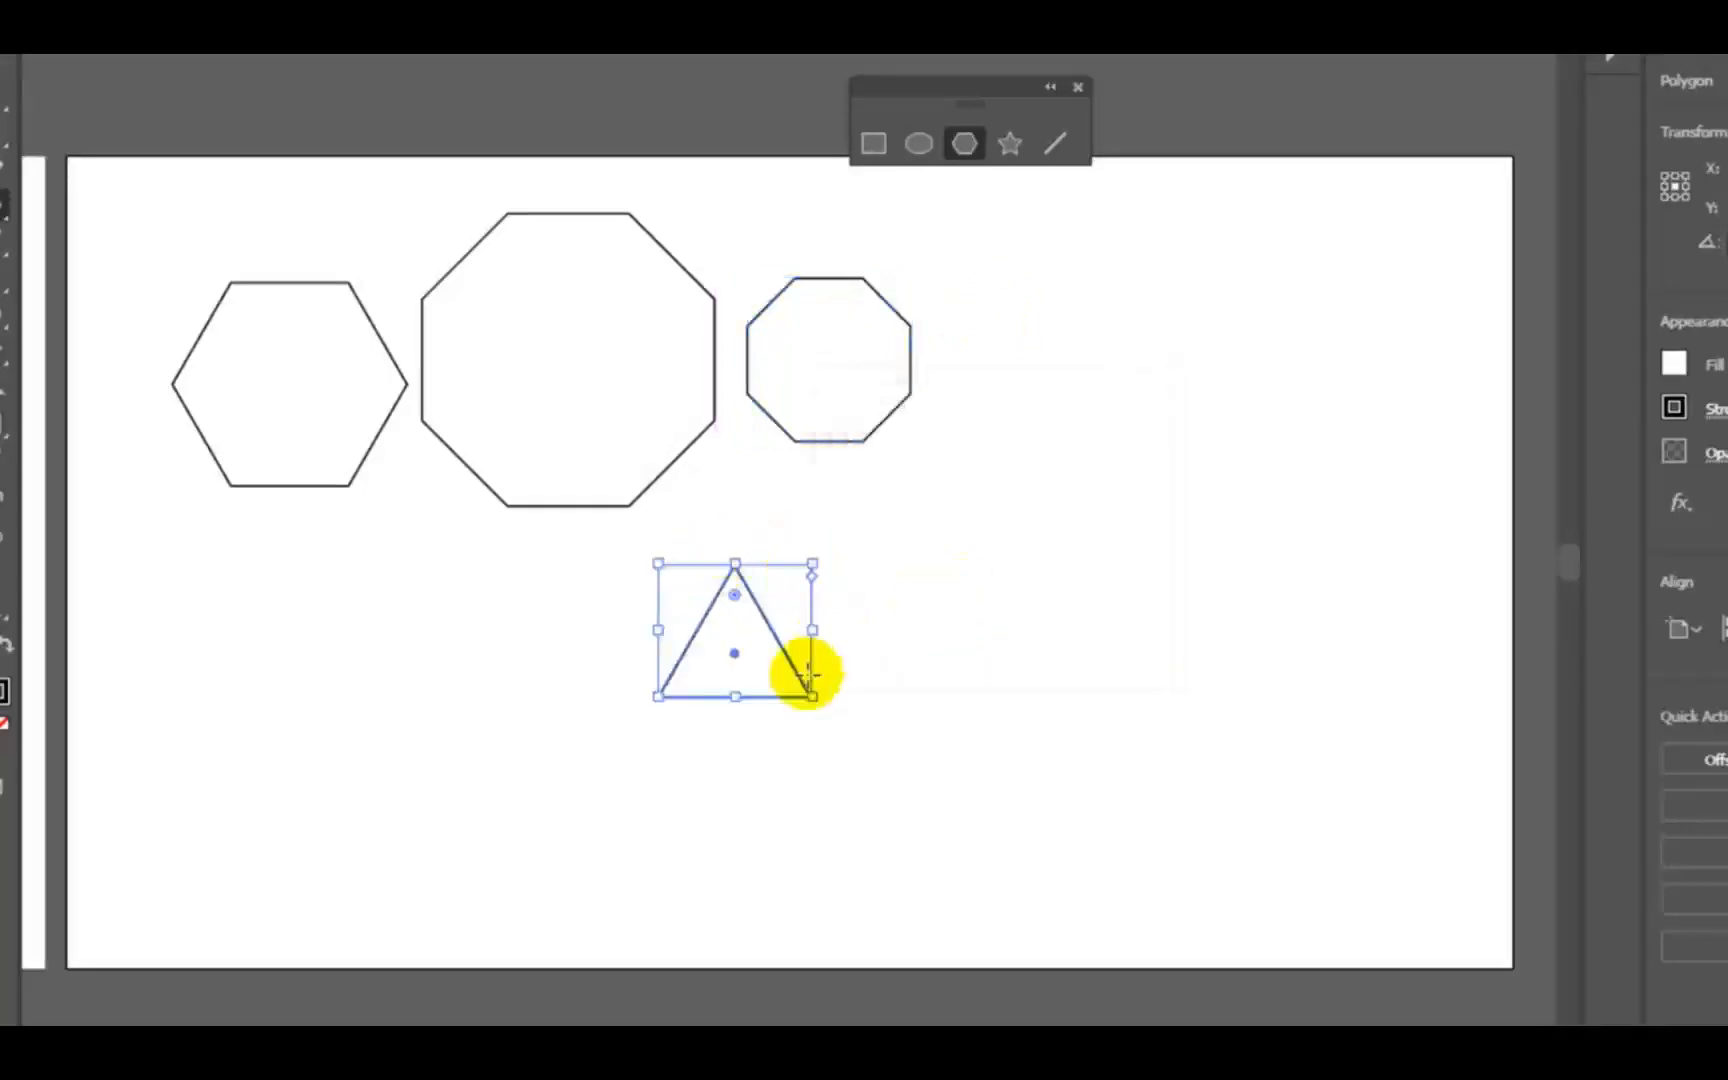
drag(931, 518, 1015, 582)
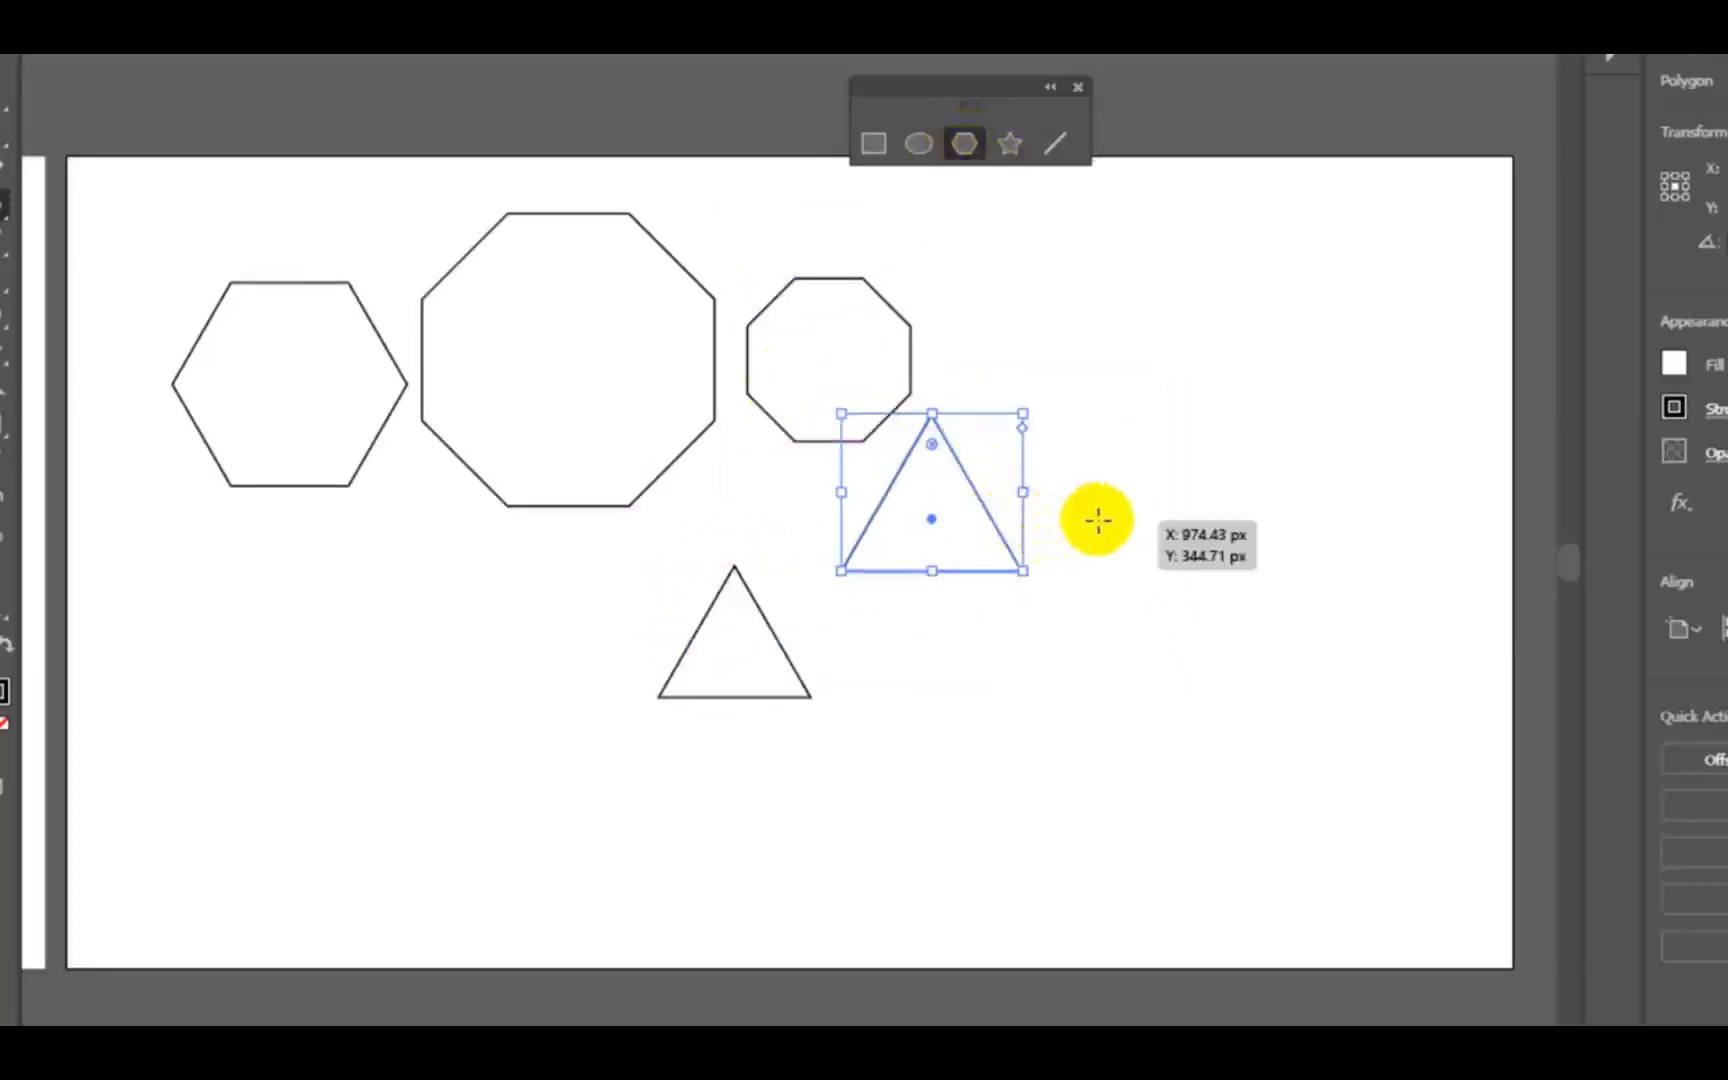
drag(1098, 519, 1182, 586)
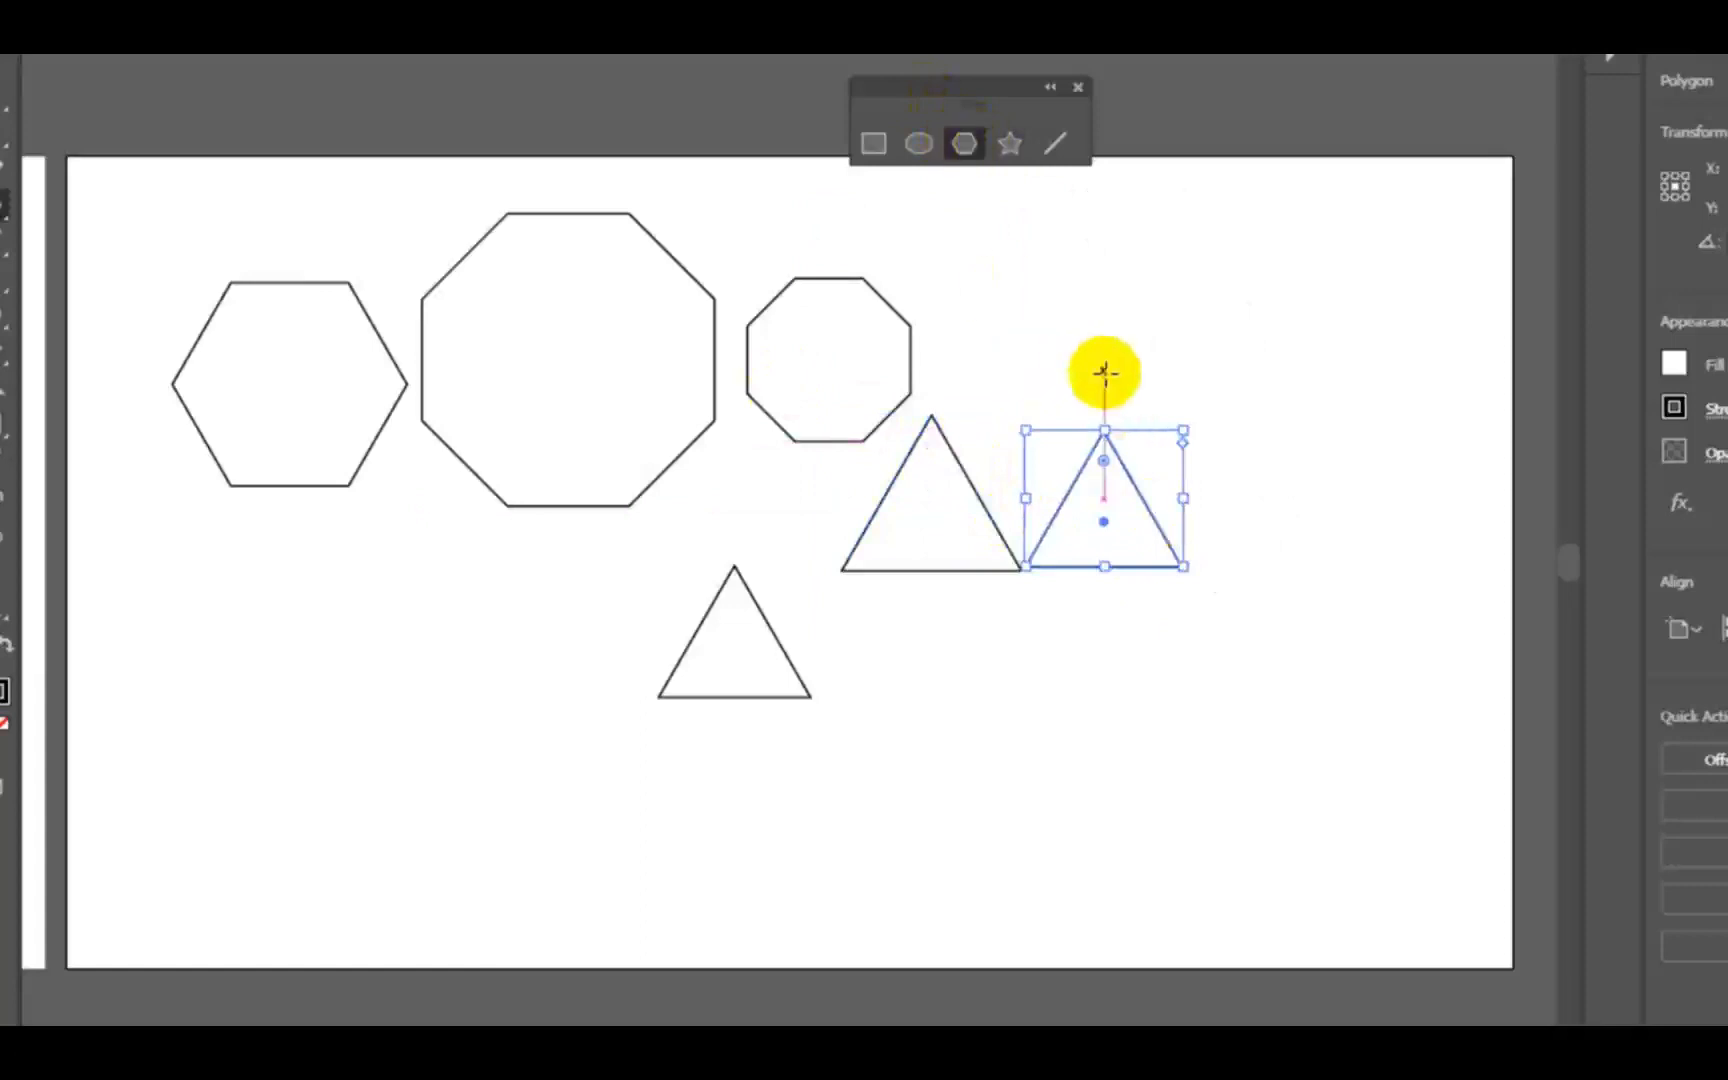
- Create a 10-sided polygon with an 86 px radius below the two side-by-side triangles
click(991, 741)
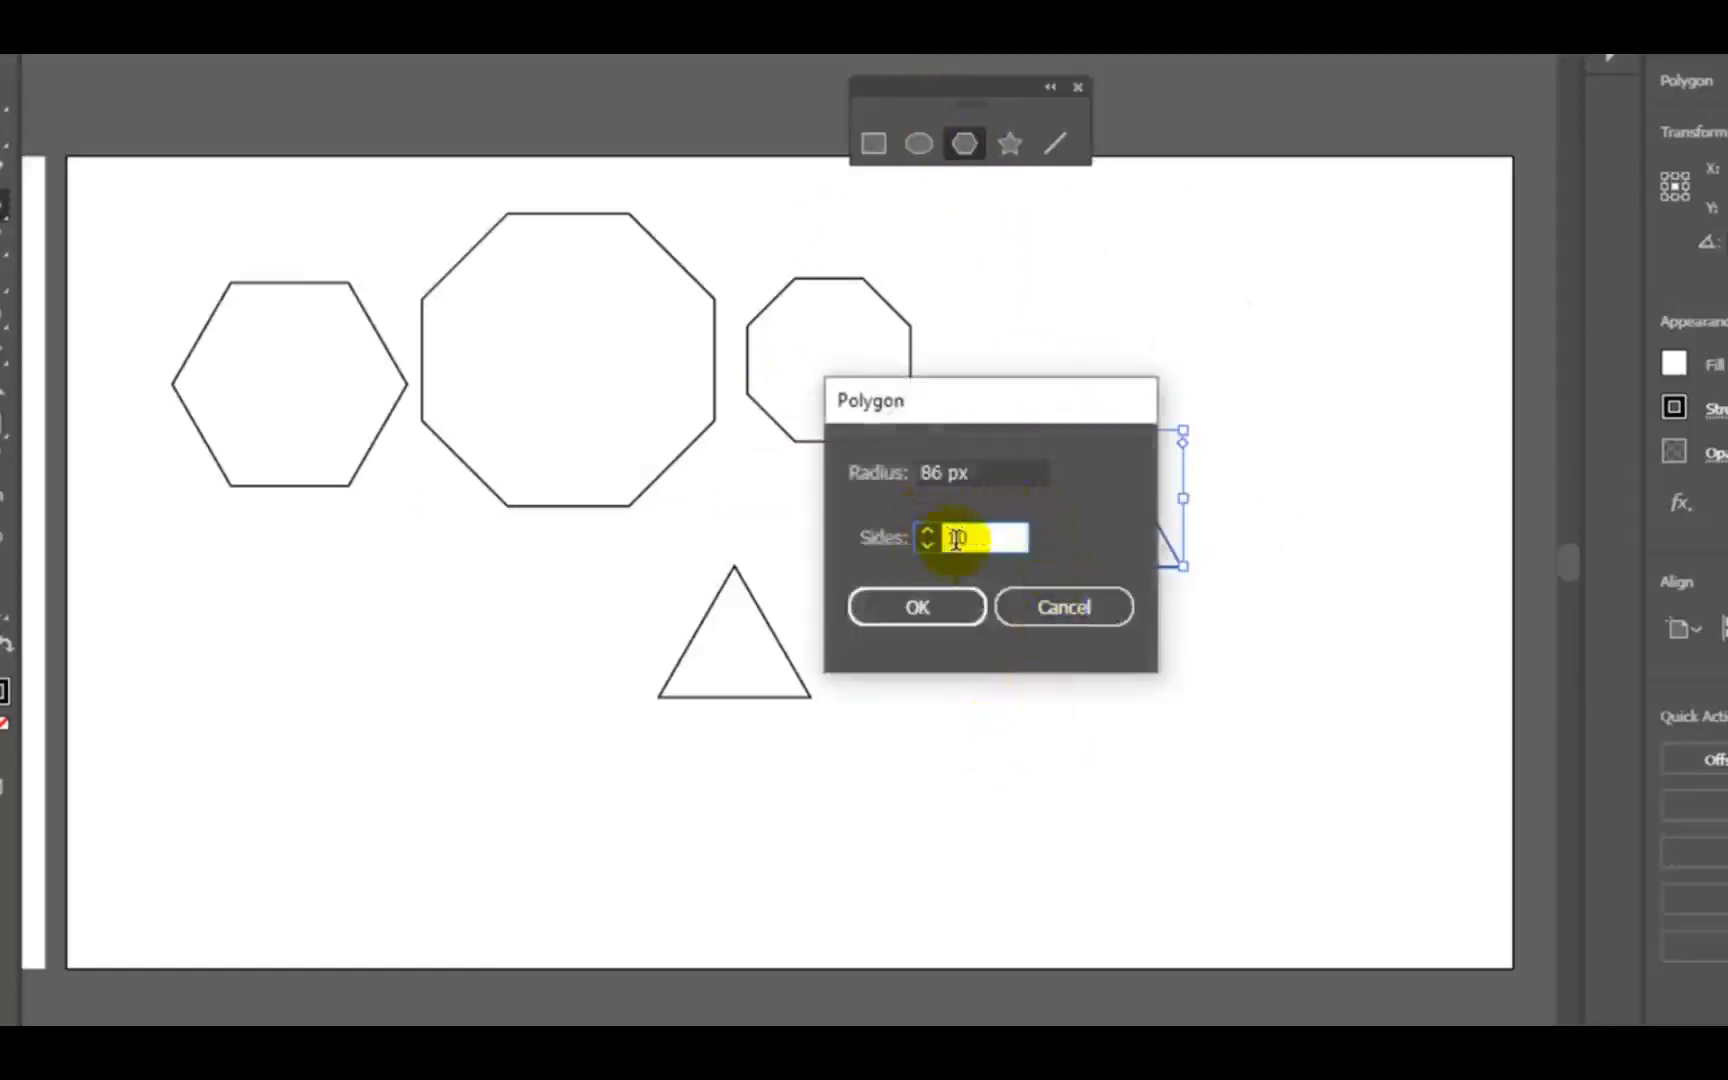
drag(972, 538, 916, 538)
text(30)
drag(1000, 538, 901, 540)
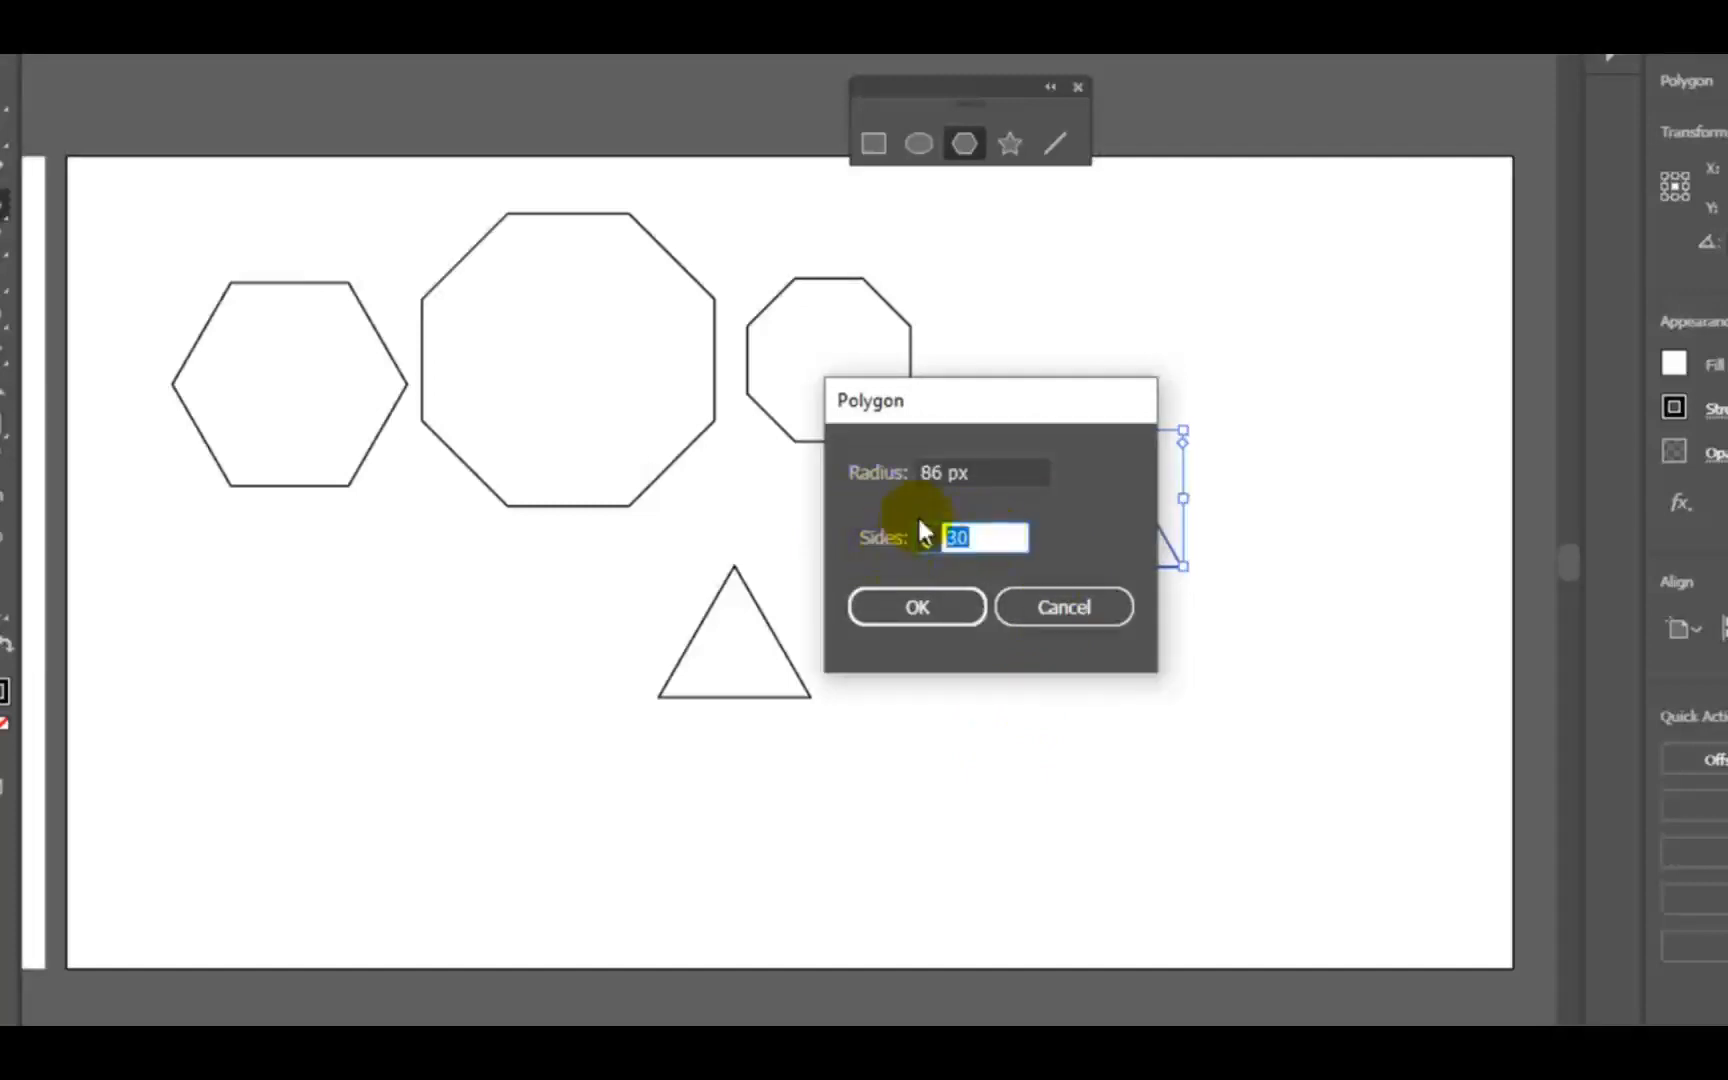
text(10)
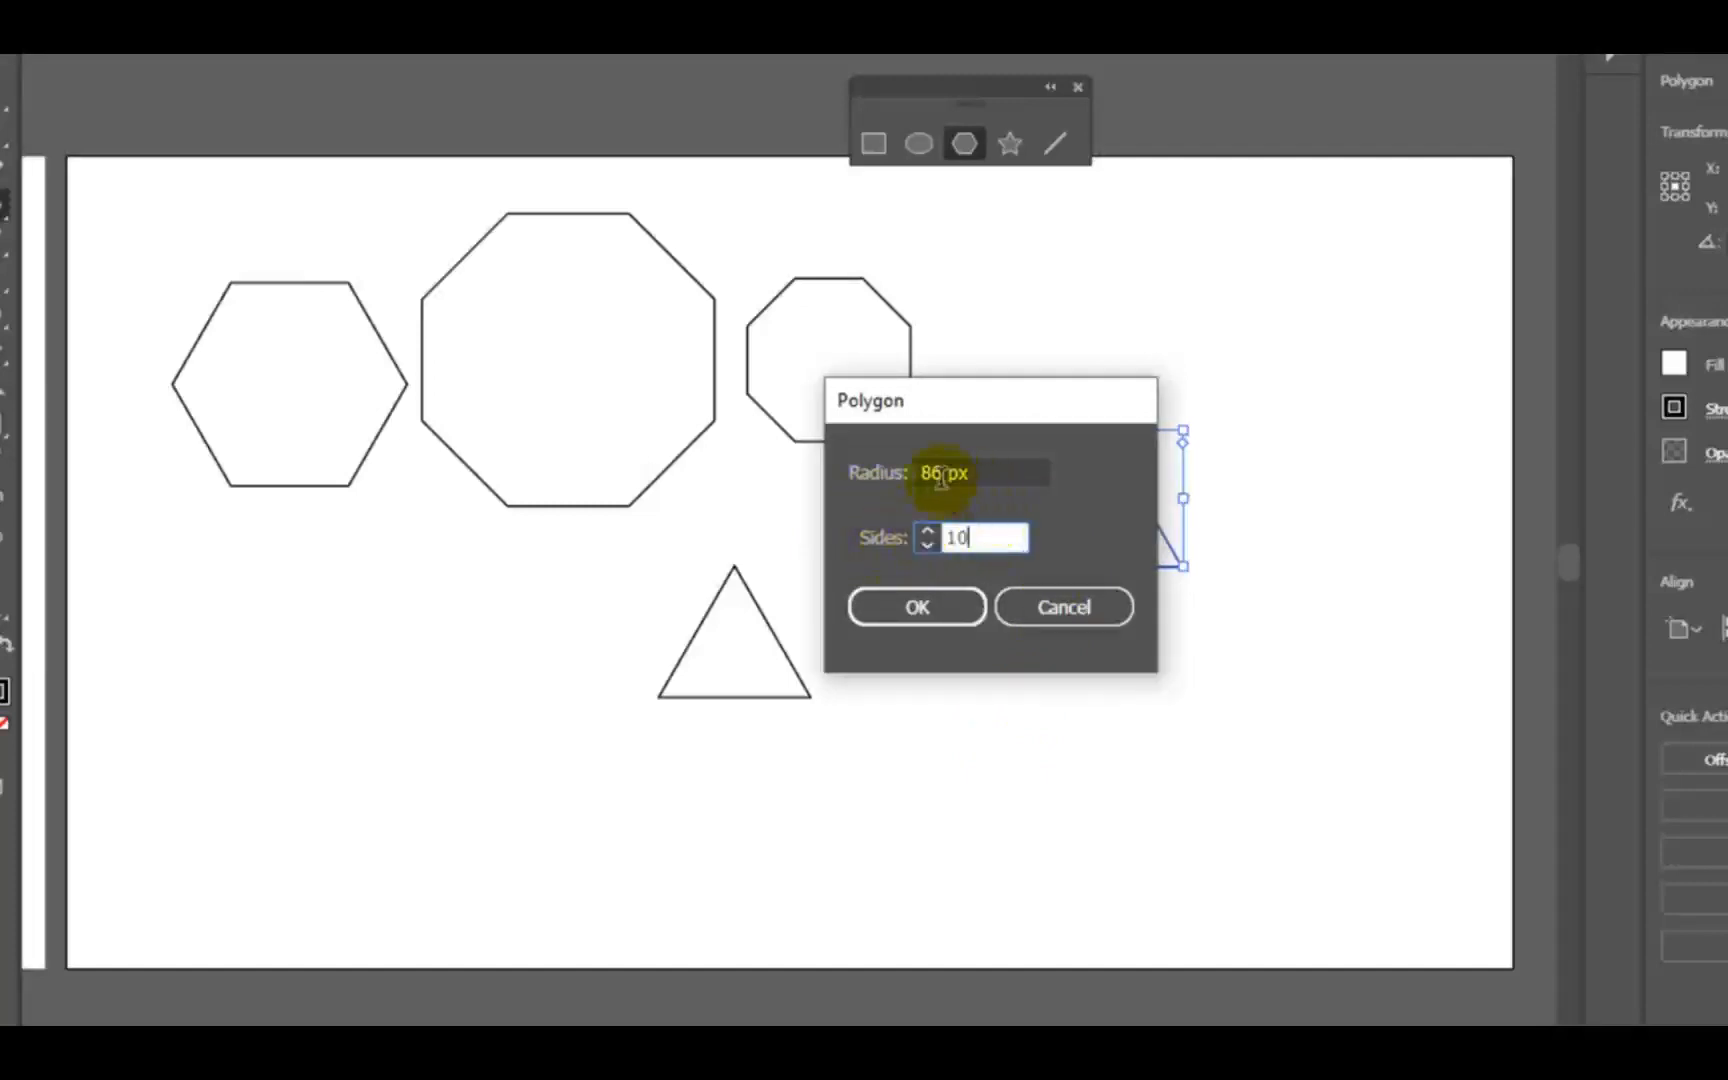
click(925, 612)
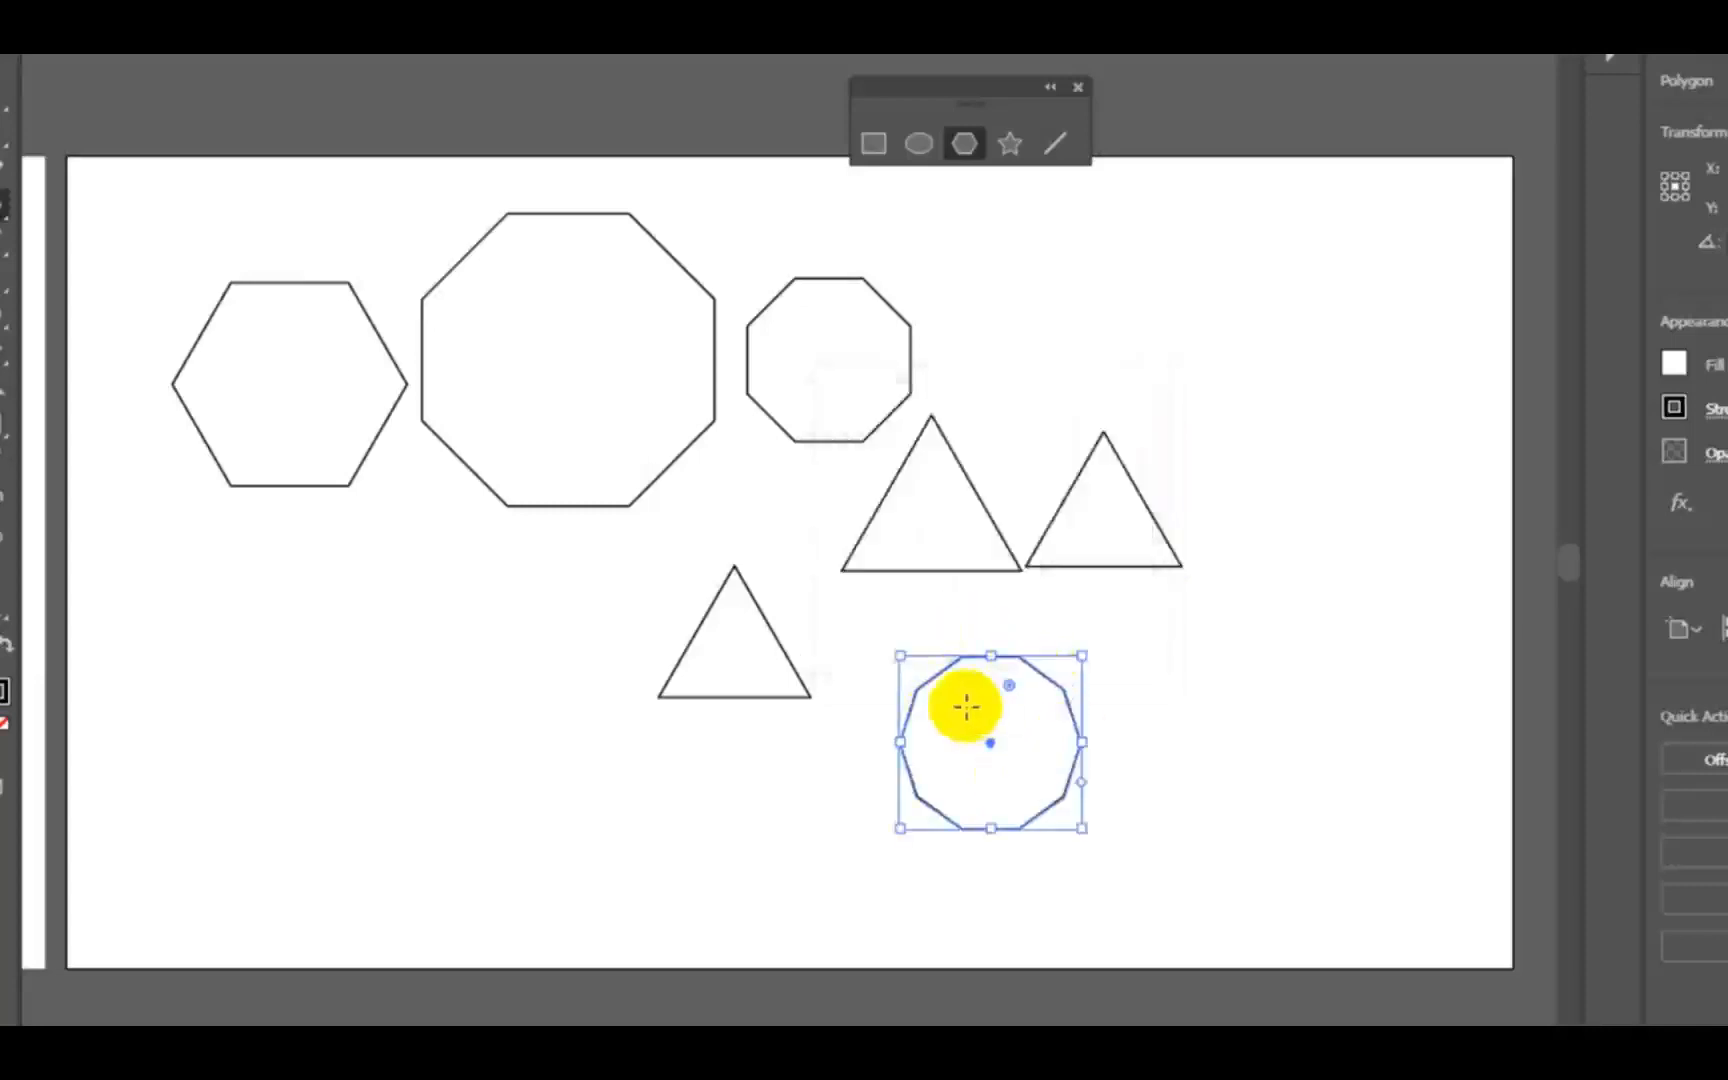
- Deselect the ten-sided polygon and add a fourth artboard beside the third one
click(1094, 406)
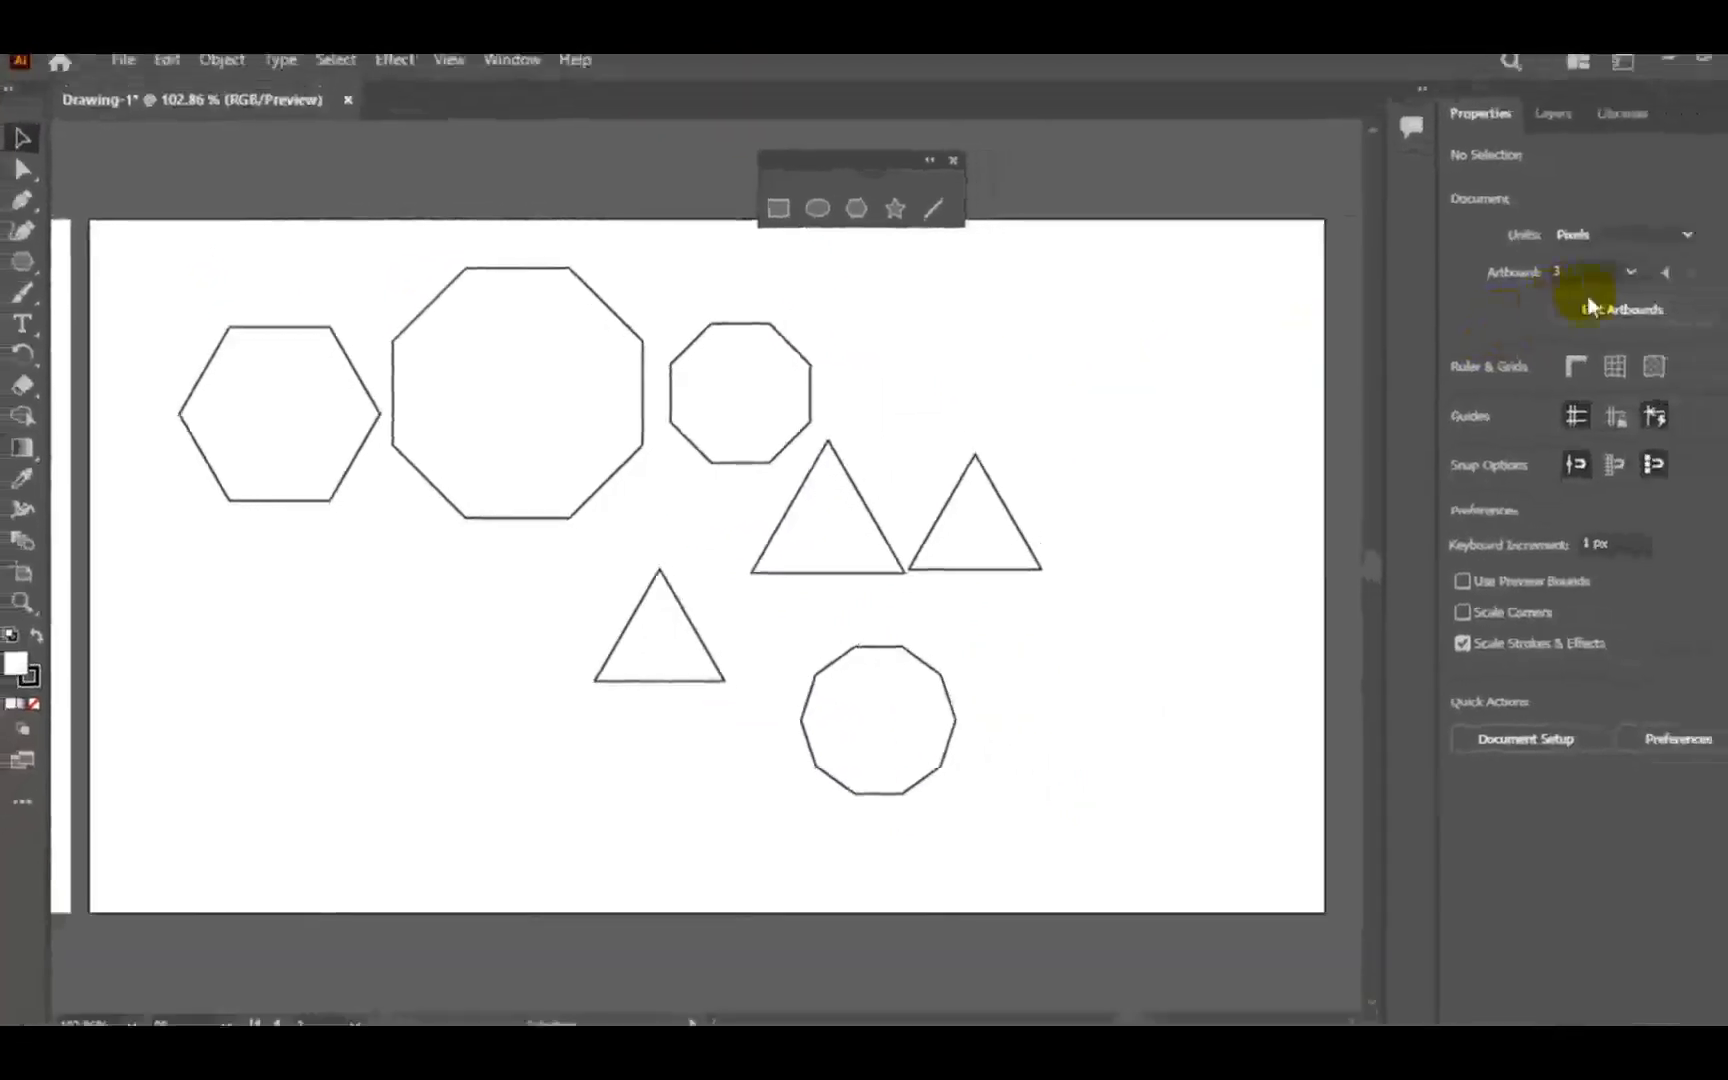
click(1590, 306)
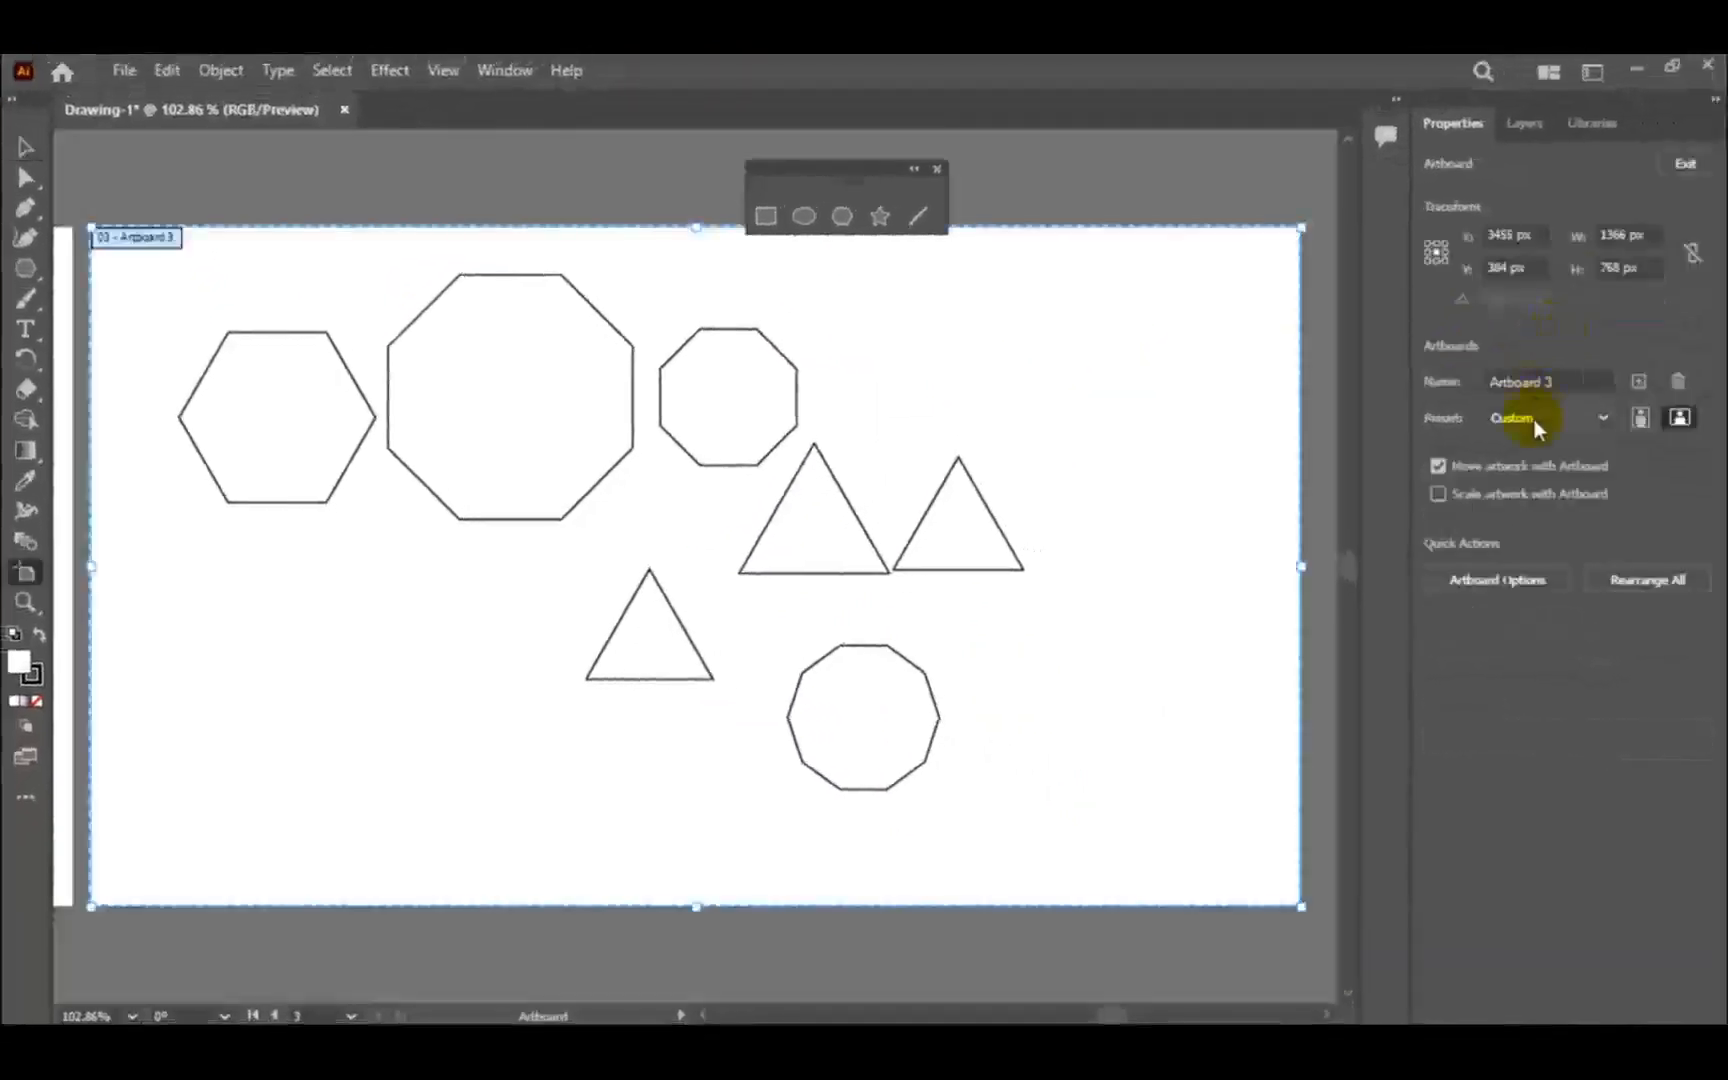
click(1640, 380)
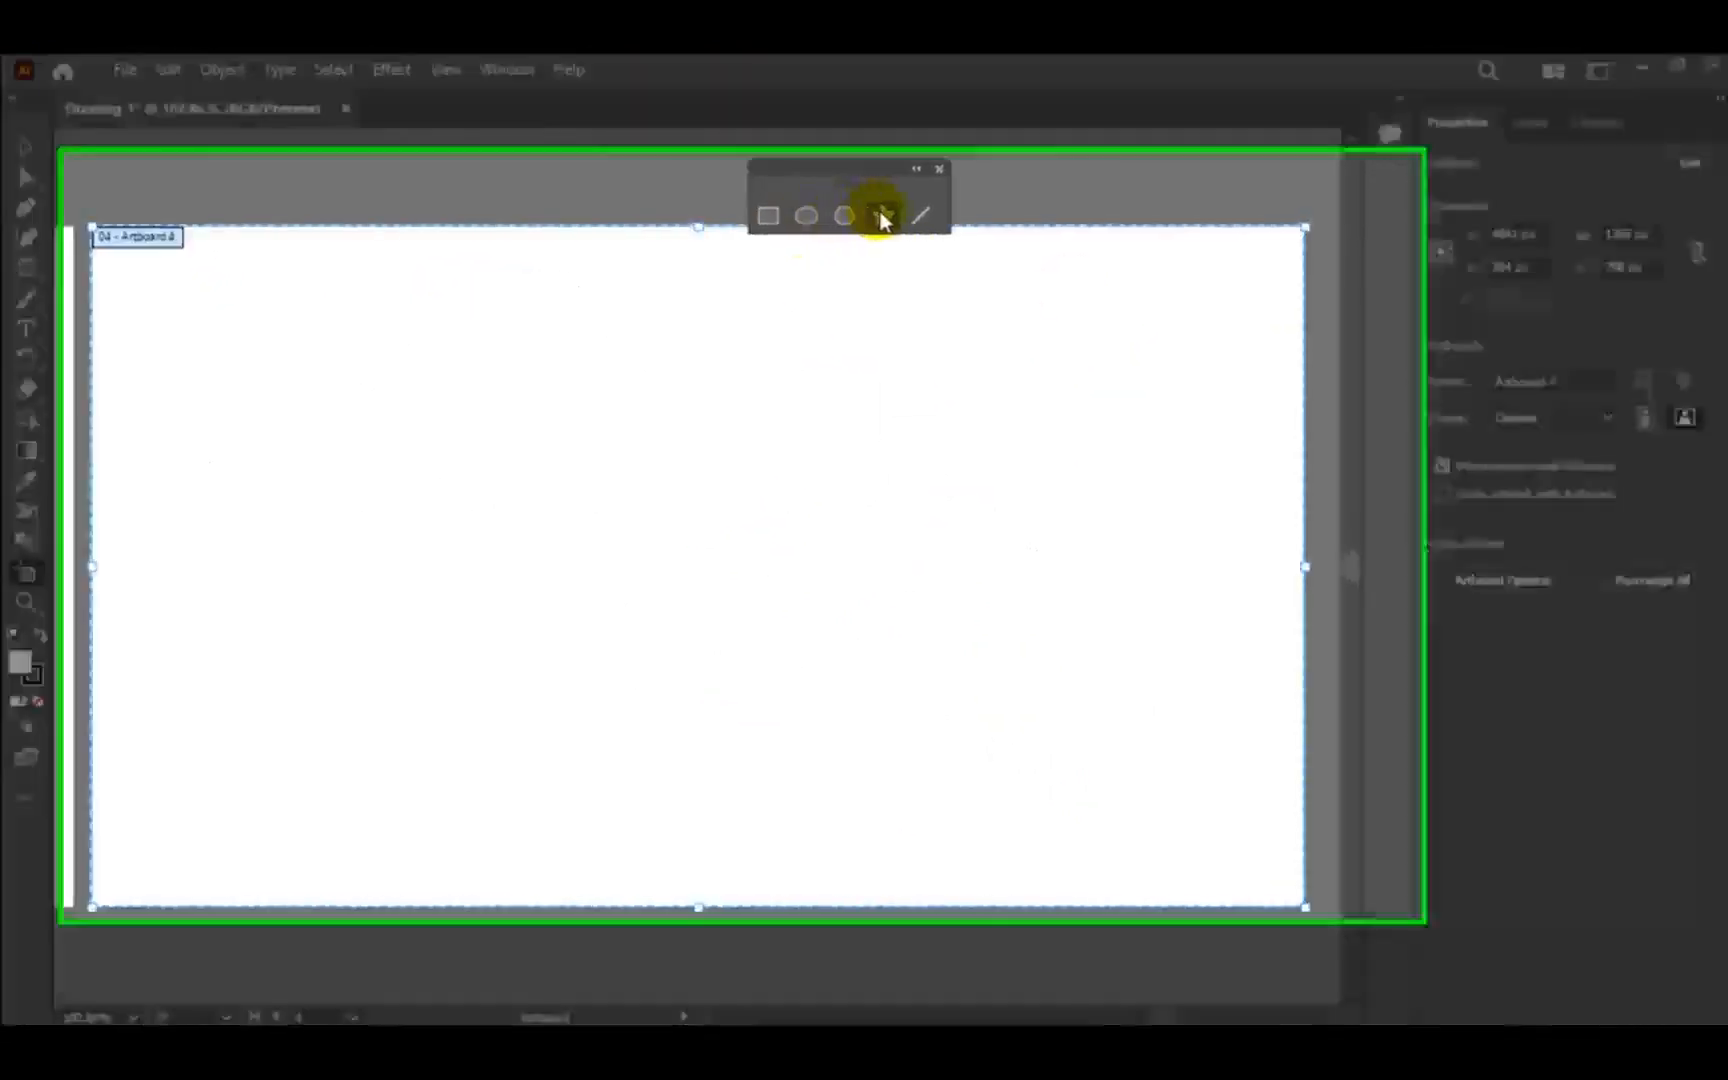
- Draw five five-pointed stars of different sizes freehand in the left part of the fourth artboard, tilting the last one slightly
click(882, 216)
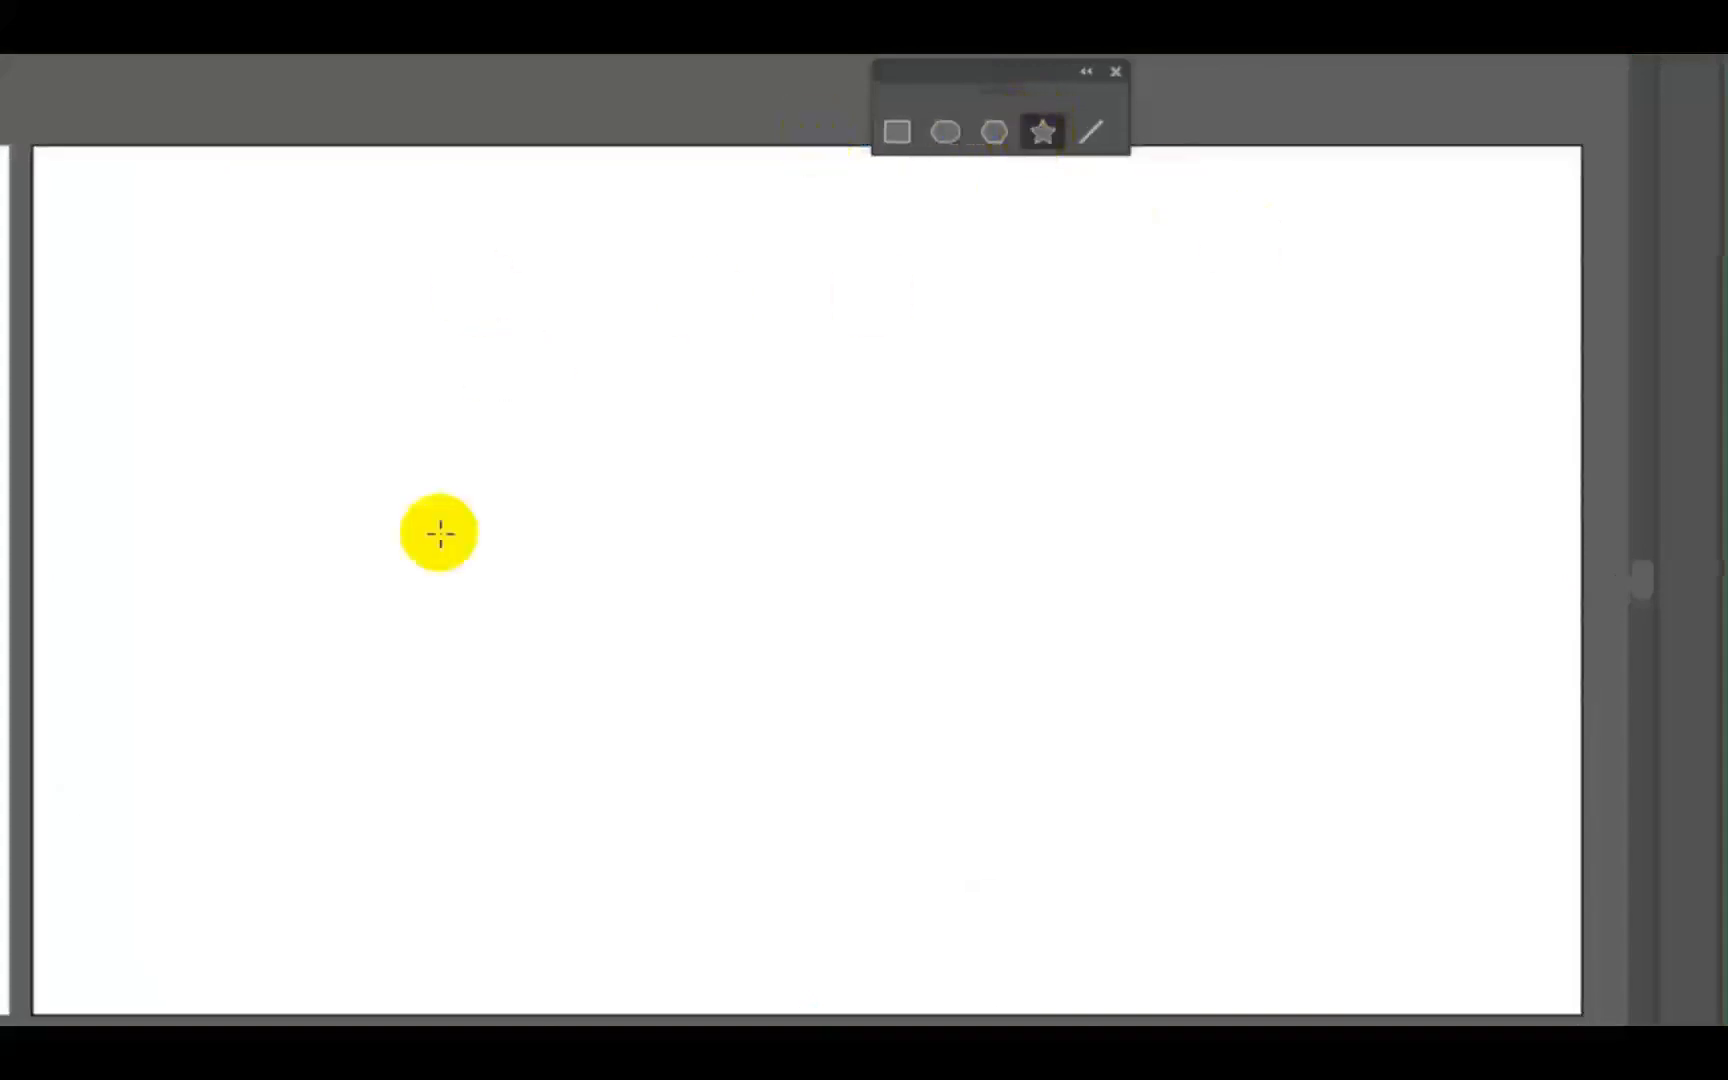
drag(284, 385, 399, 503)
drag(478, 443, 526, 484)
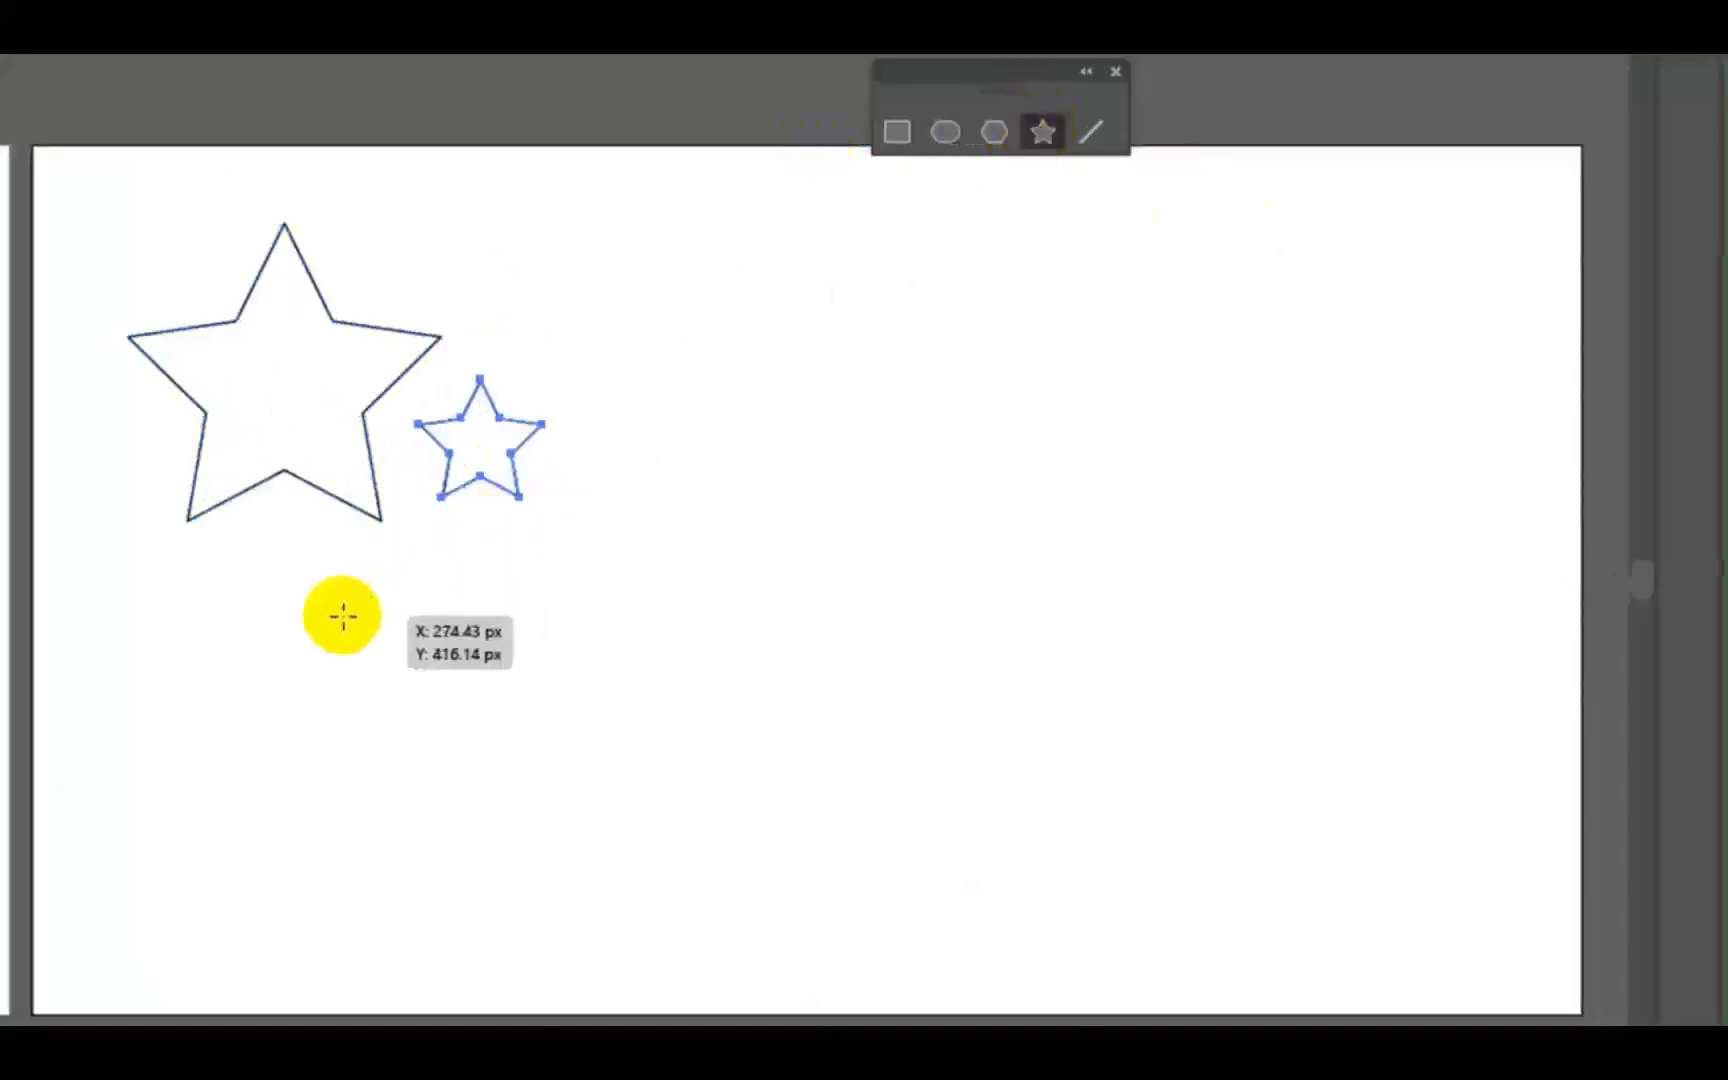
drag(343, 615, 373, 645)
drag(596, 392, 650, 440)
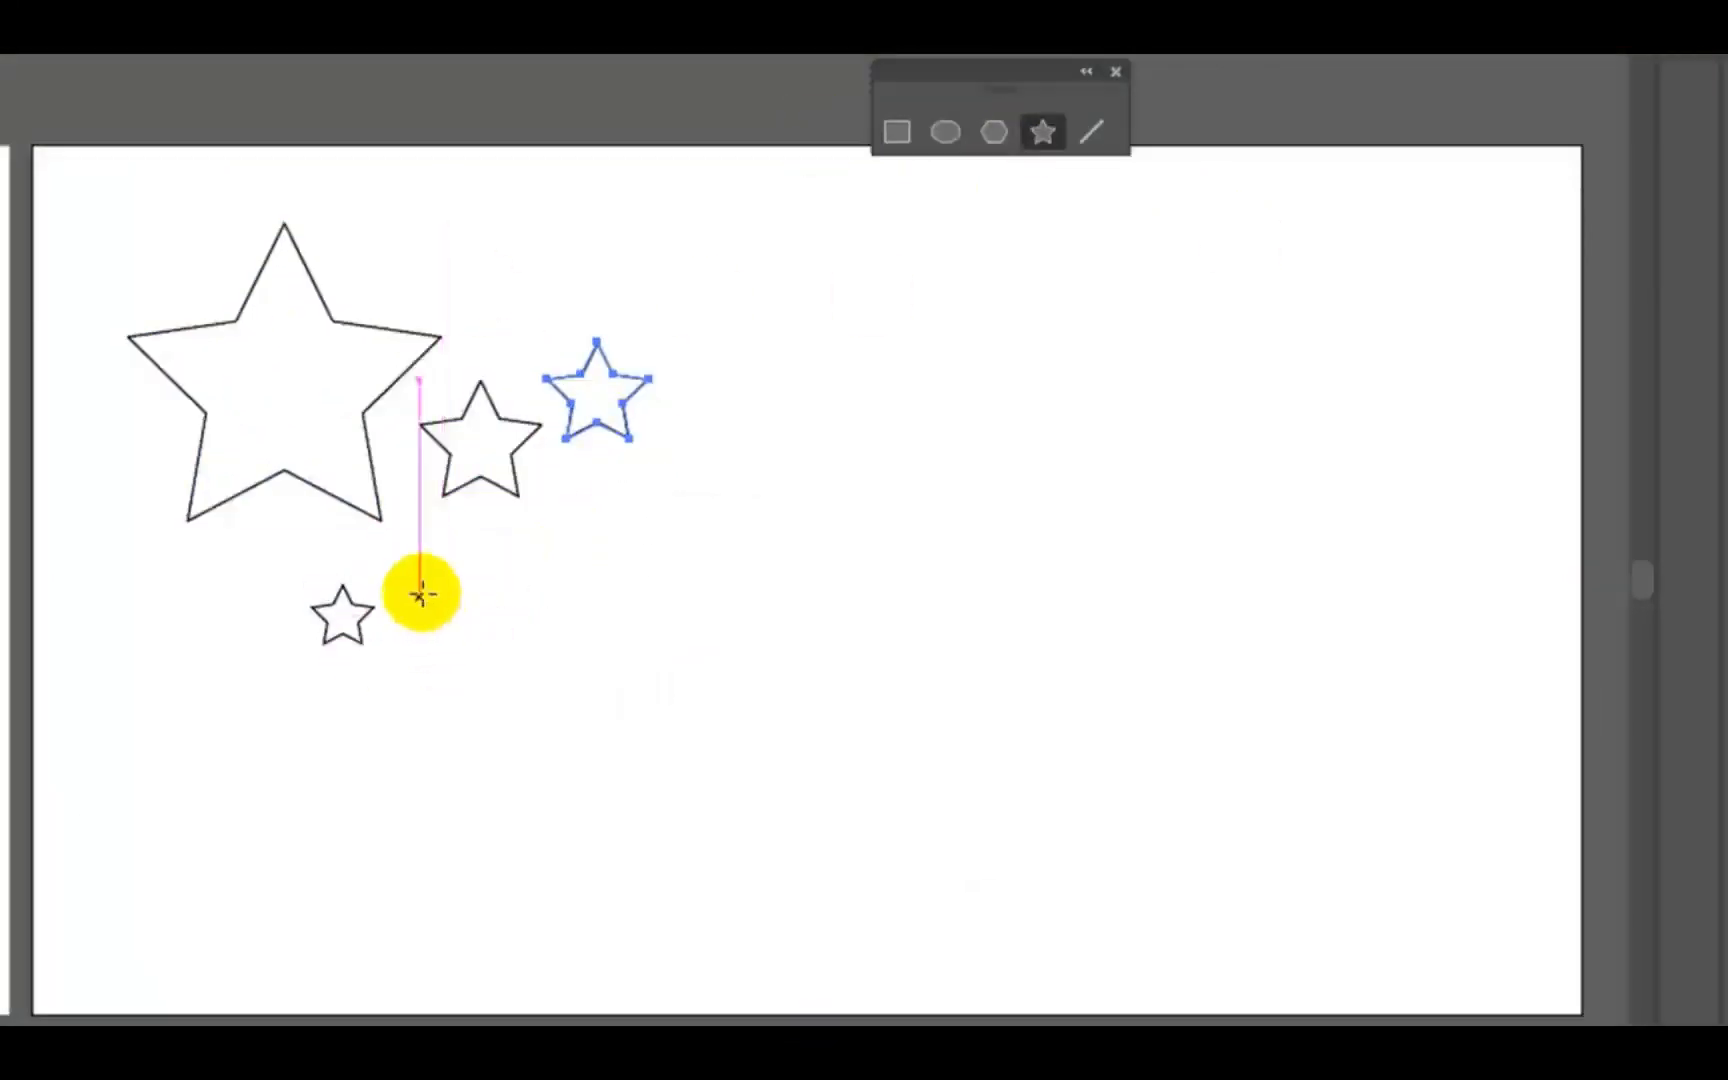
drag(421, 594, 463, 675)
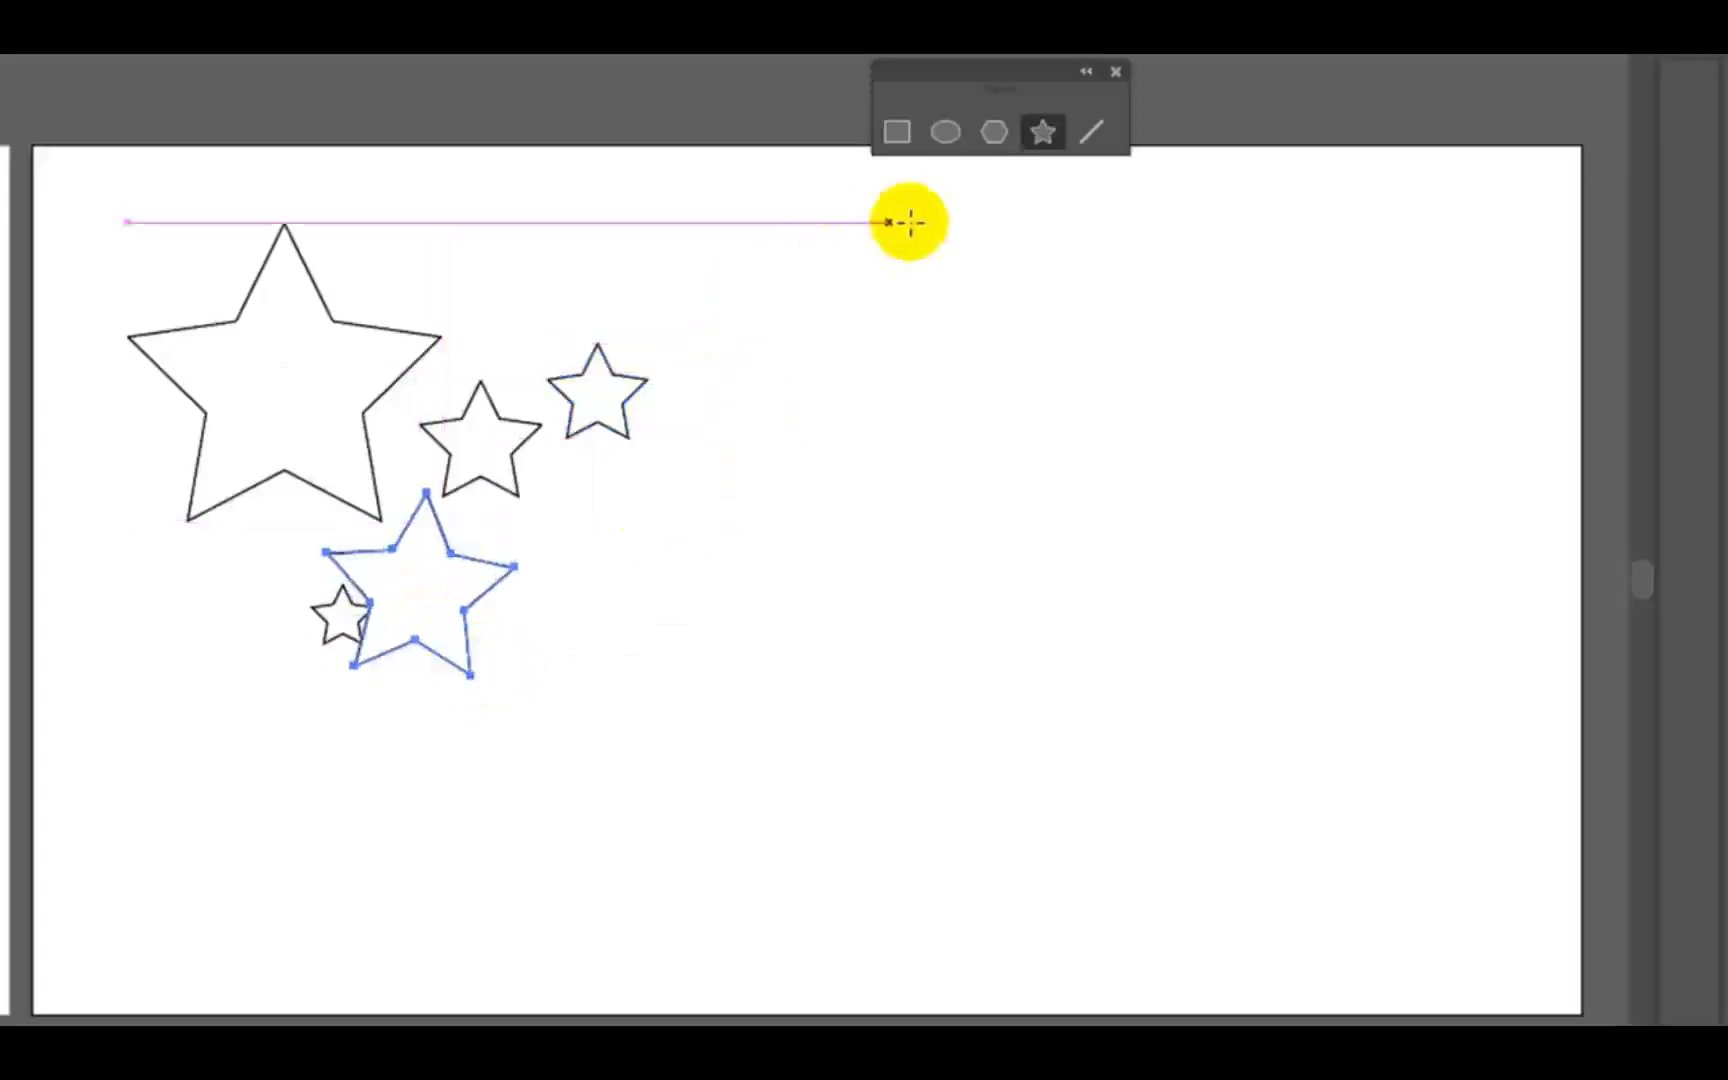
- Create a five-pointed star with radii of 100 px and 50 px beside the small freehand stars on the fourth artboard
click(717, 508)
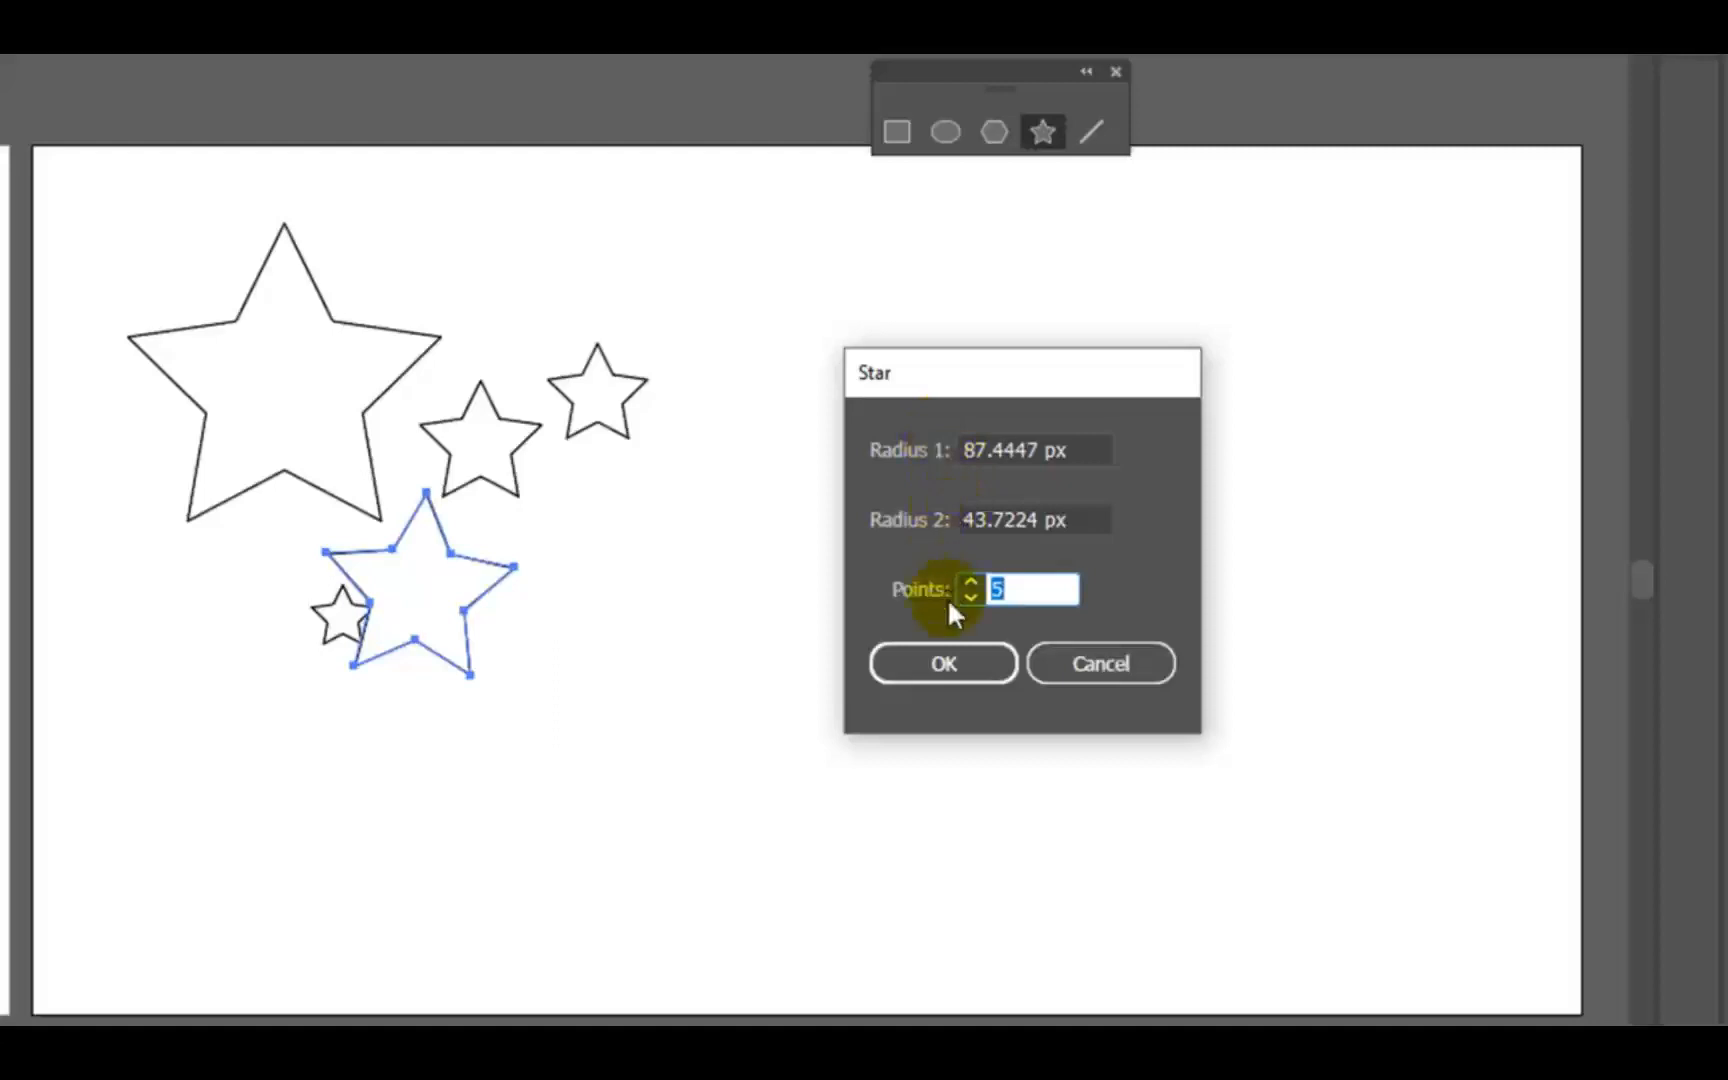
double_click(1040, 449)
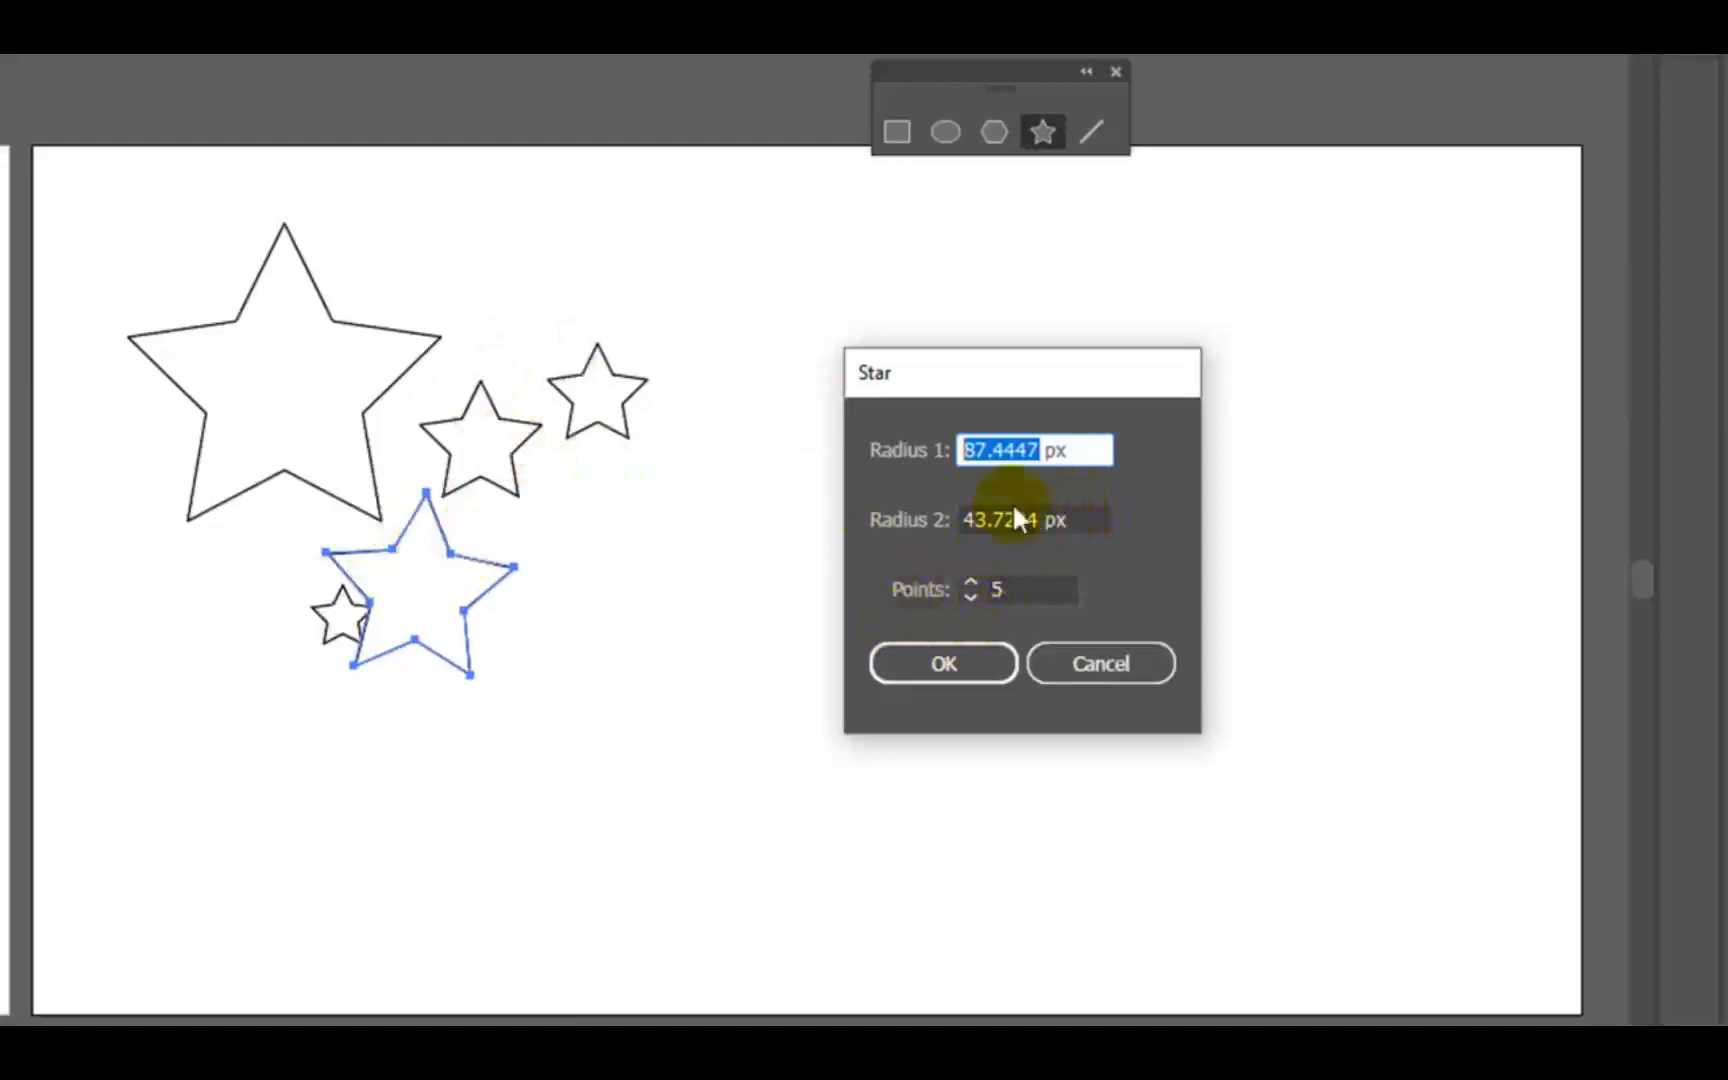
text(100)
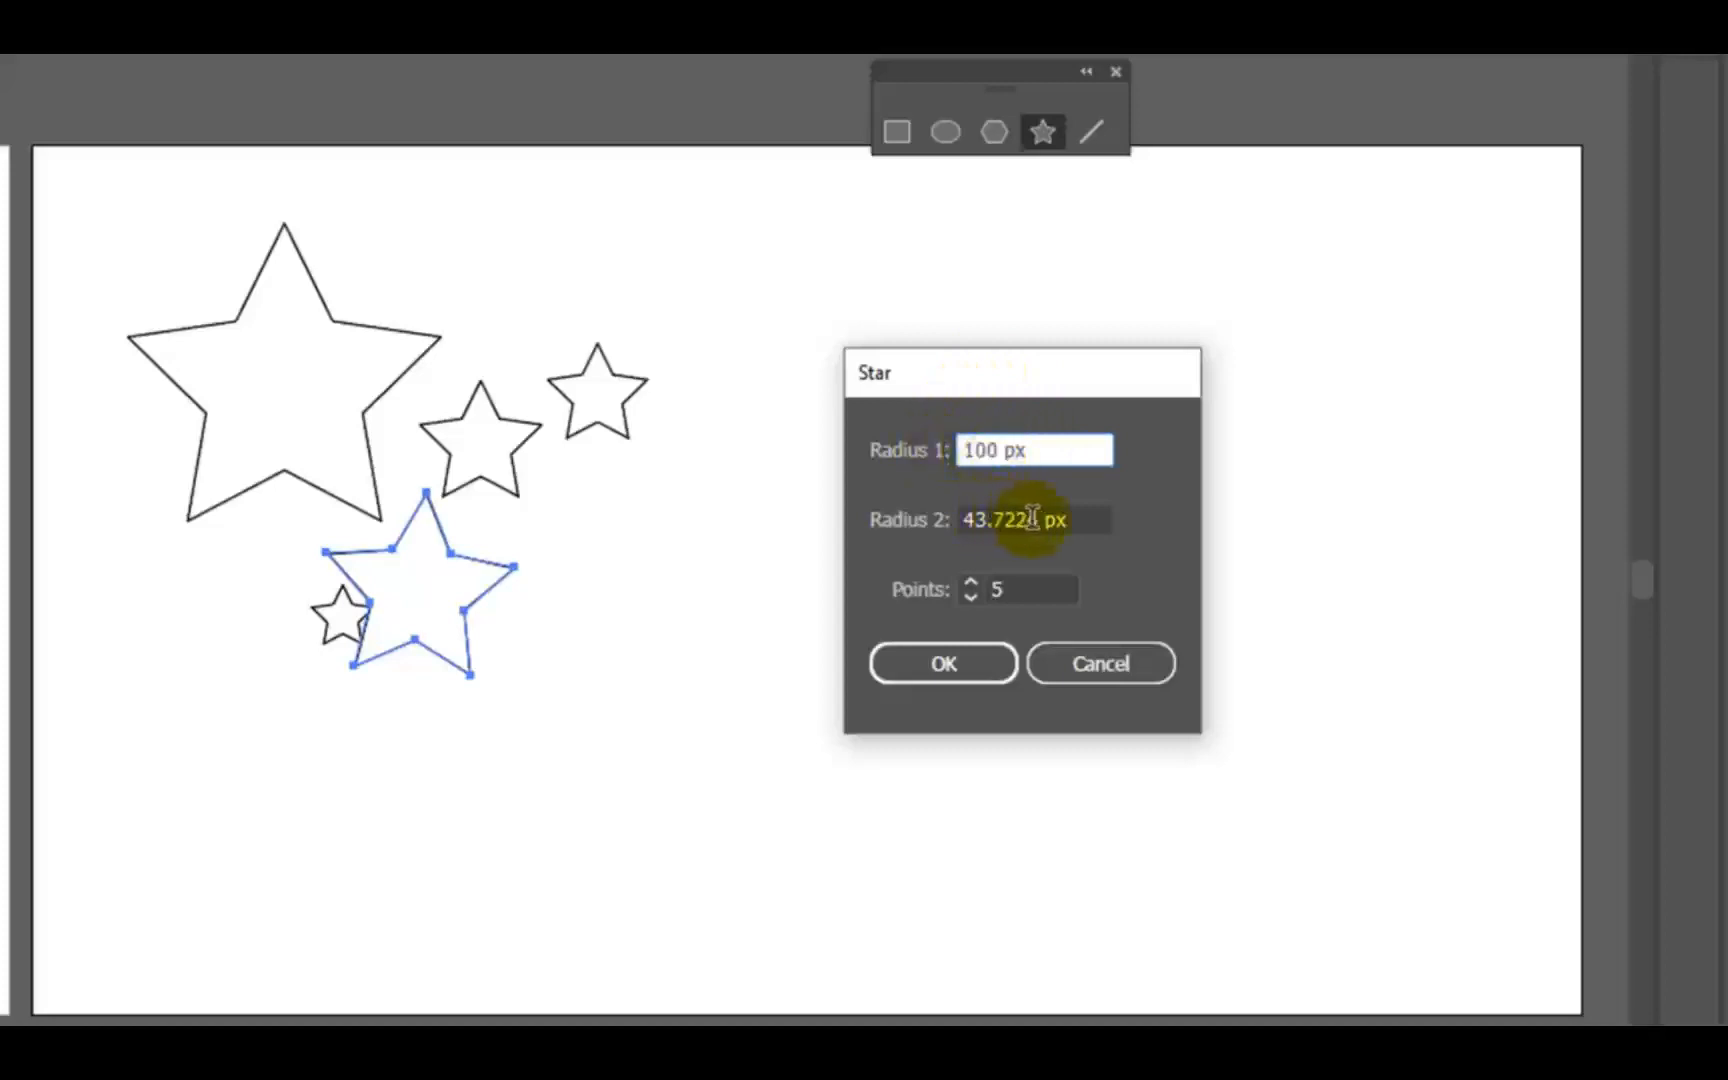
drag(1032, 517, 818, 505)
text(50)
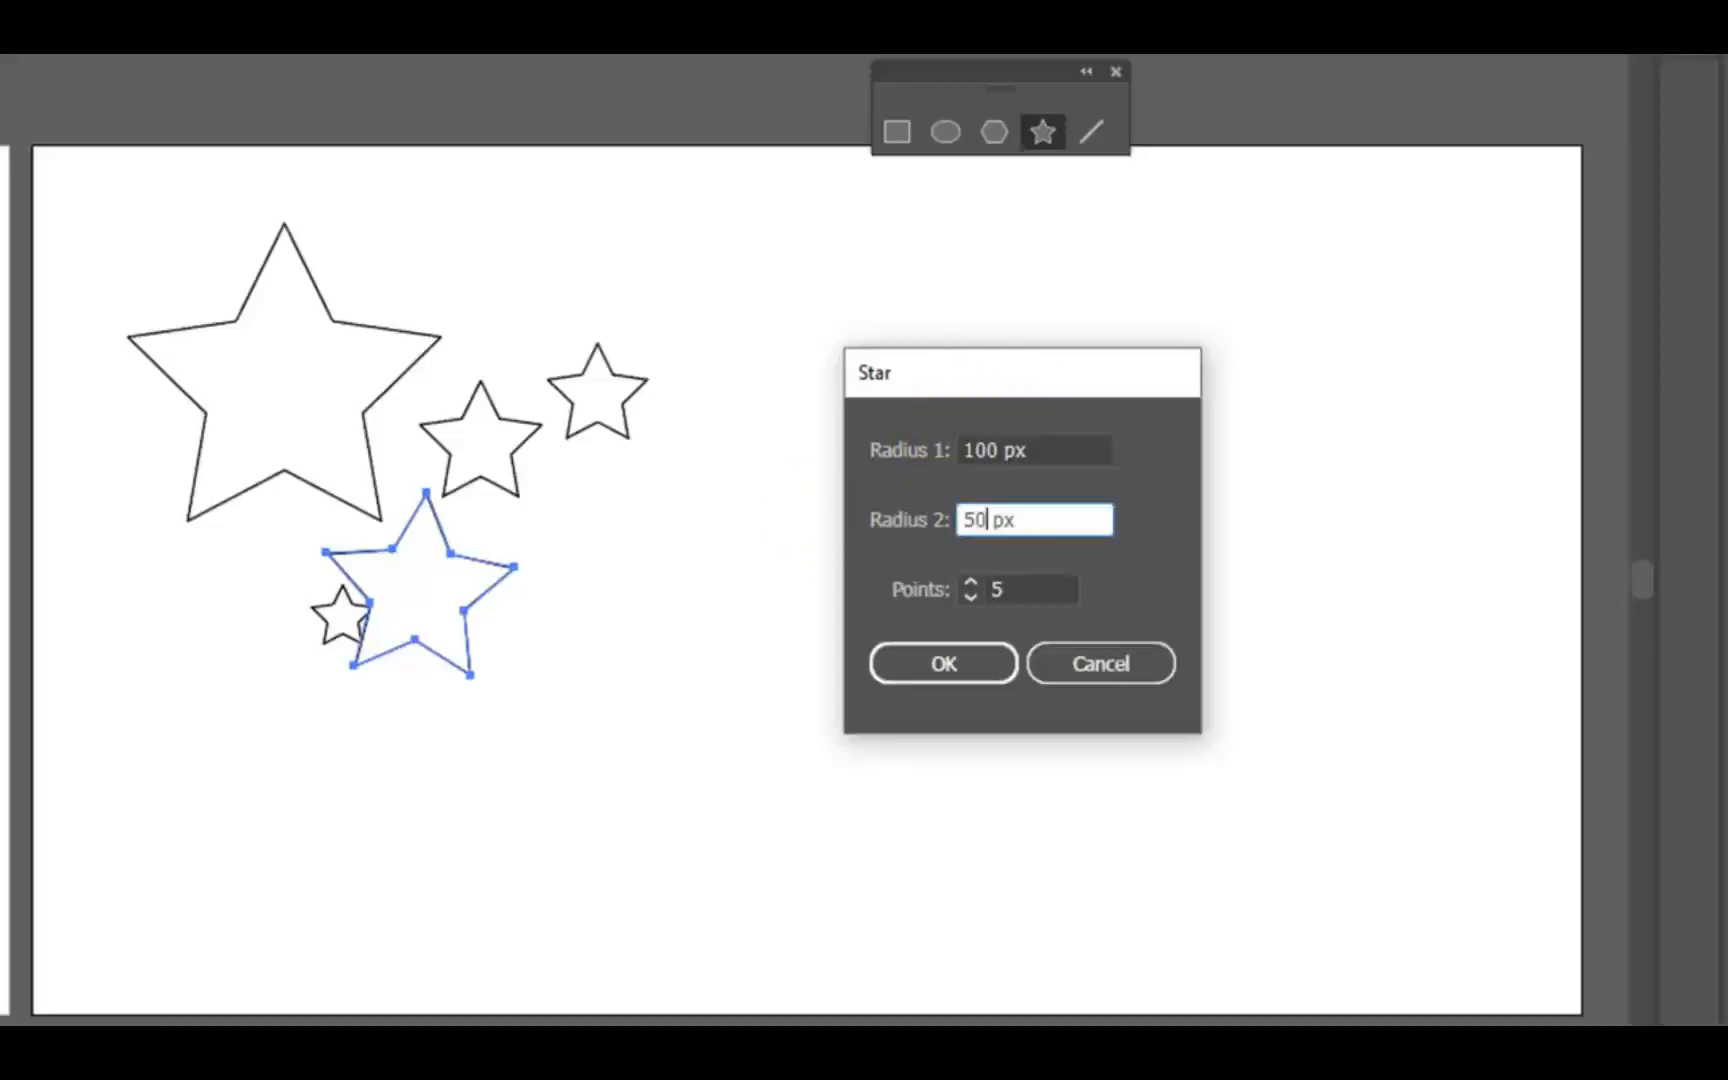
click(986, 663)
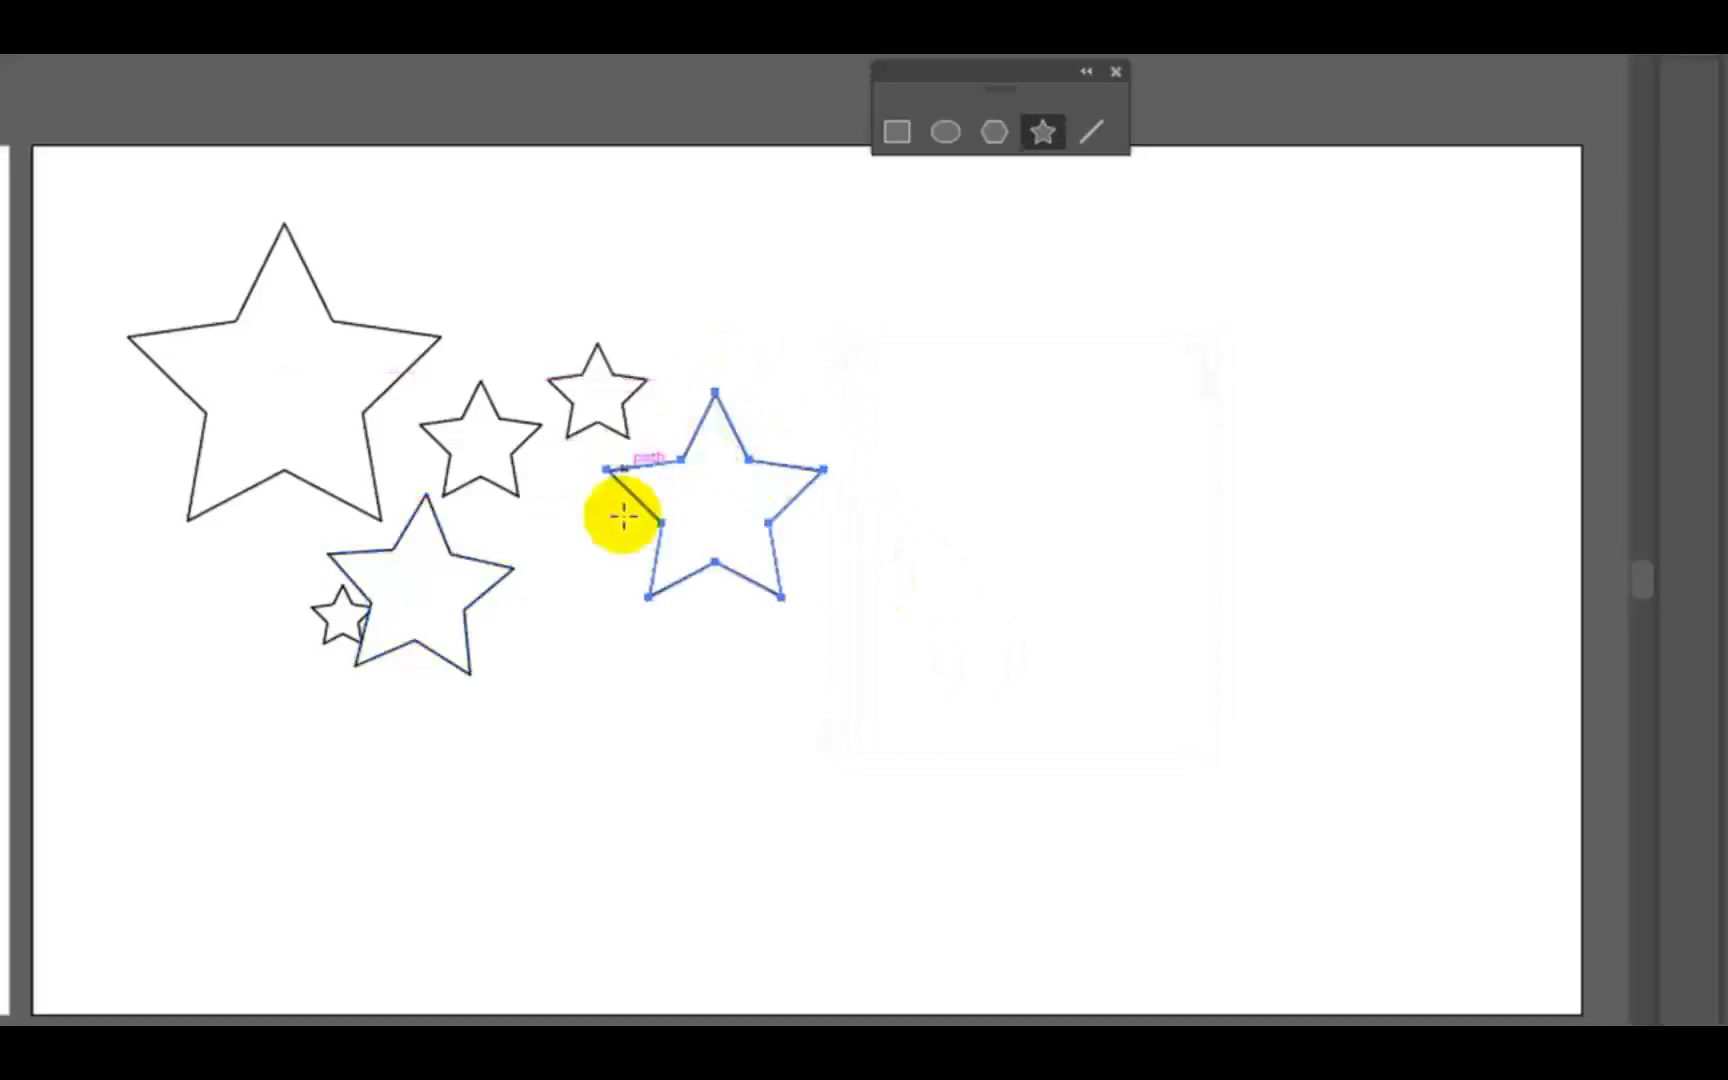
- Create a five-point star shape with radii of 100 px and 80 px to the right of the 100/50 px star
click(954, 522)
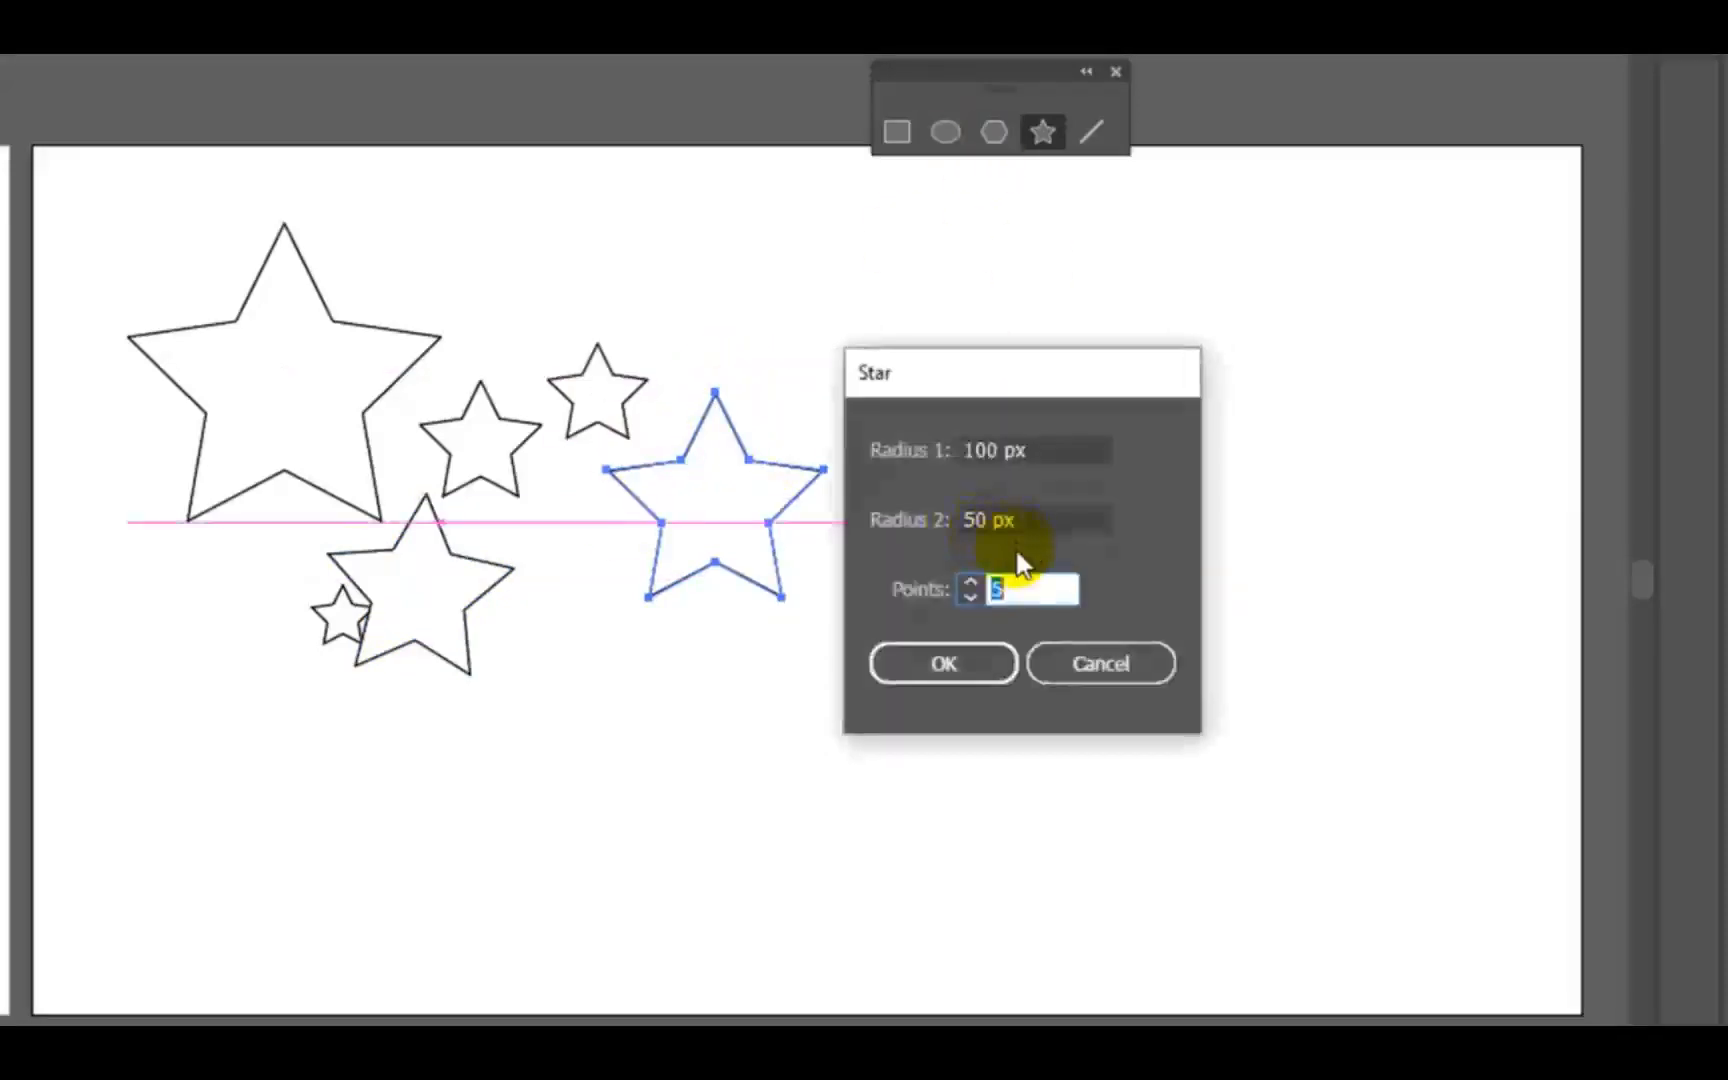
double_click(988, 517)
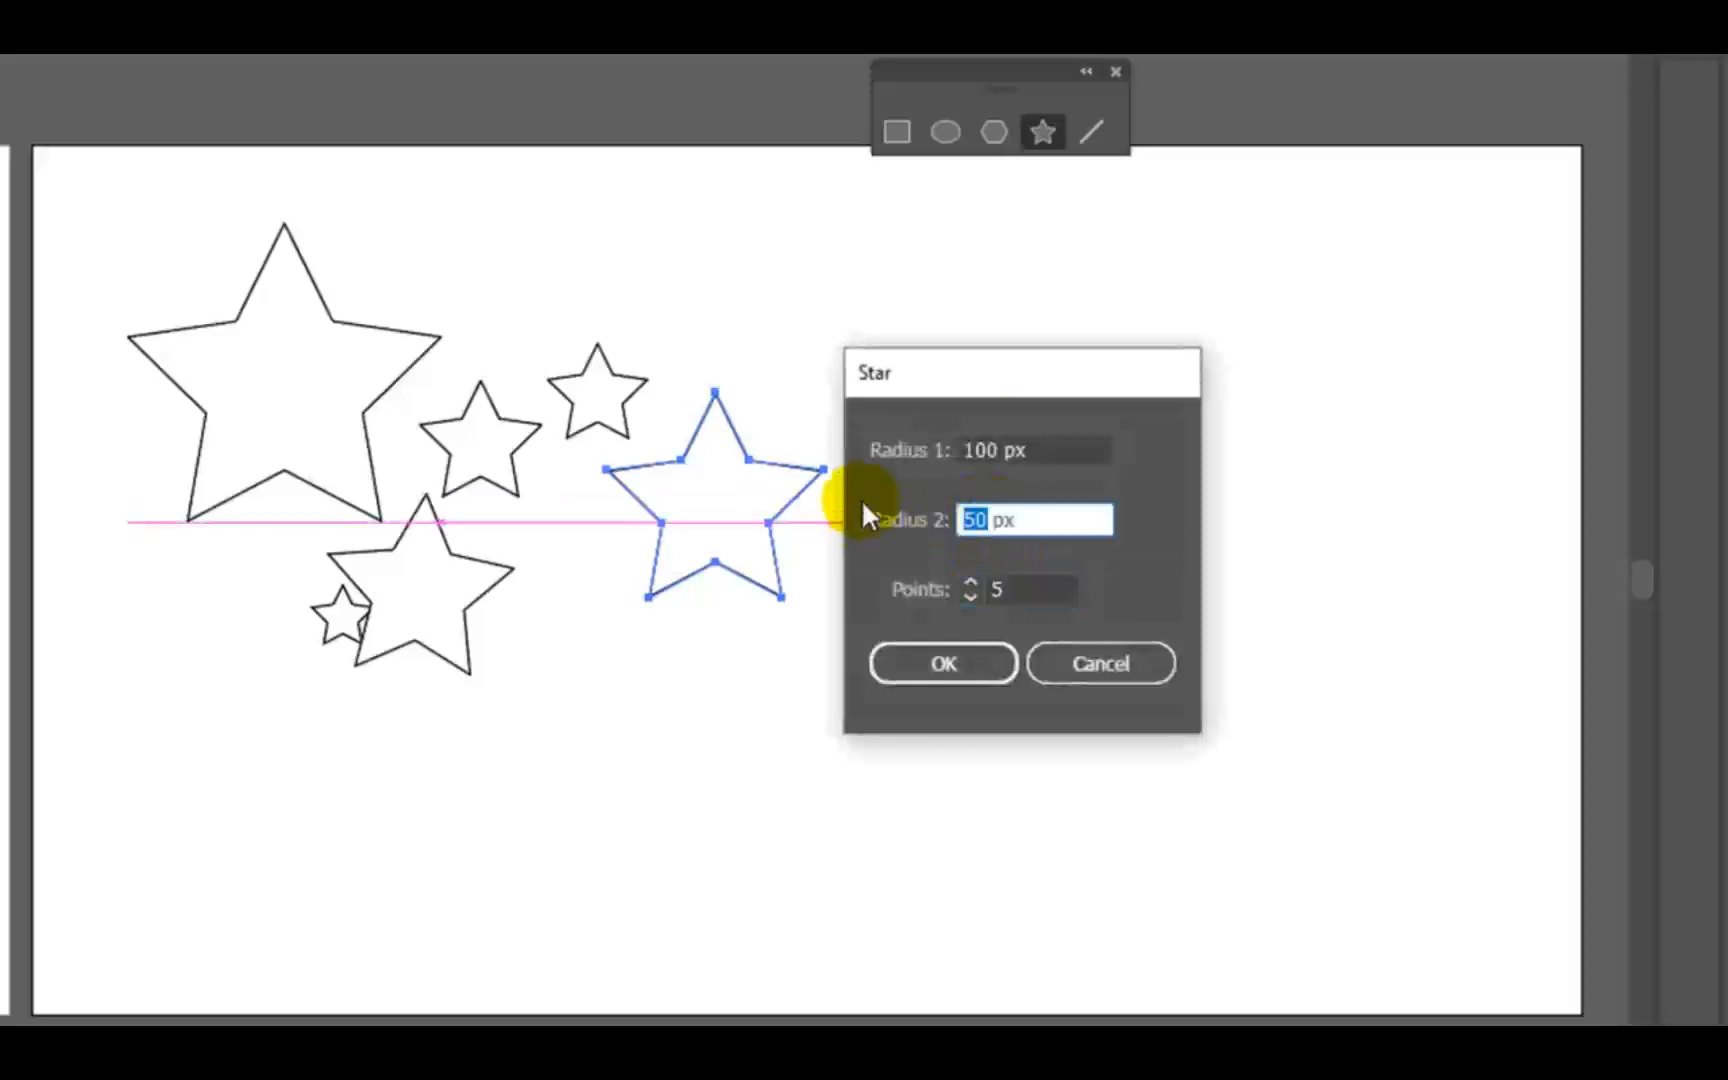
text(80)
click(945, 665)
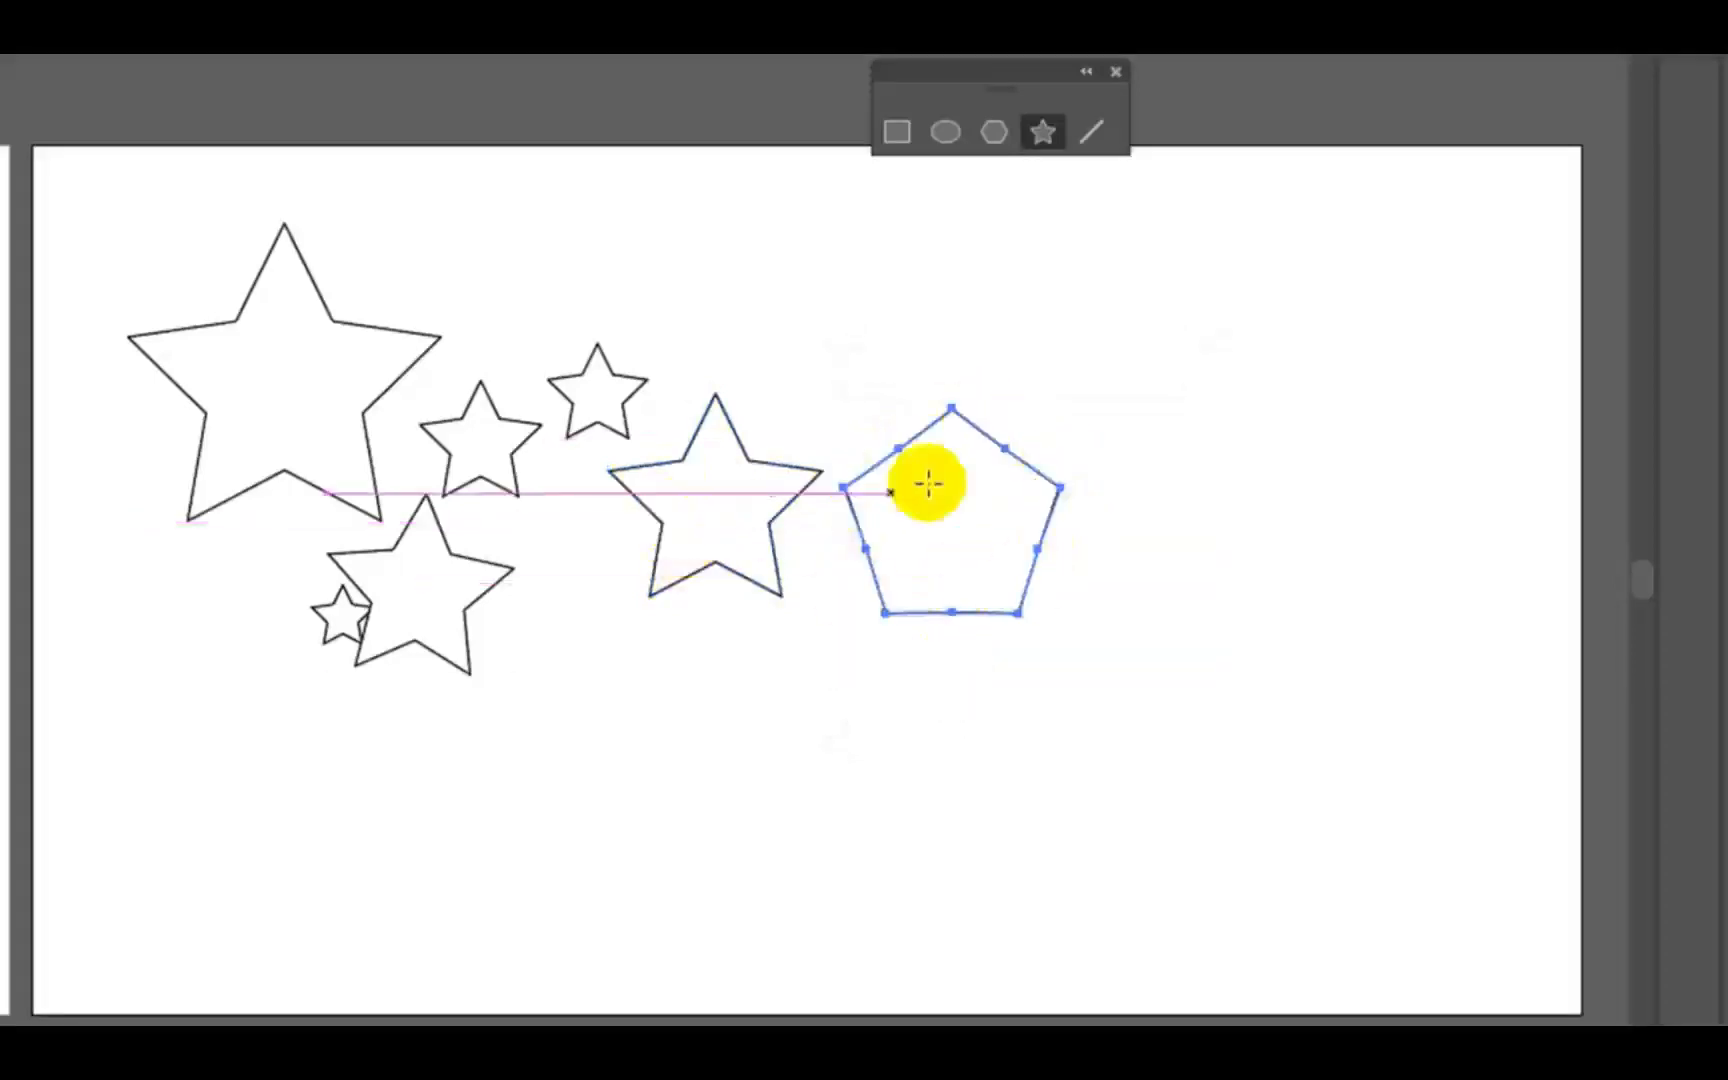
- Create a five-pointed star with radii of 100 px and 60 px below the gap between the previous star and the pentagon shape
click(823, 716)
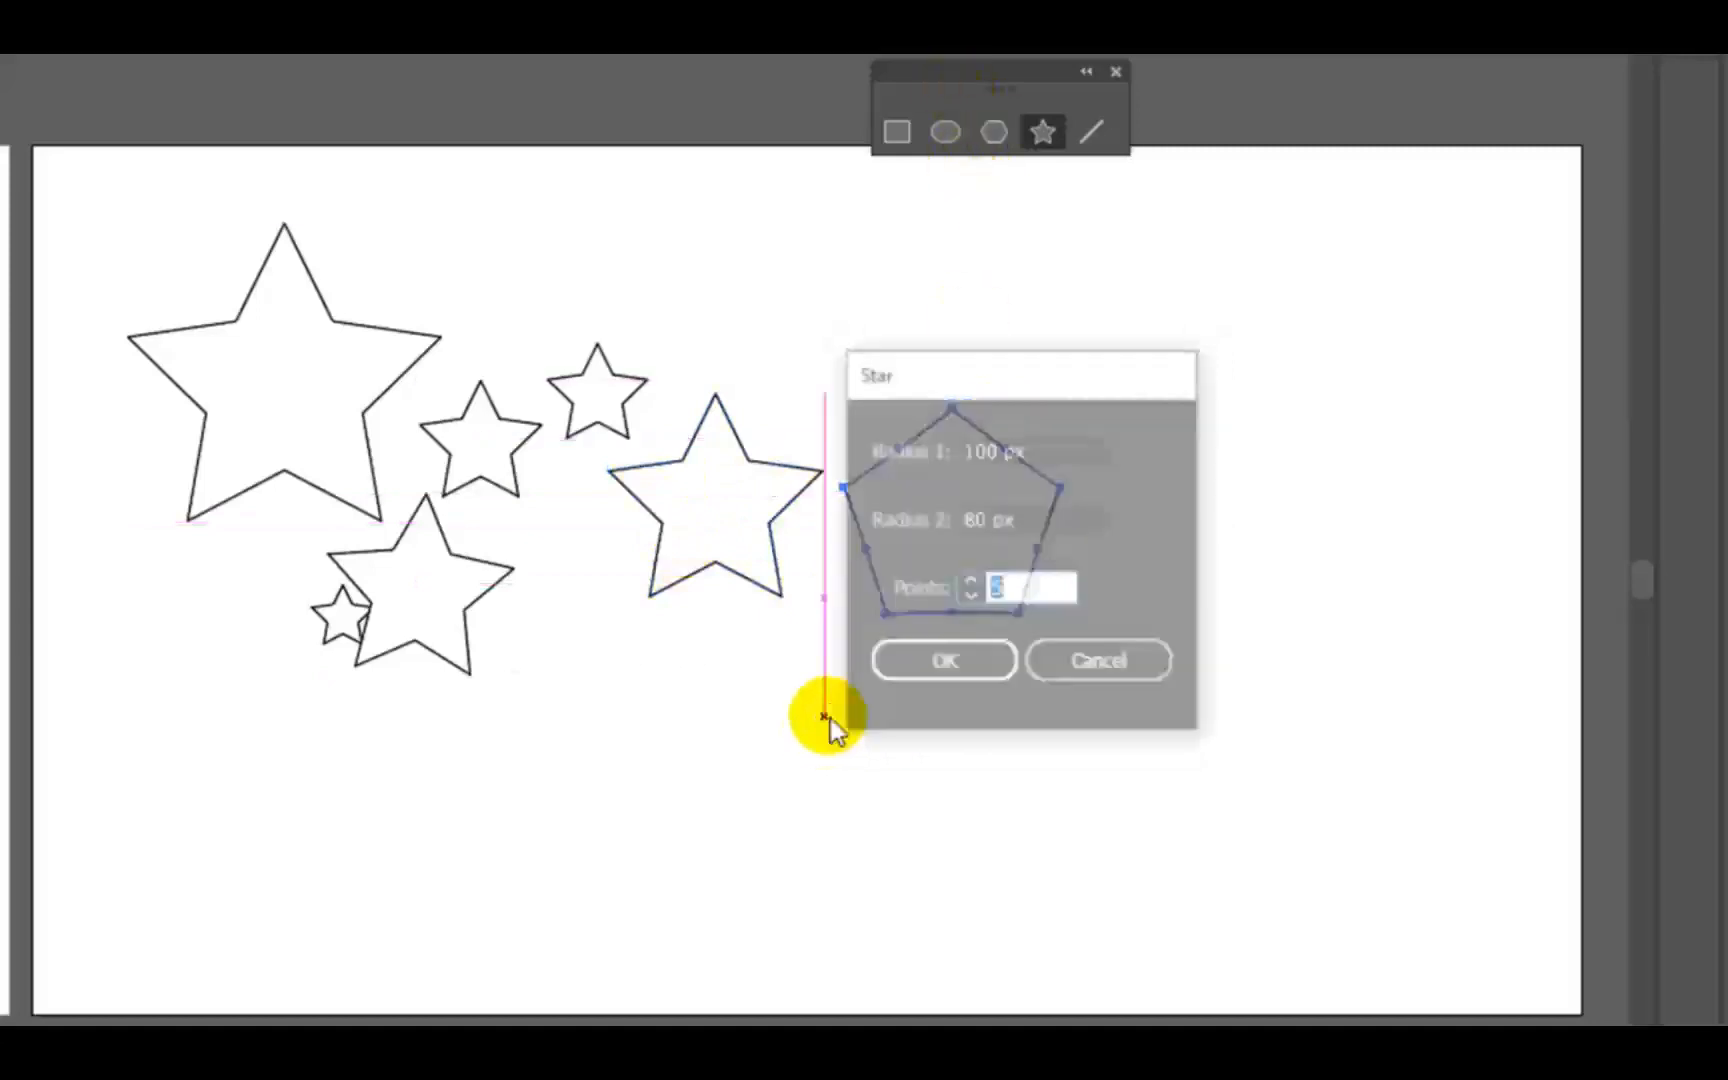
click(1110, 662)
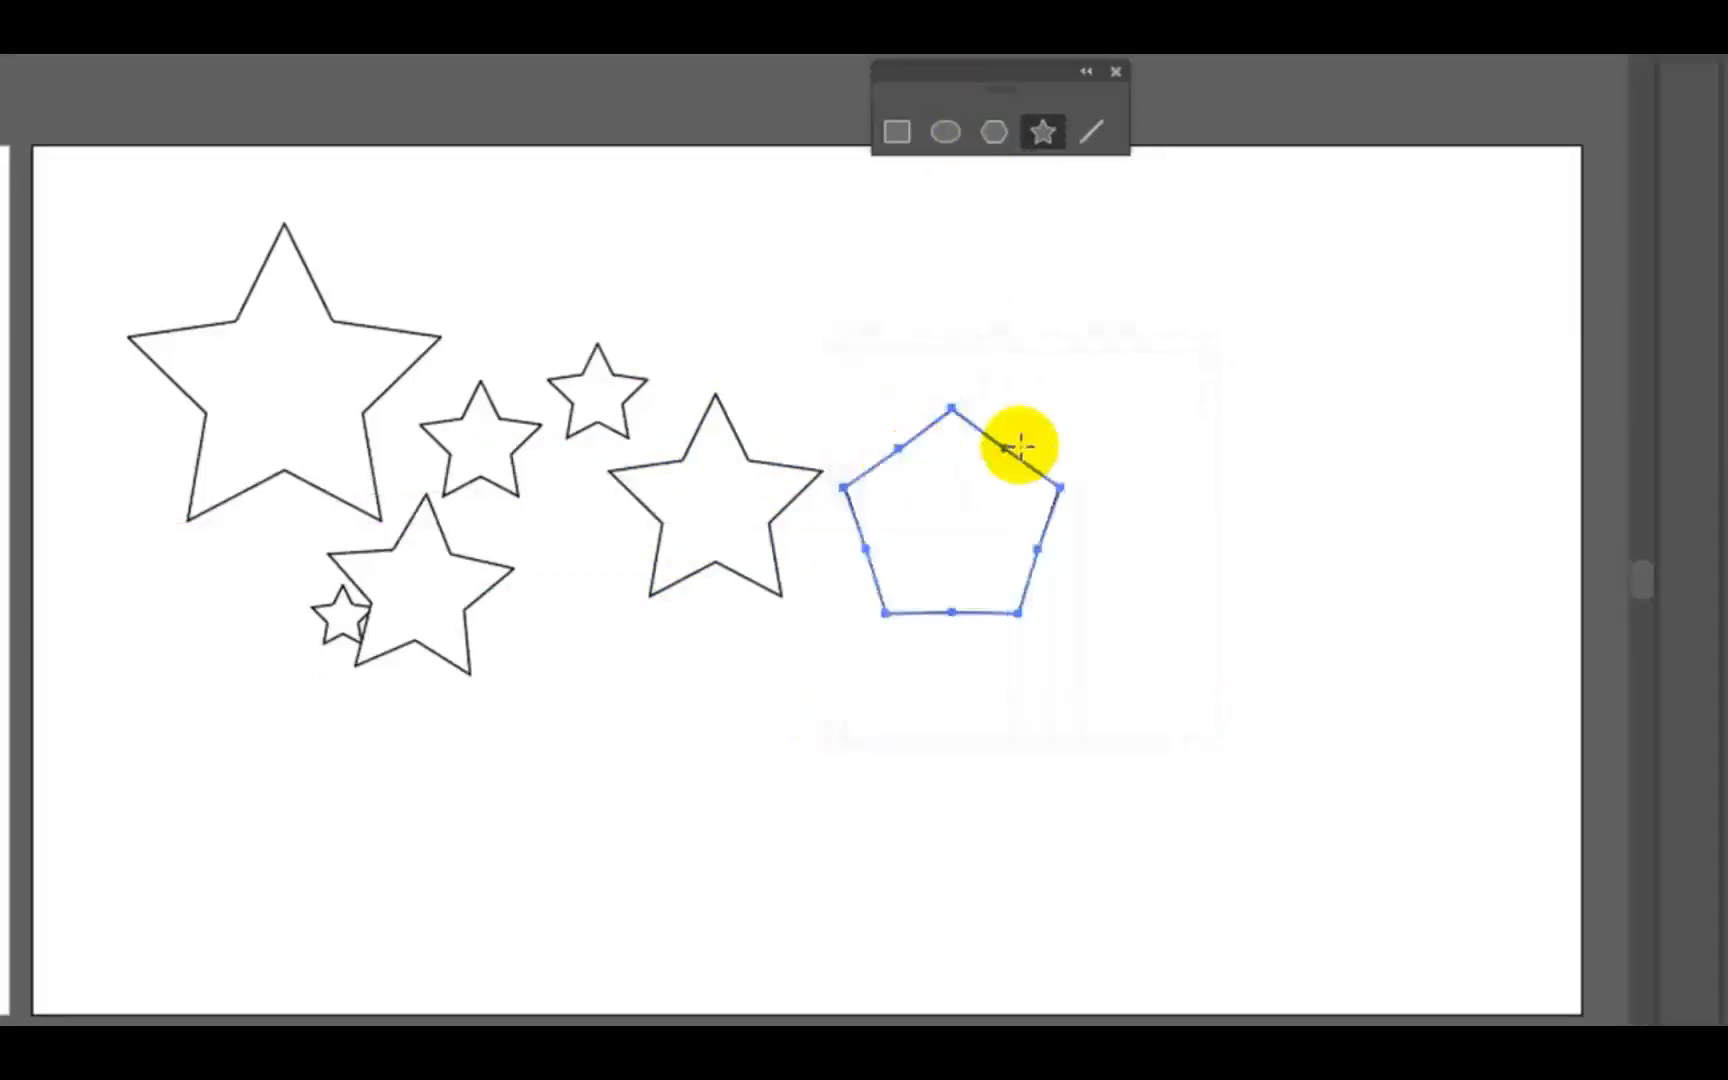
click(791, 737)
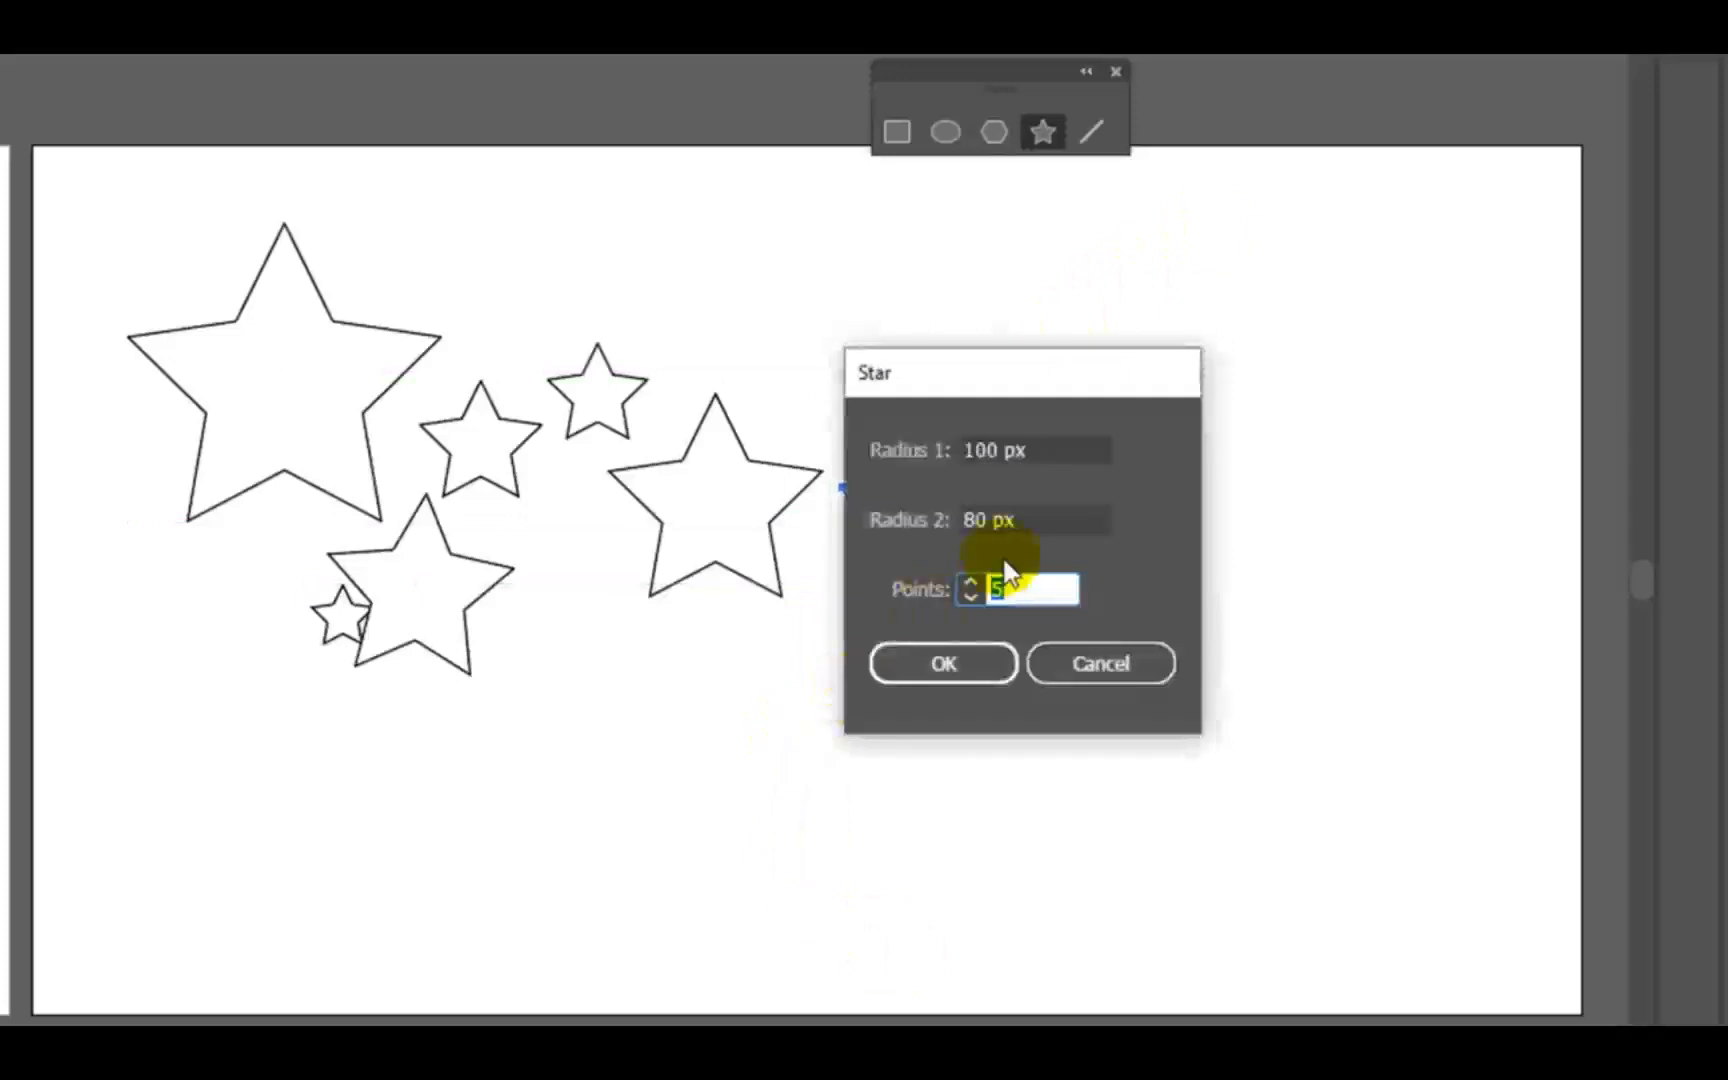
double_click(975, 519)
text(60)
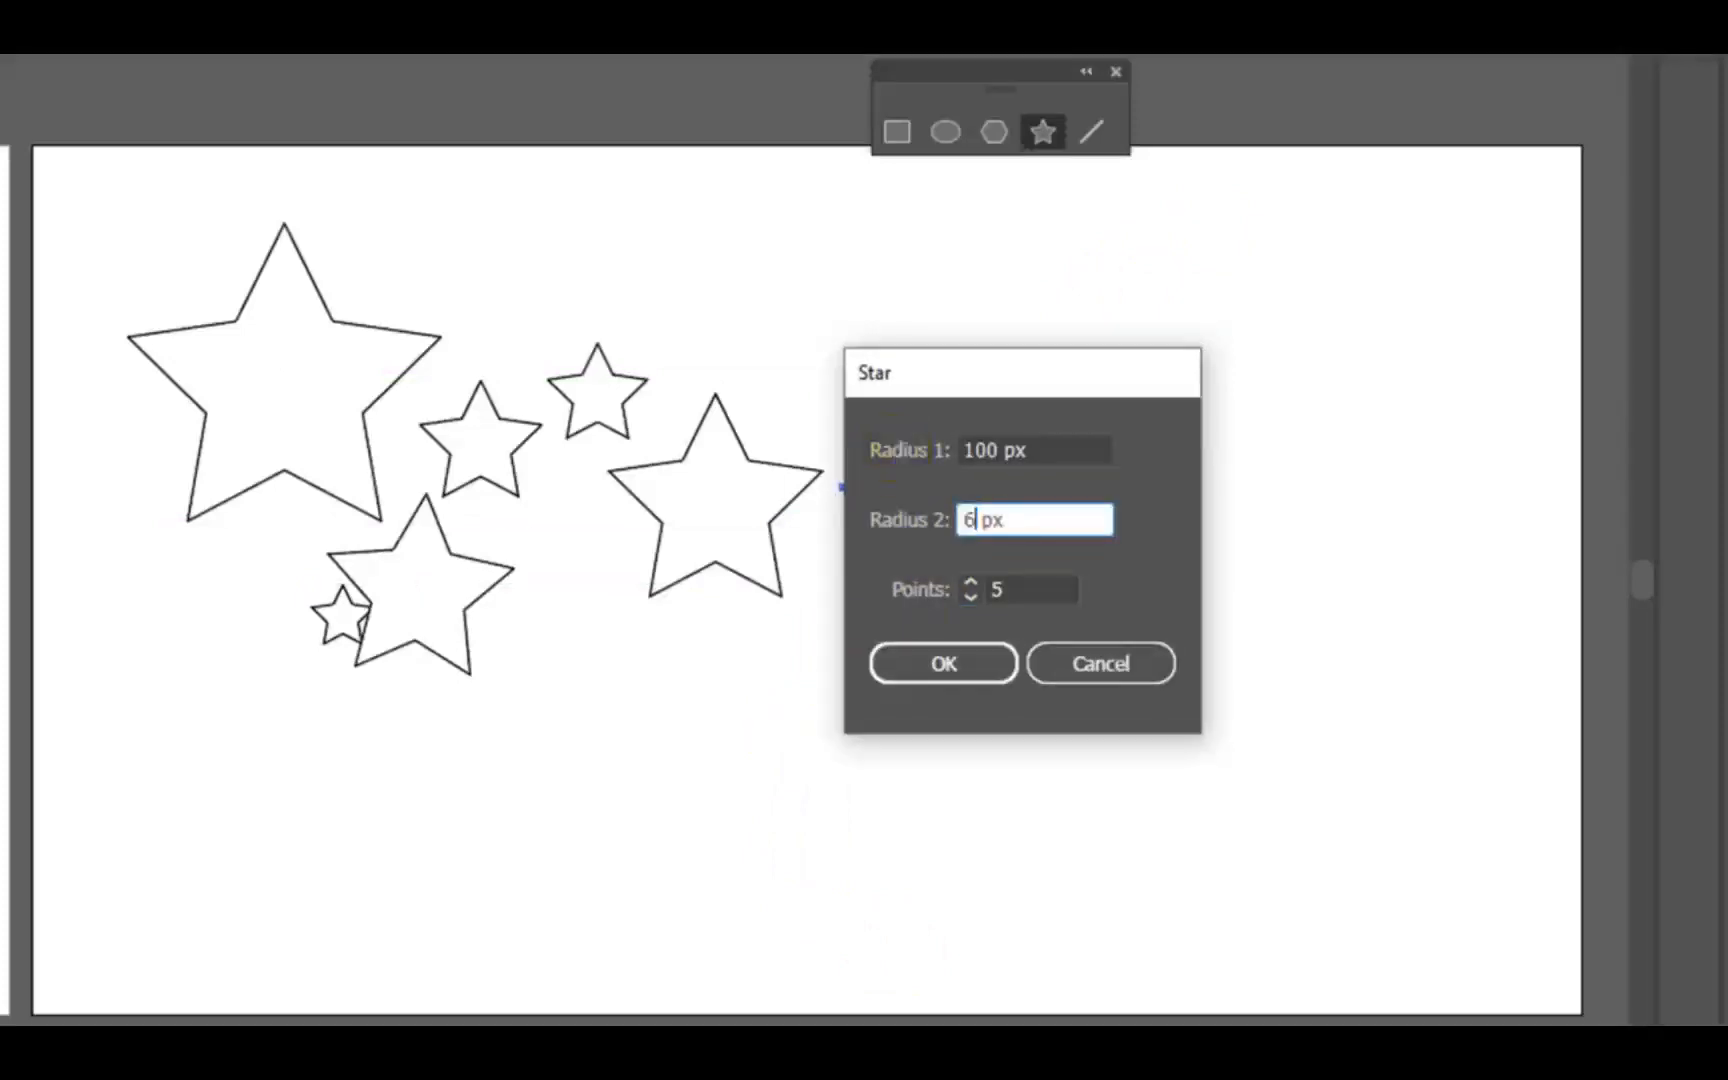
click(937, 664)
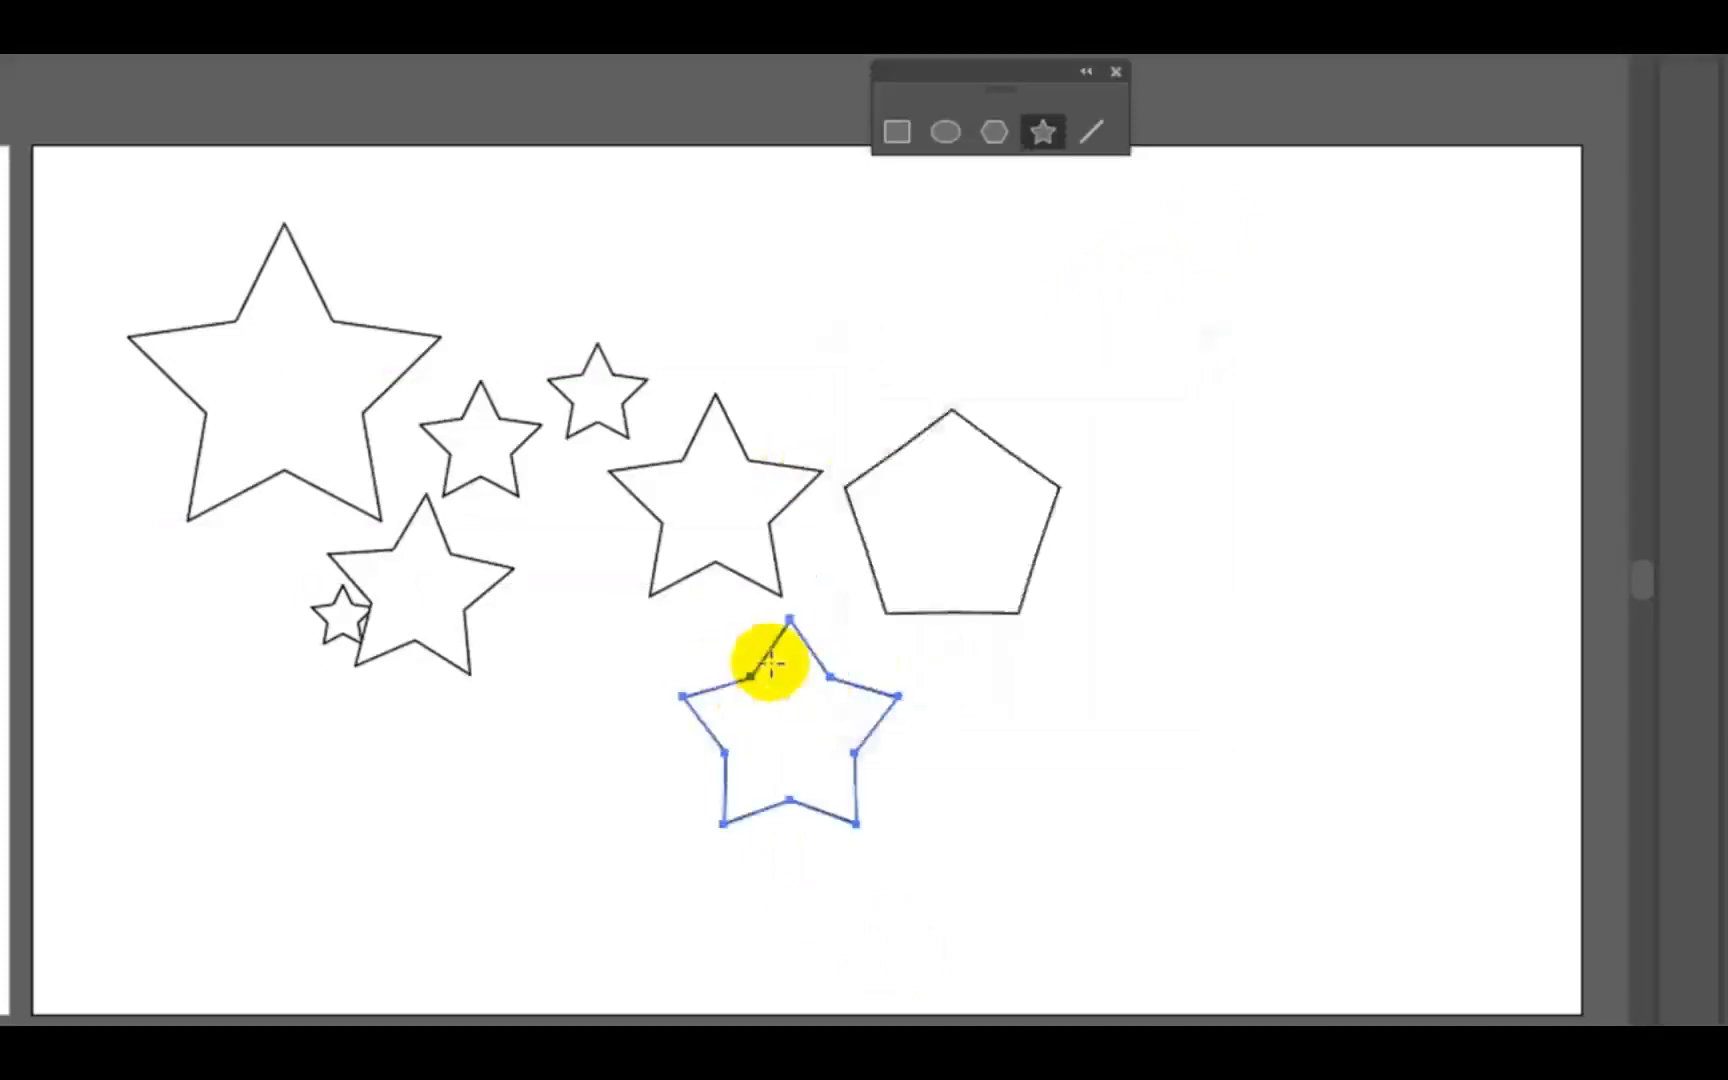
- Create a slender five-pointed star with radii of 100 px and 25 px to the upper right of the pentagon shape
click(957, 244)
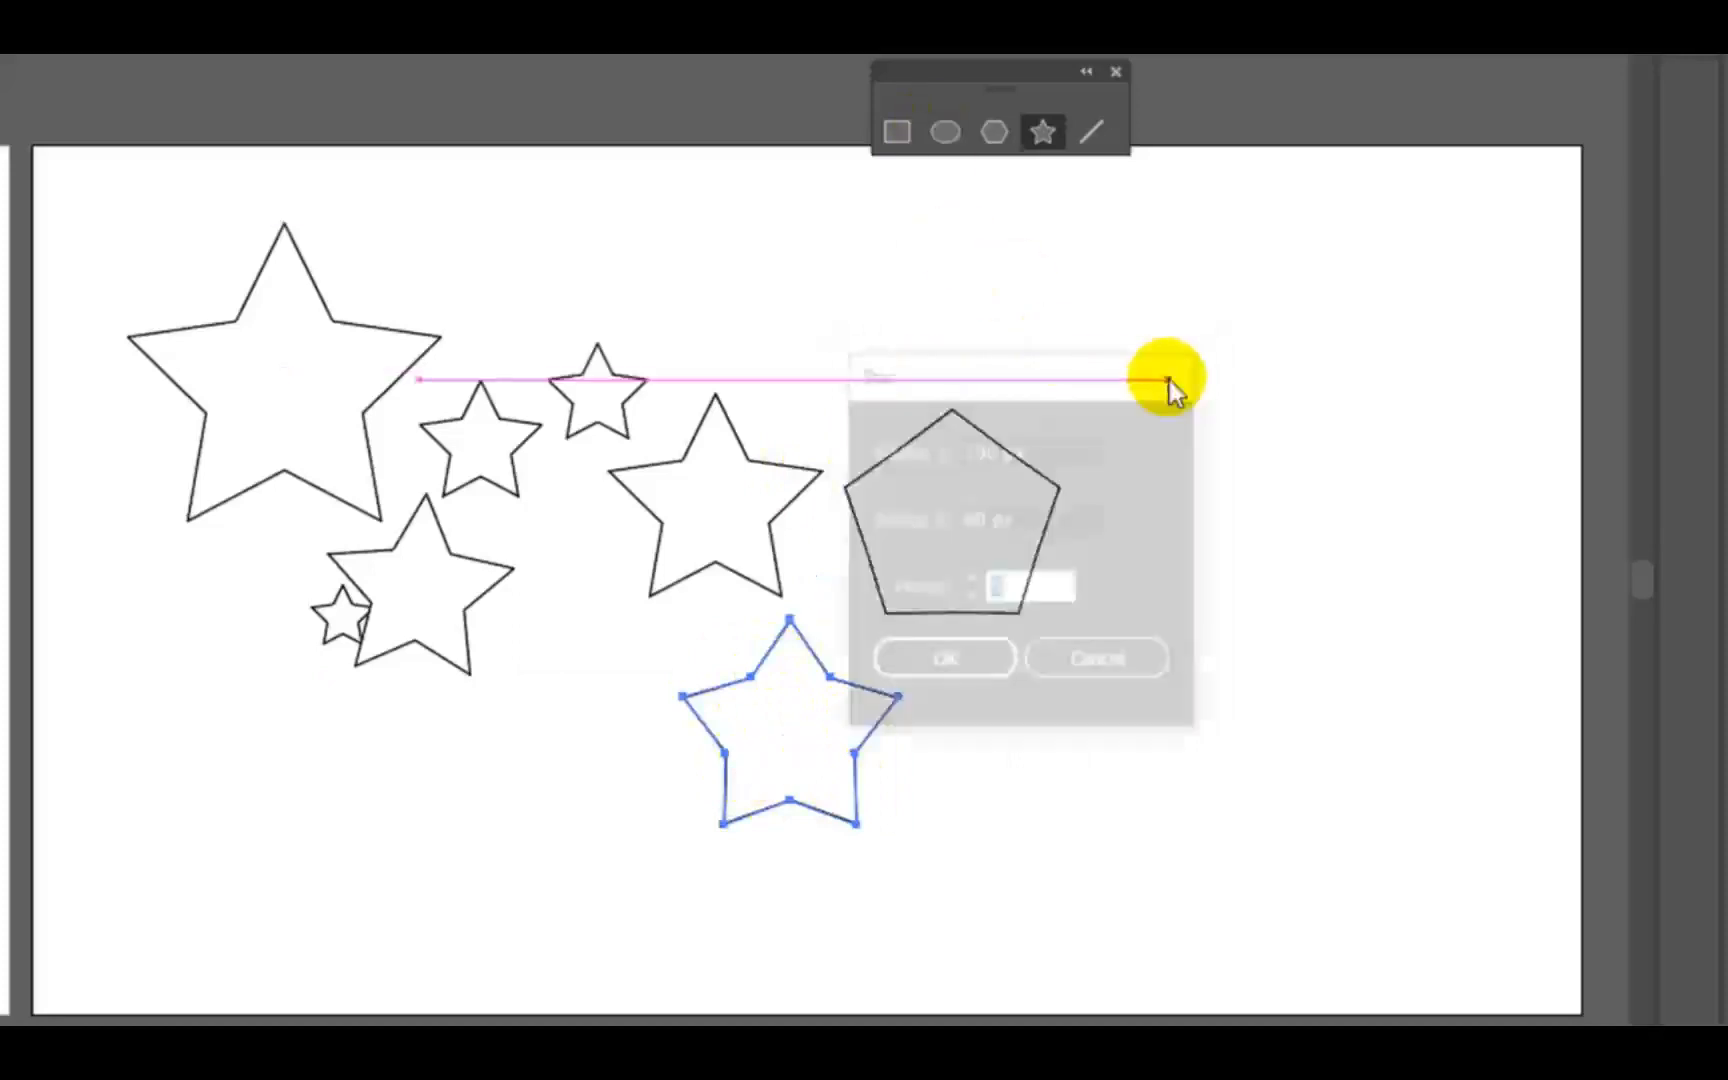
double_click(988, 519)
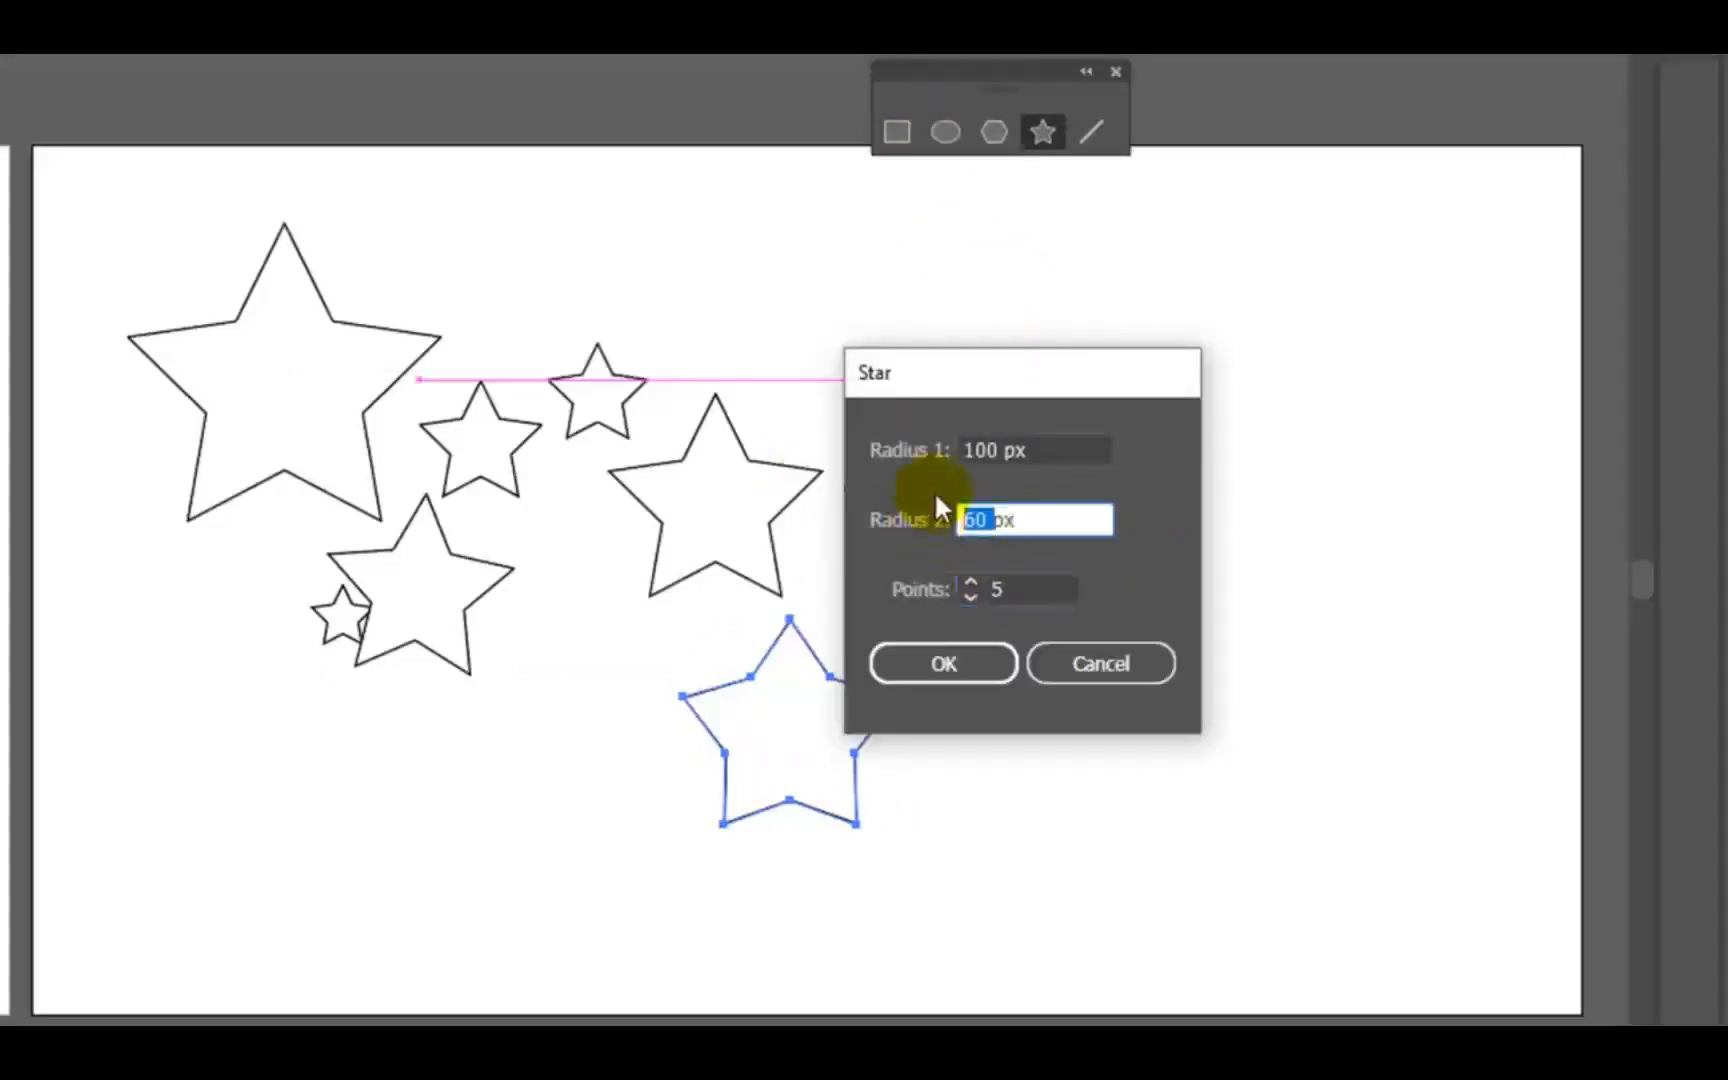
key(BackSpace)
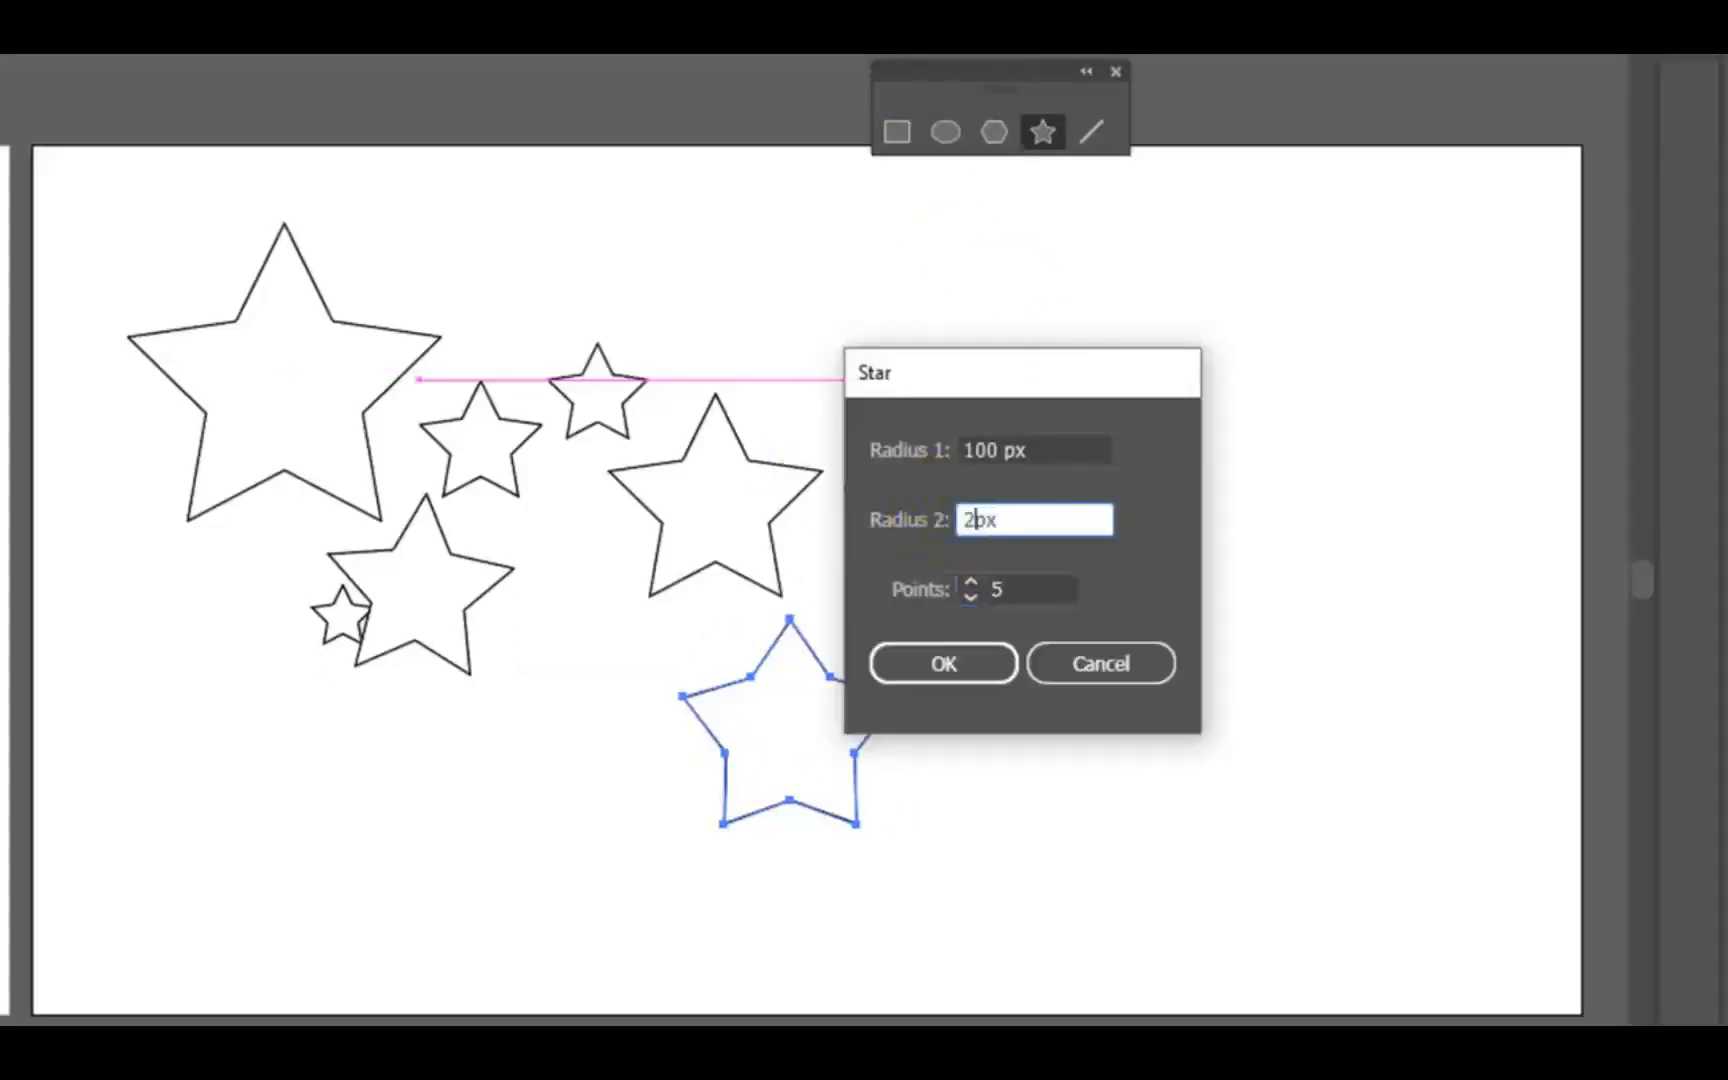
click(945, 663)
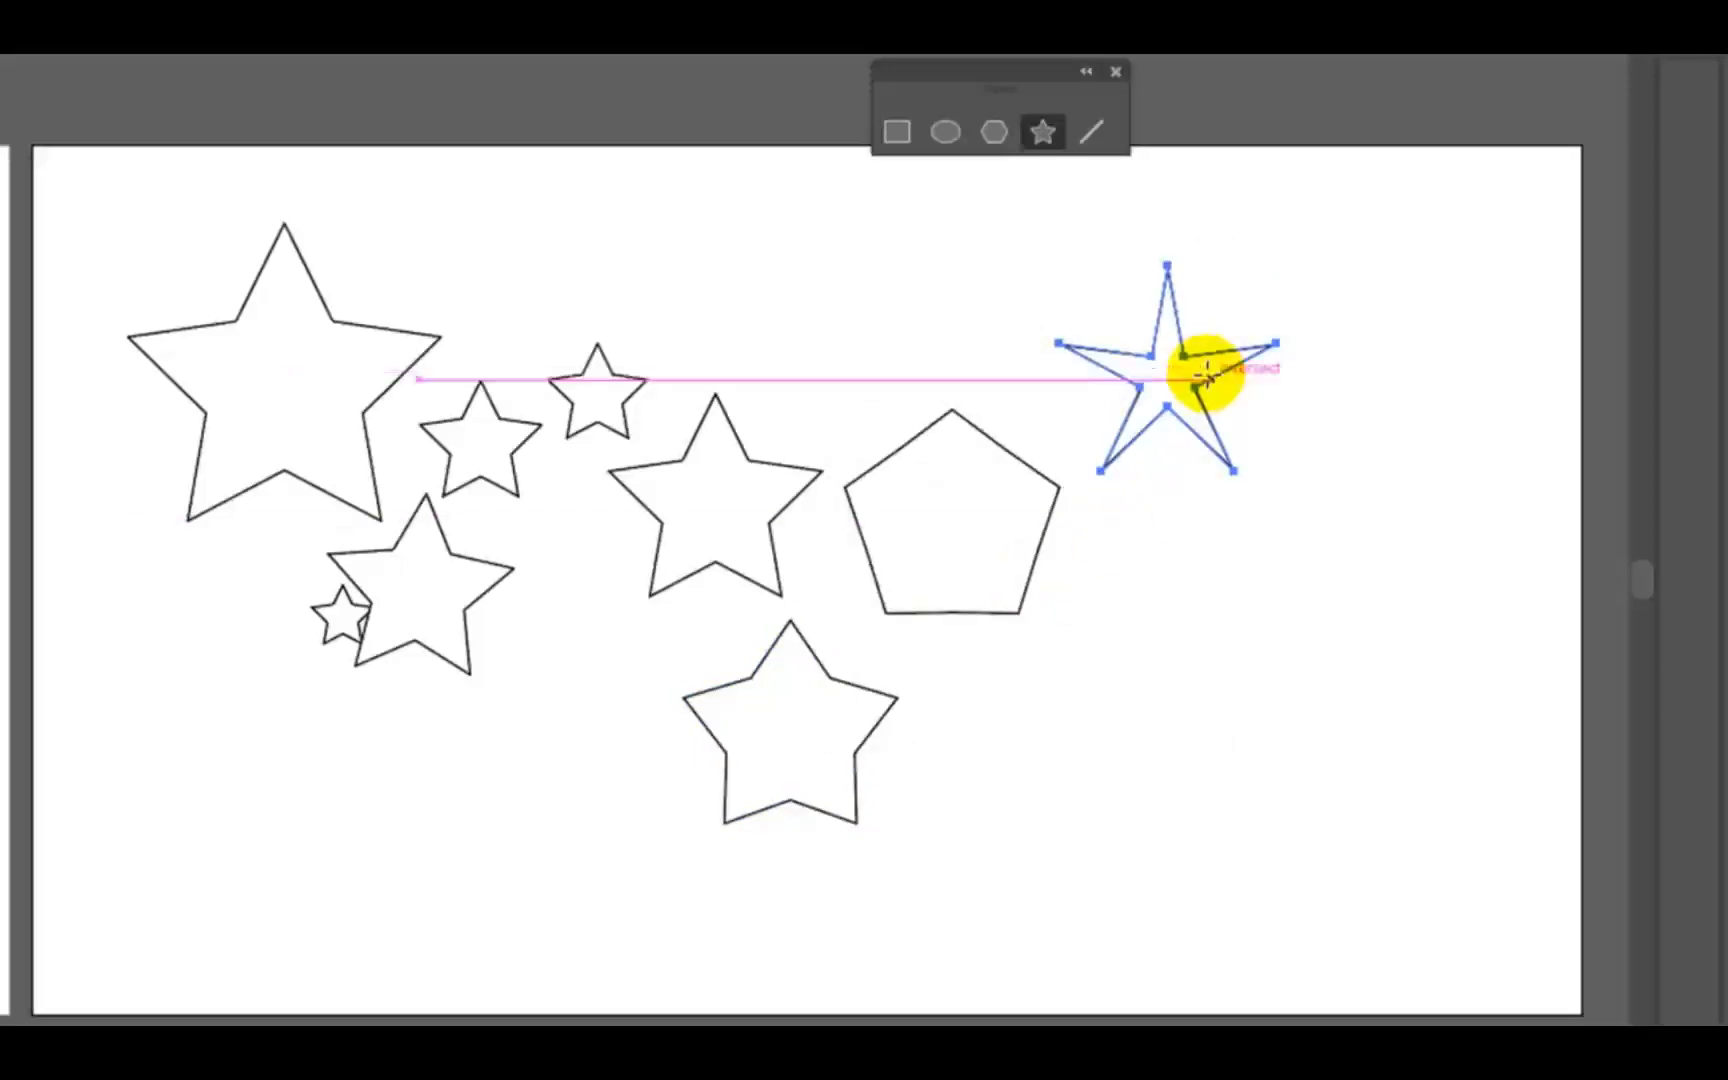
- Create a three-pointed star with radii of 100 px and 25 px below the slender five-pointed star
click(1149, 694)
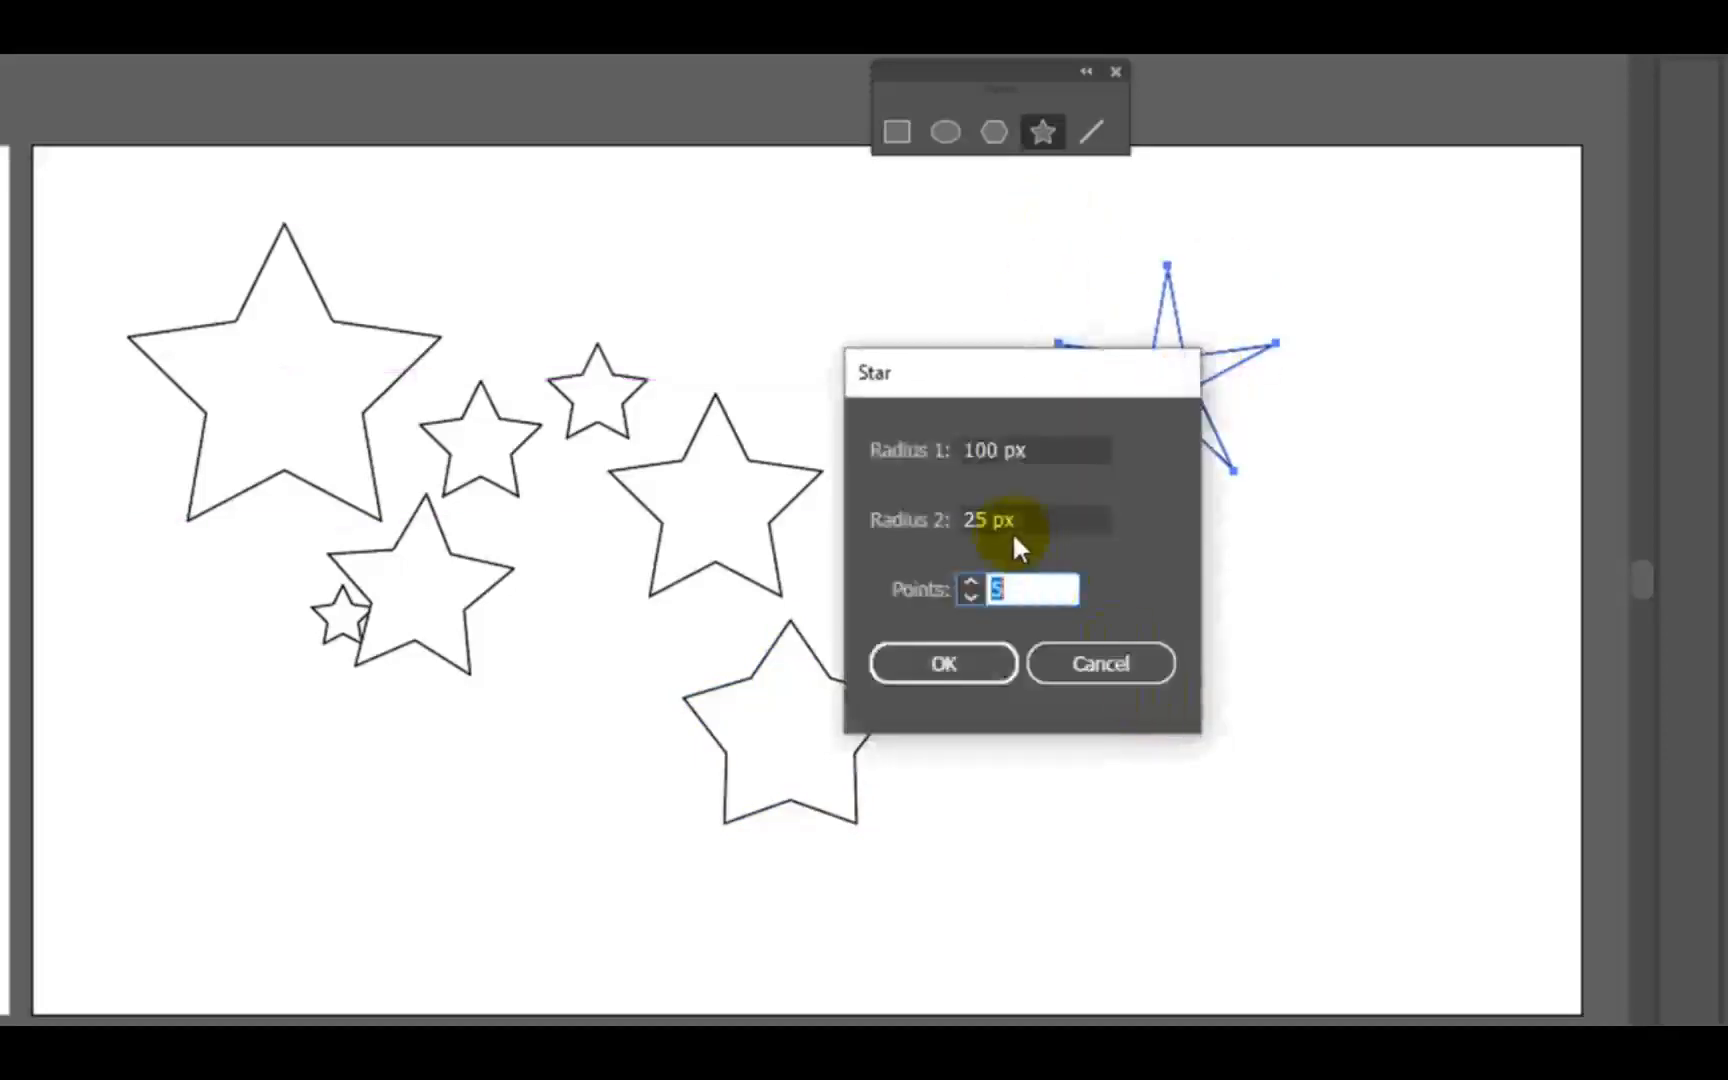
click(971, 594)
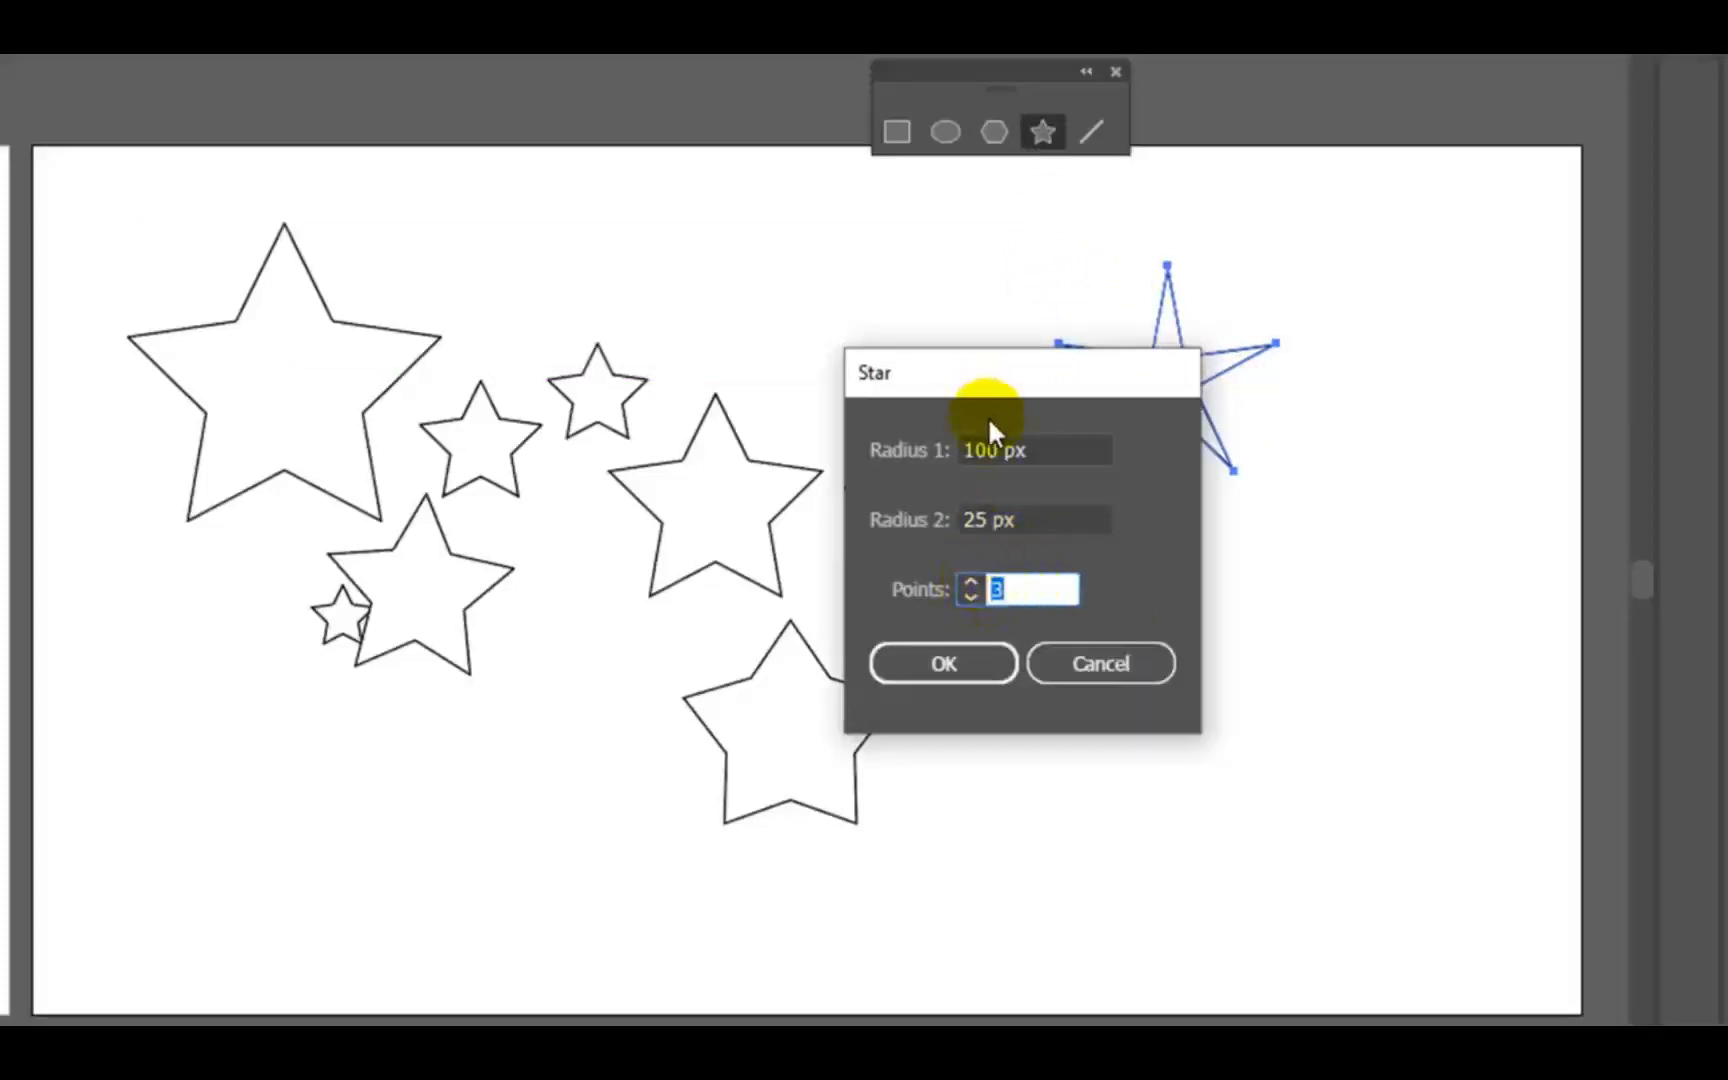
click(960, 664)
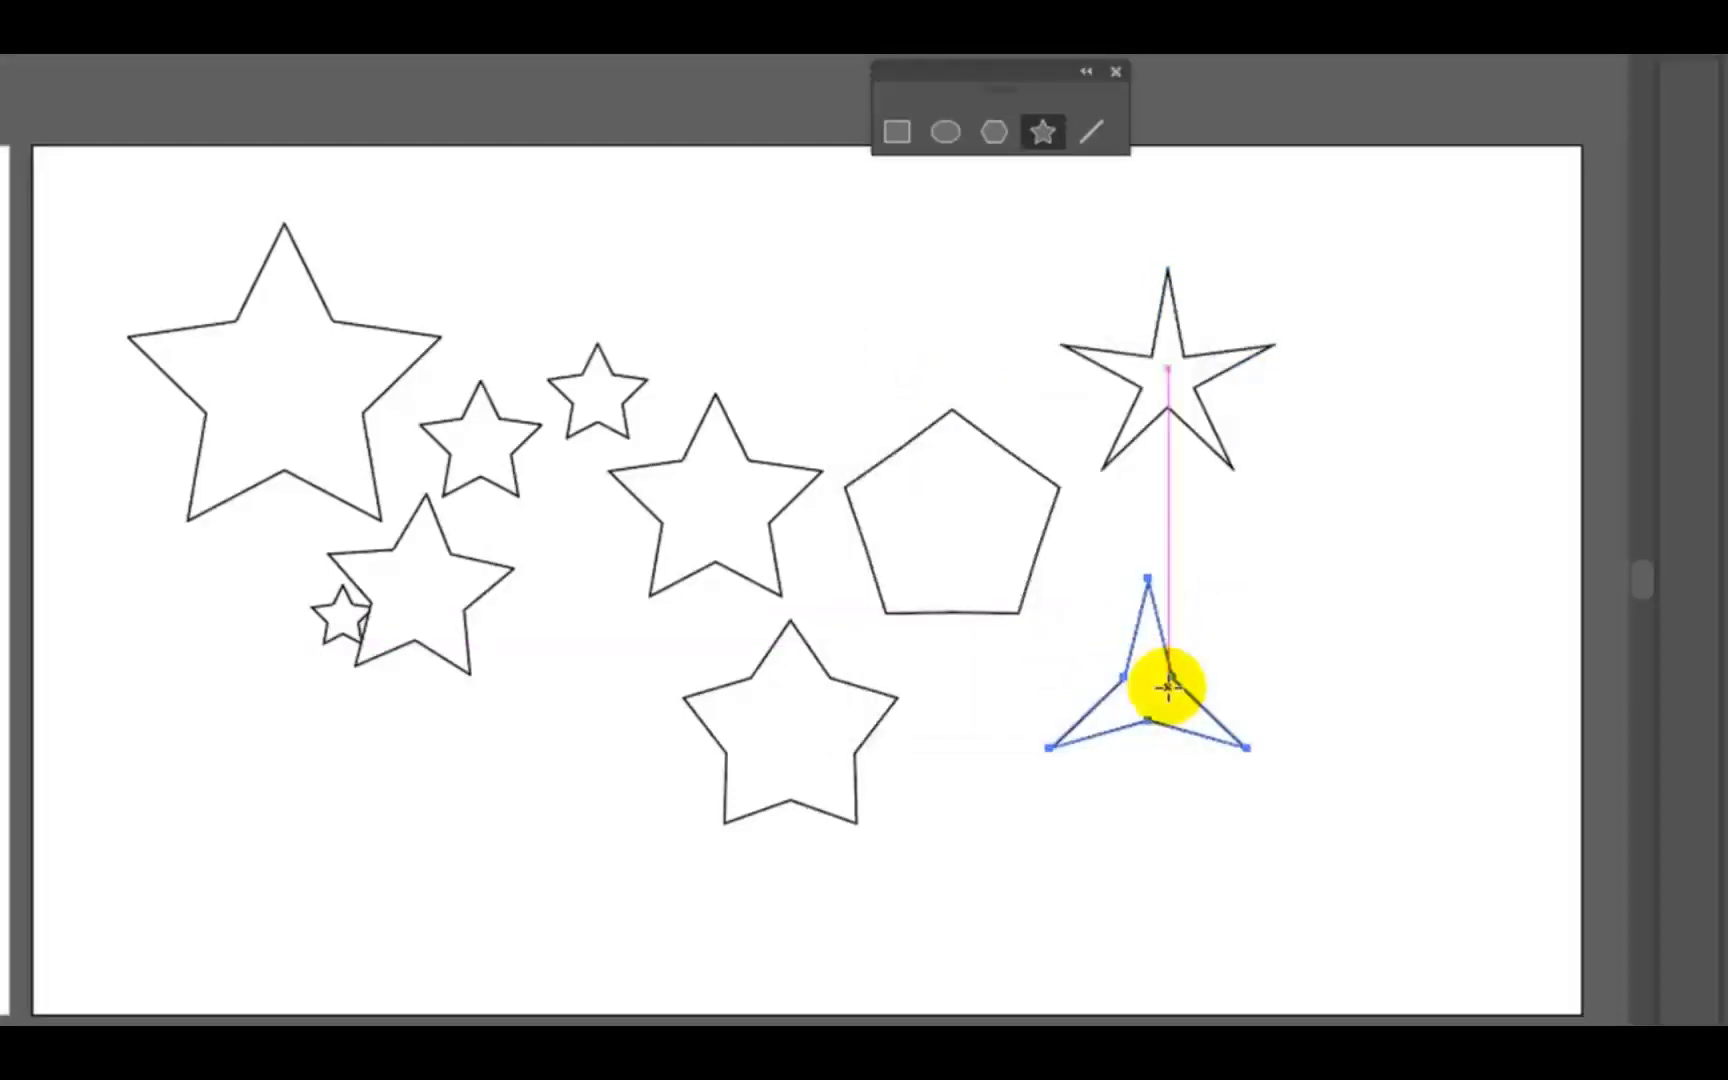
- Create a three-point star shape with both radii set to 100 px directly below the pentagon shape
click(955, 738)
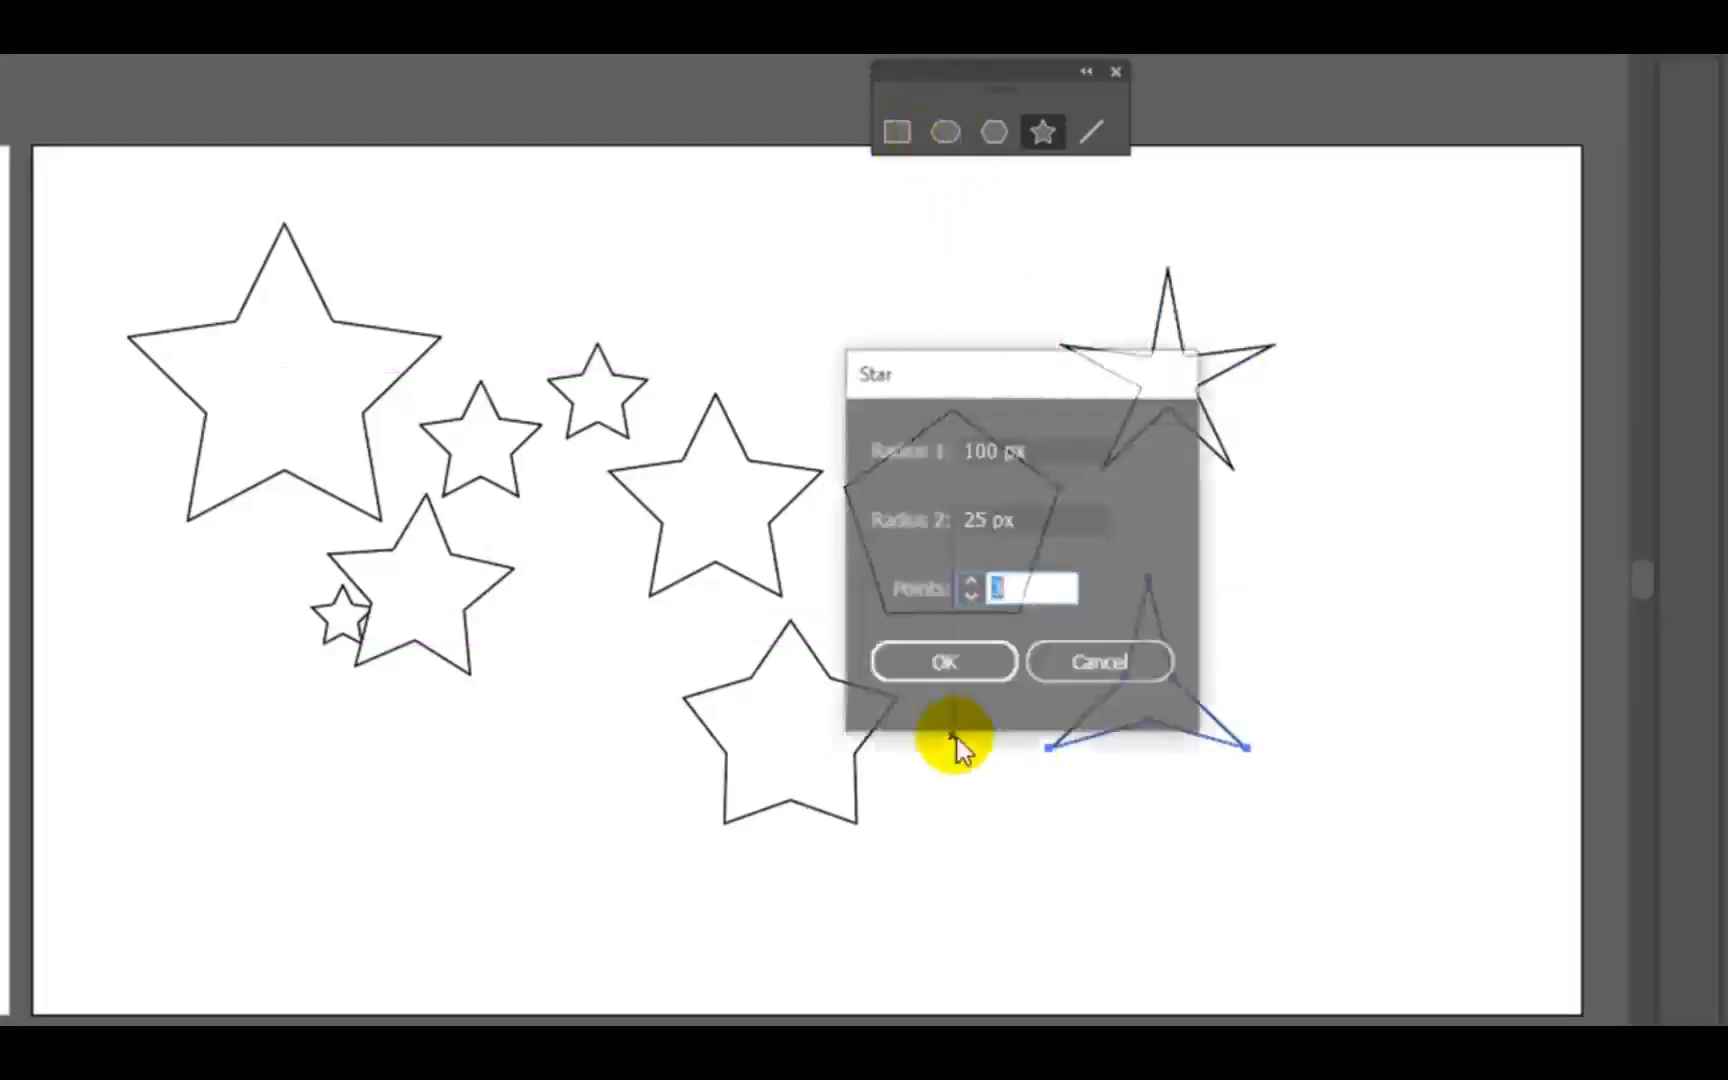
click(987, 507)
double_click(975, 515)
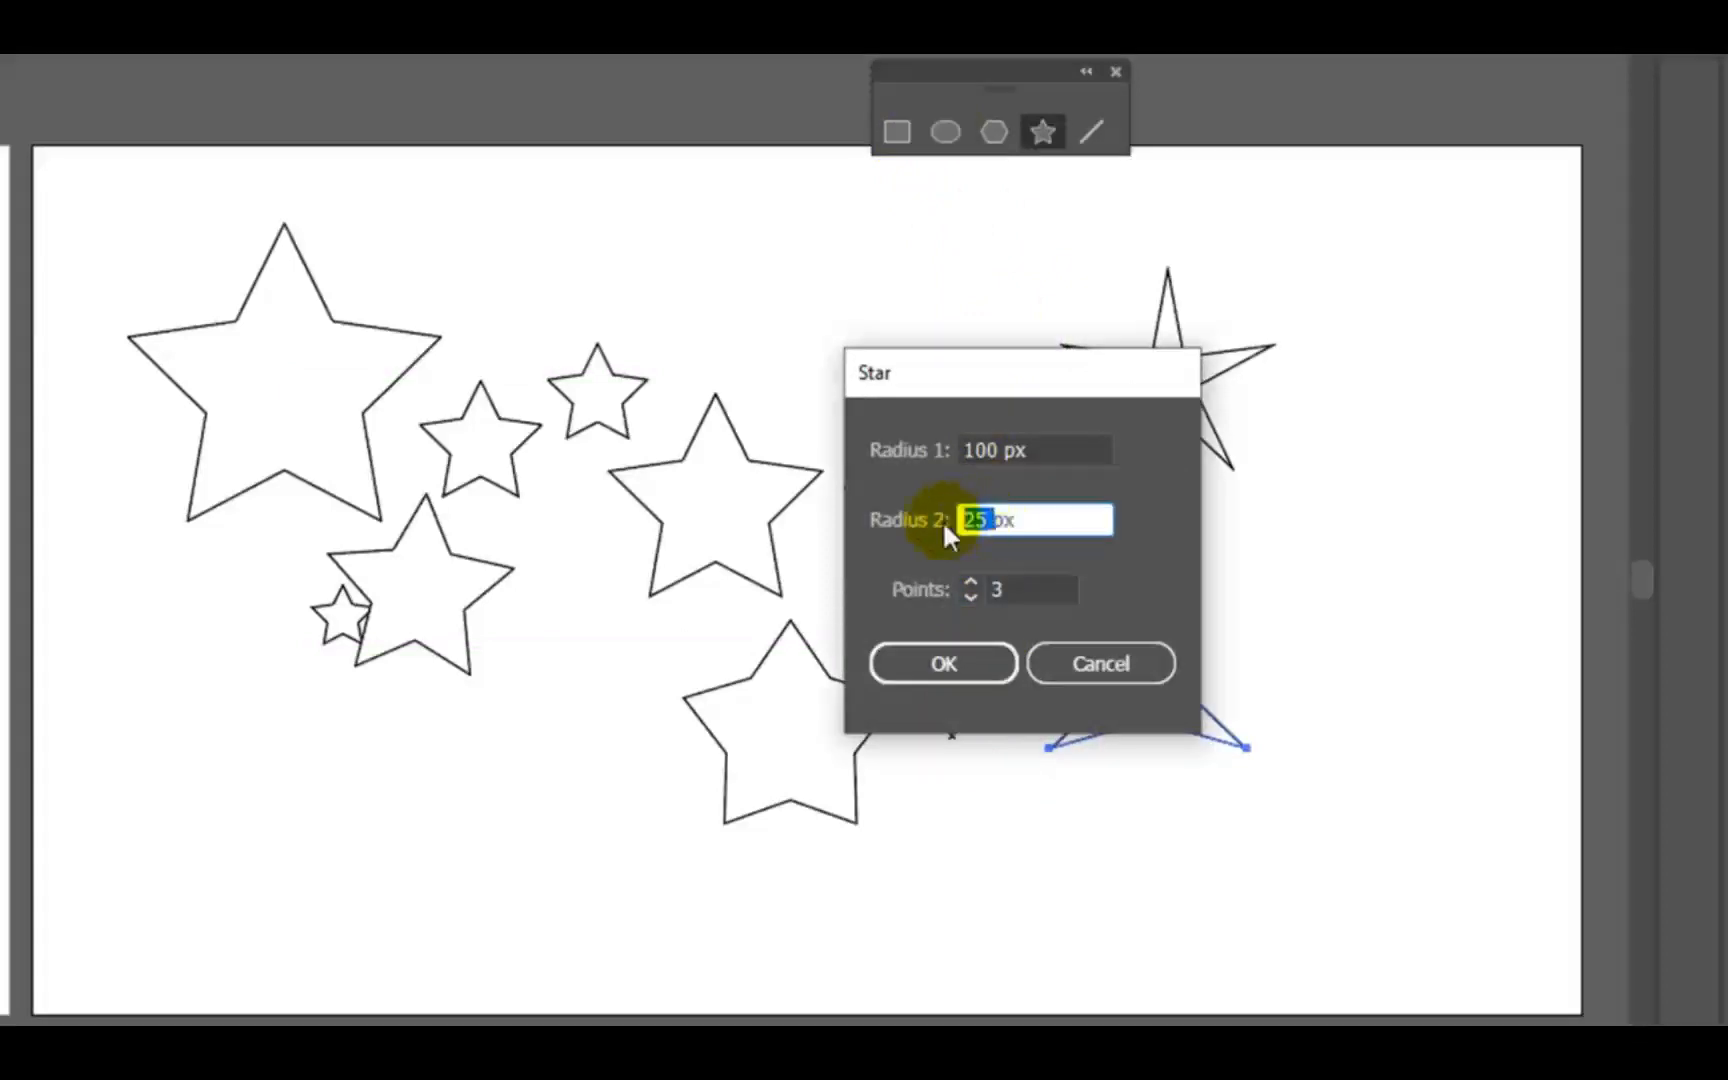
text(100)
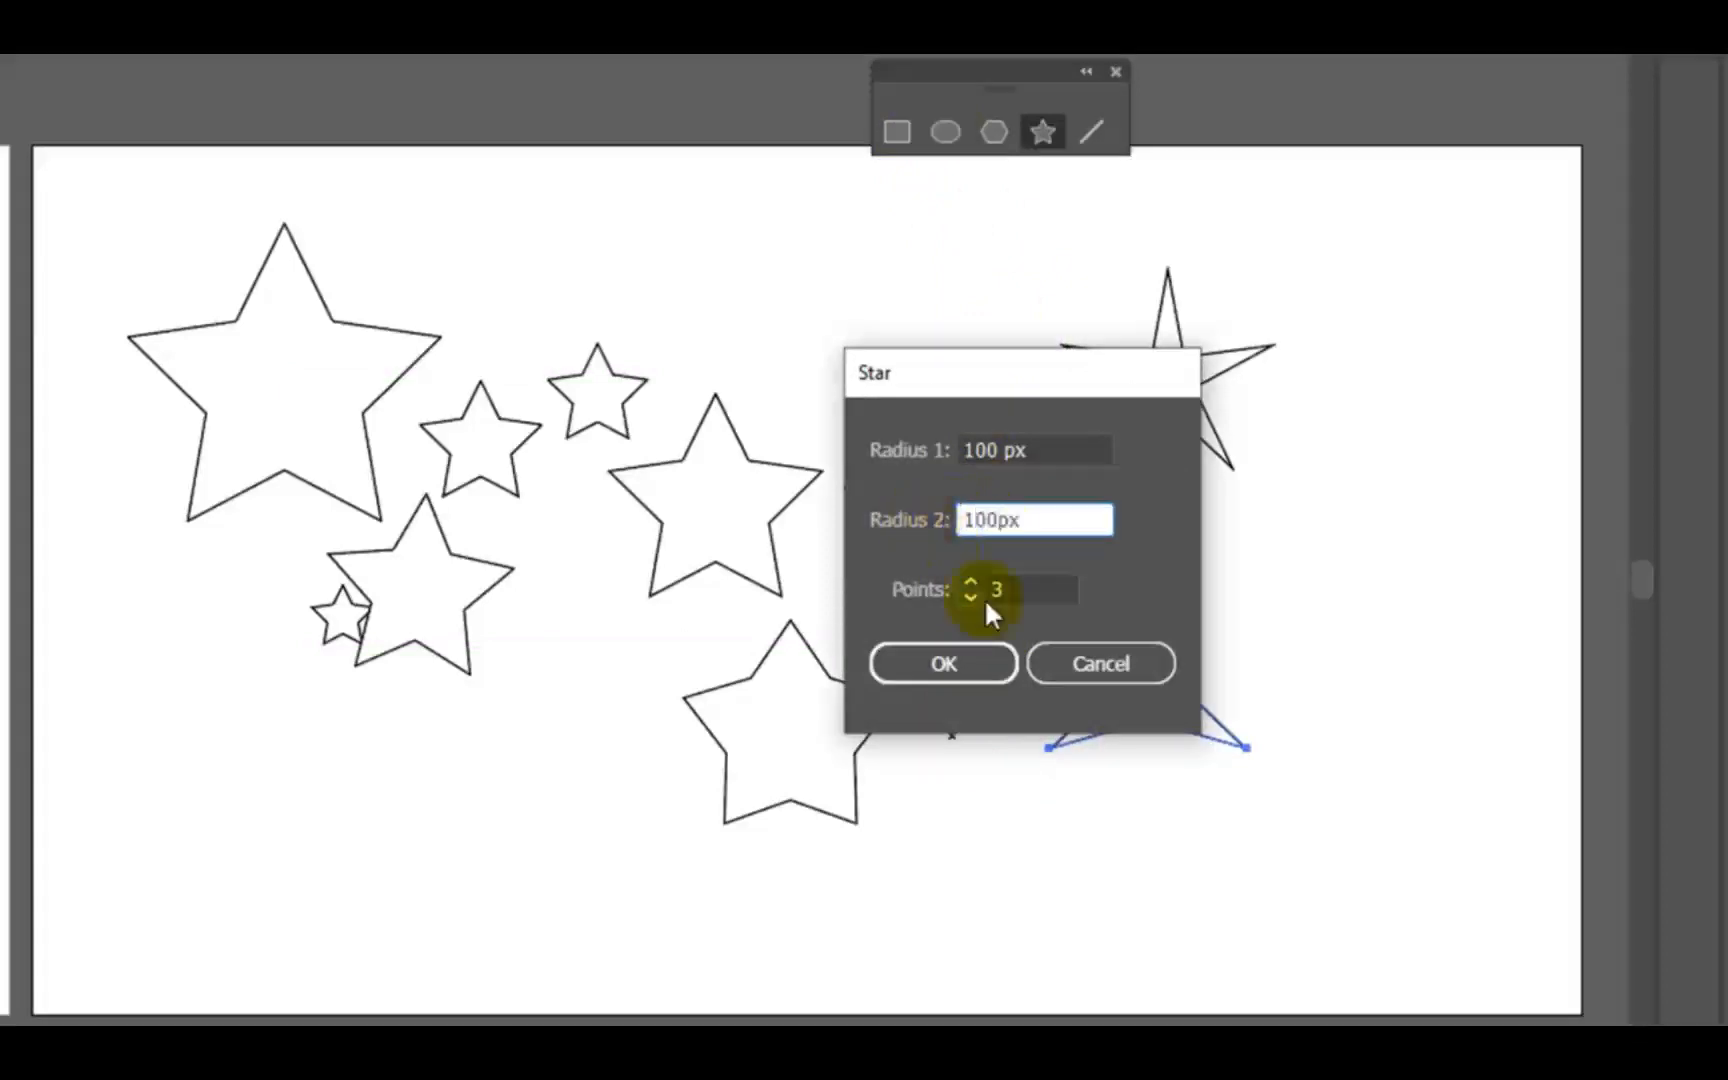
click(980, 663)
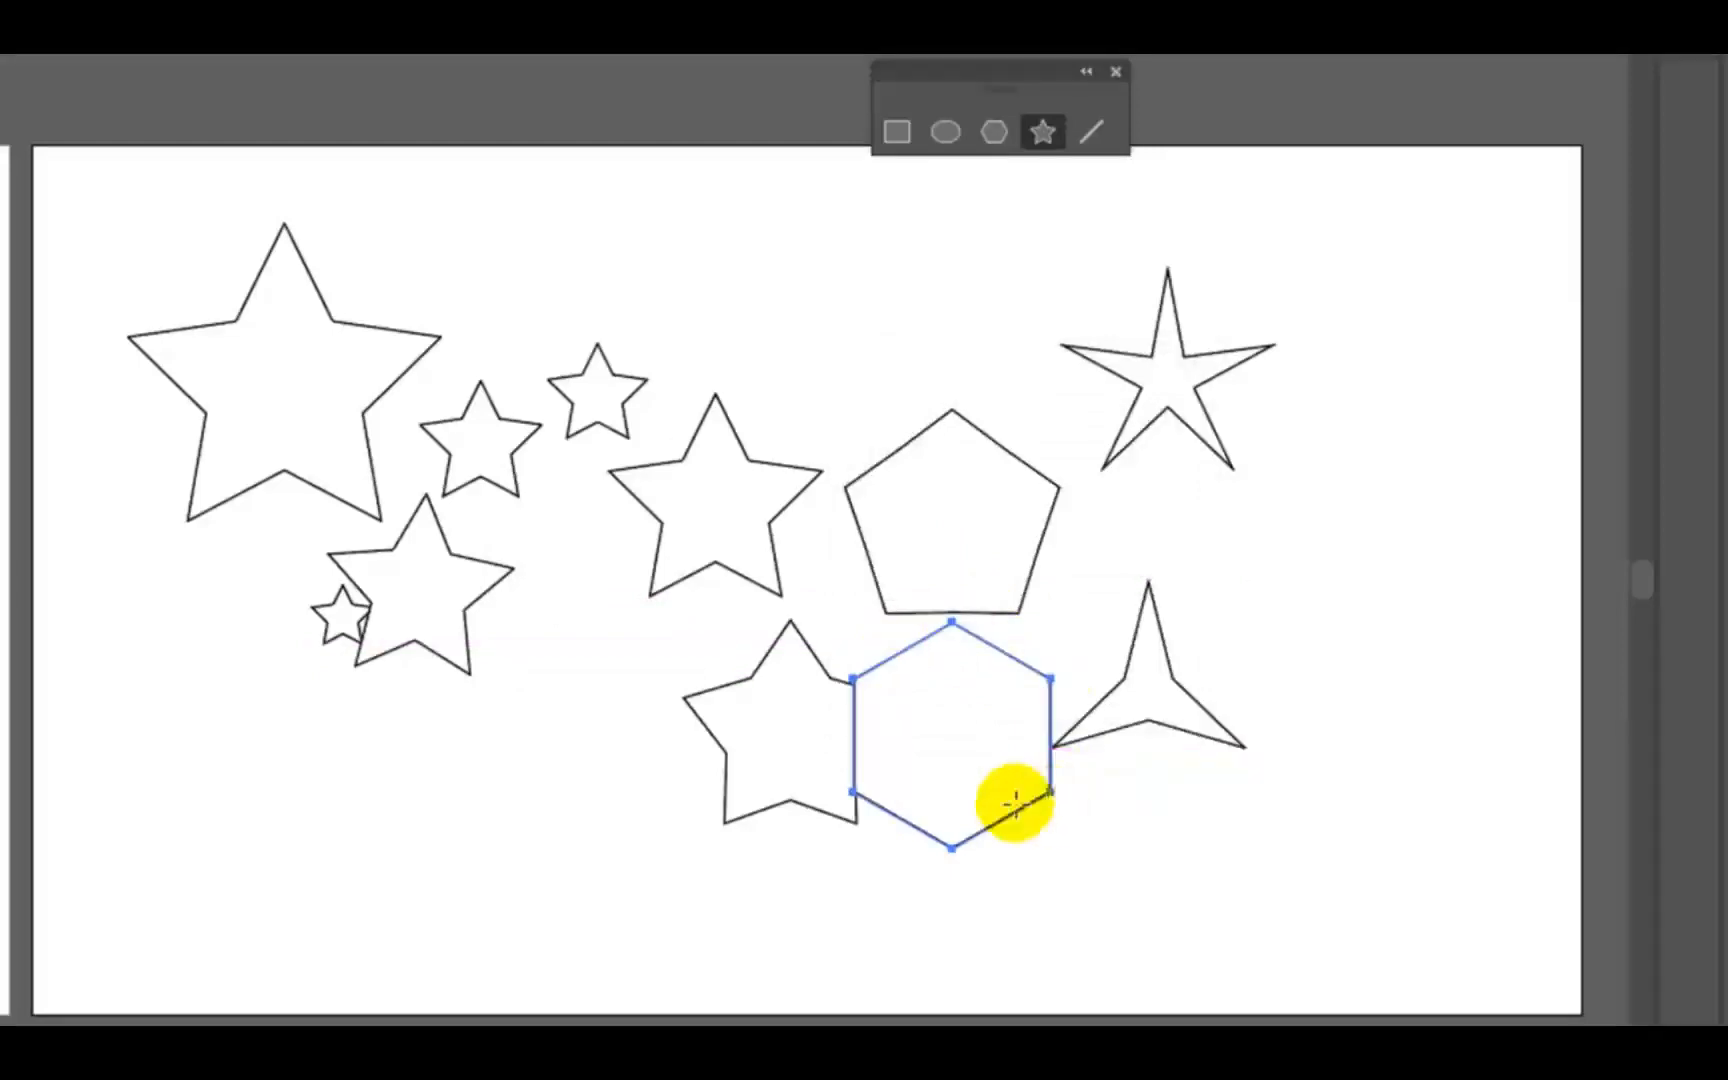
- Create a three-point star shape with radii of 100 px and 50 px between the slender five-pointed and three-pointed stars
click(1222, 511)
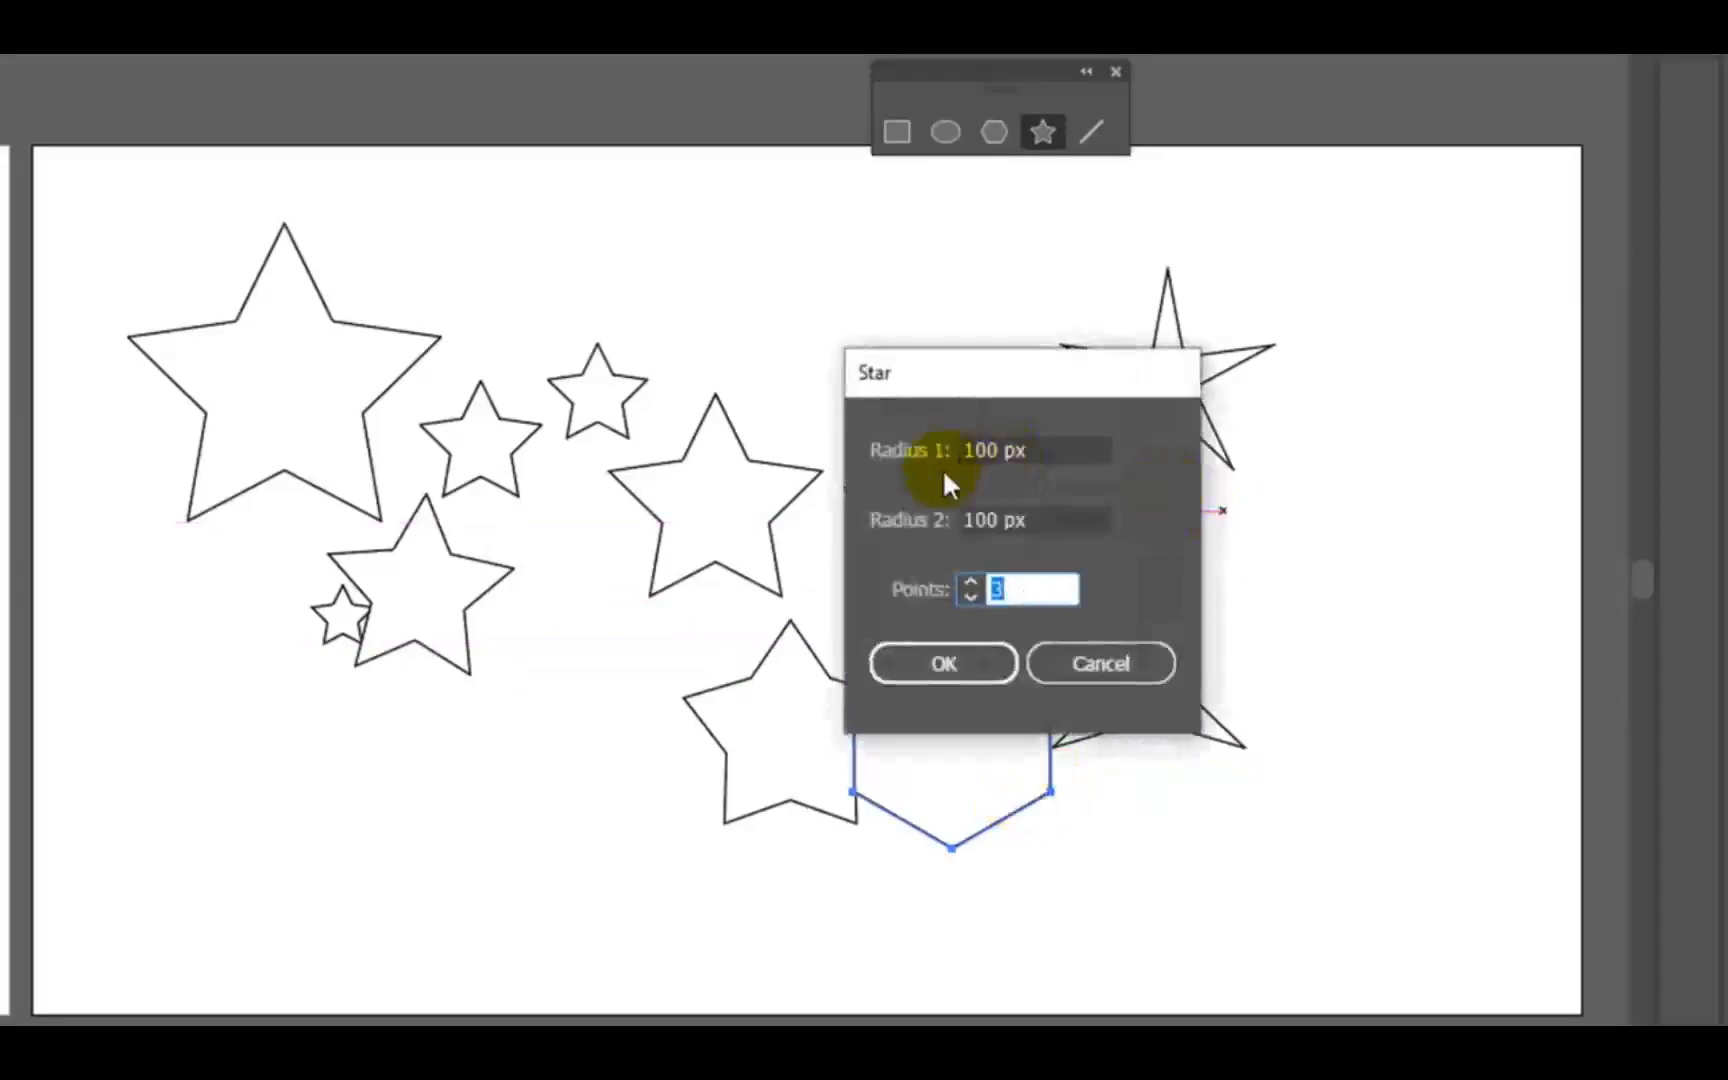
drag(1005, 519, 893, 513)
text(50)
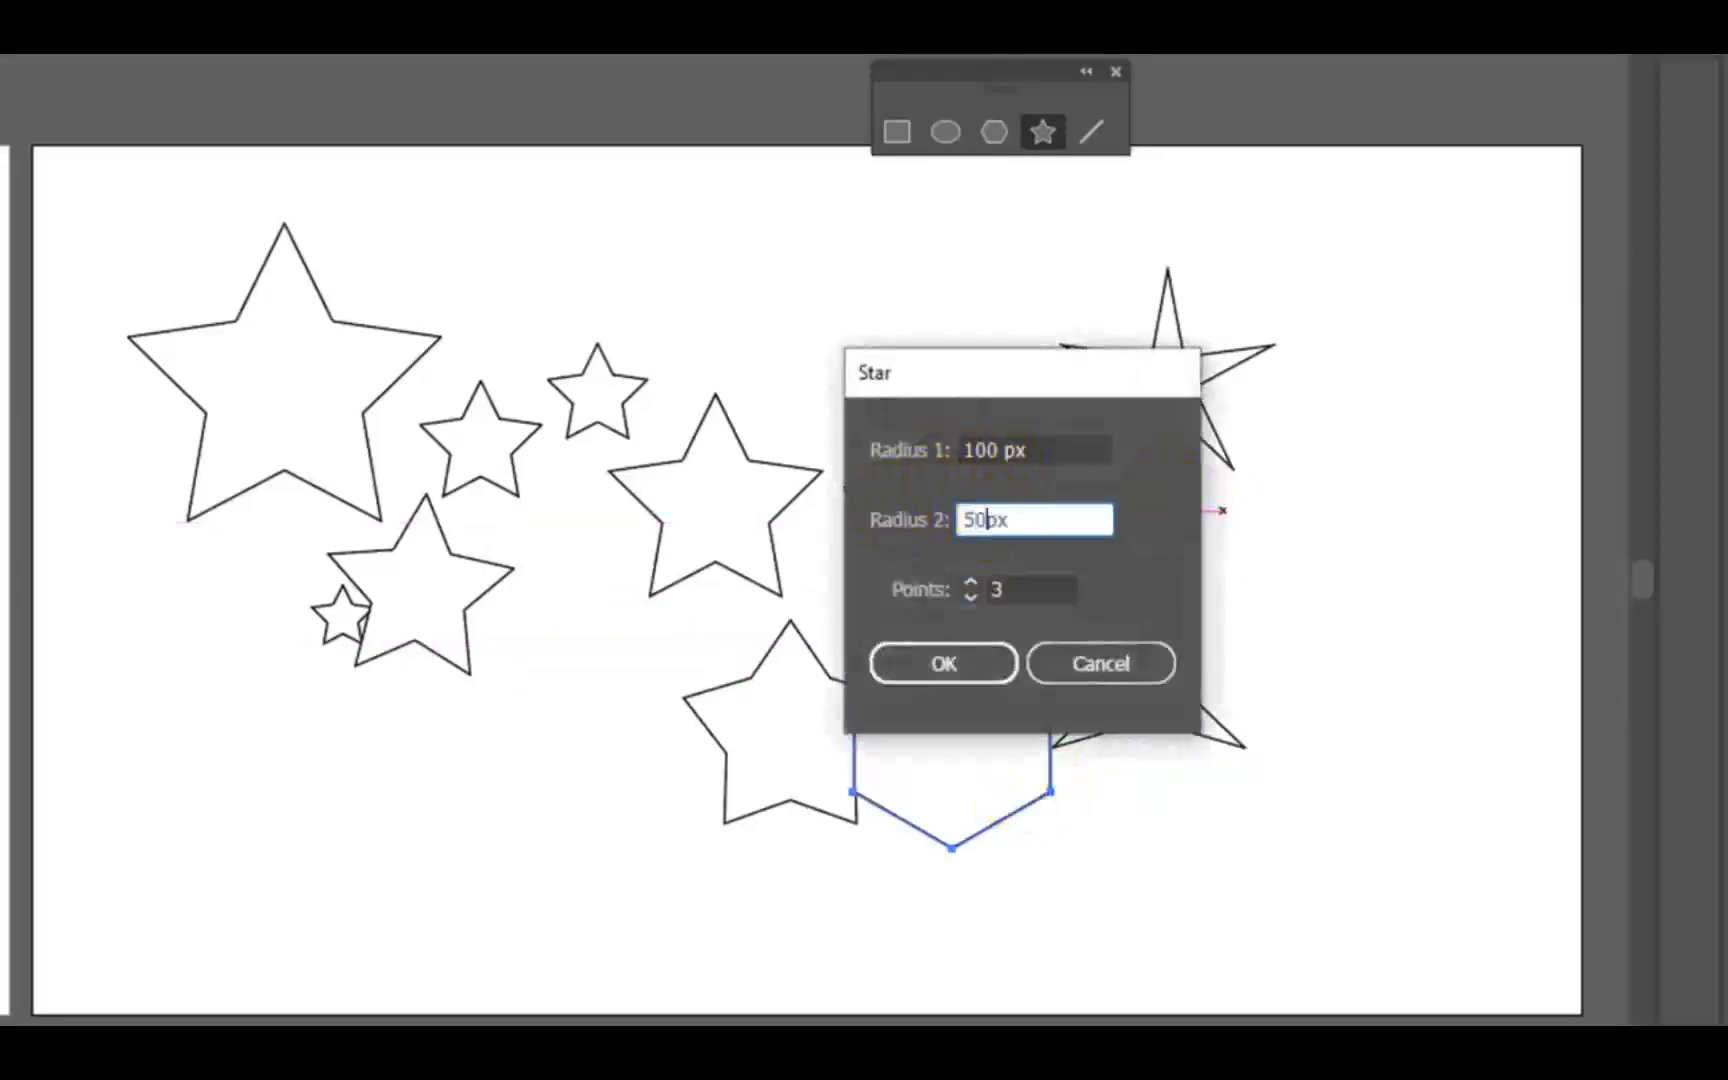
click(952, 666)
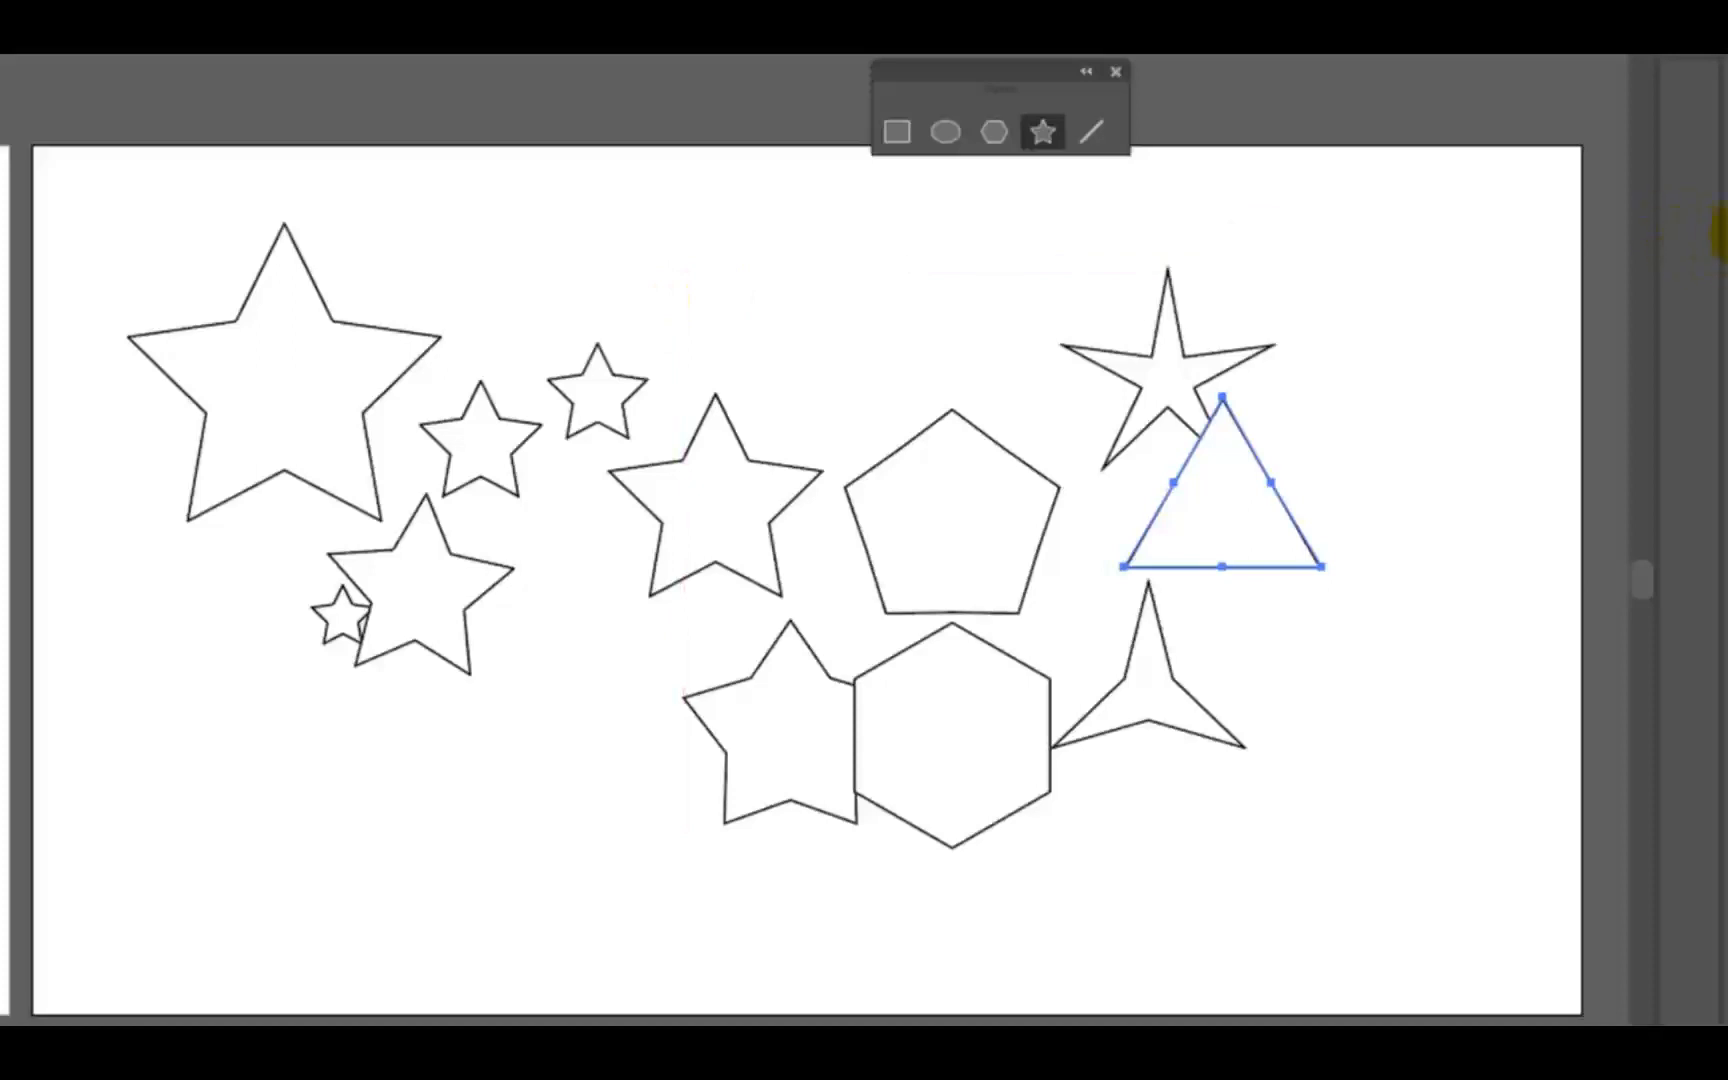
- Deselect the triangle and add a fifth artboard beside the fourth one
key(v)
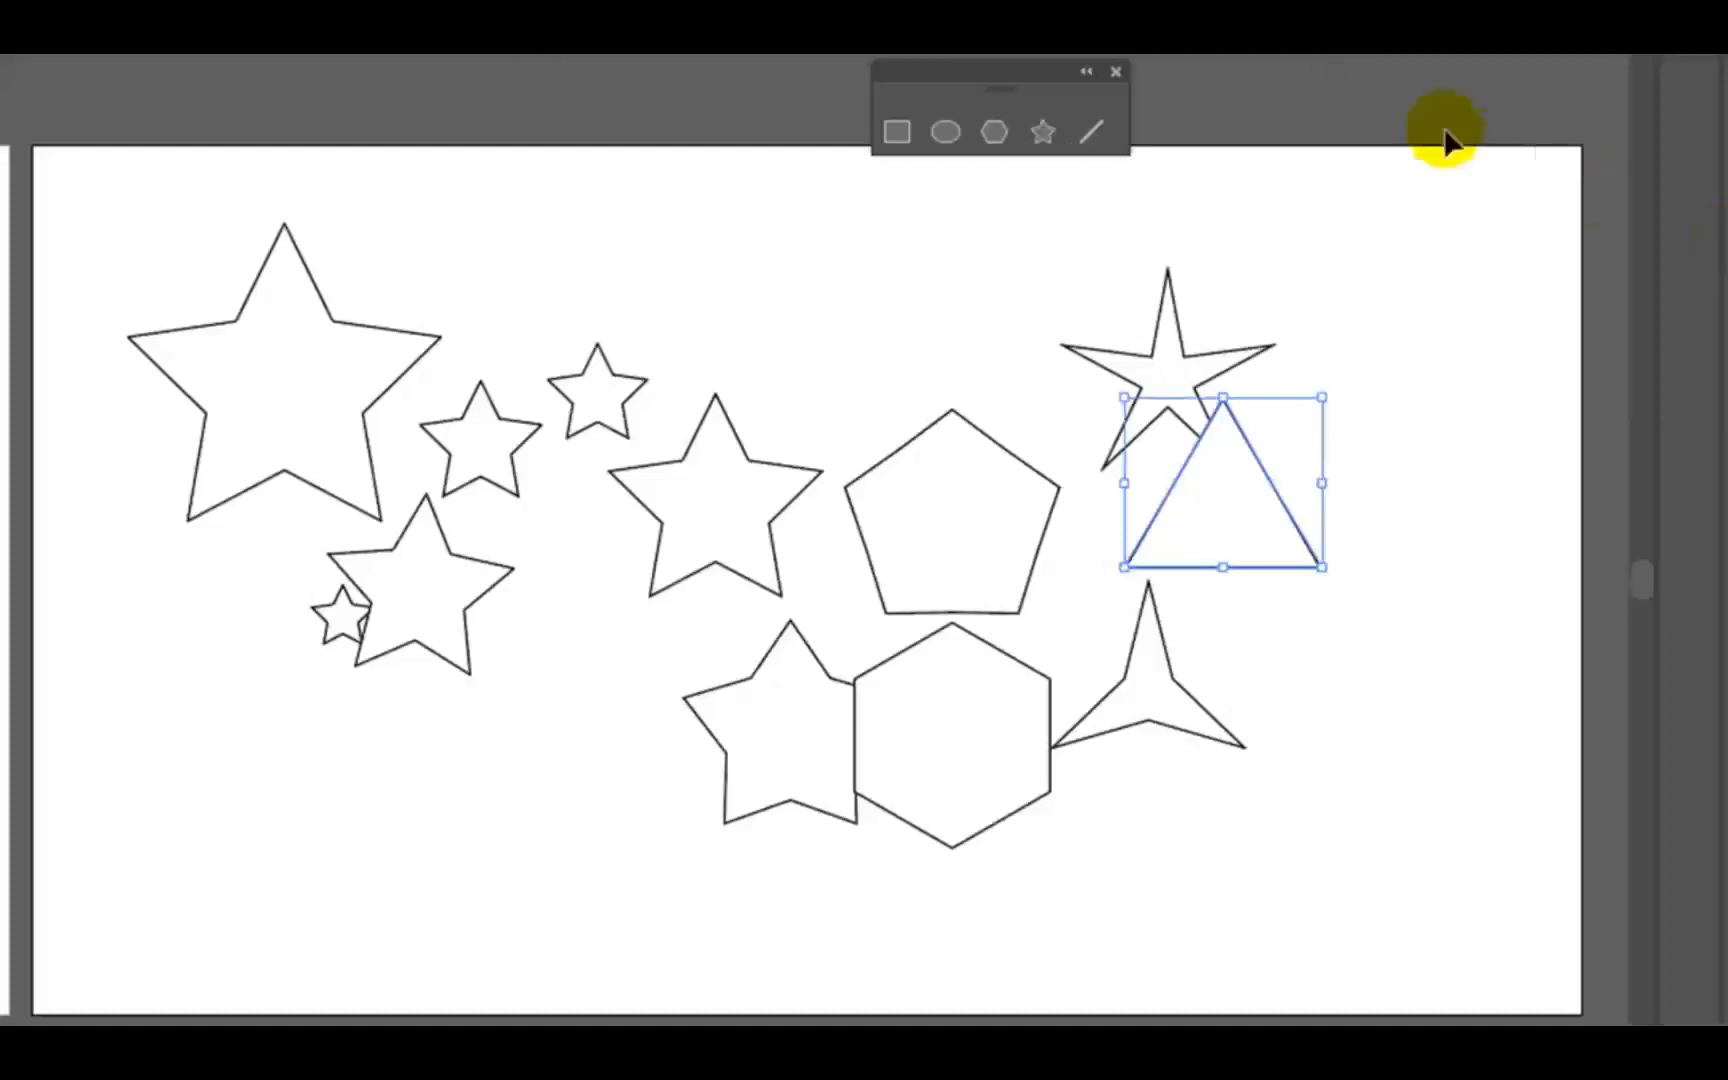
click(1413, 245)
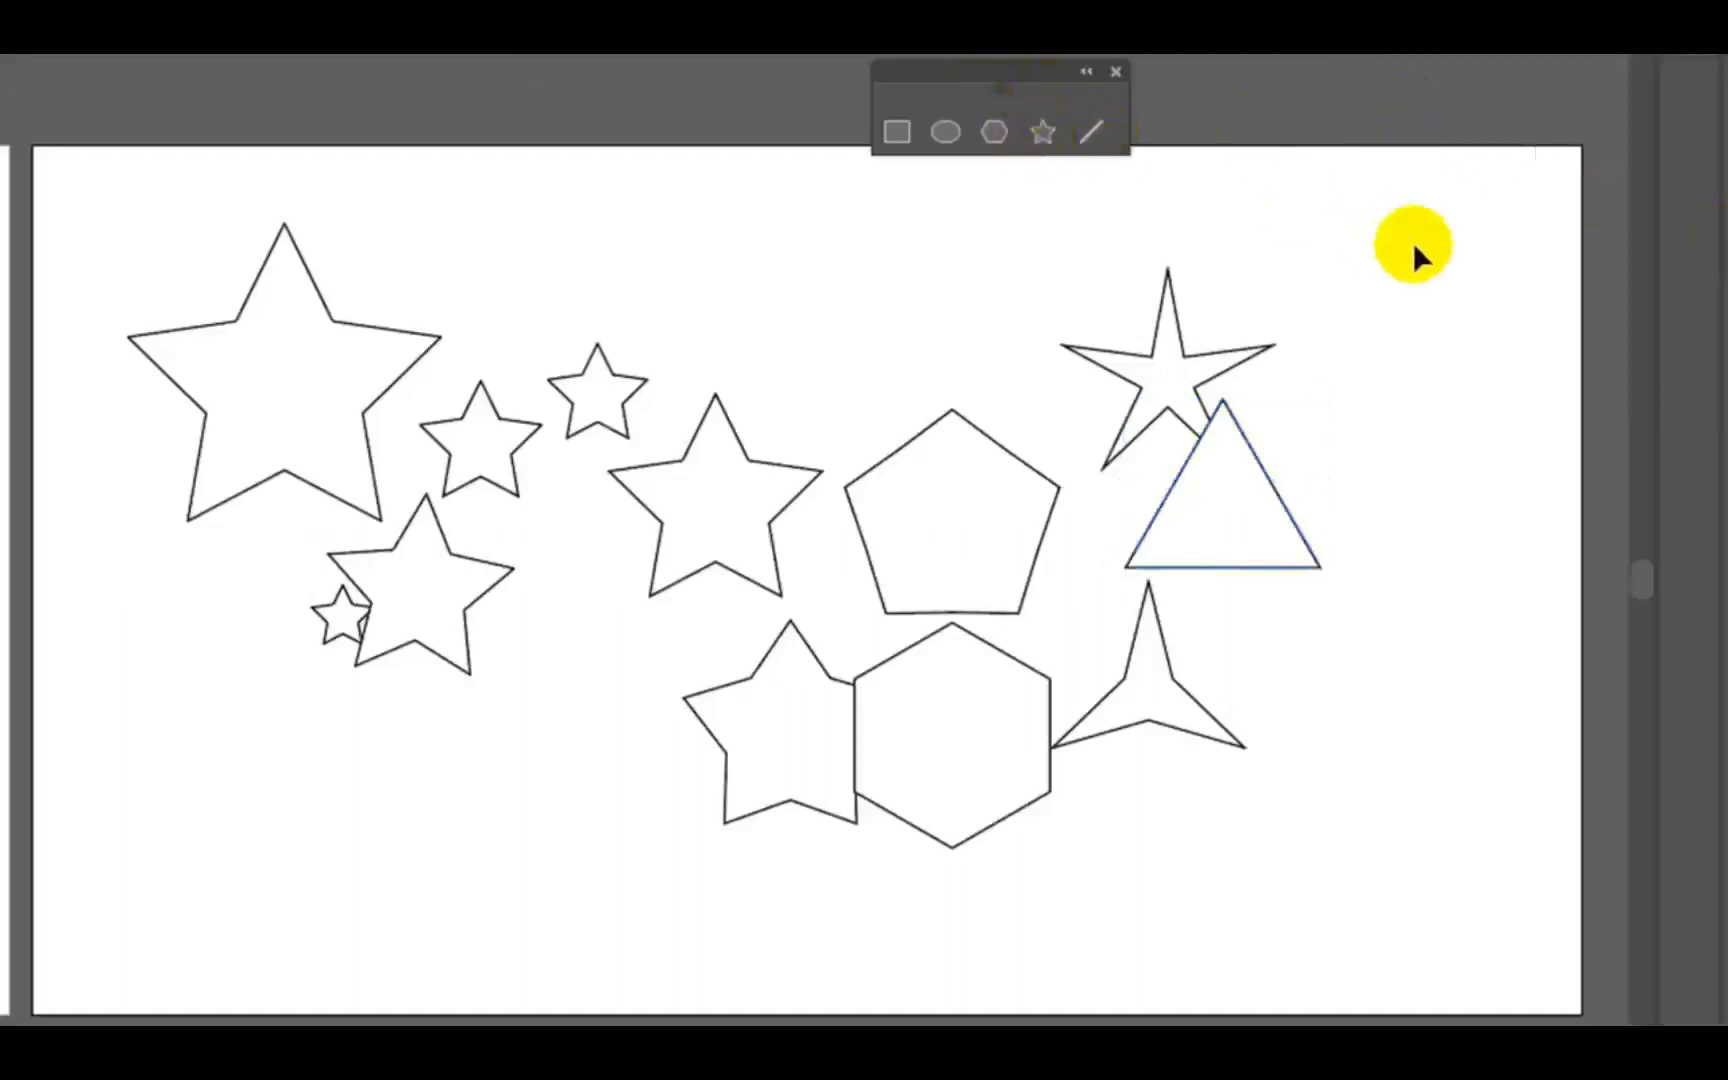
click(1668, 305)
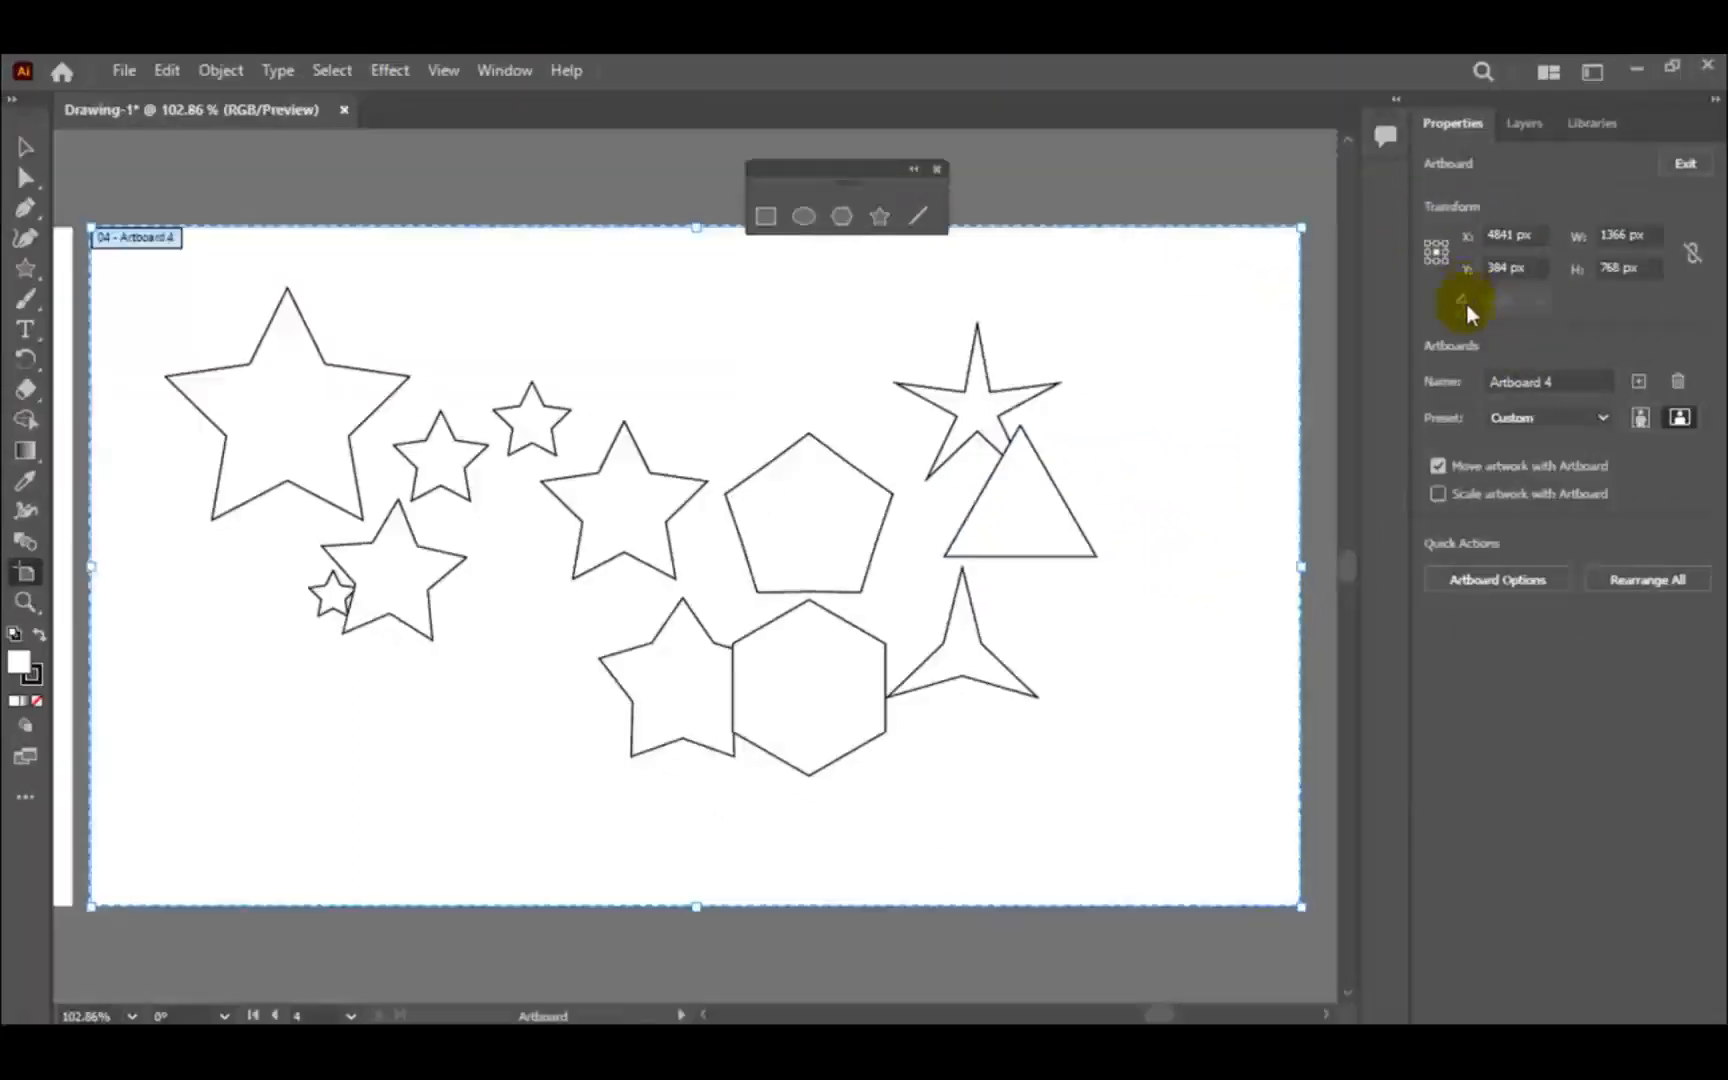
click(1639, 381)
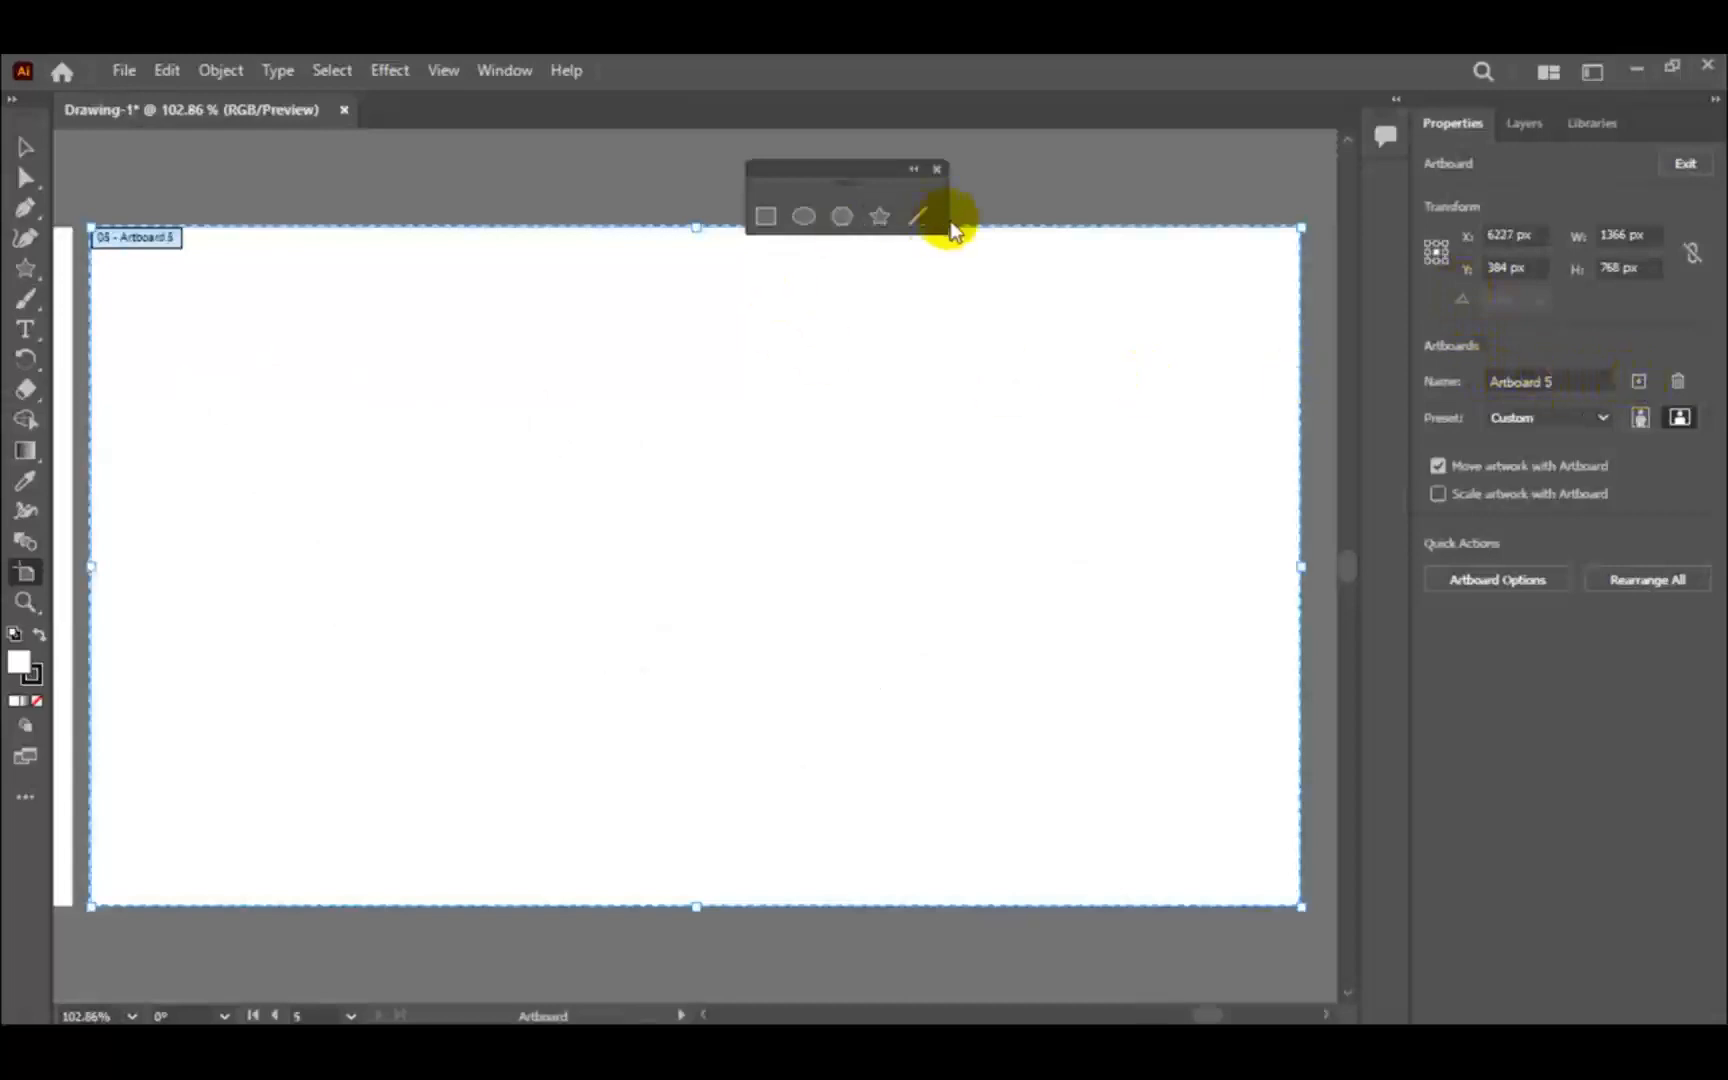
- Draw six straight line segments of different lengths and angles freehand in the left part of the fifth artboard, the first one horizontal
click(917, 215)
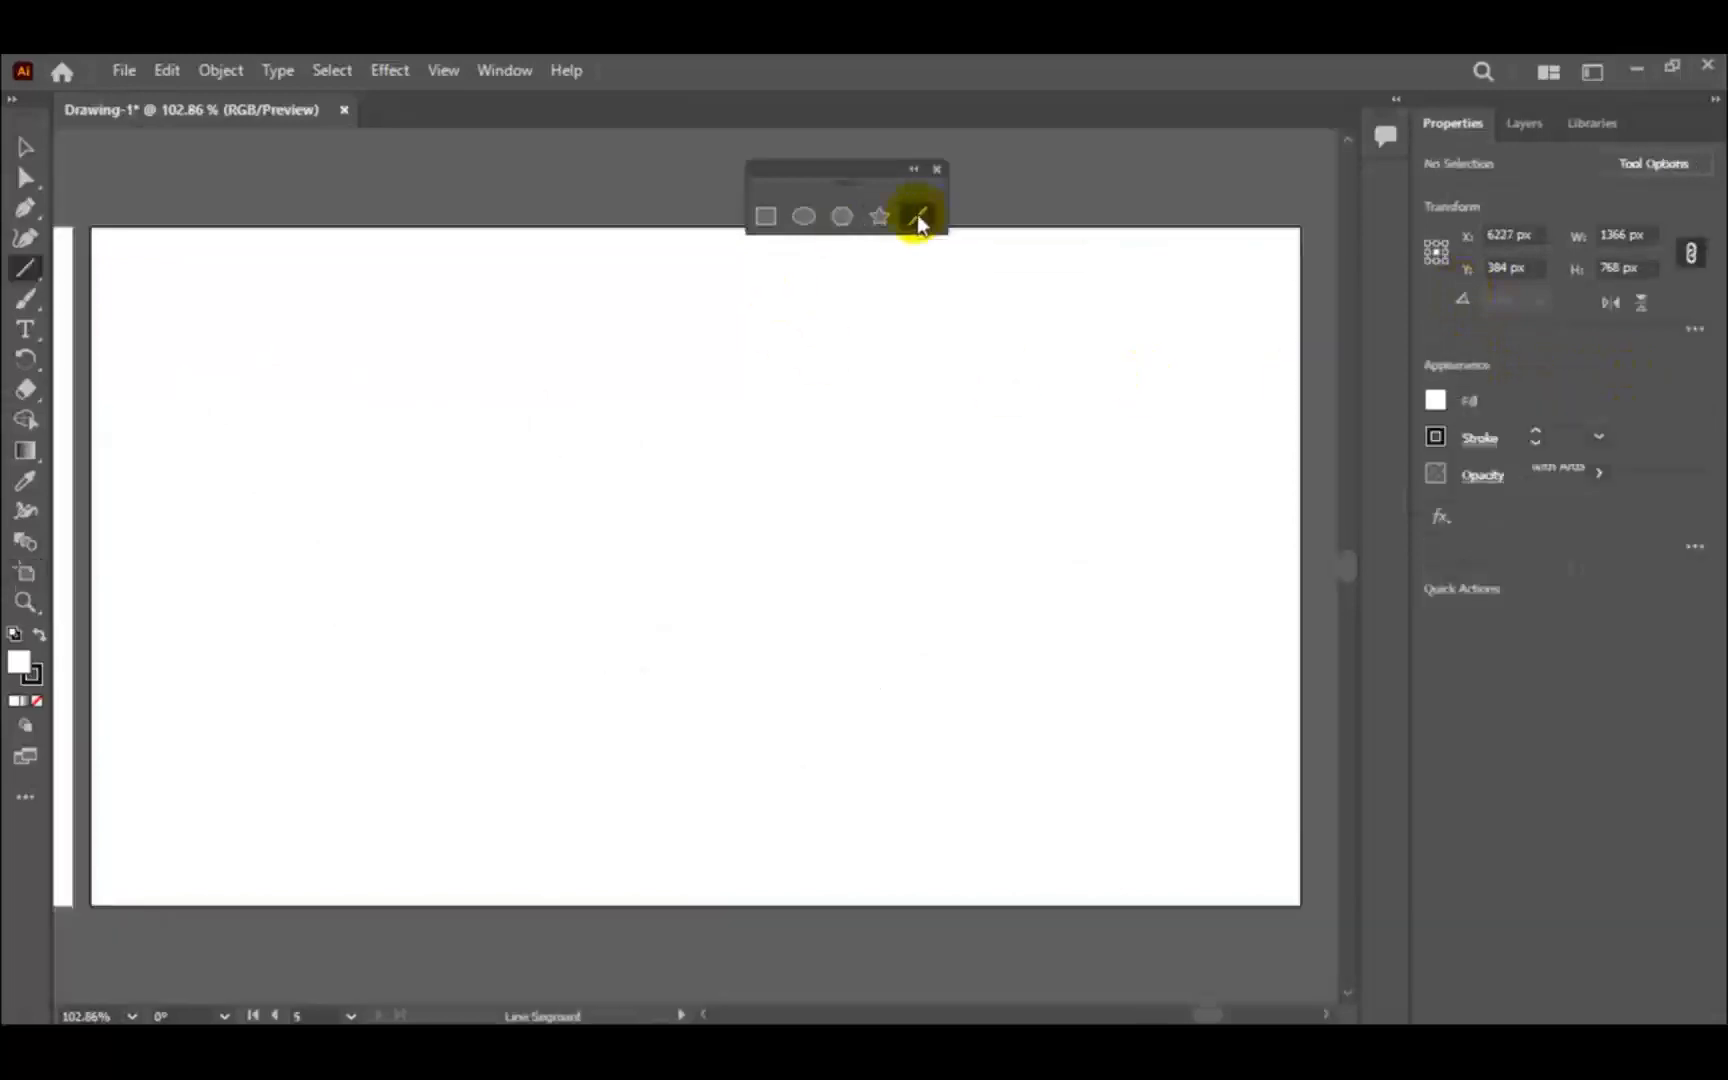
drag(188, 349, 452, 350)
mouse_move(222, 382)
mouse_down()
mouse_move(242, 500)
mouse_move(316, 517)
mouse_move(303, 523)
mouse_up()
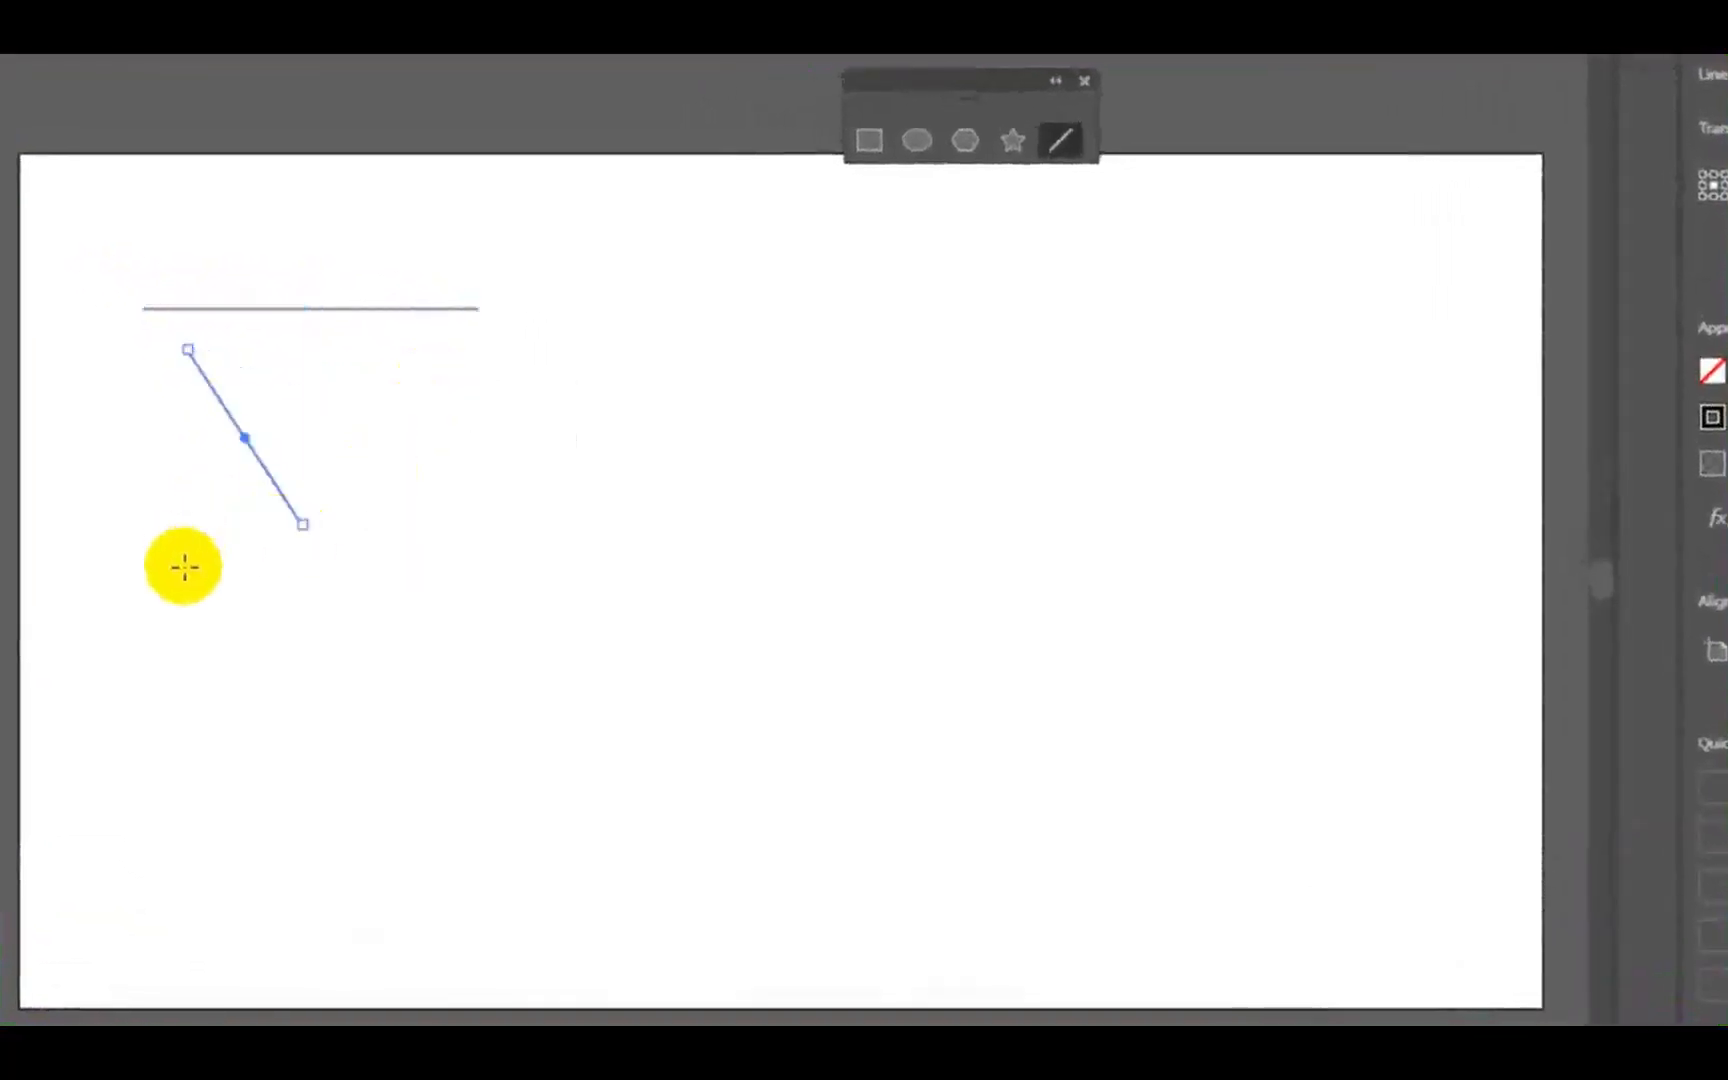
drag(183, 566, 322, 562)
mouse_move(333, 630)
mouse_down()
mouse_move(291, 758)
mouse_move(167, 745)
mouse_up()
drag(366, 436, 451, 428)
click(388, 490)
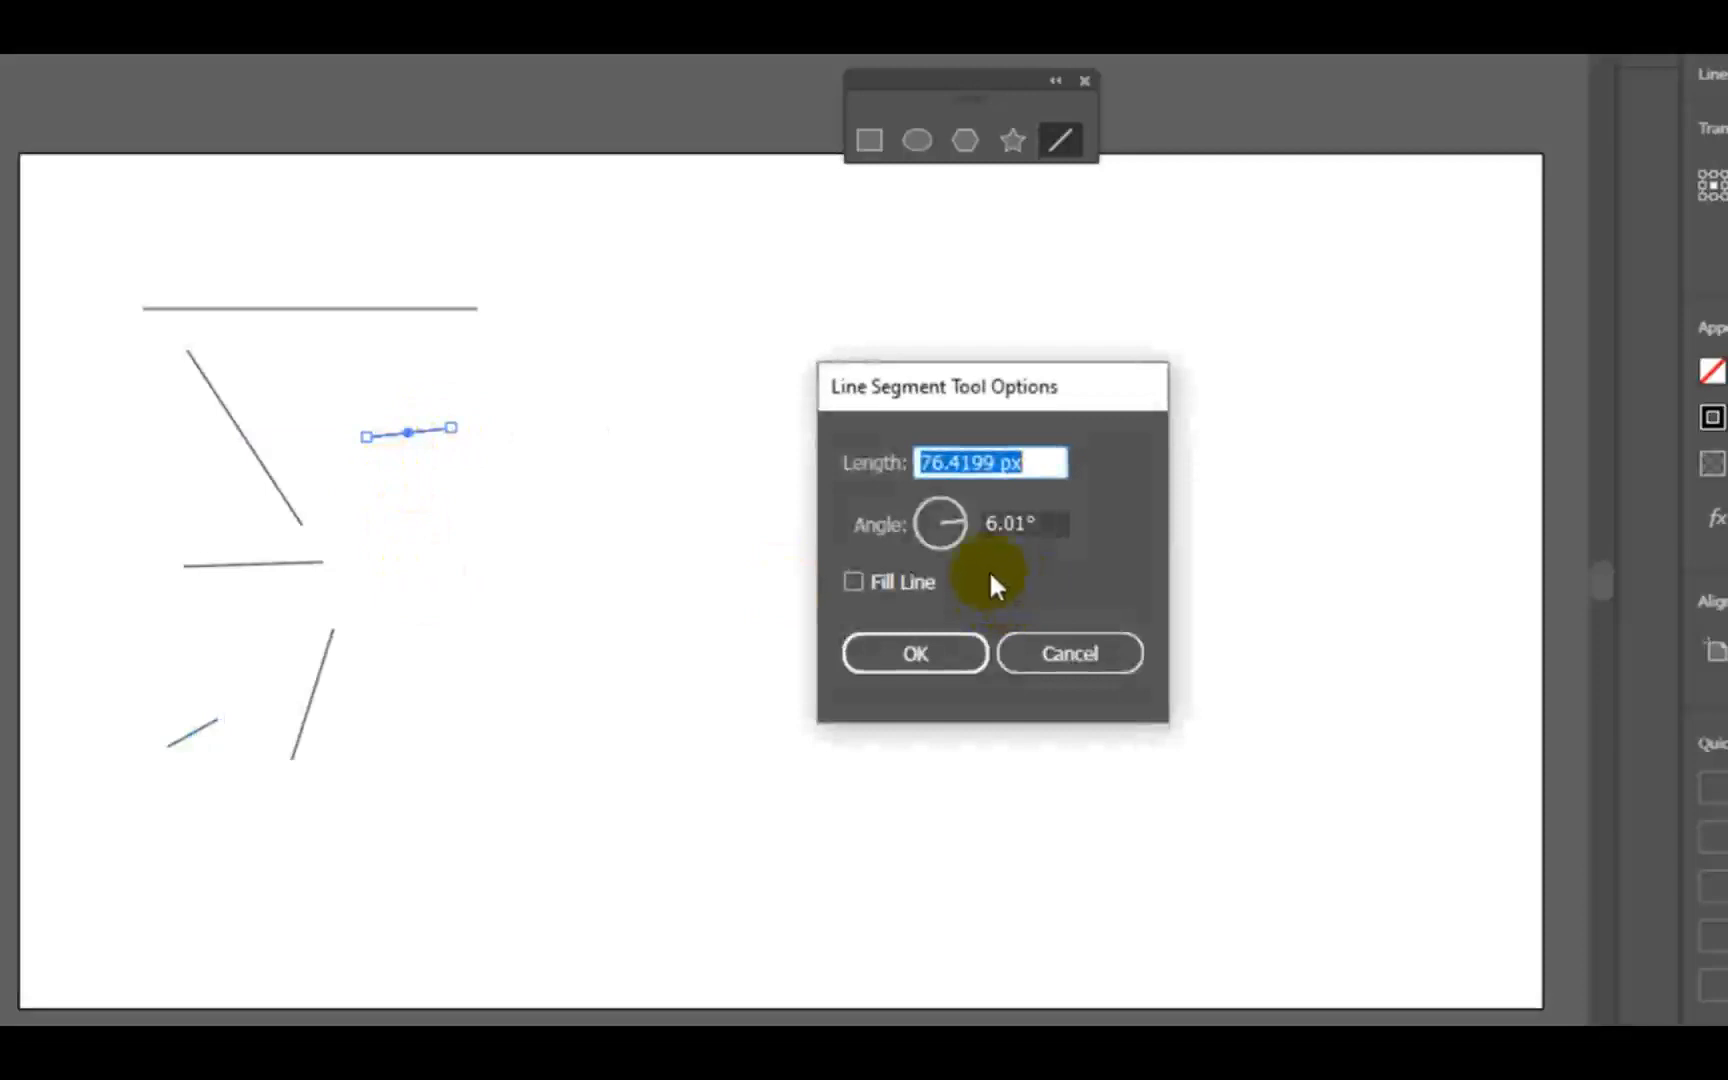
click(1080, 653)
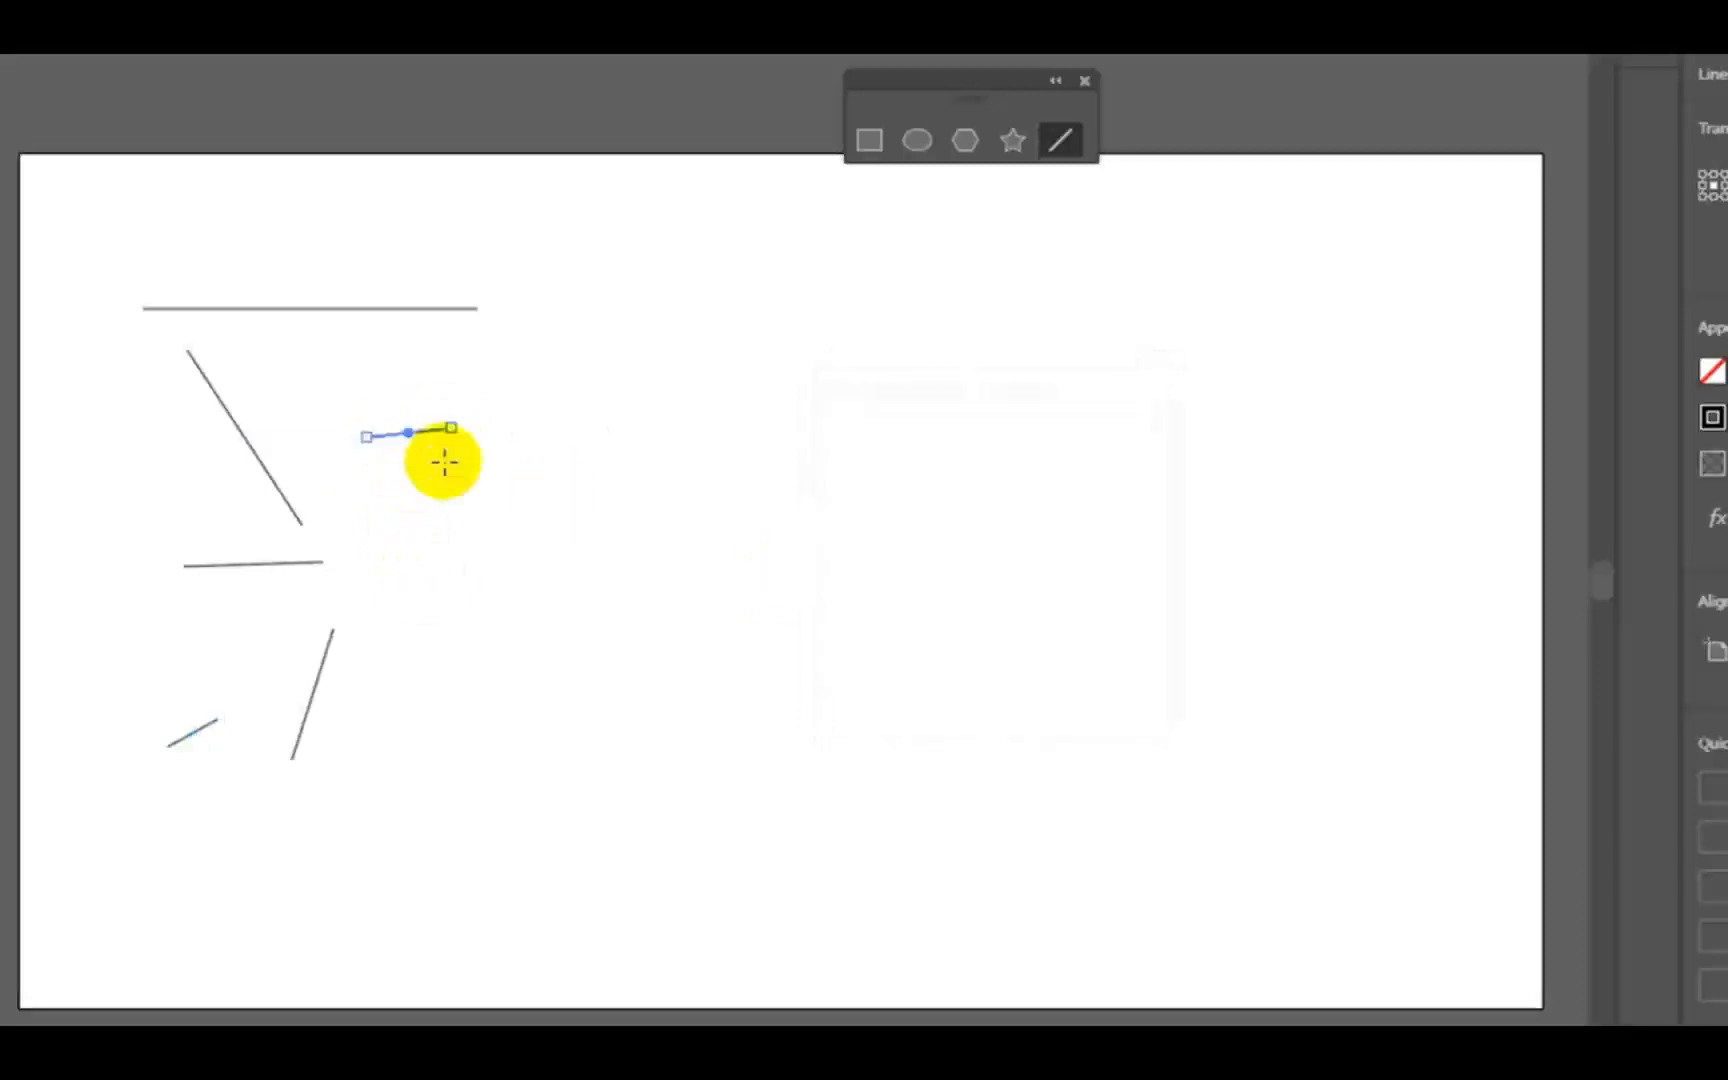
click(458, 508)
key(Escape)
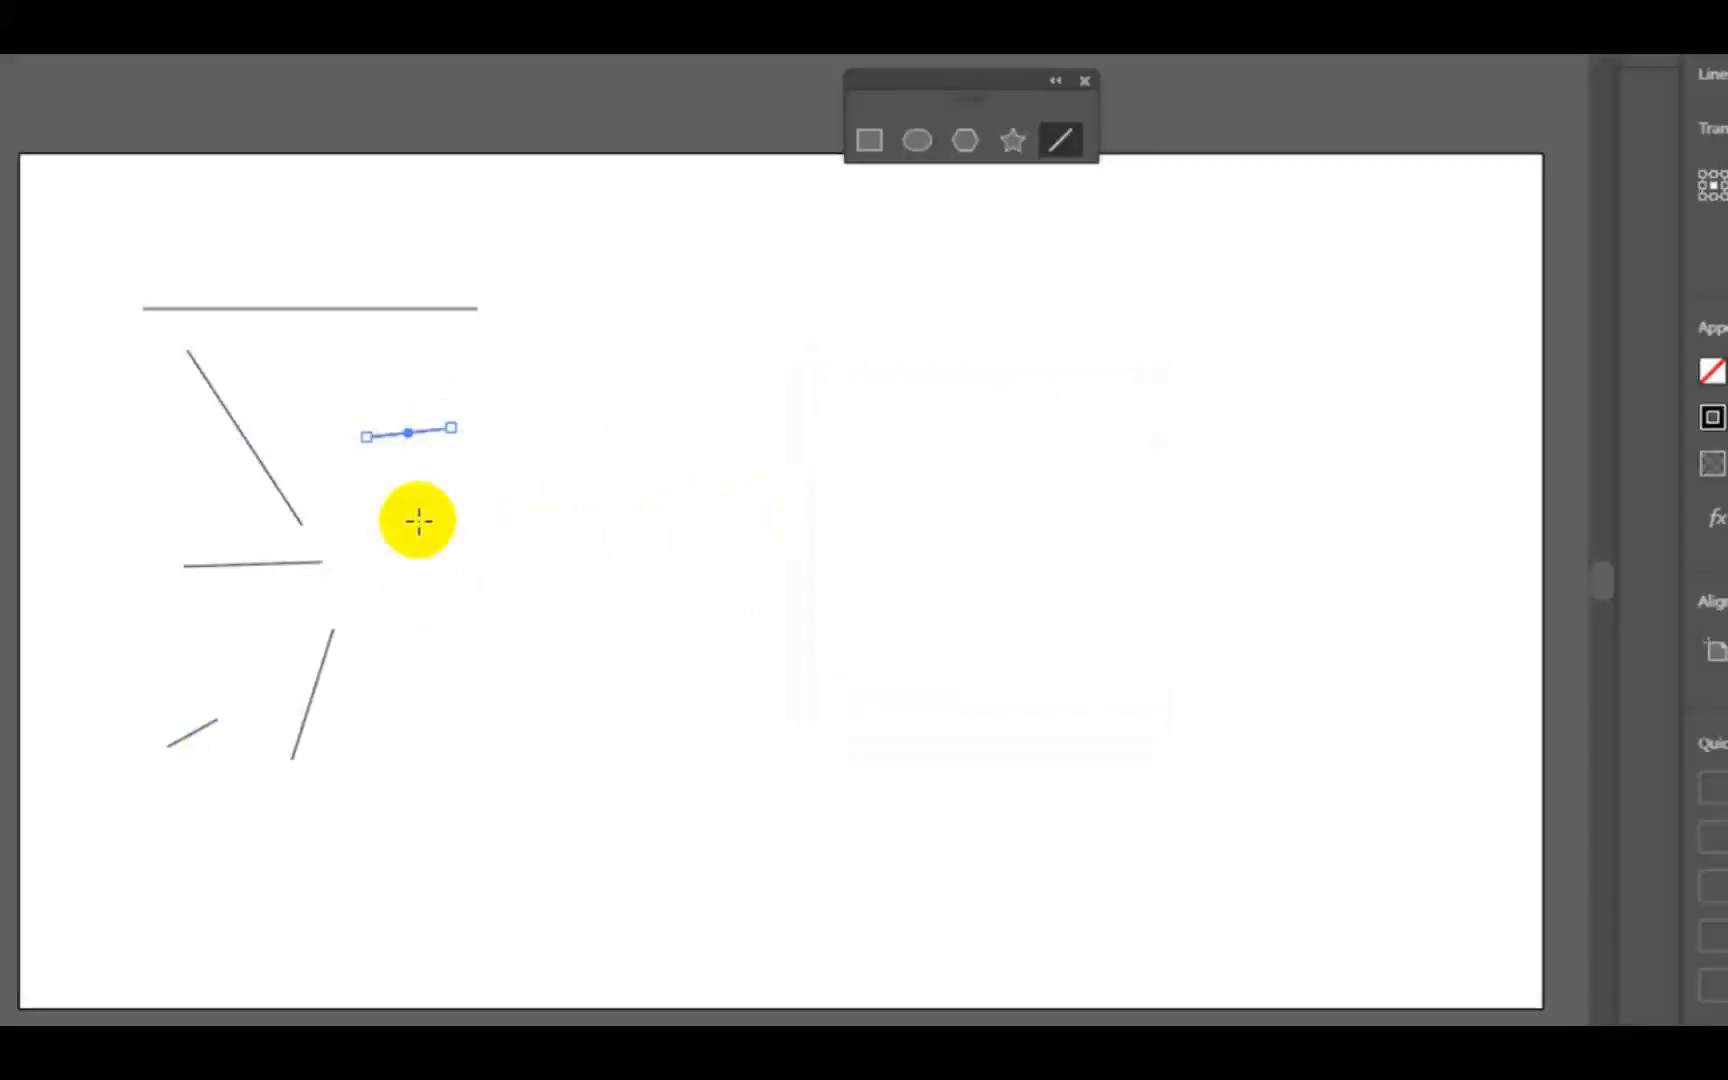
- Undo the last short freehand segment and create a 200 px line segment at 0° in the space beside the slanted lines
key(ctrl+z)
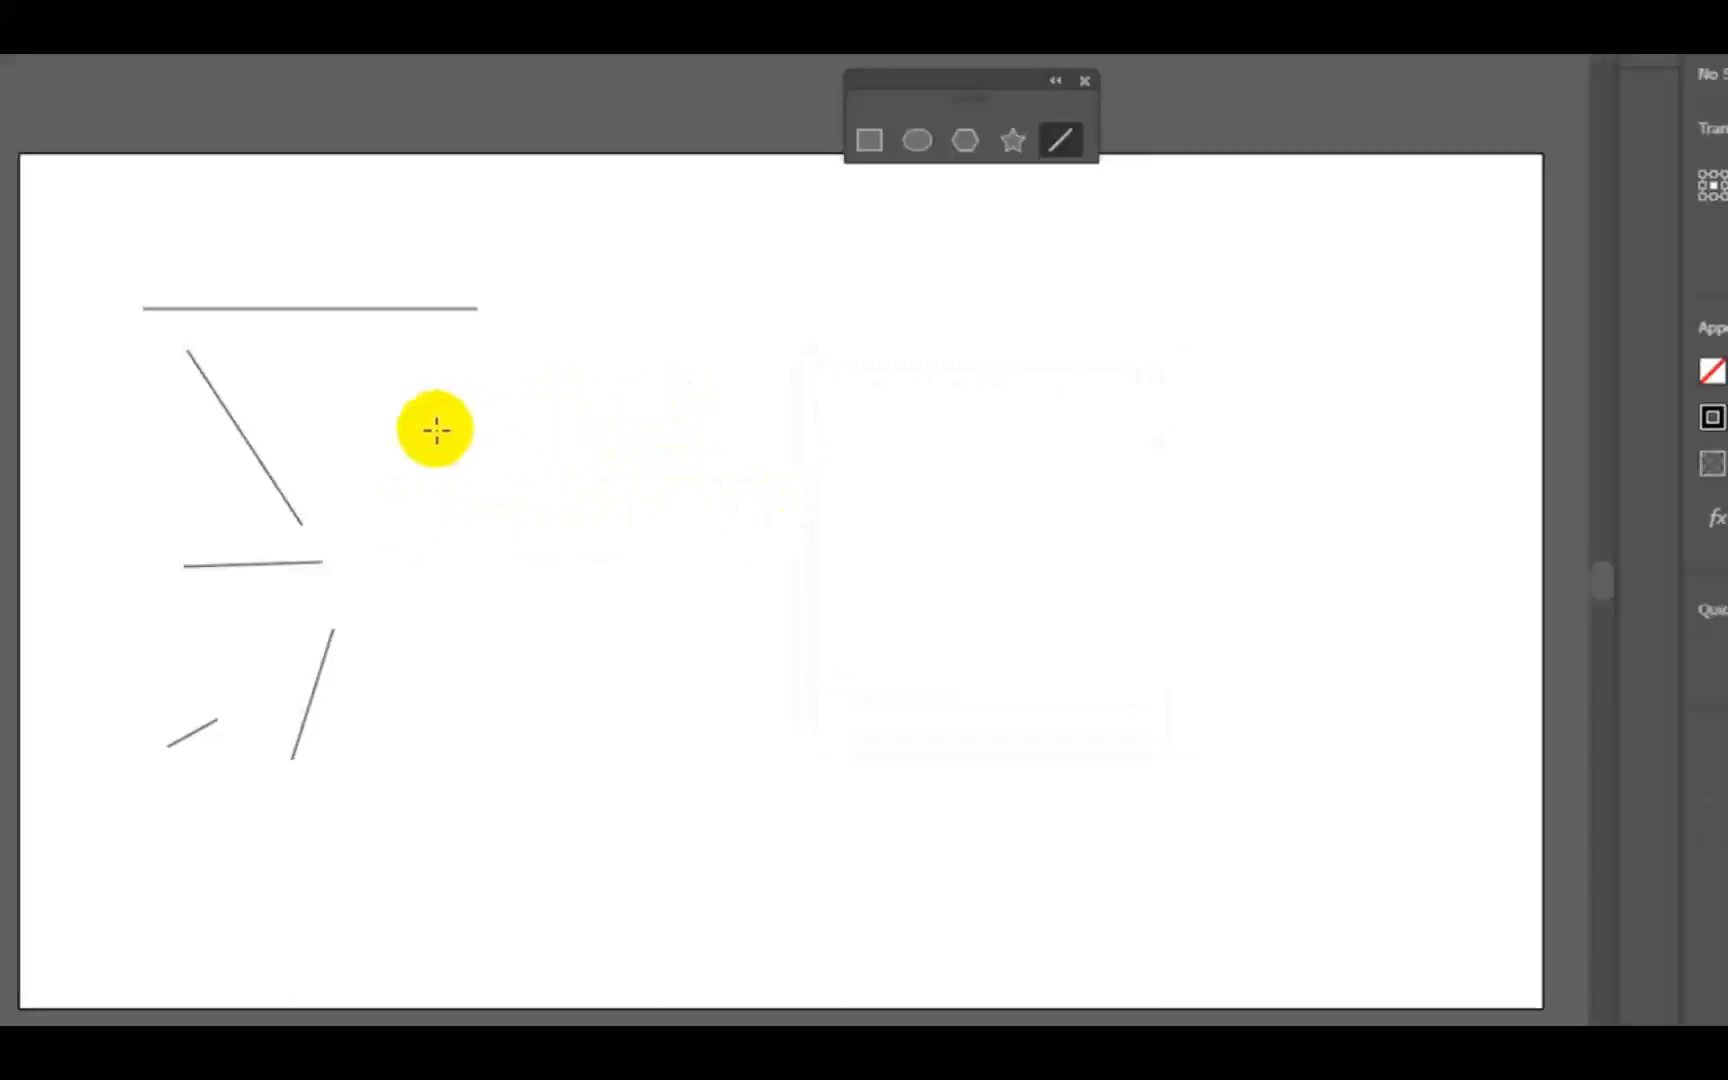
click(549, 441)
drag(1050, 462, 791, 464)
text(100)
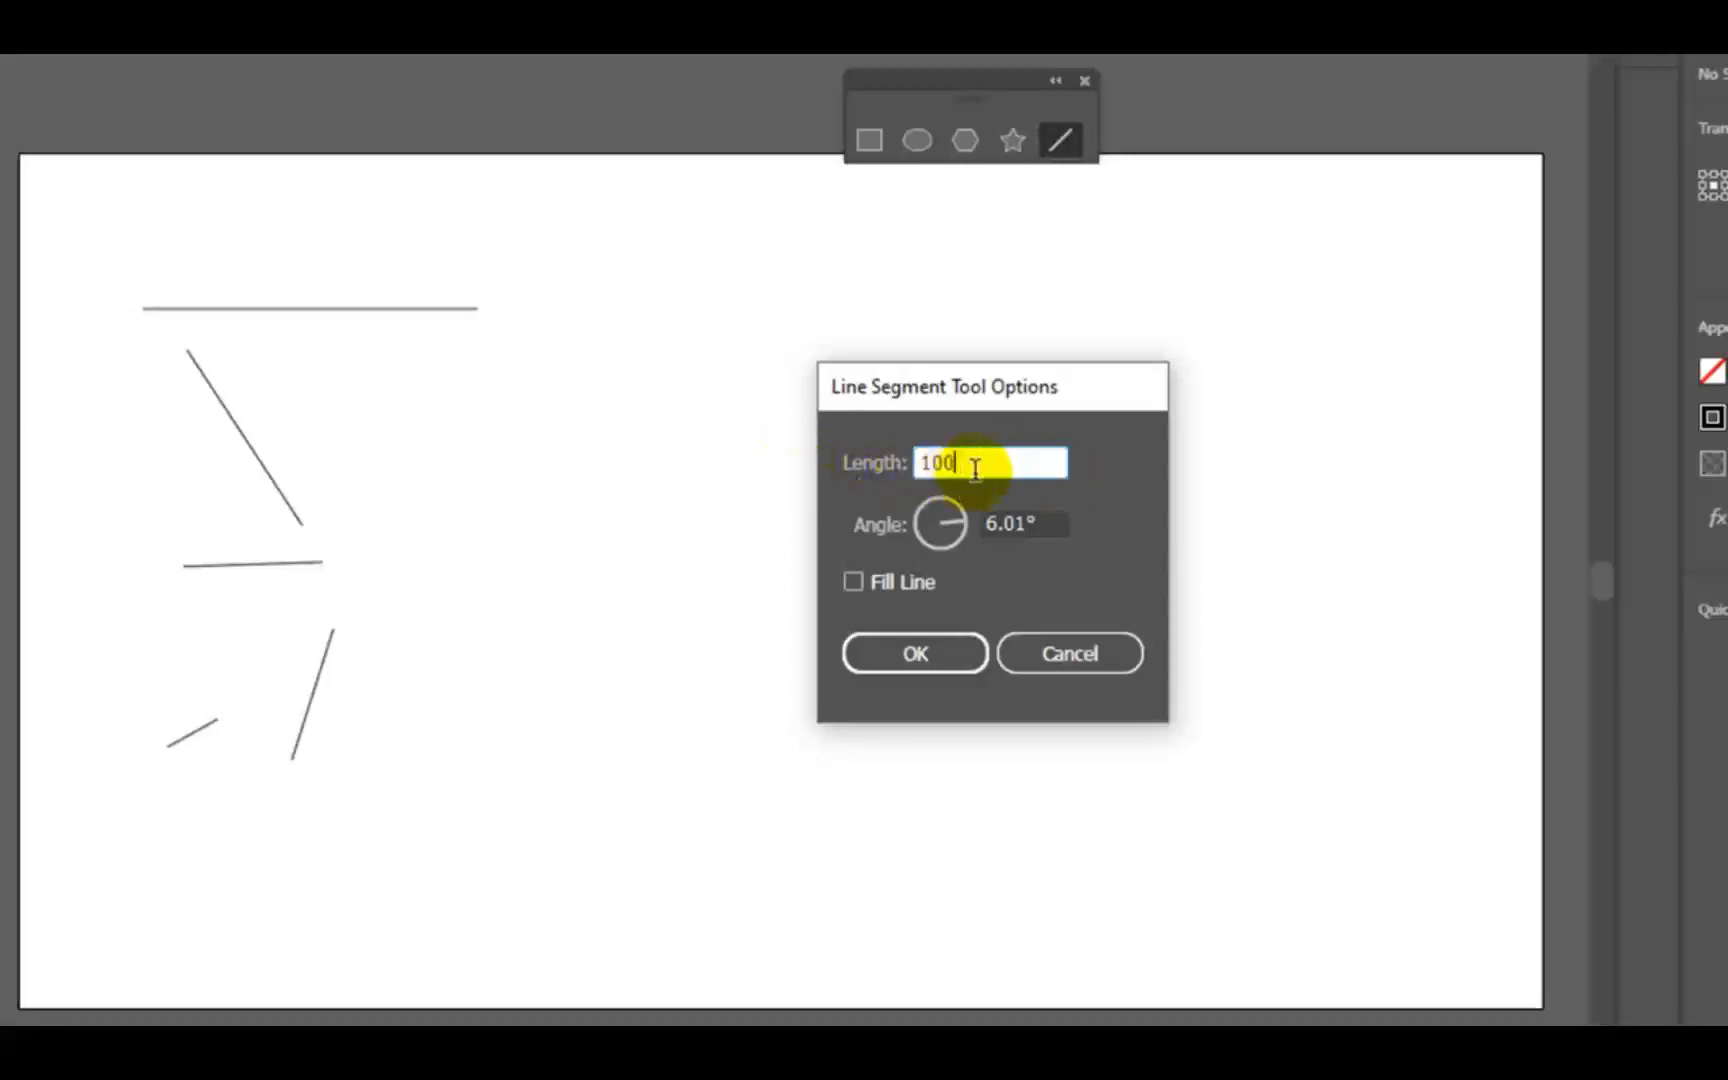
drag(965, 463, 818, 396)
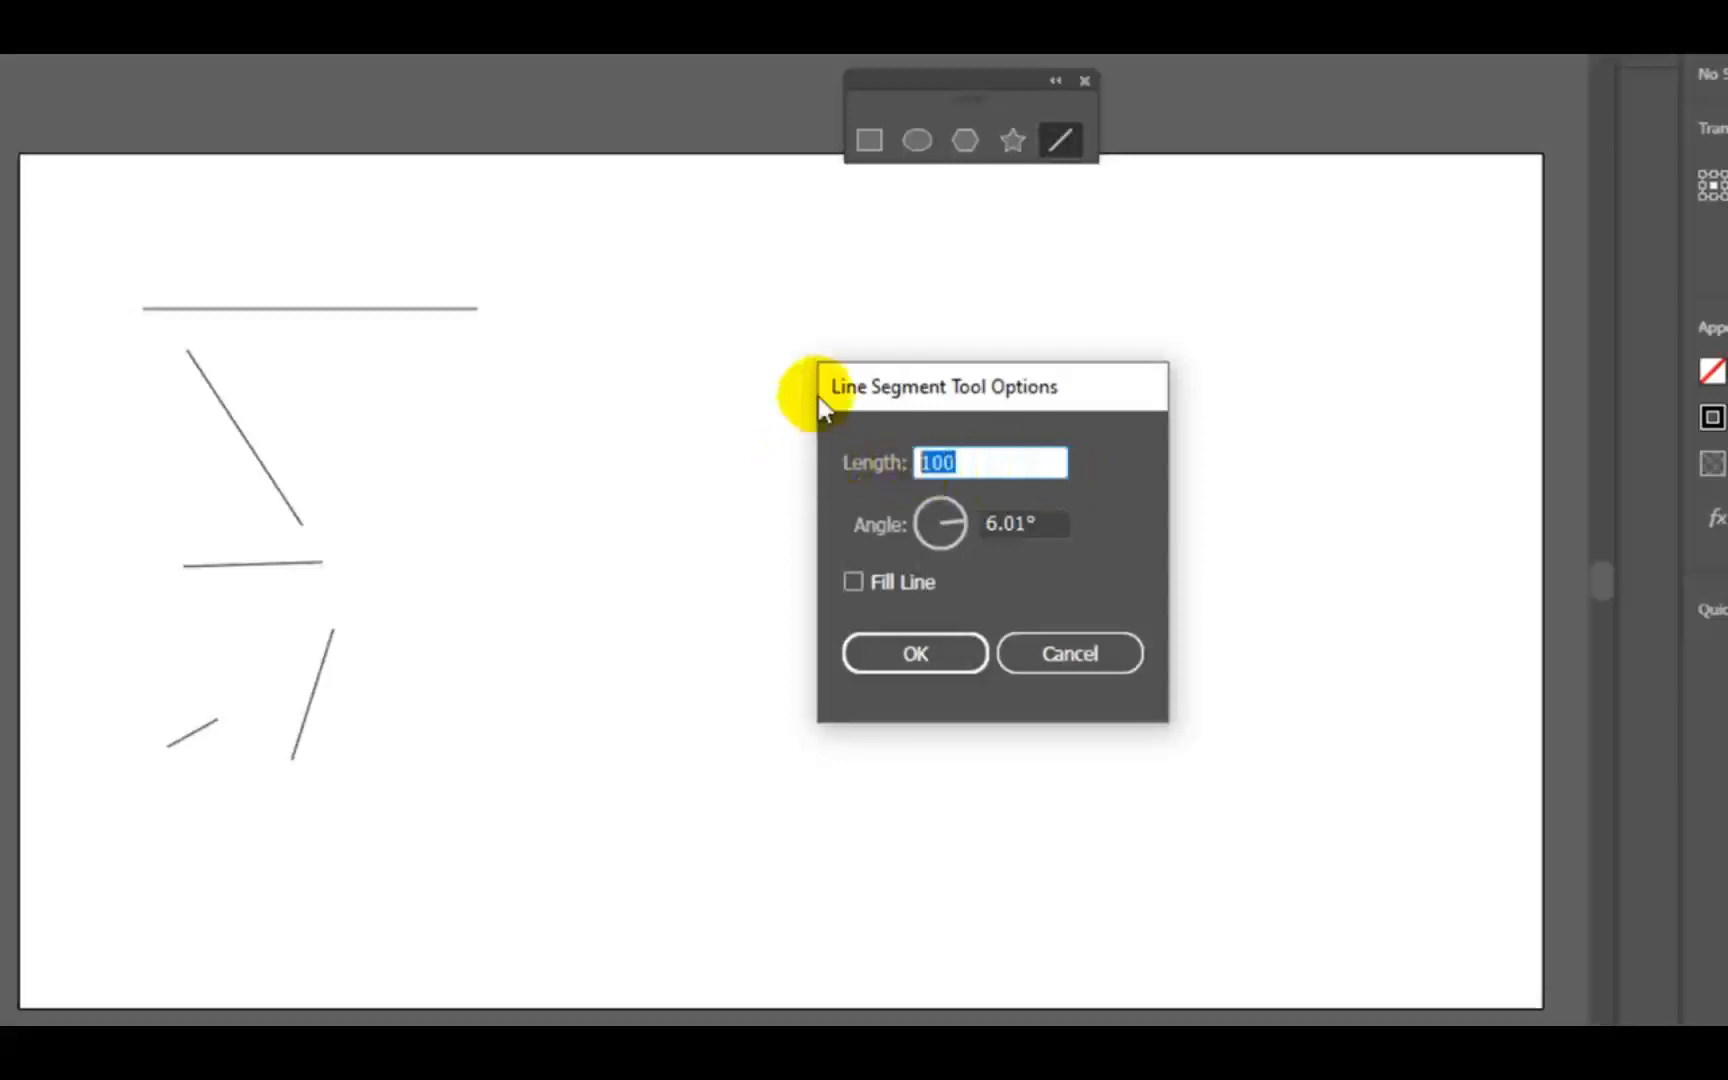
text(200)
drag(1082, 515, 864, 418)
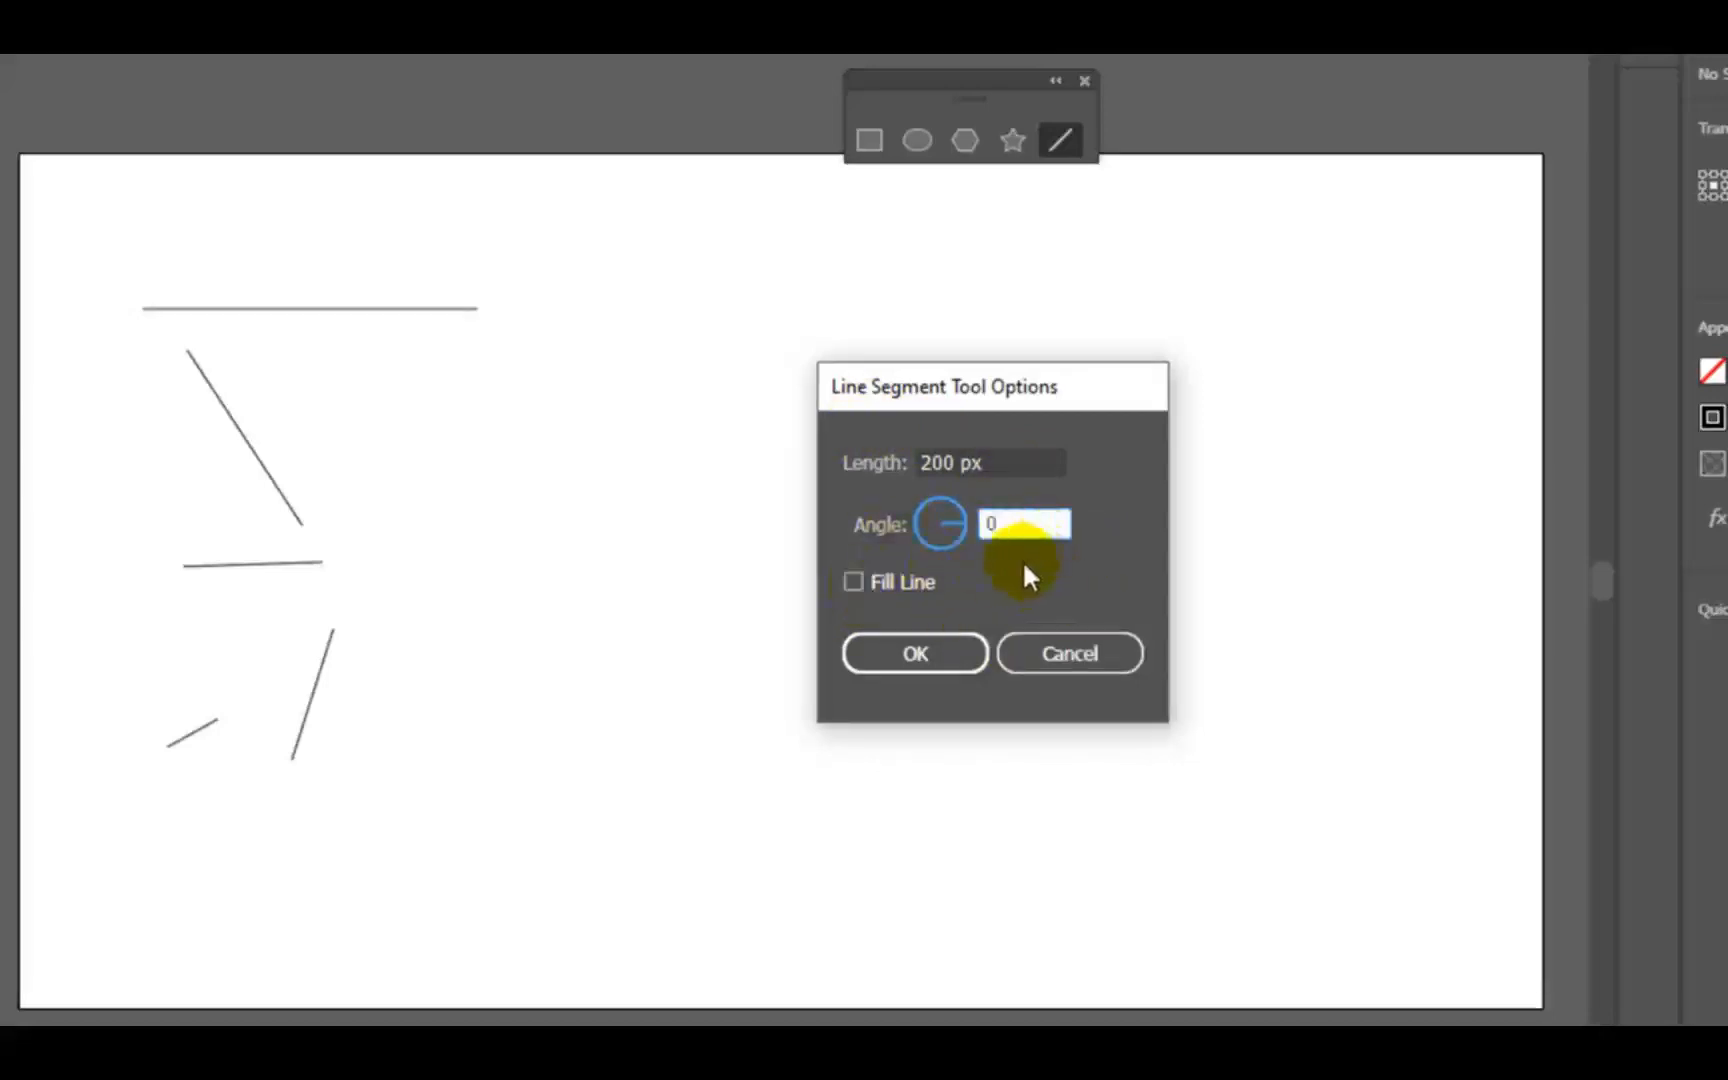
click(950, 652)
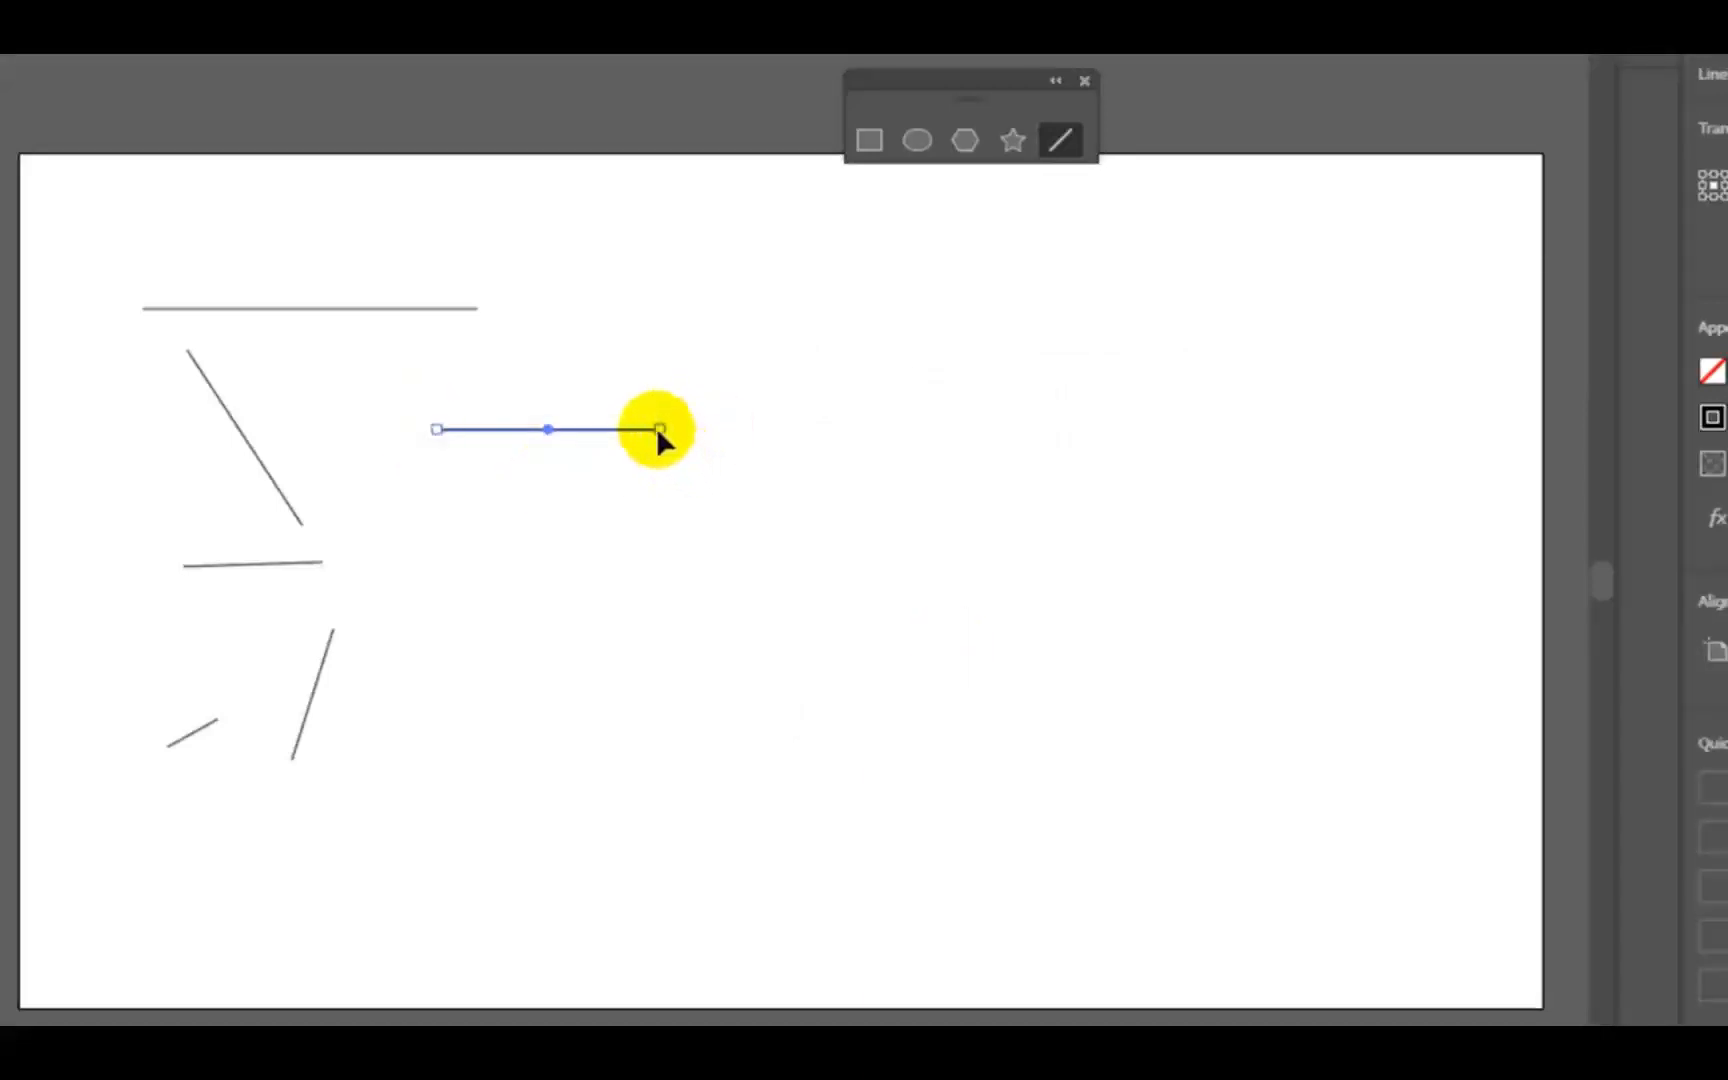
- Lengthen the new horizontal segment equally at both ends to about two and a half times its length, and deselect it
drag(658, 429, 956, 429)
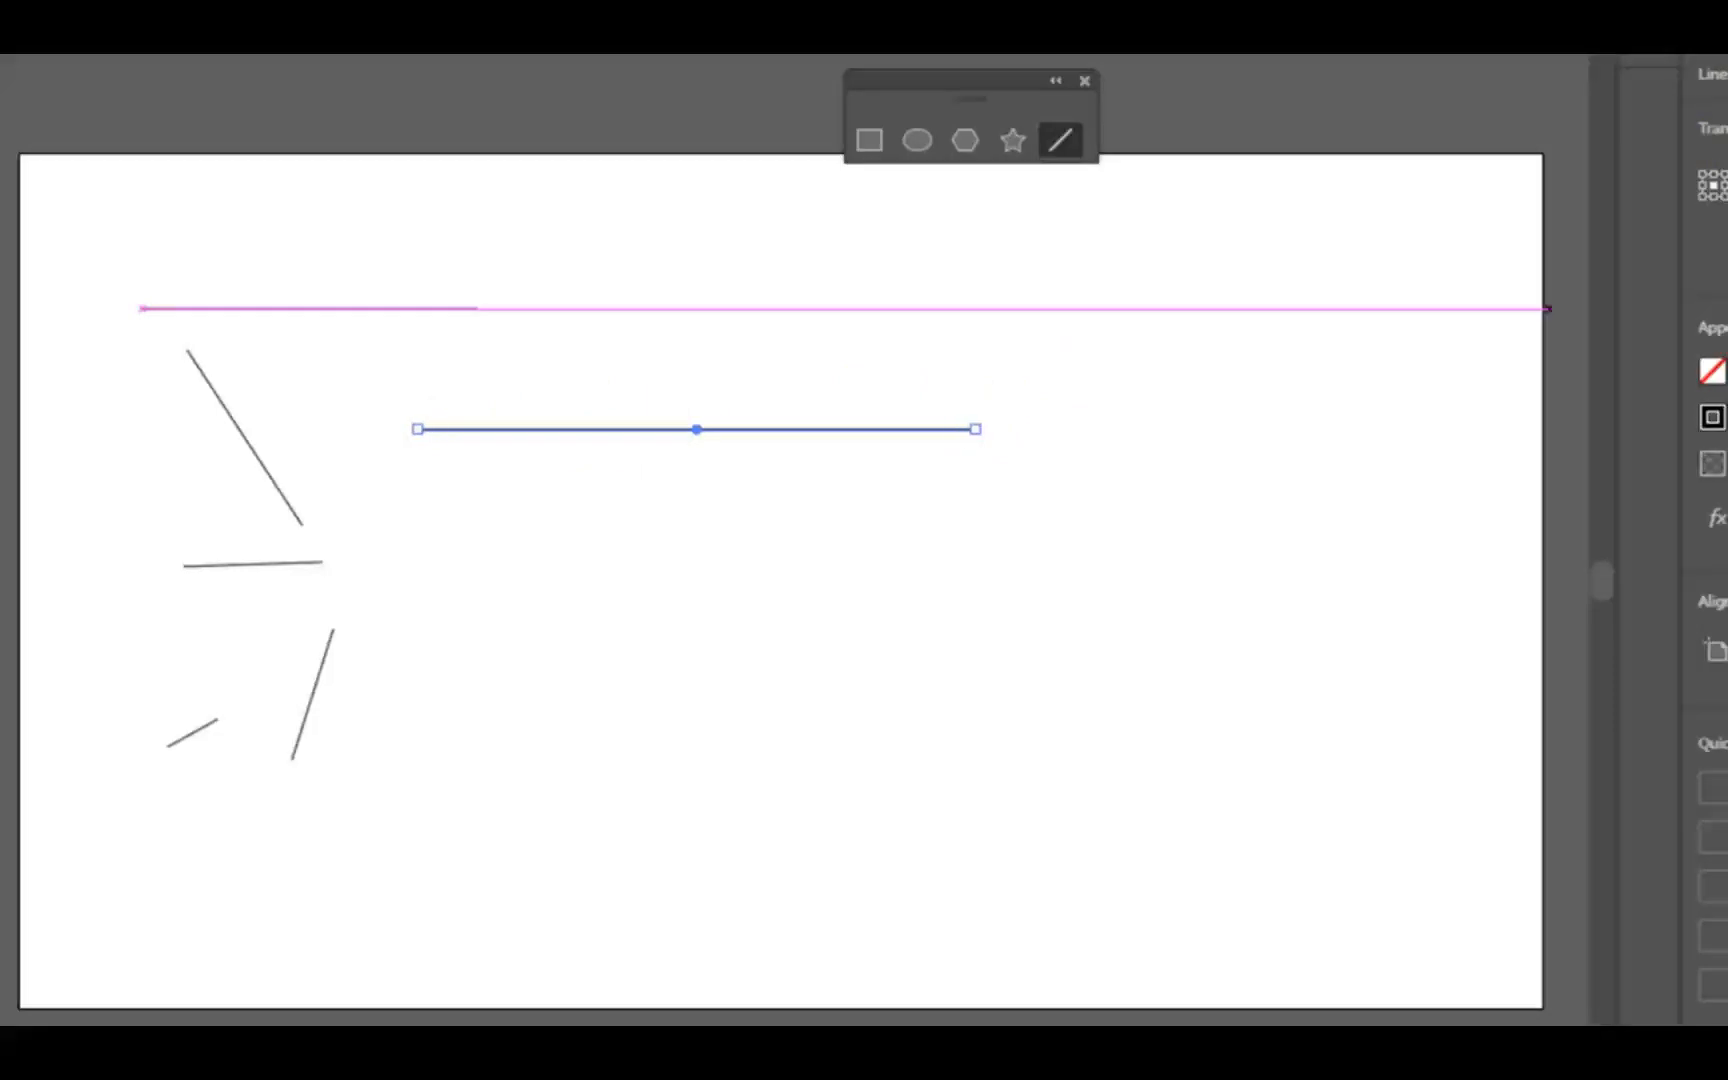
key(v)
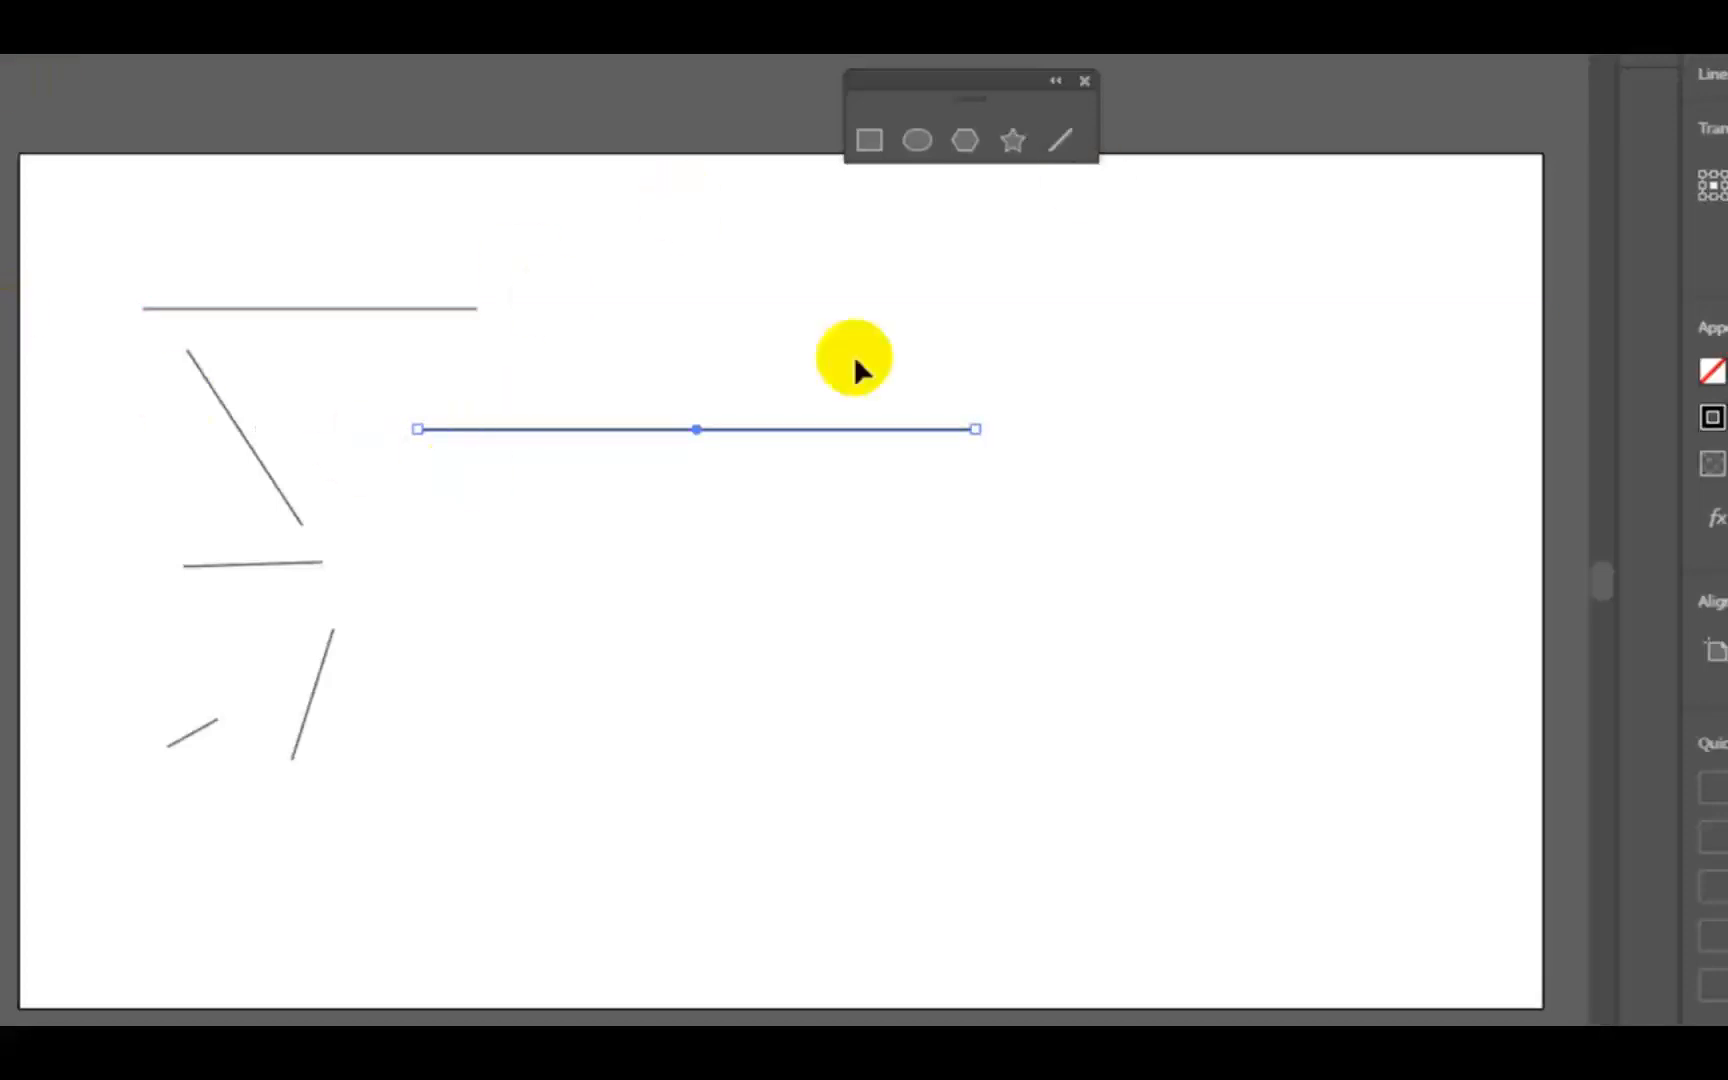
click(865, 396)
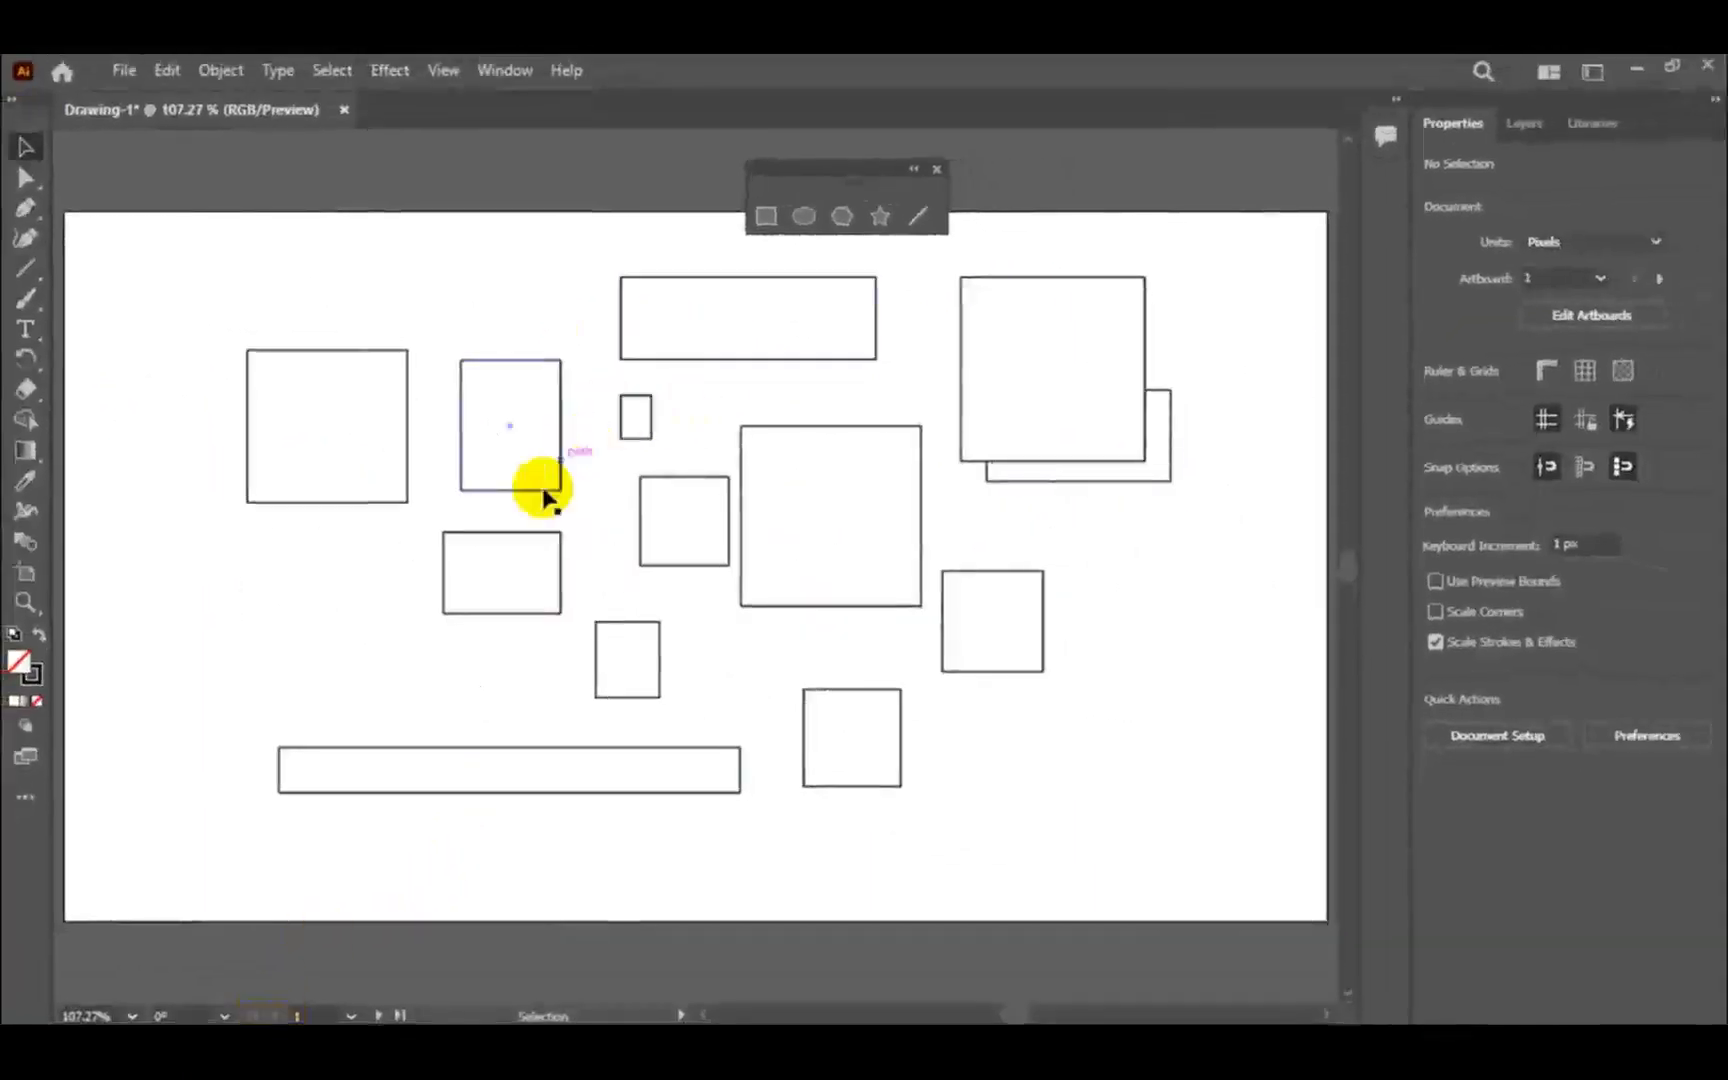
- Review the drawn shapes on all five artboards in order and return to the first artboard
click(378, 1015)
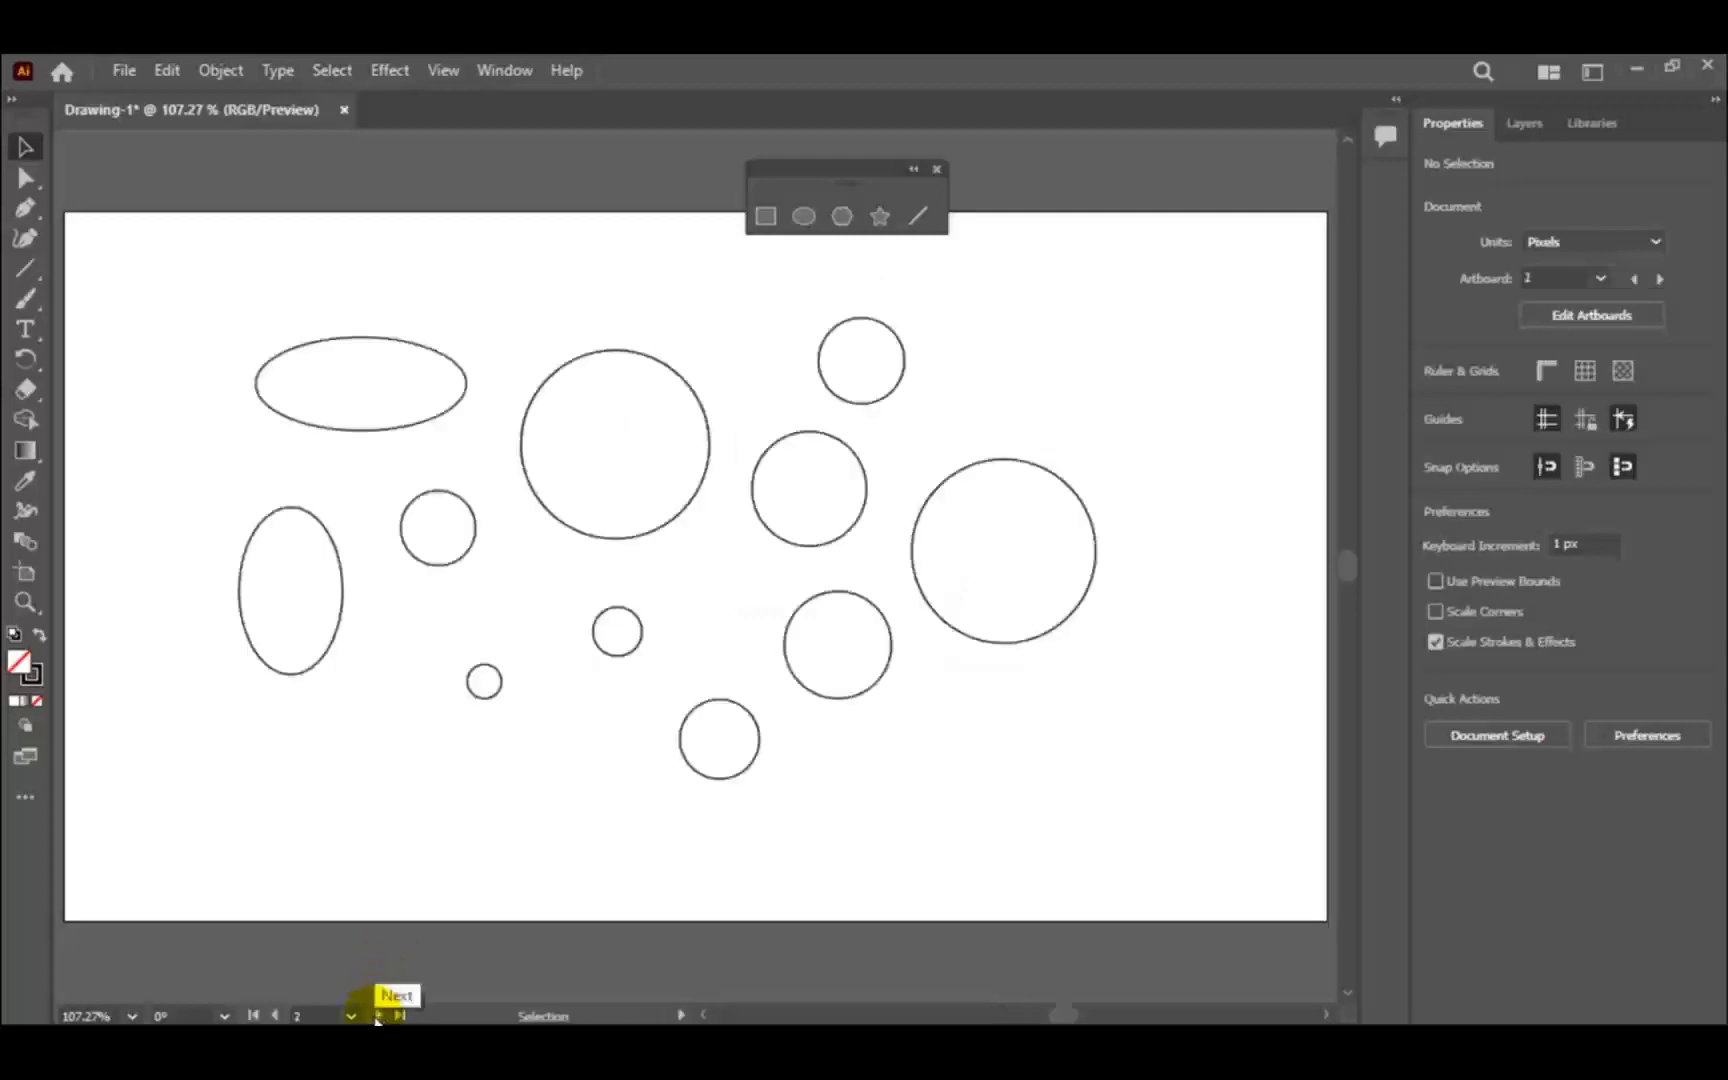
click(379, 1015)
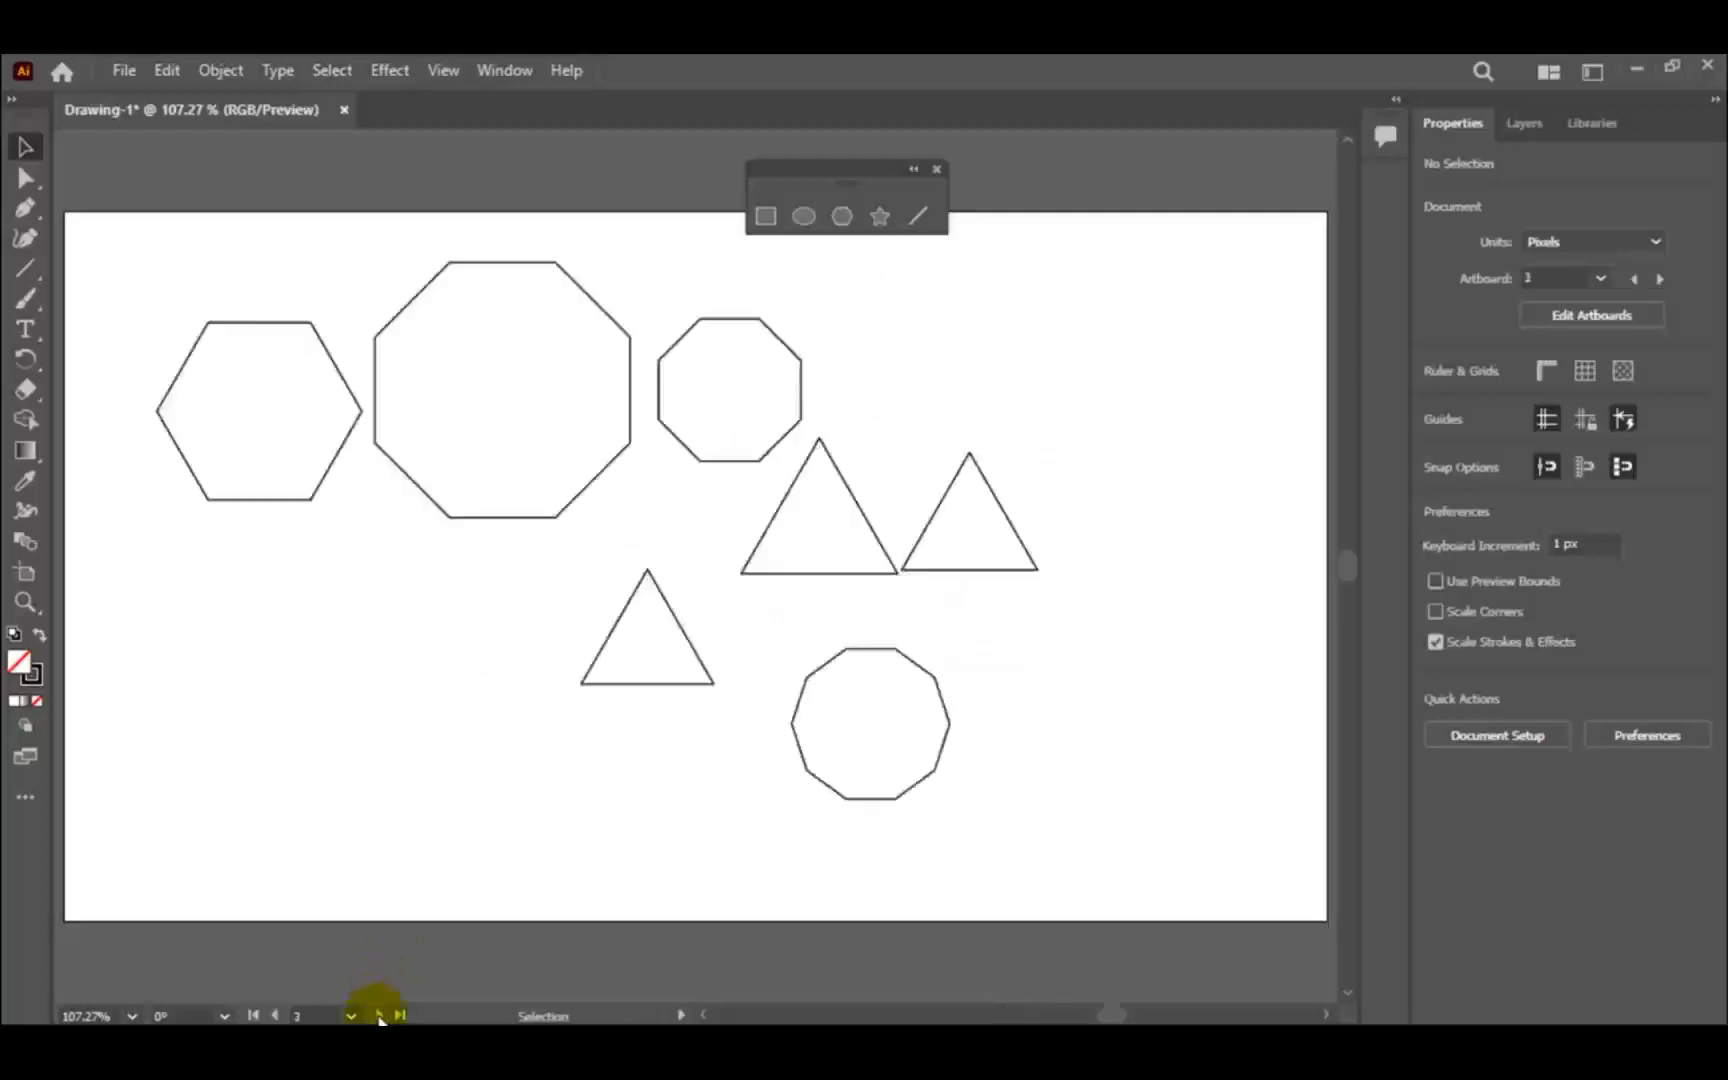
click(379, 1015)
click(379, 1015)
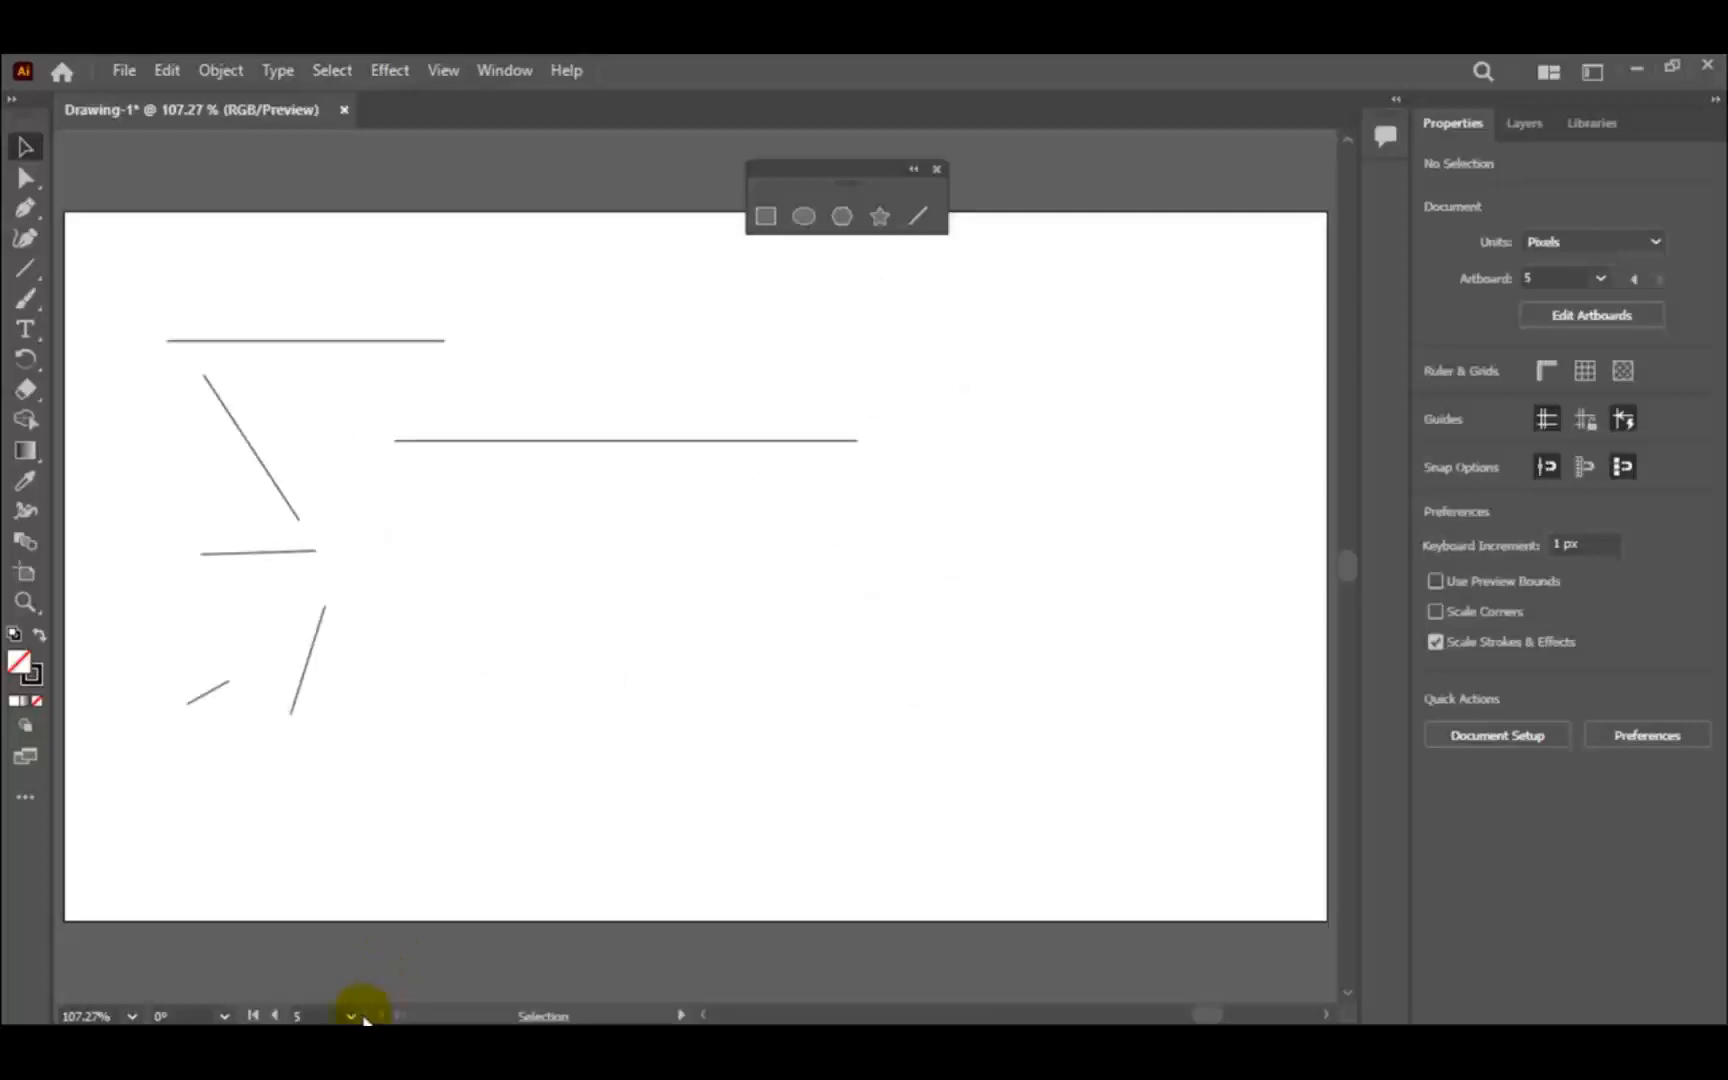
click(276, 1015)
click(276, 1015)
click(276, 1015)
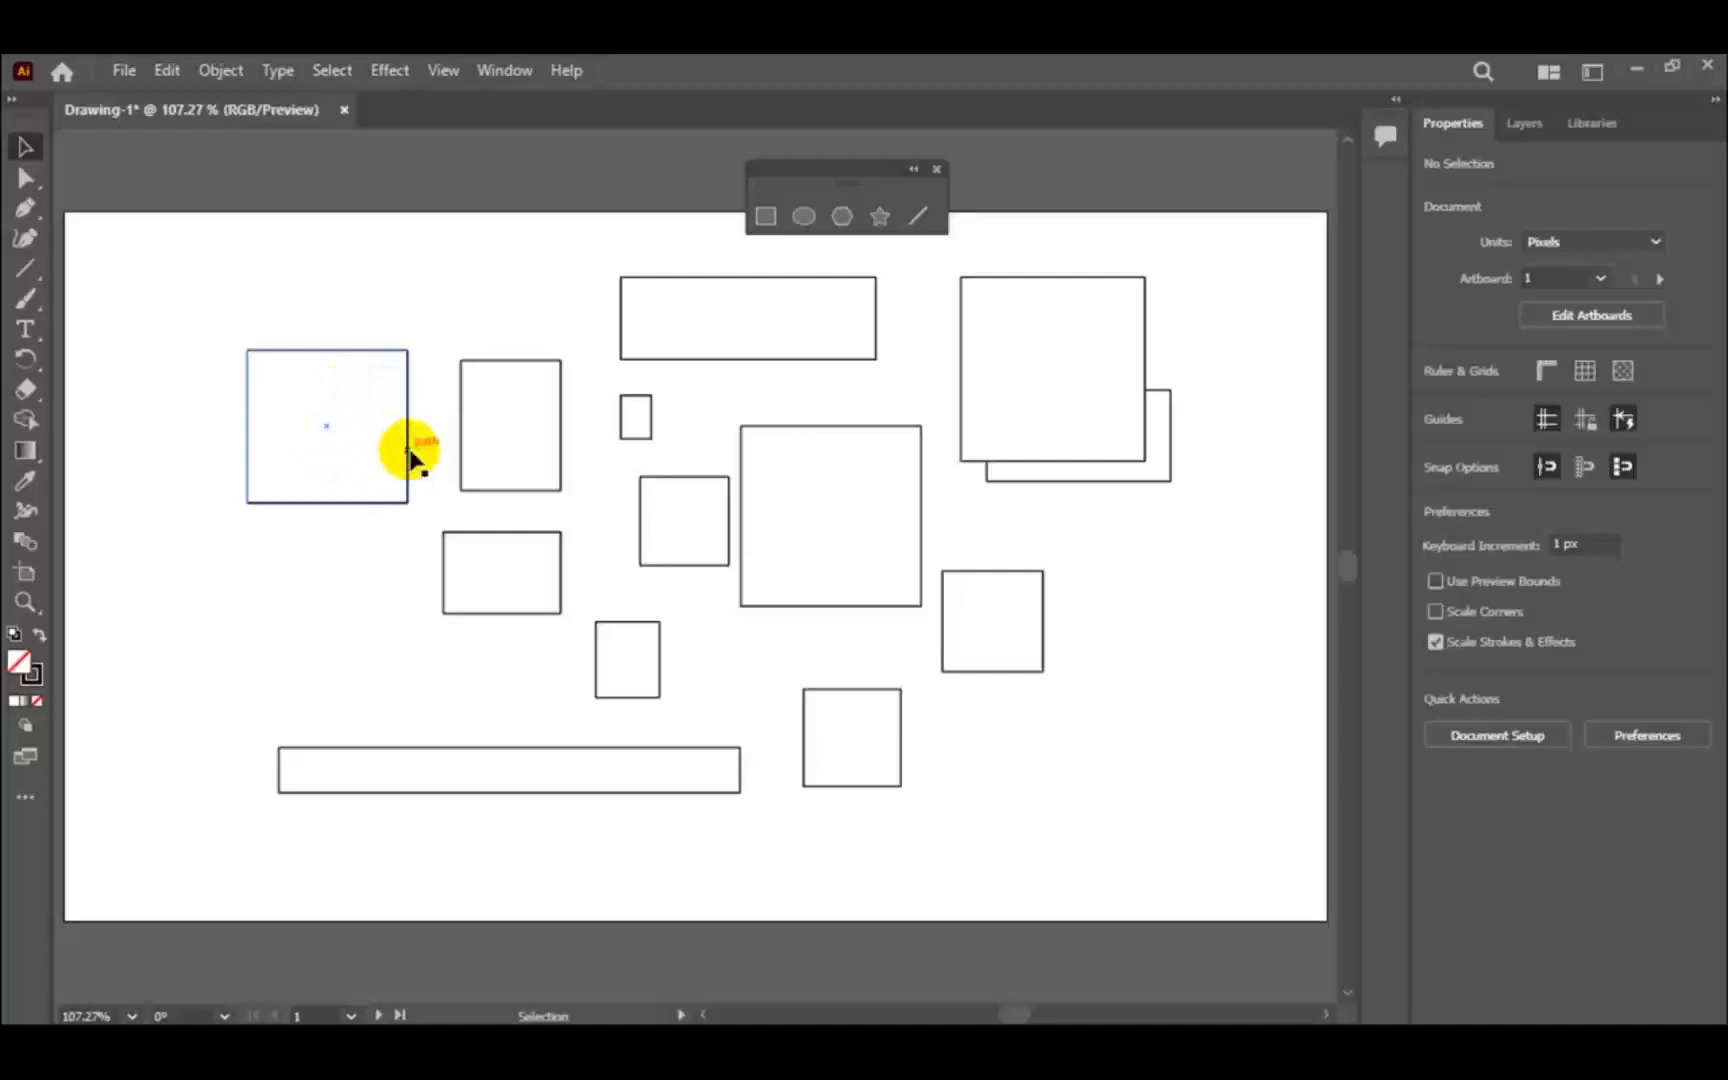
- Round all four corners of the large square in the middle of the first artboard freehand
click(376, 420)
click(514, 421)
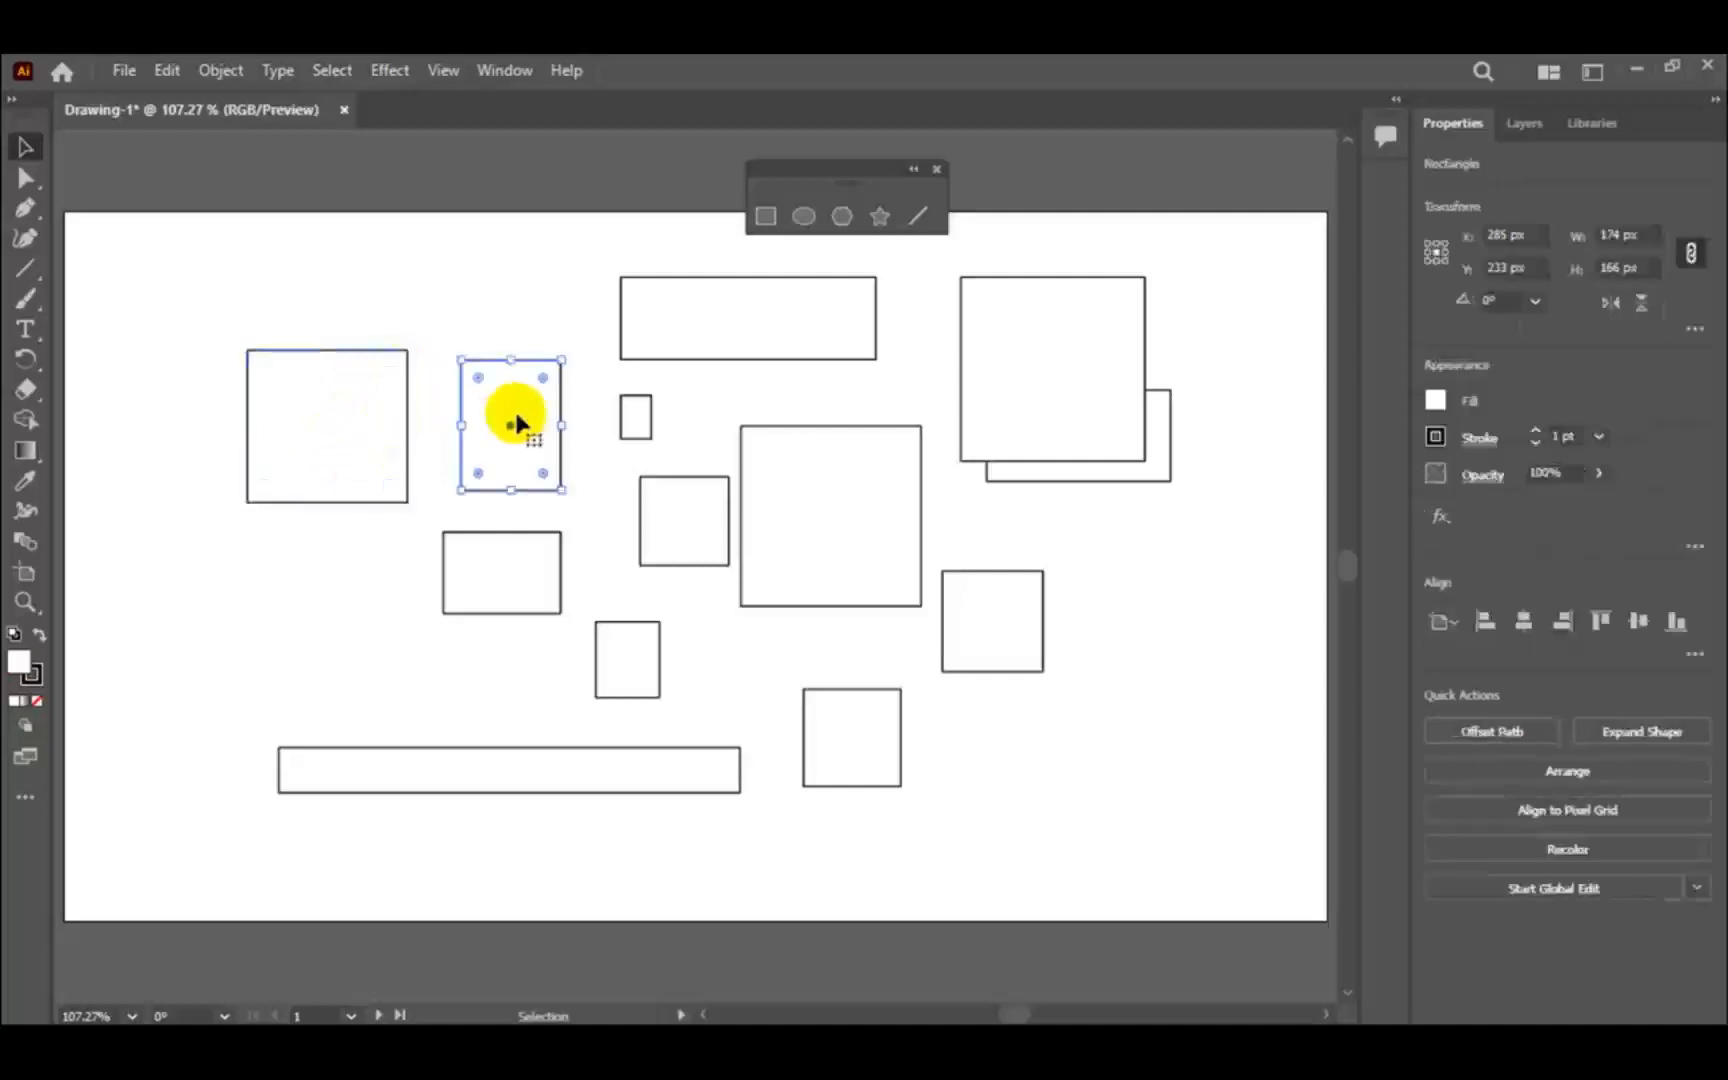
click(713, 338)
click(823, 483)
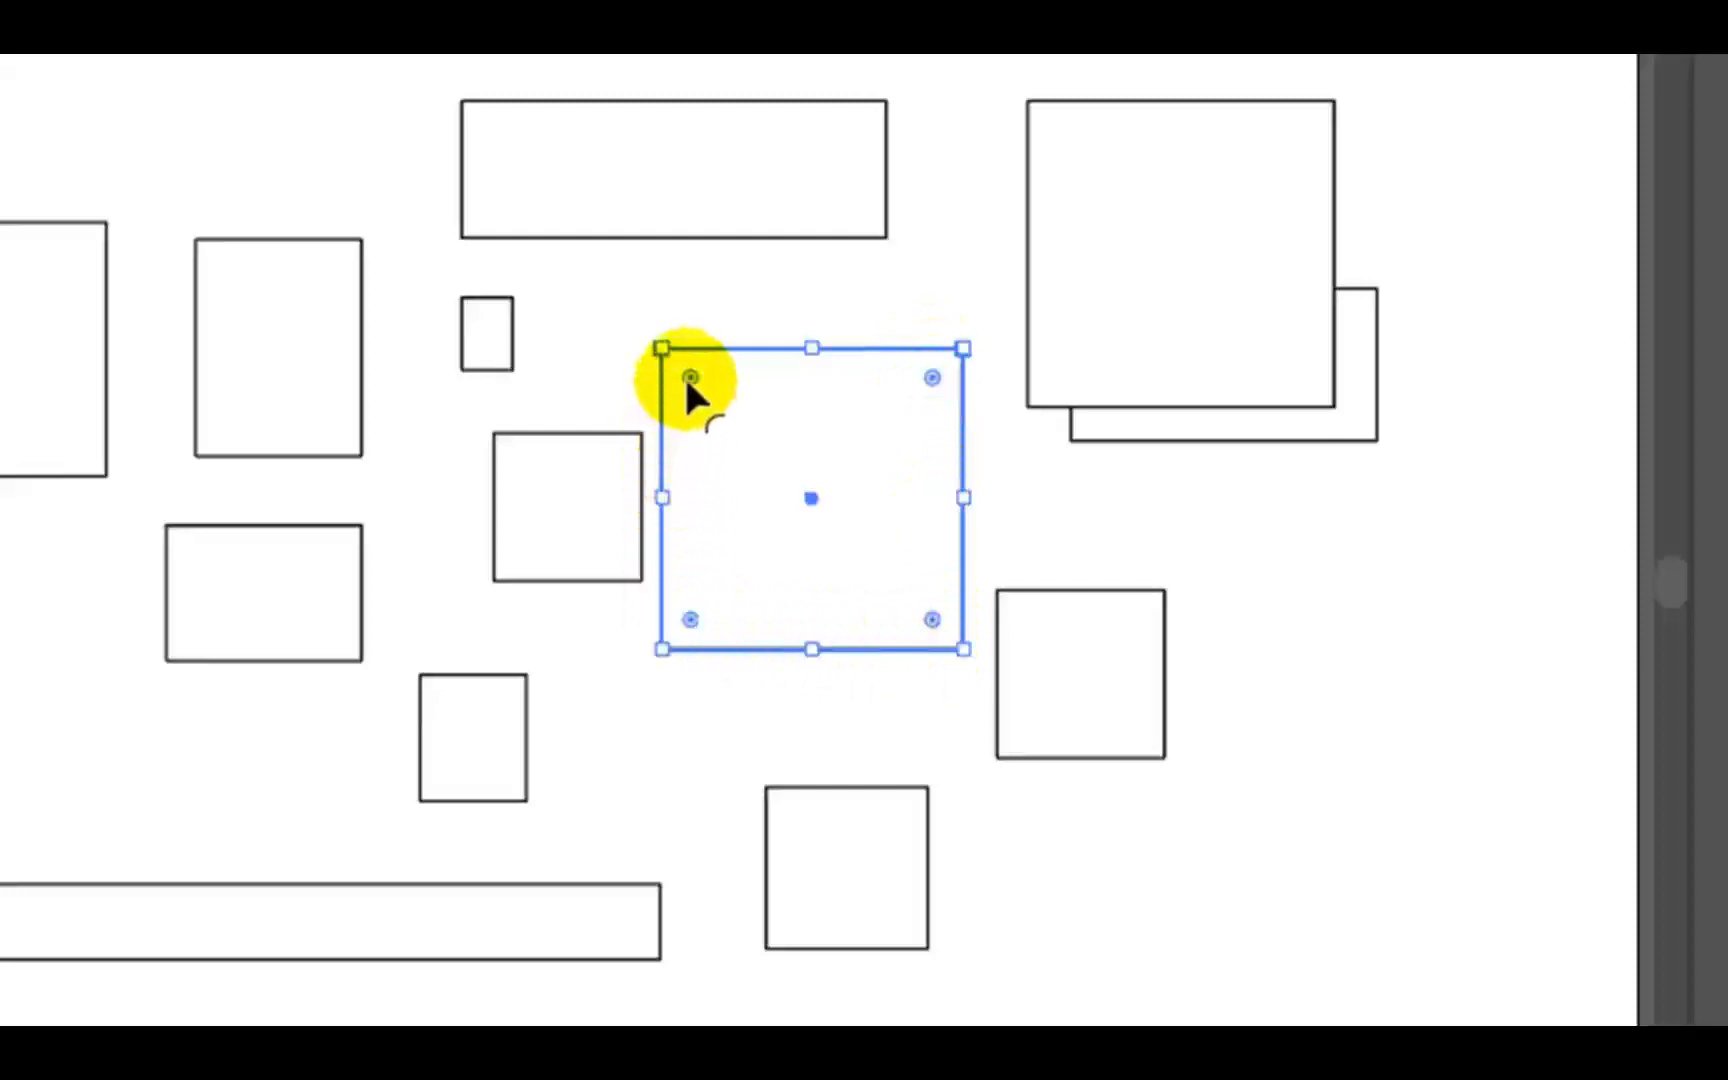
drag(690, 377, 733, 420)
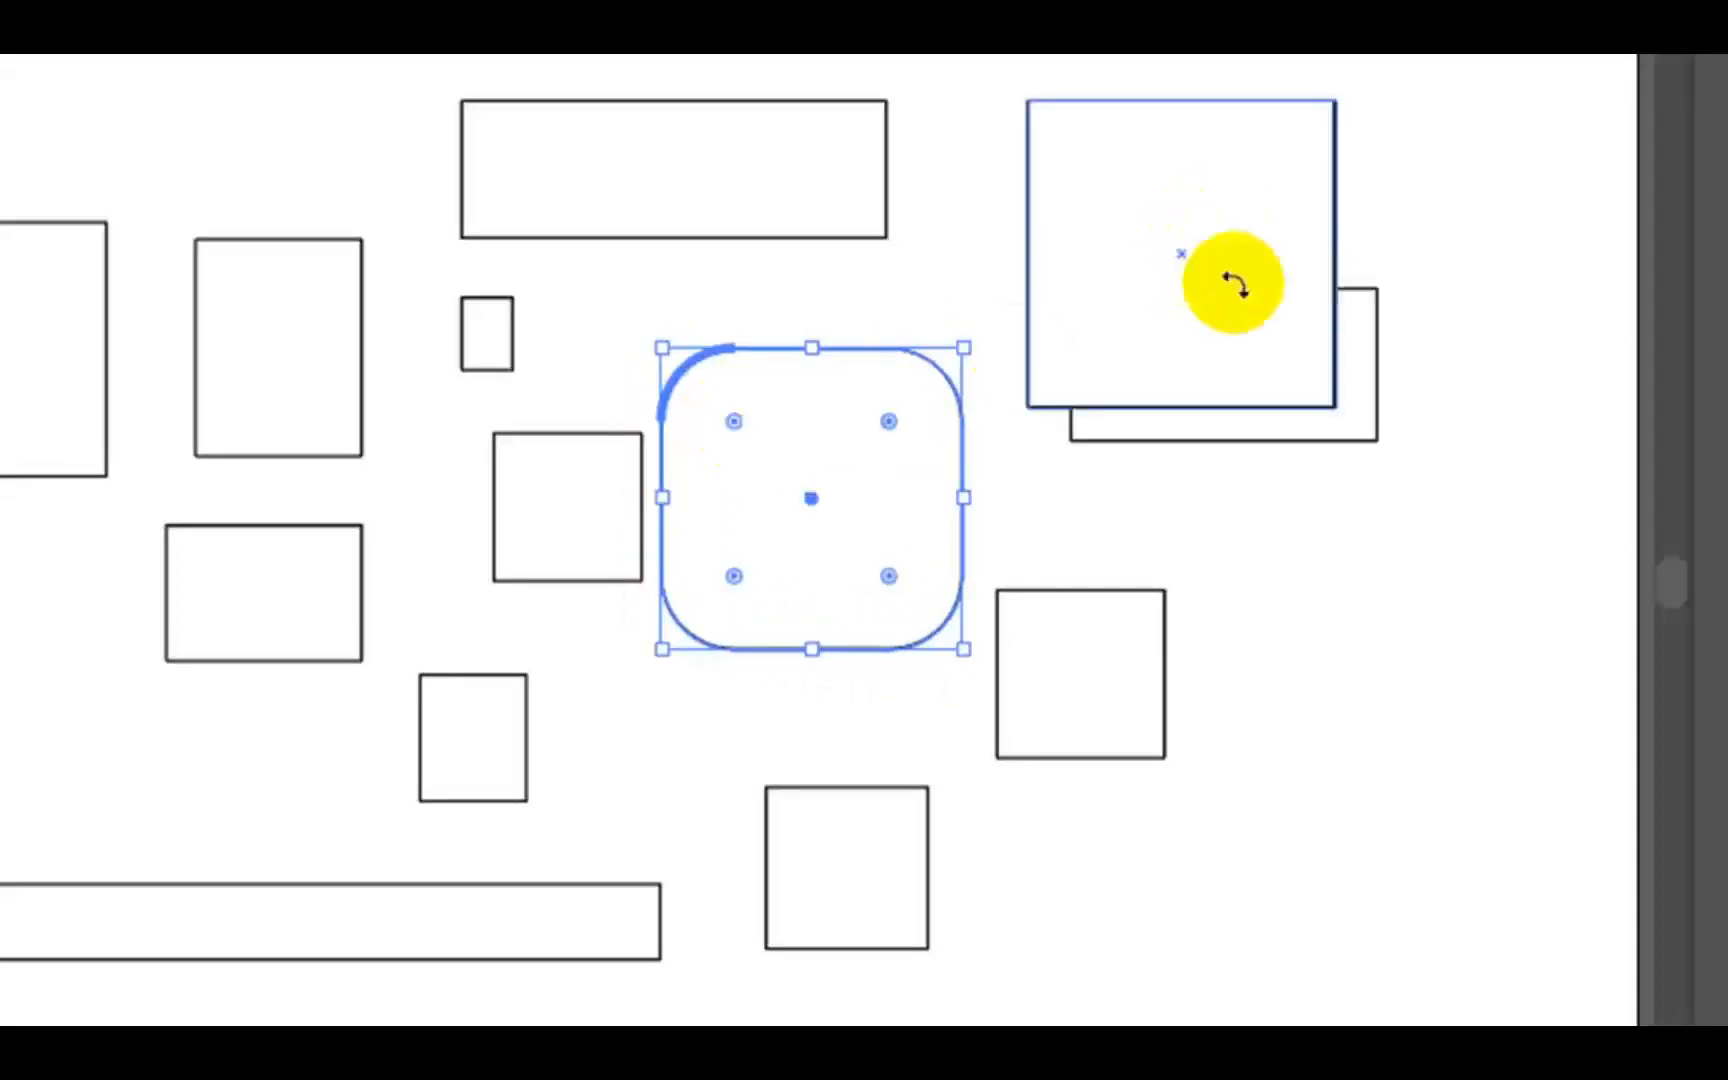
- Move the front overlapping square below the one behind it and round only its upper-right corner to a large radius
drag(1270, 309, 1395, 664)
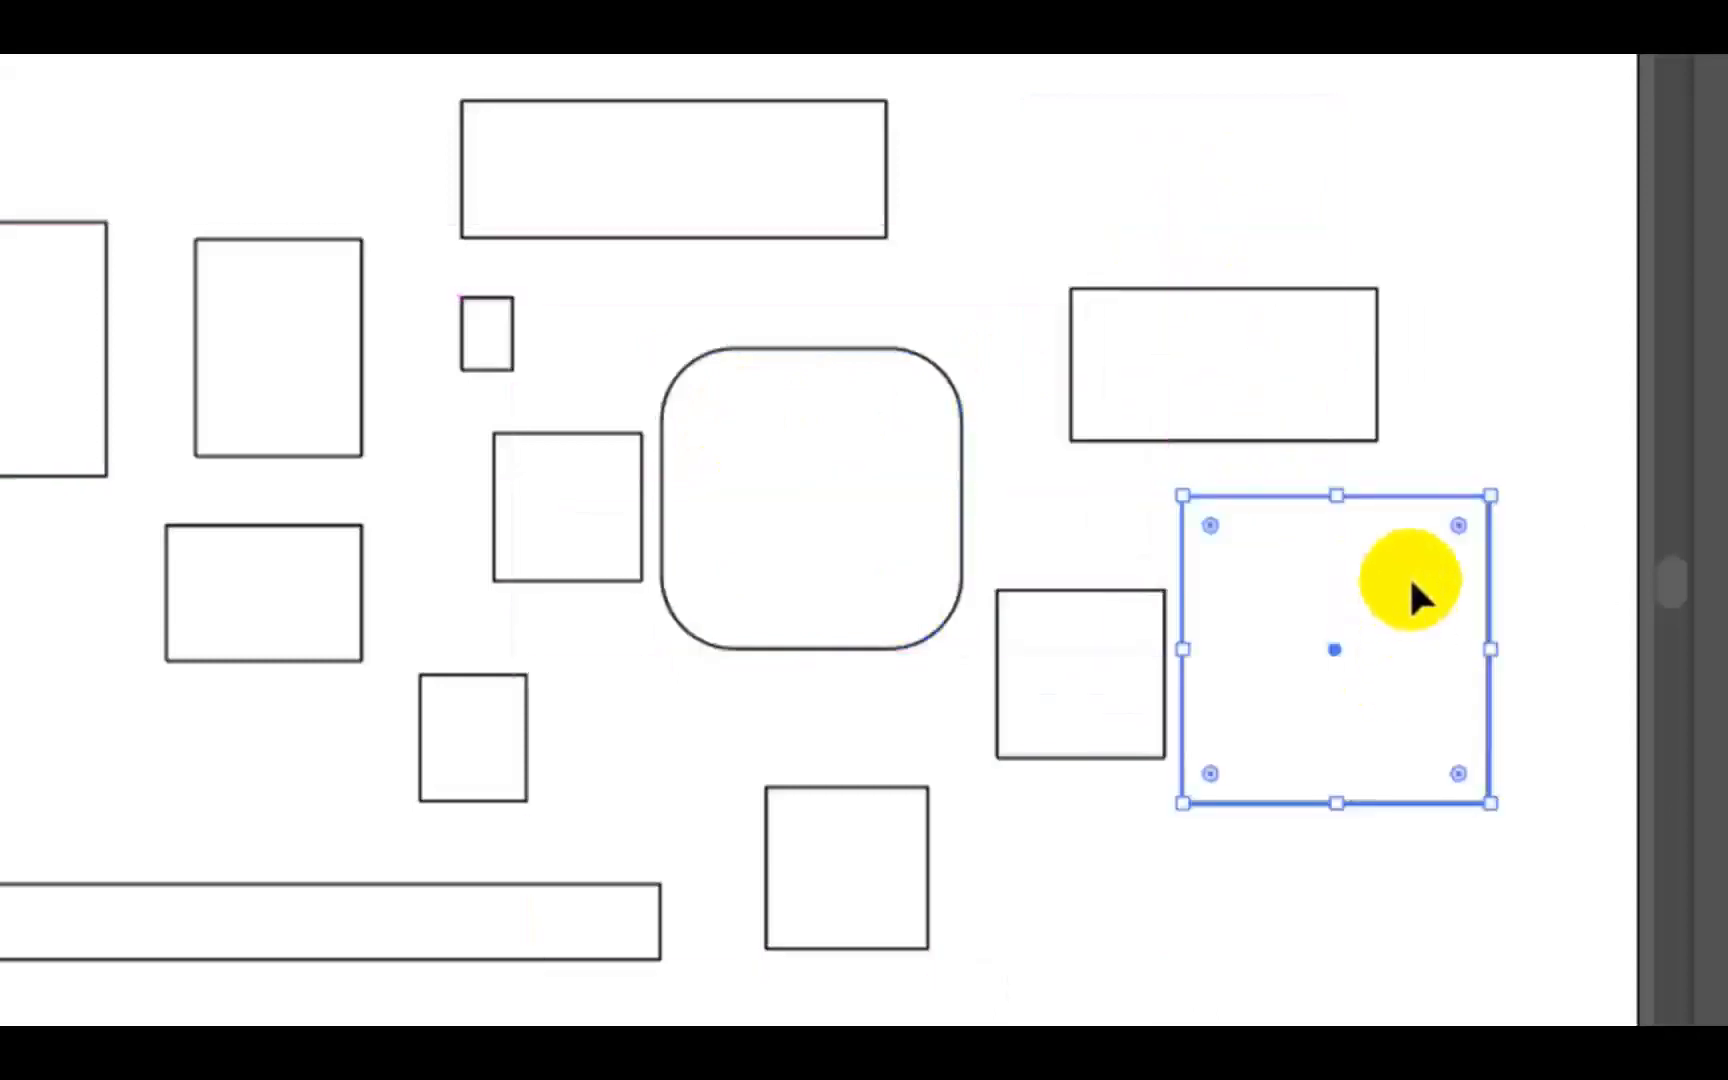
mouse_move(1458, 526)
mouse_down()
mouse_move(1392, 588)
mouse_move(1487, 513)
mouse_move(1478, 500)
mouse_up()
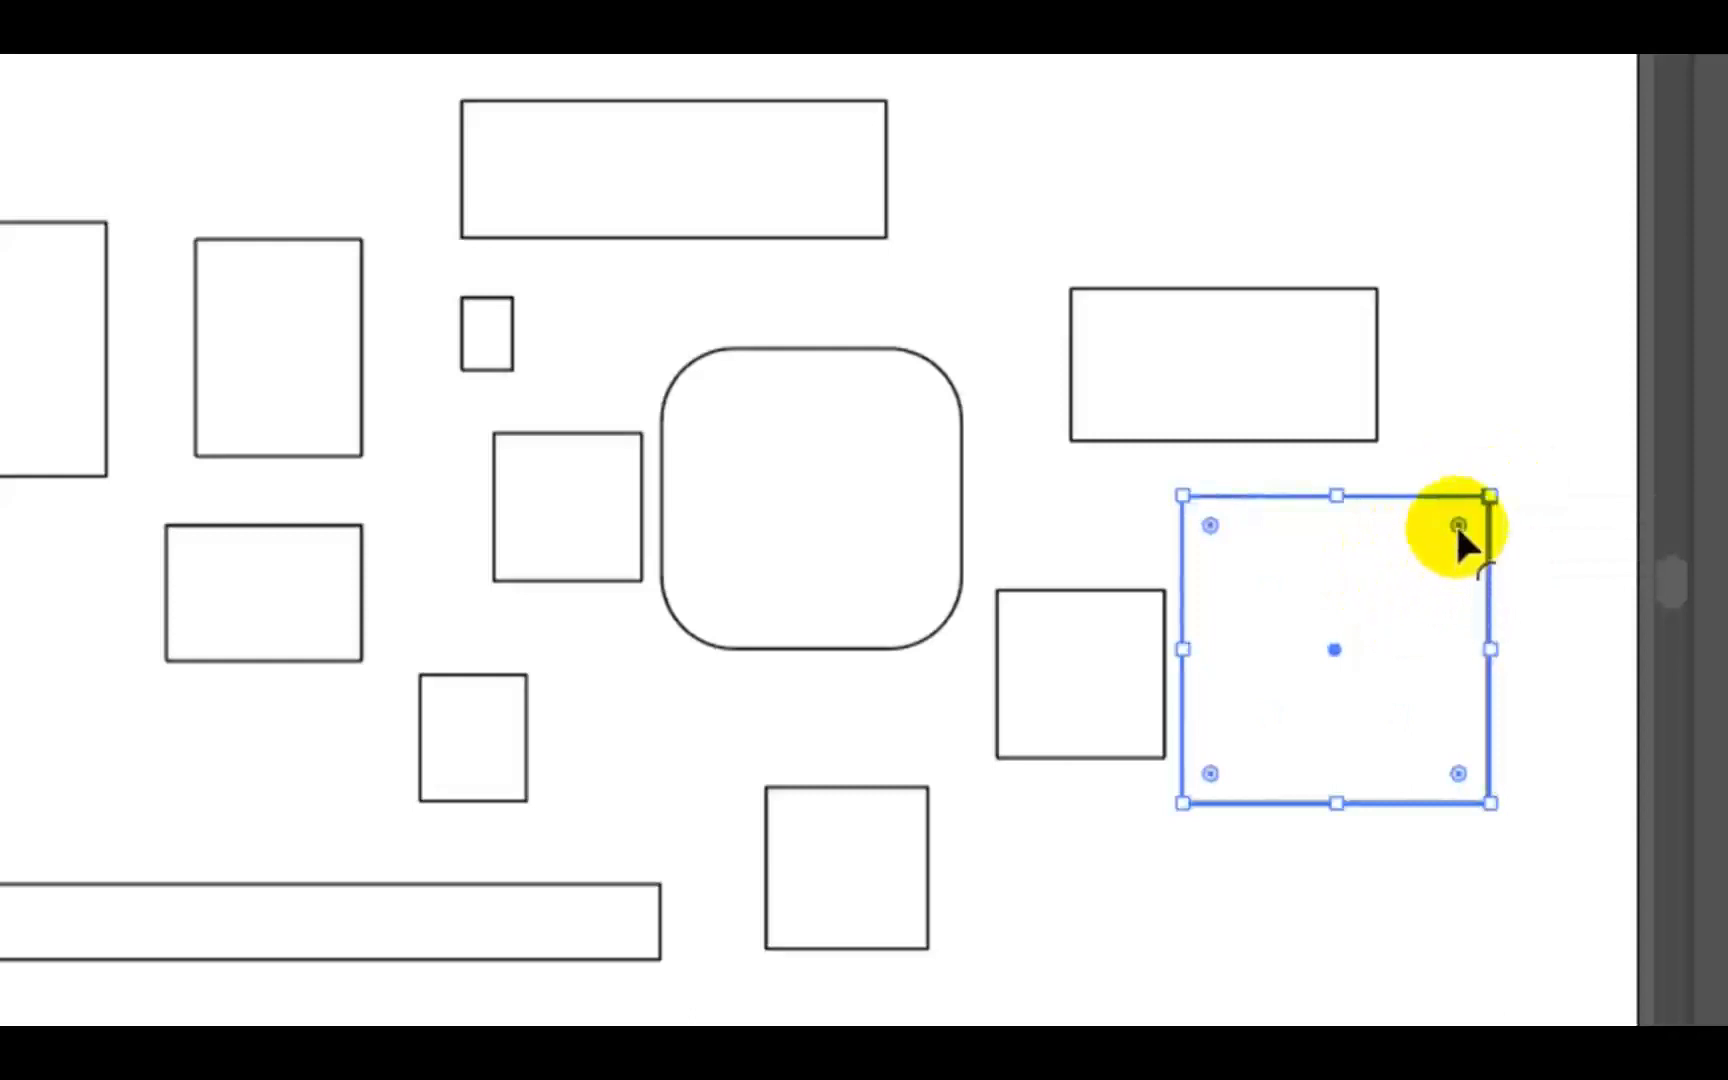
drag(1457, 527, 1372, 606)
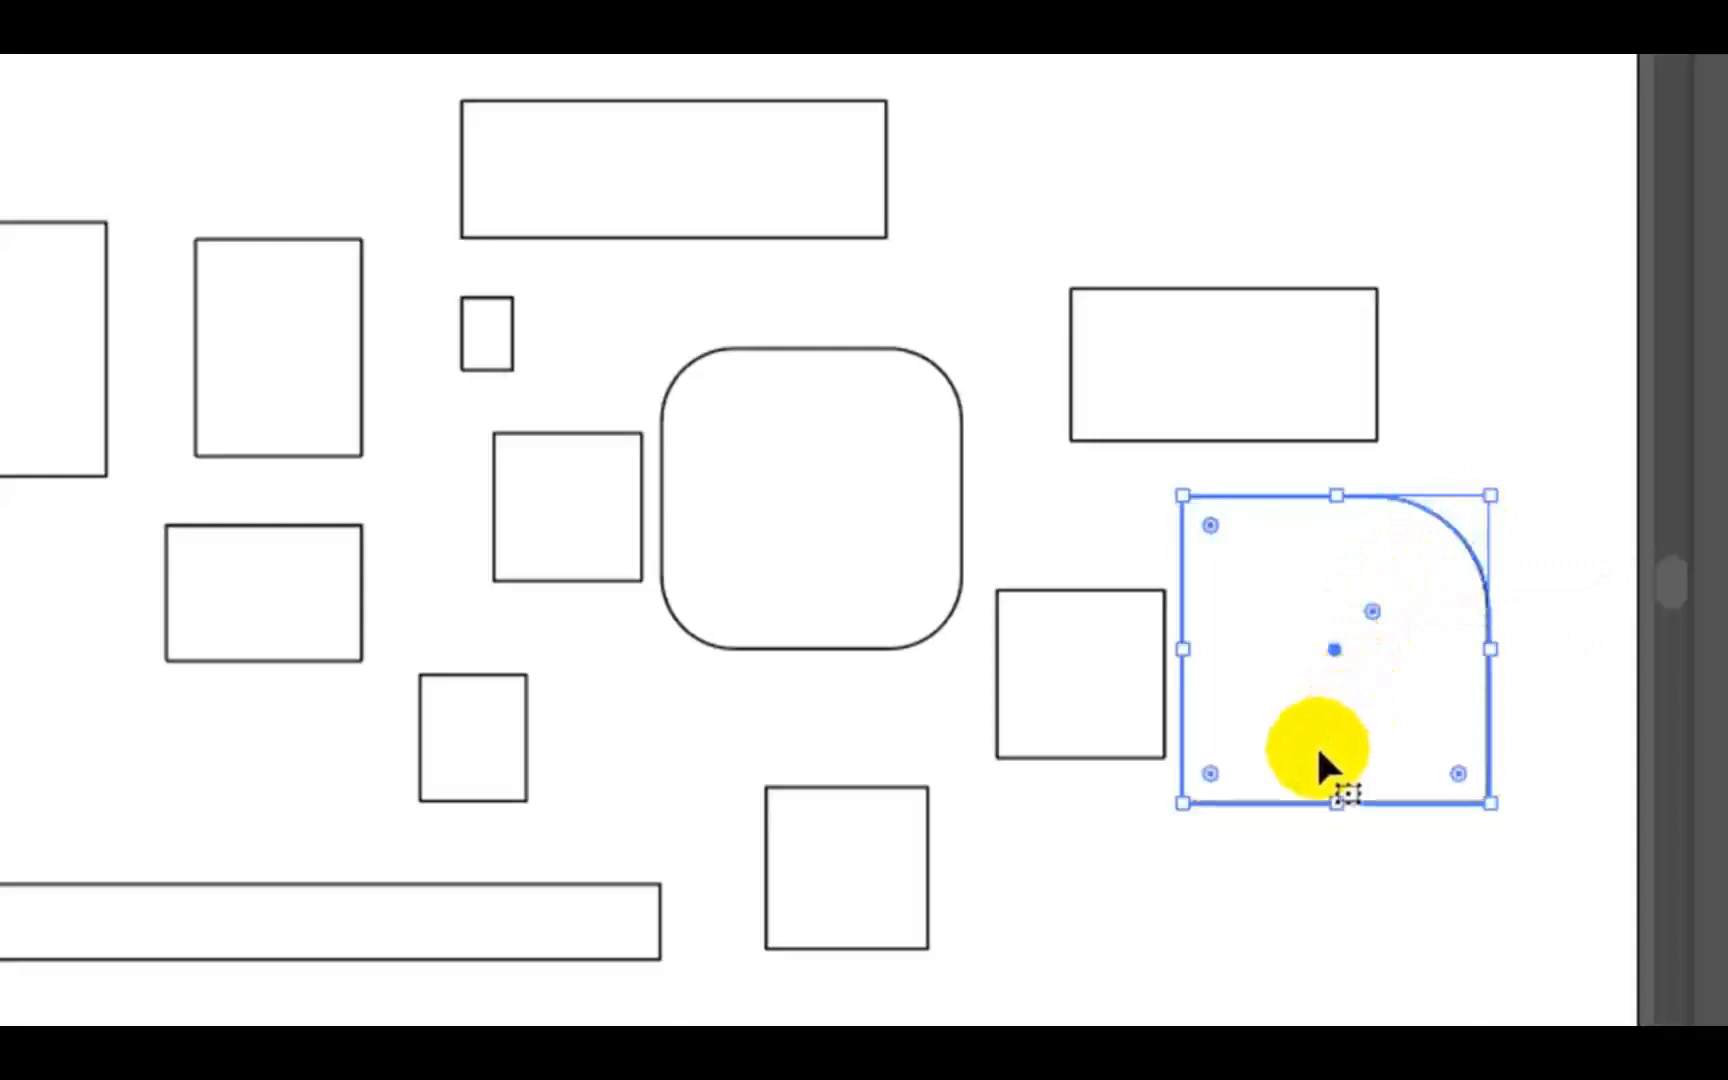
- Round only the upper-left and lower-right corners of the wide rectangle near the artboard's upper edge
click(628, 180)
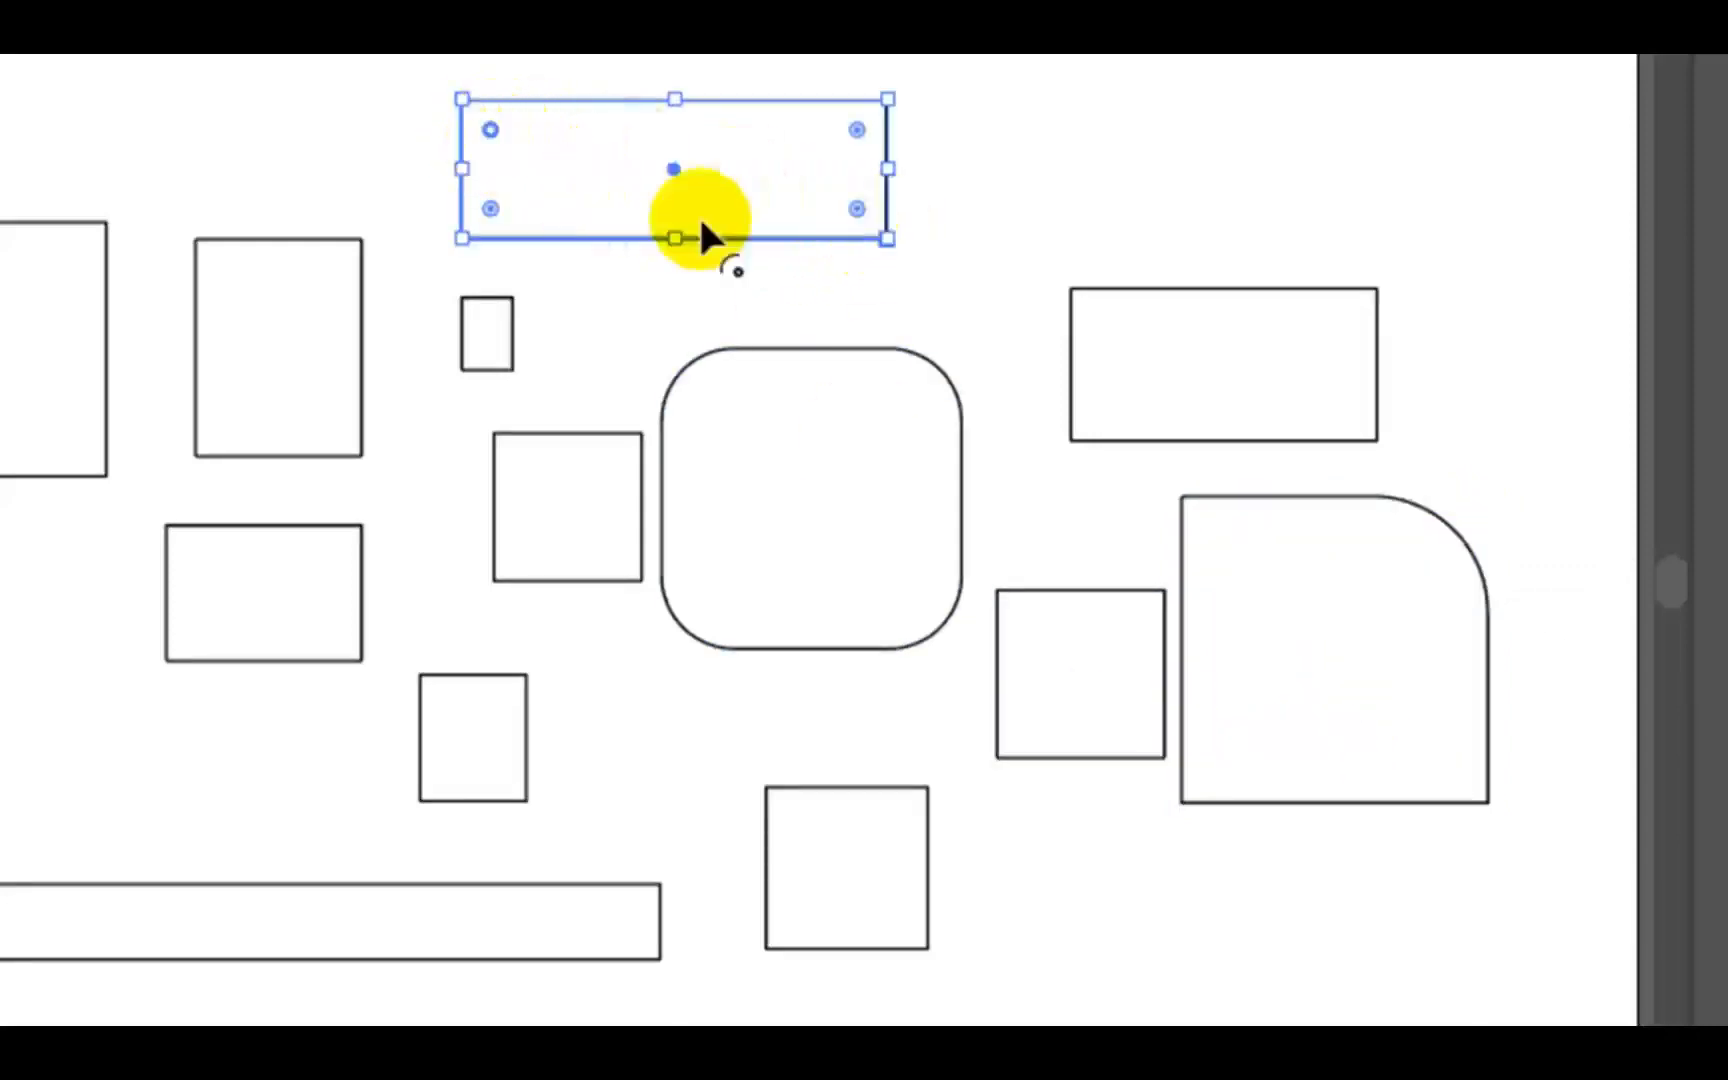
key(a)
key(v)
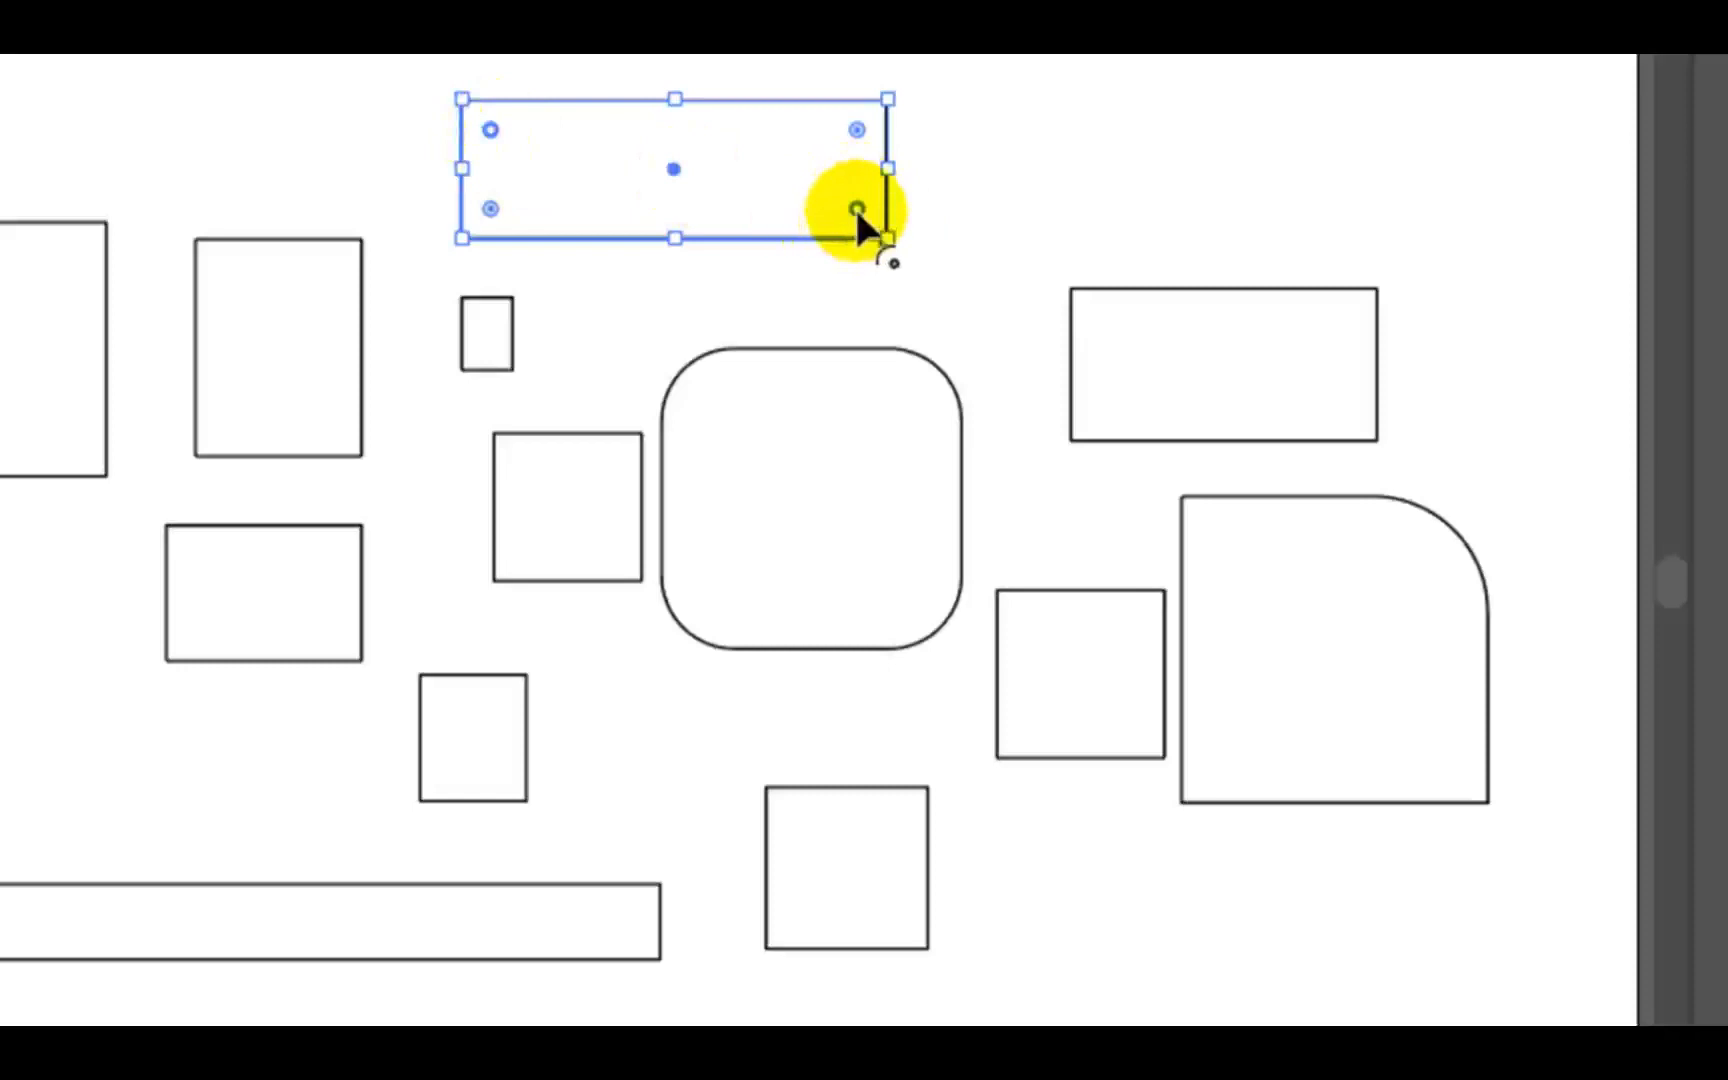
drag(857, 209, 782, 174)
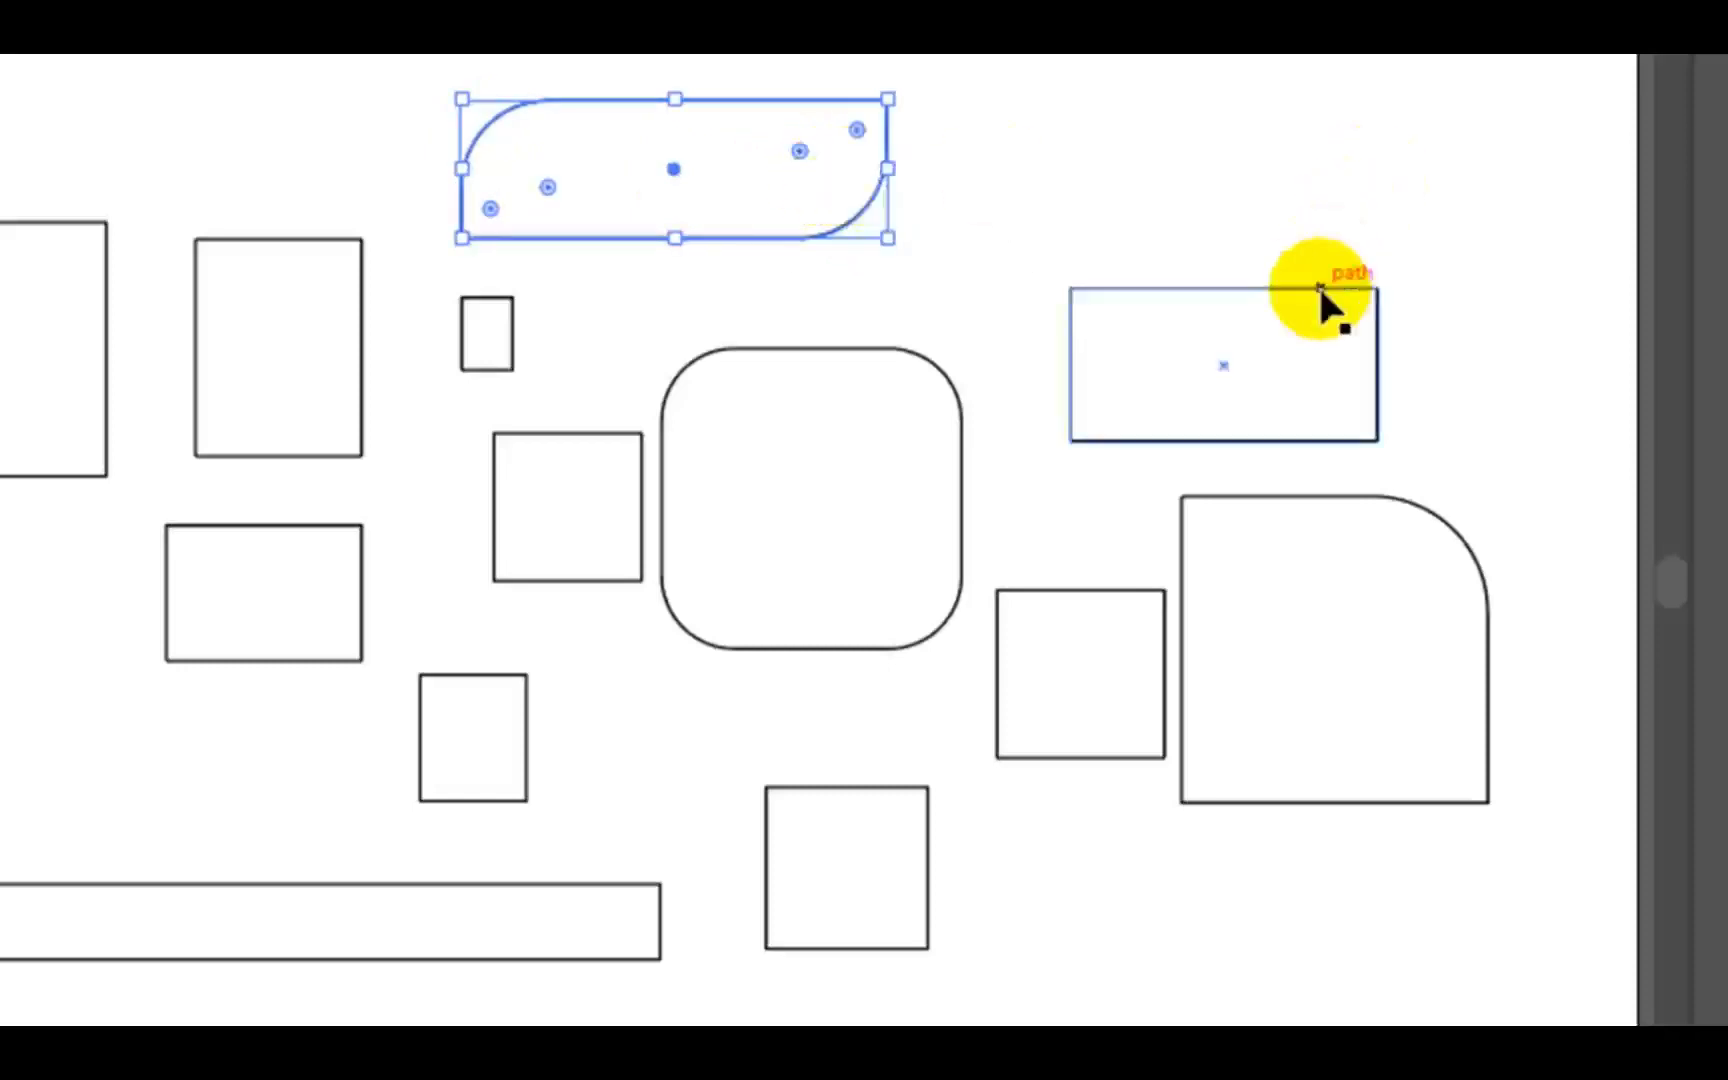
- Round both upper corners of the shape above the square with one rounded corner, and deselect it
click(1300, 335)
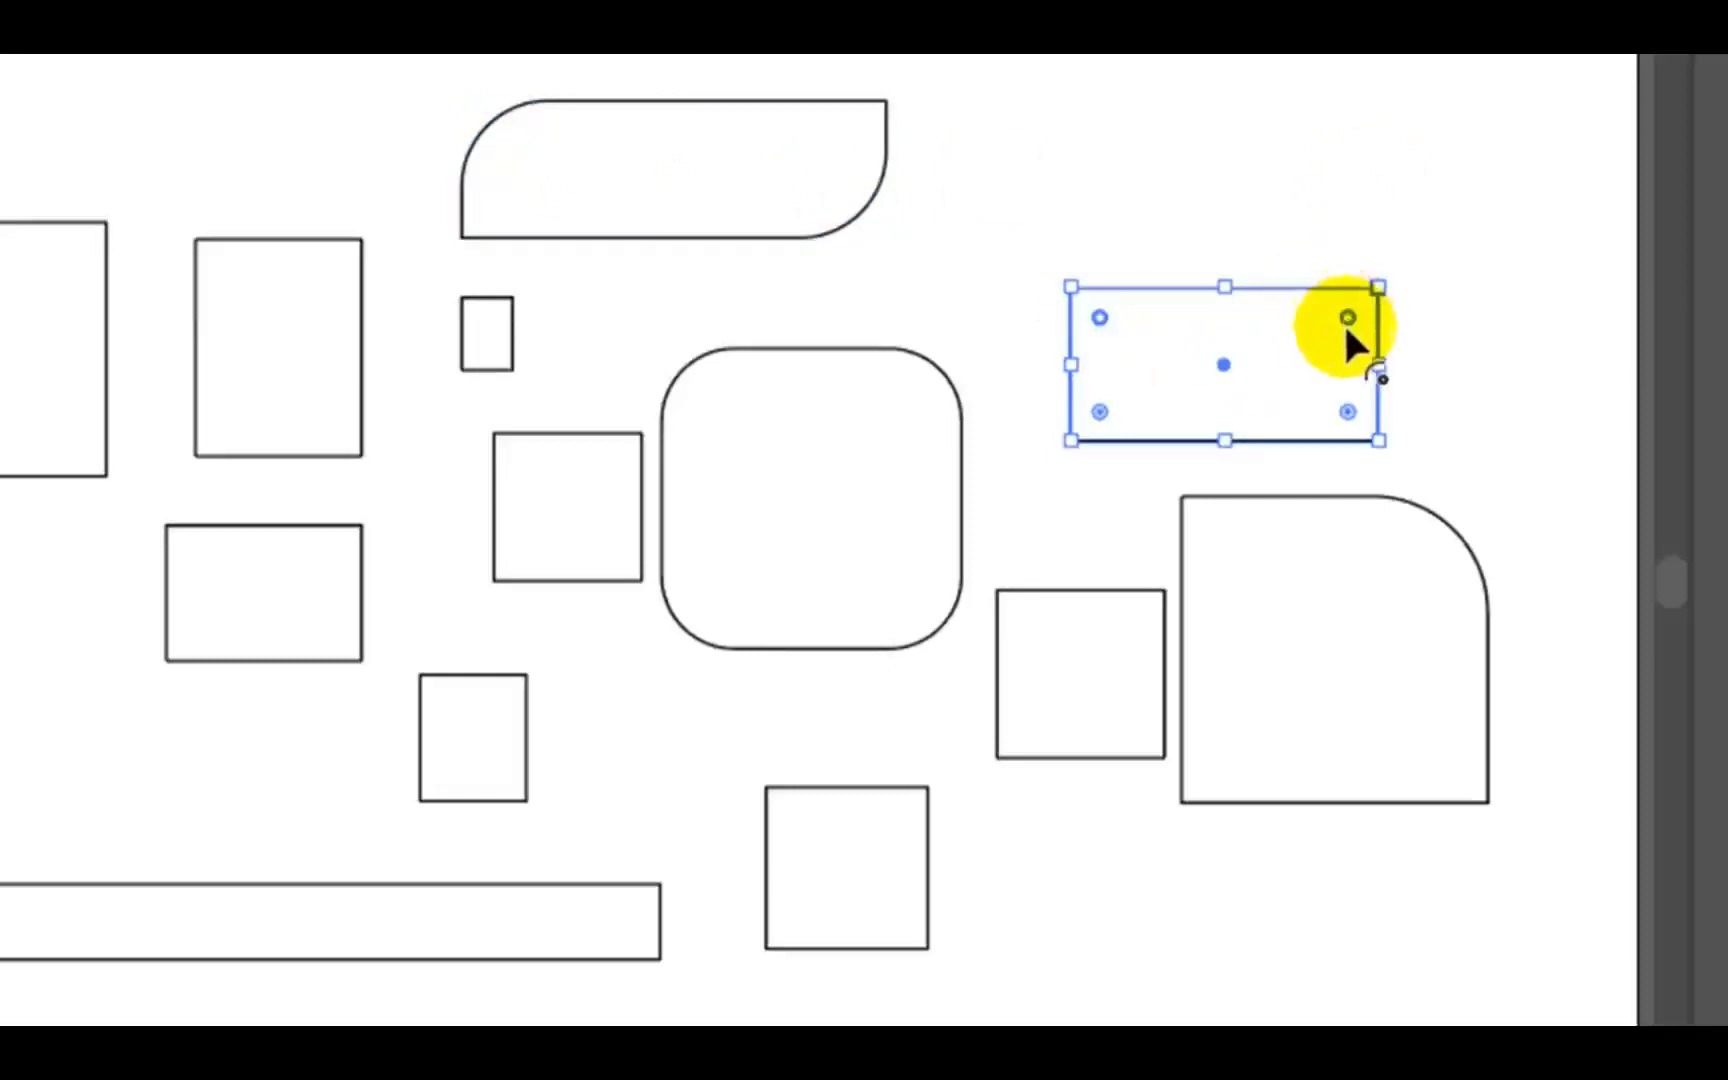
mouse_move(1345, 318)
mouse_down()
mouse_move(998, 340)
mouse_move(1354, 334)
mouse_move(1343, 325)
mouse_up()
click(1040, 262)
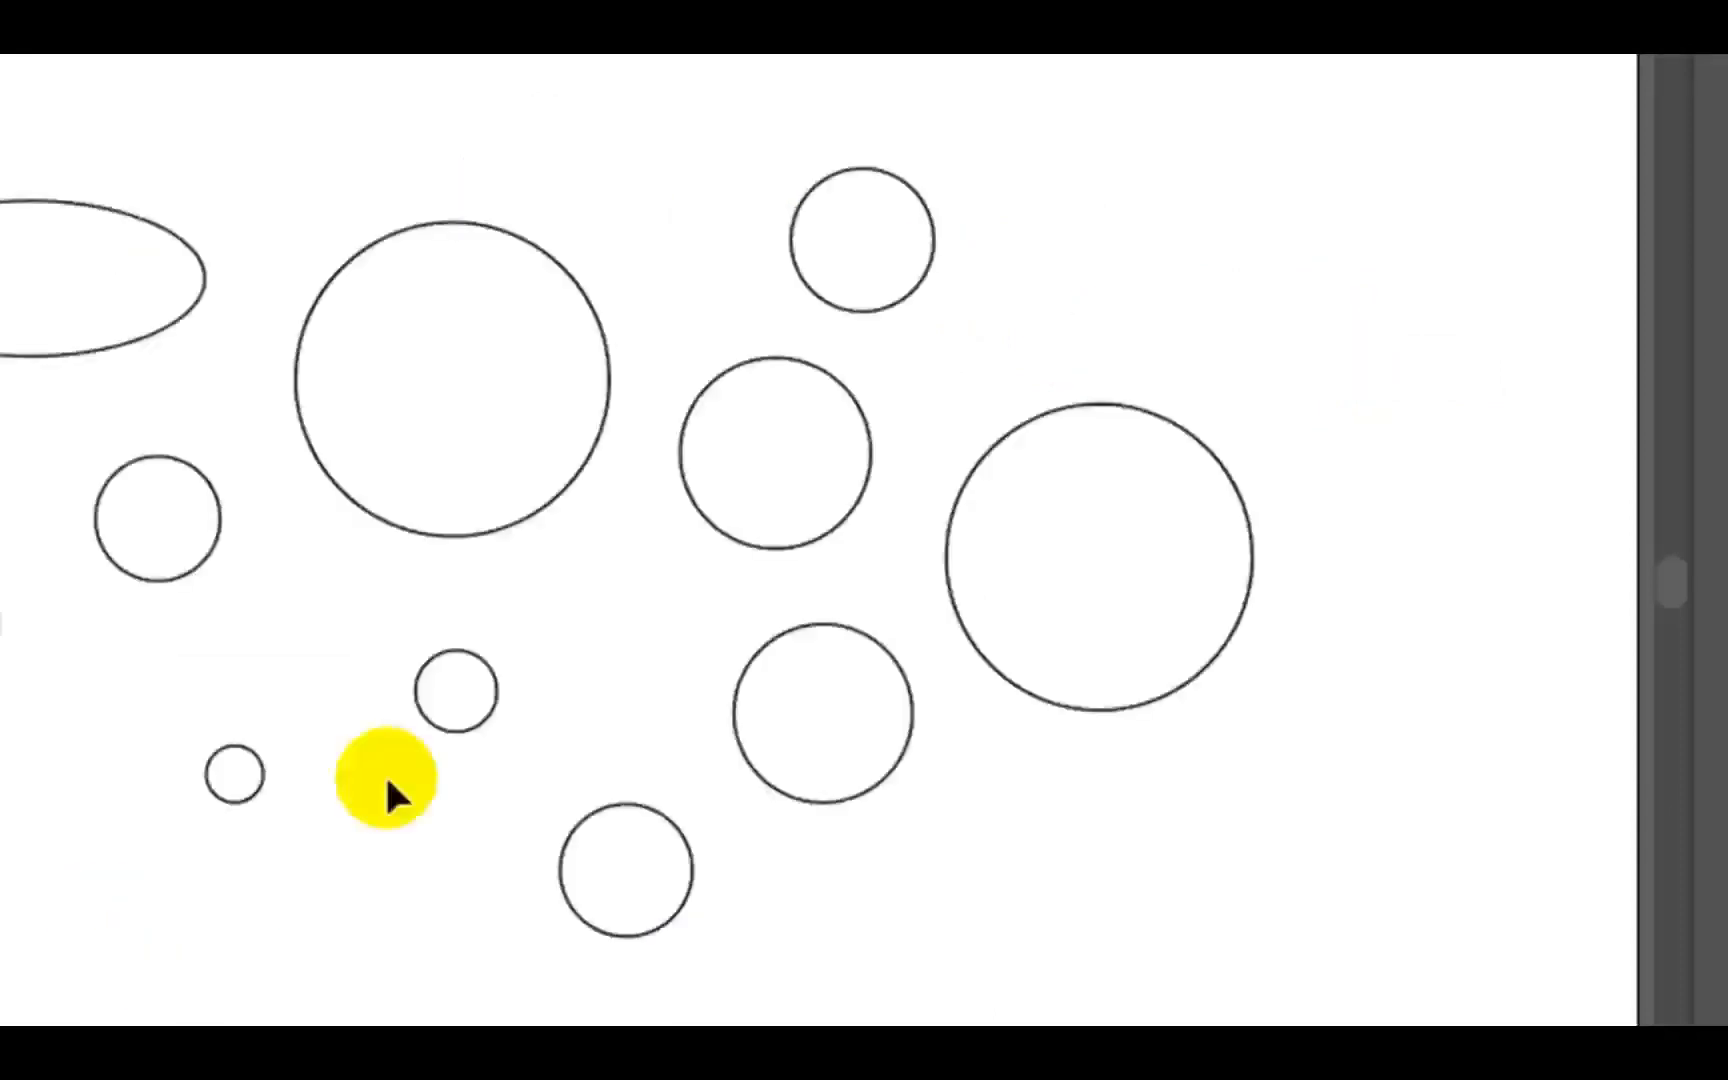
- Turn the 200 px rightmost circle on the second artboard into a pie with a start angle of about 51° and check its transform options
click(517, 332)
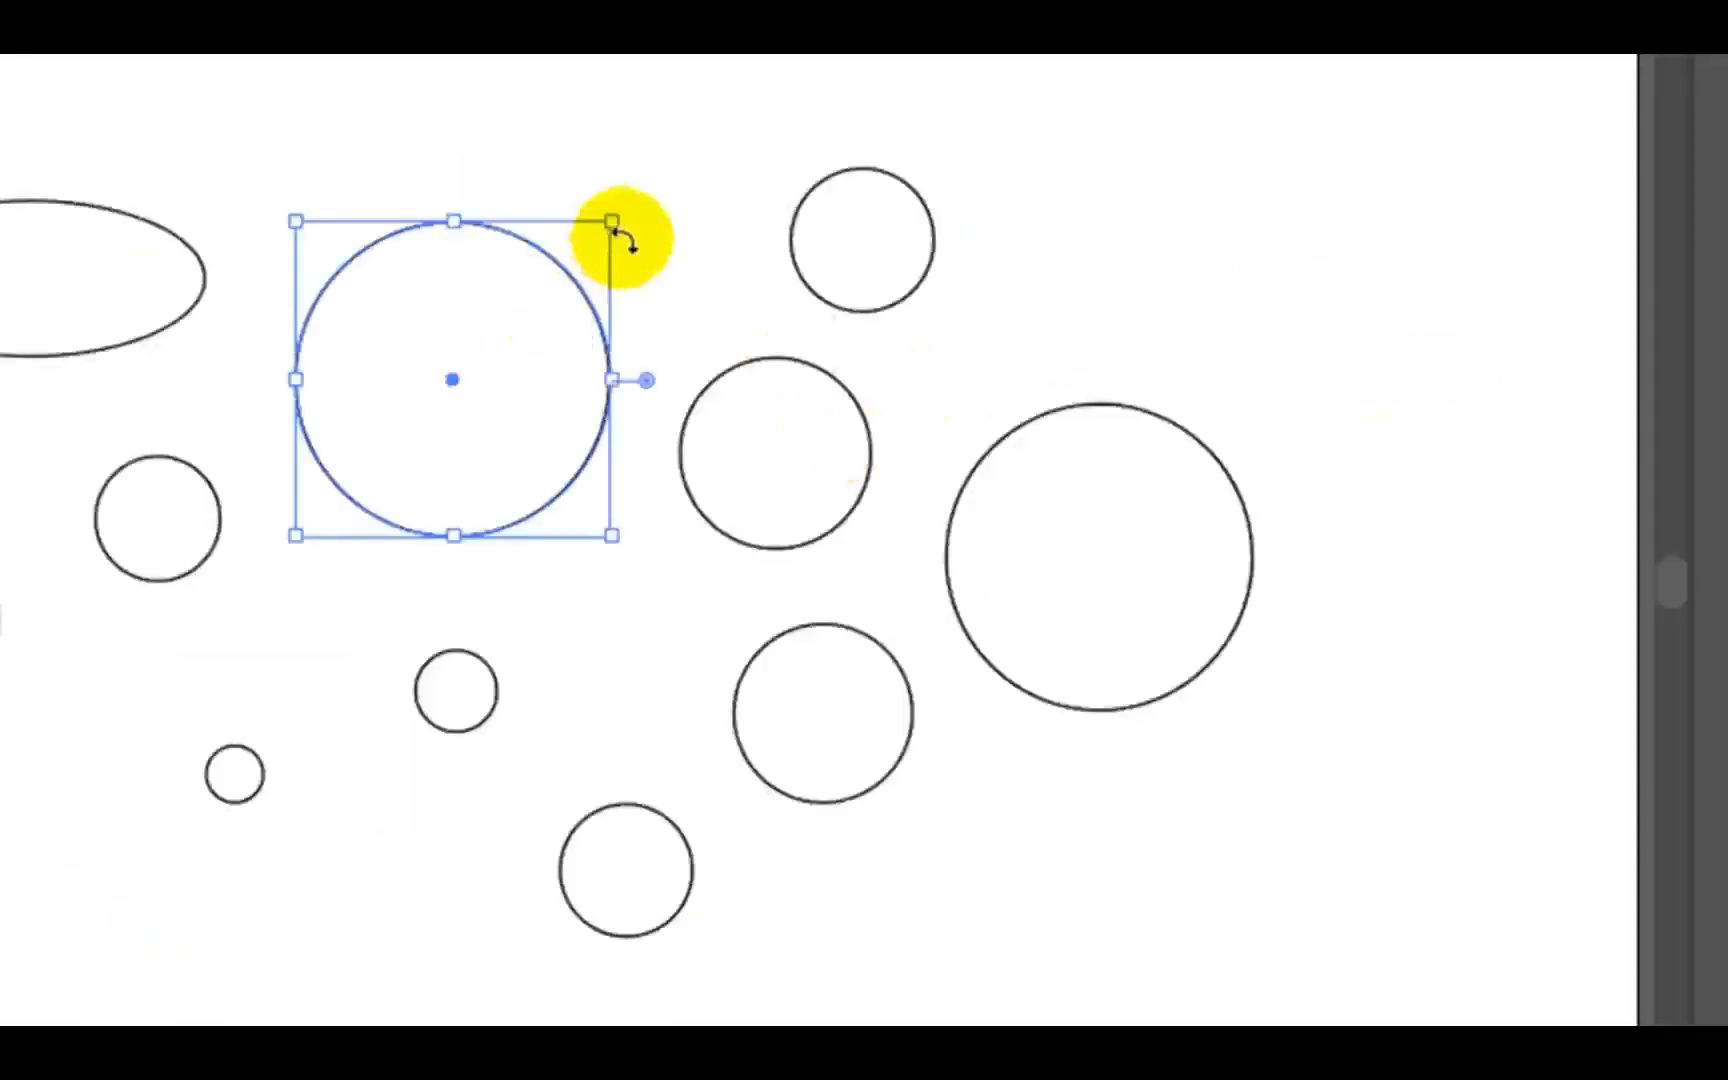
click(985, 462)
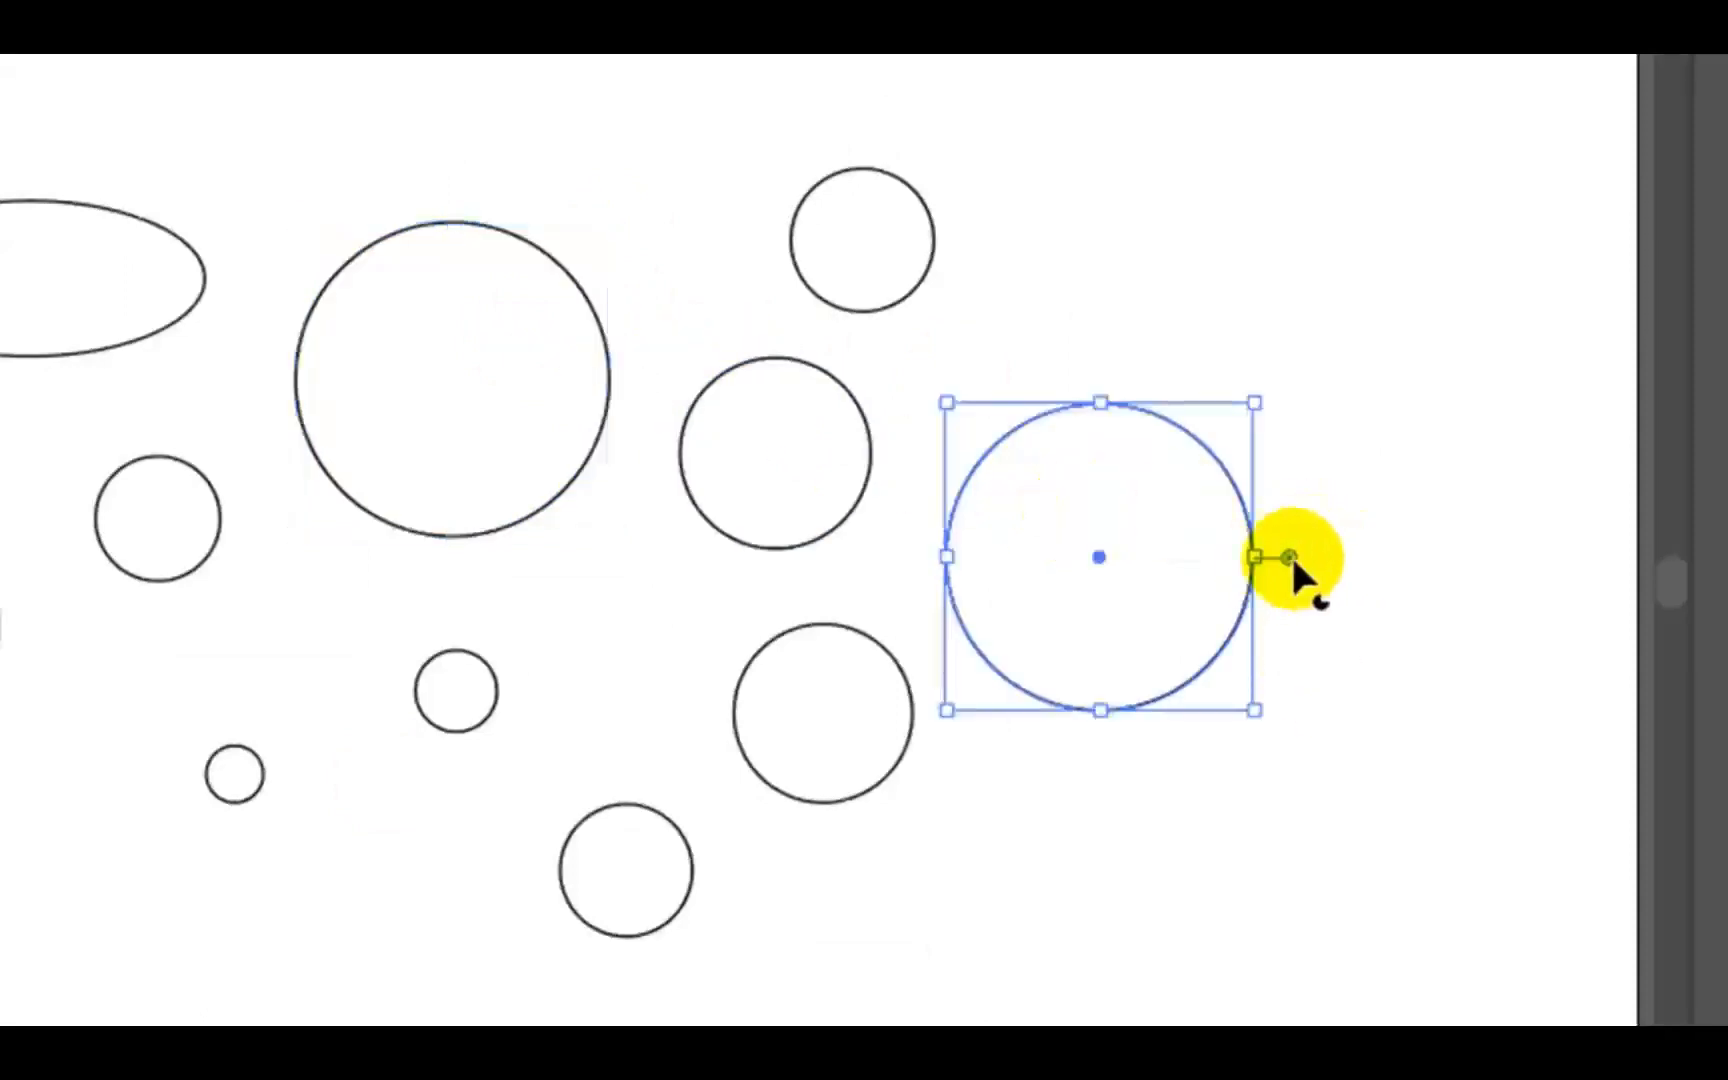
drag(1290, 557, 1273, 485)
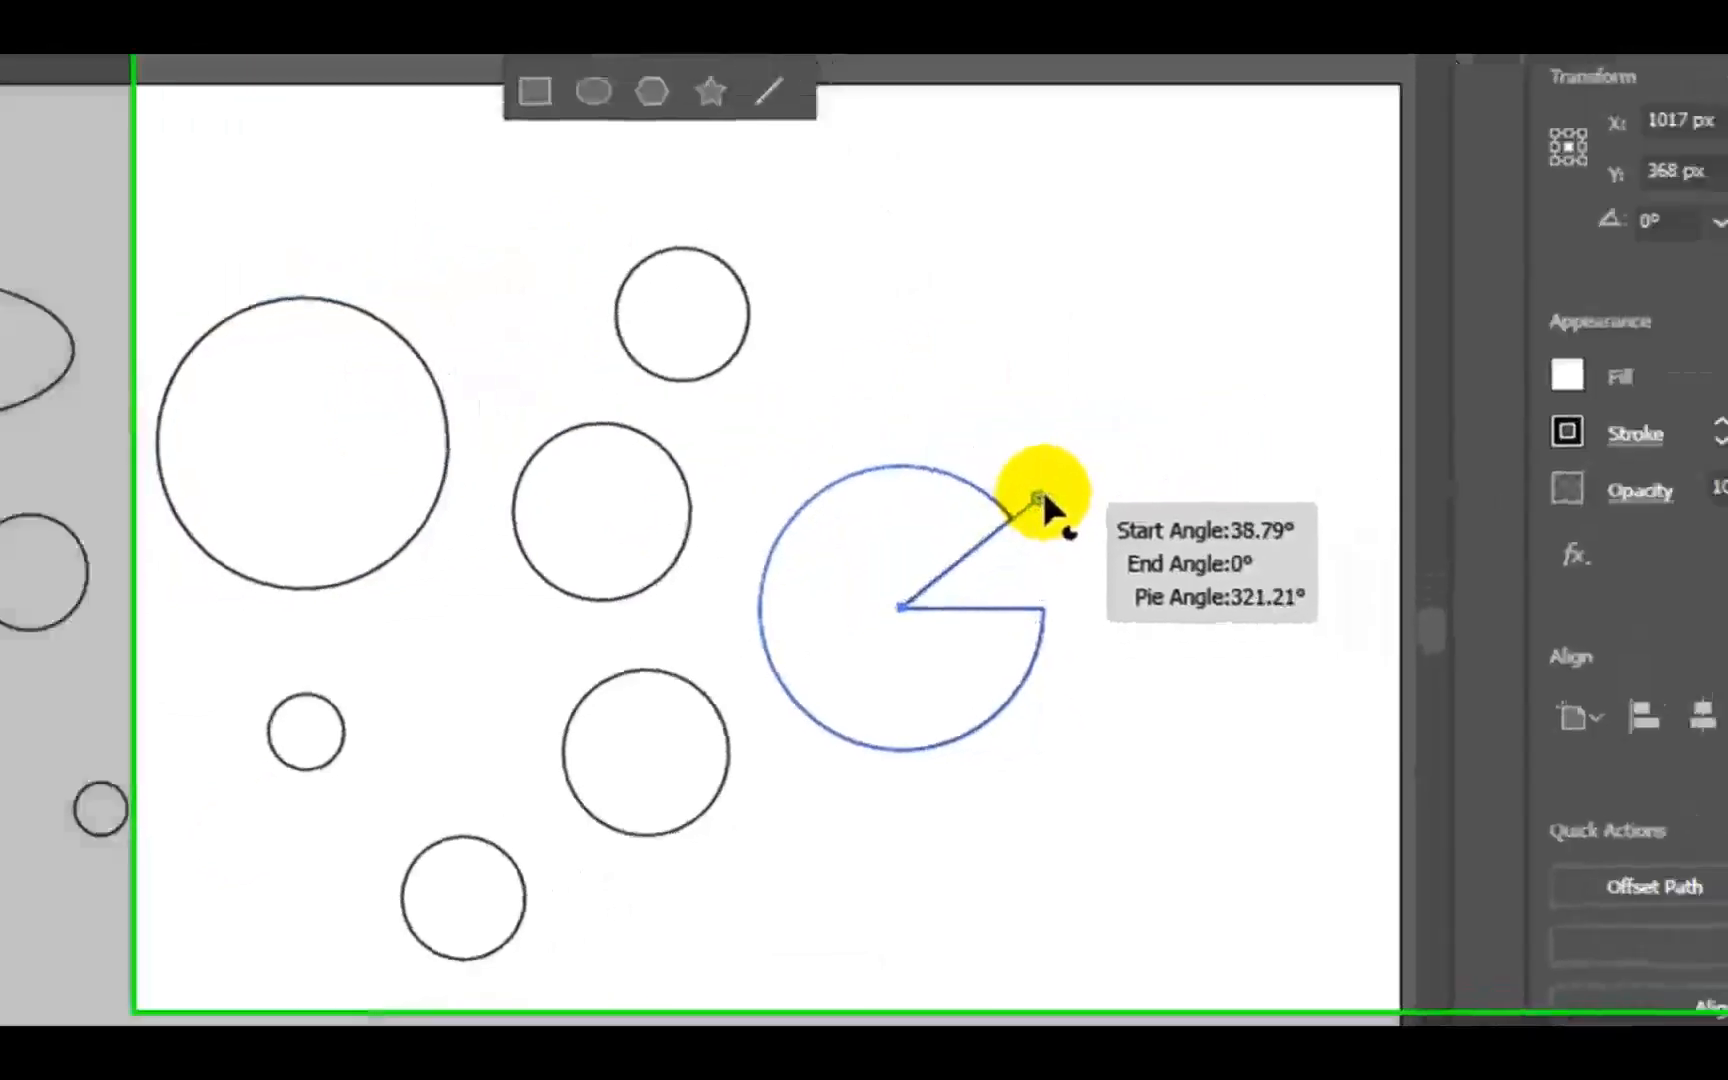
drag(851, 600, 806, 542)
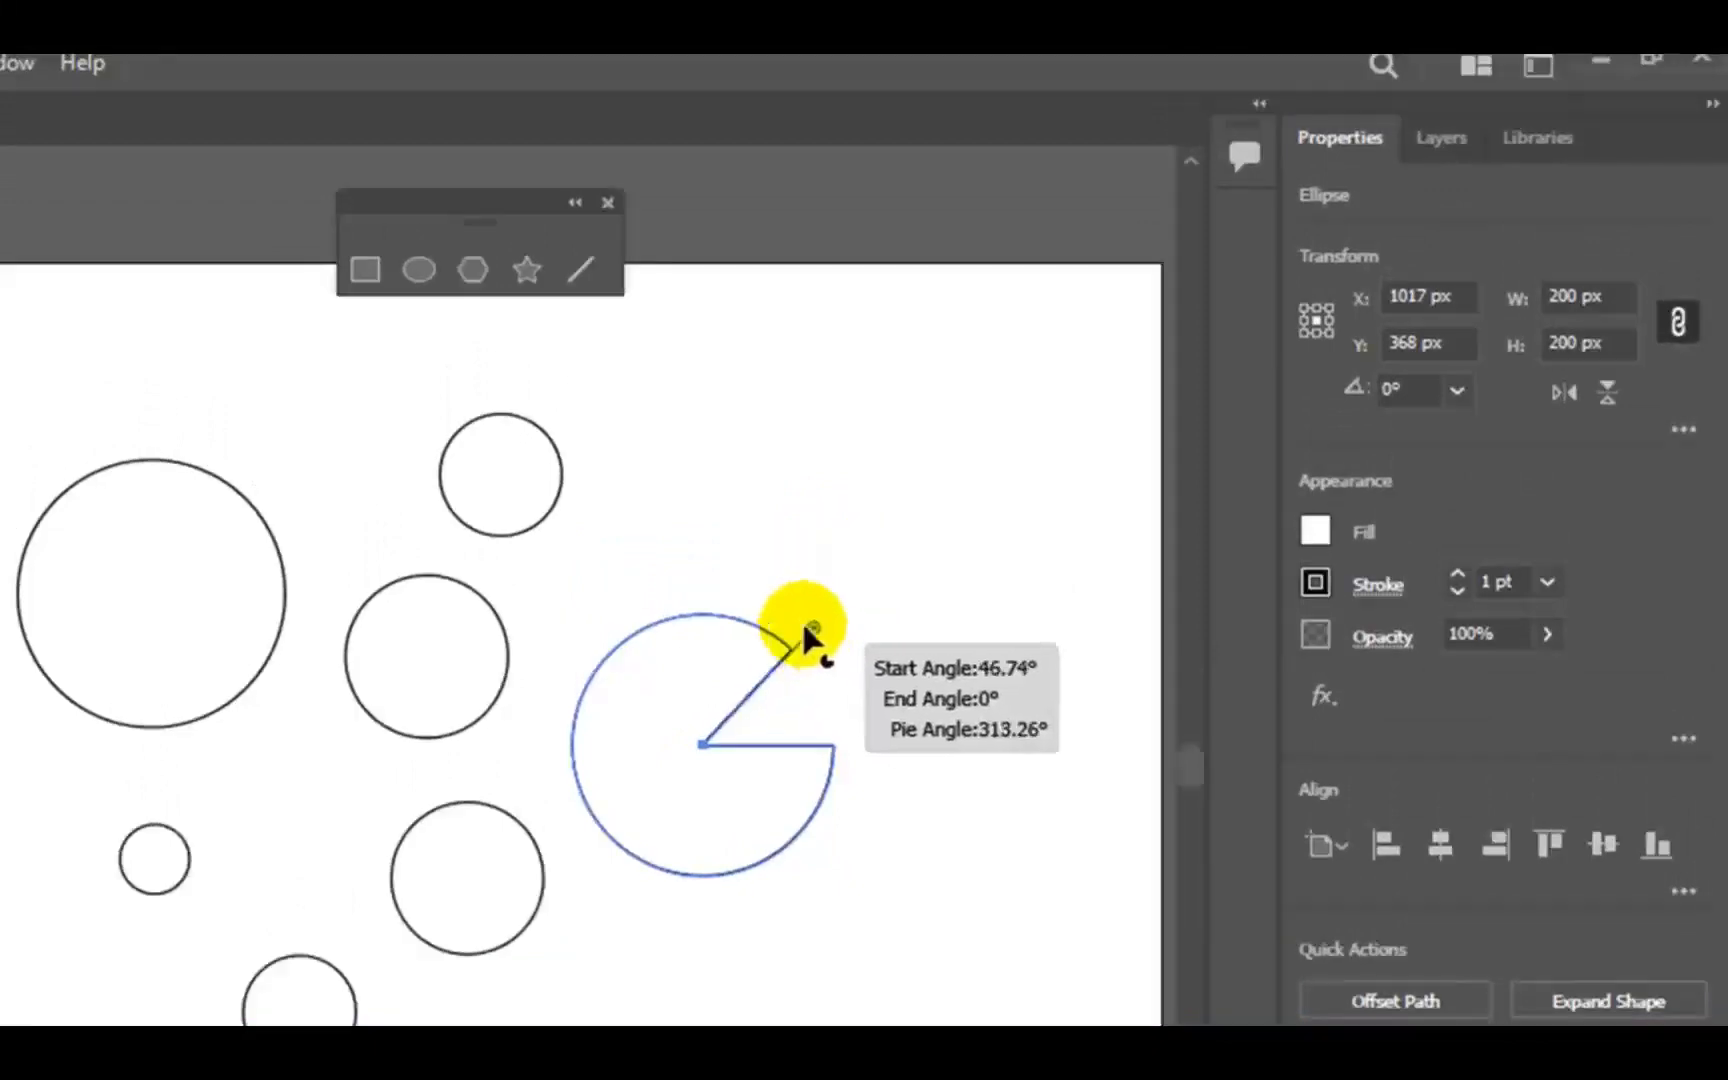
drag(808, 635, 806, 636)
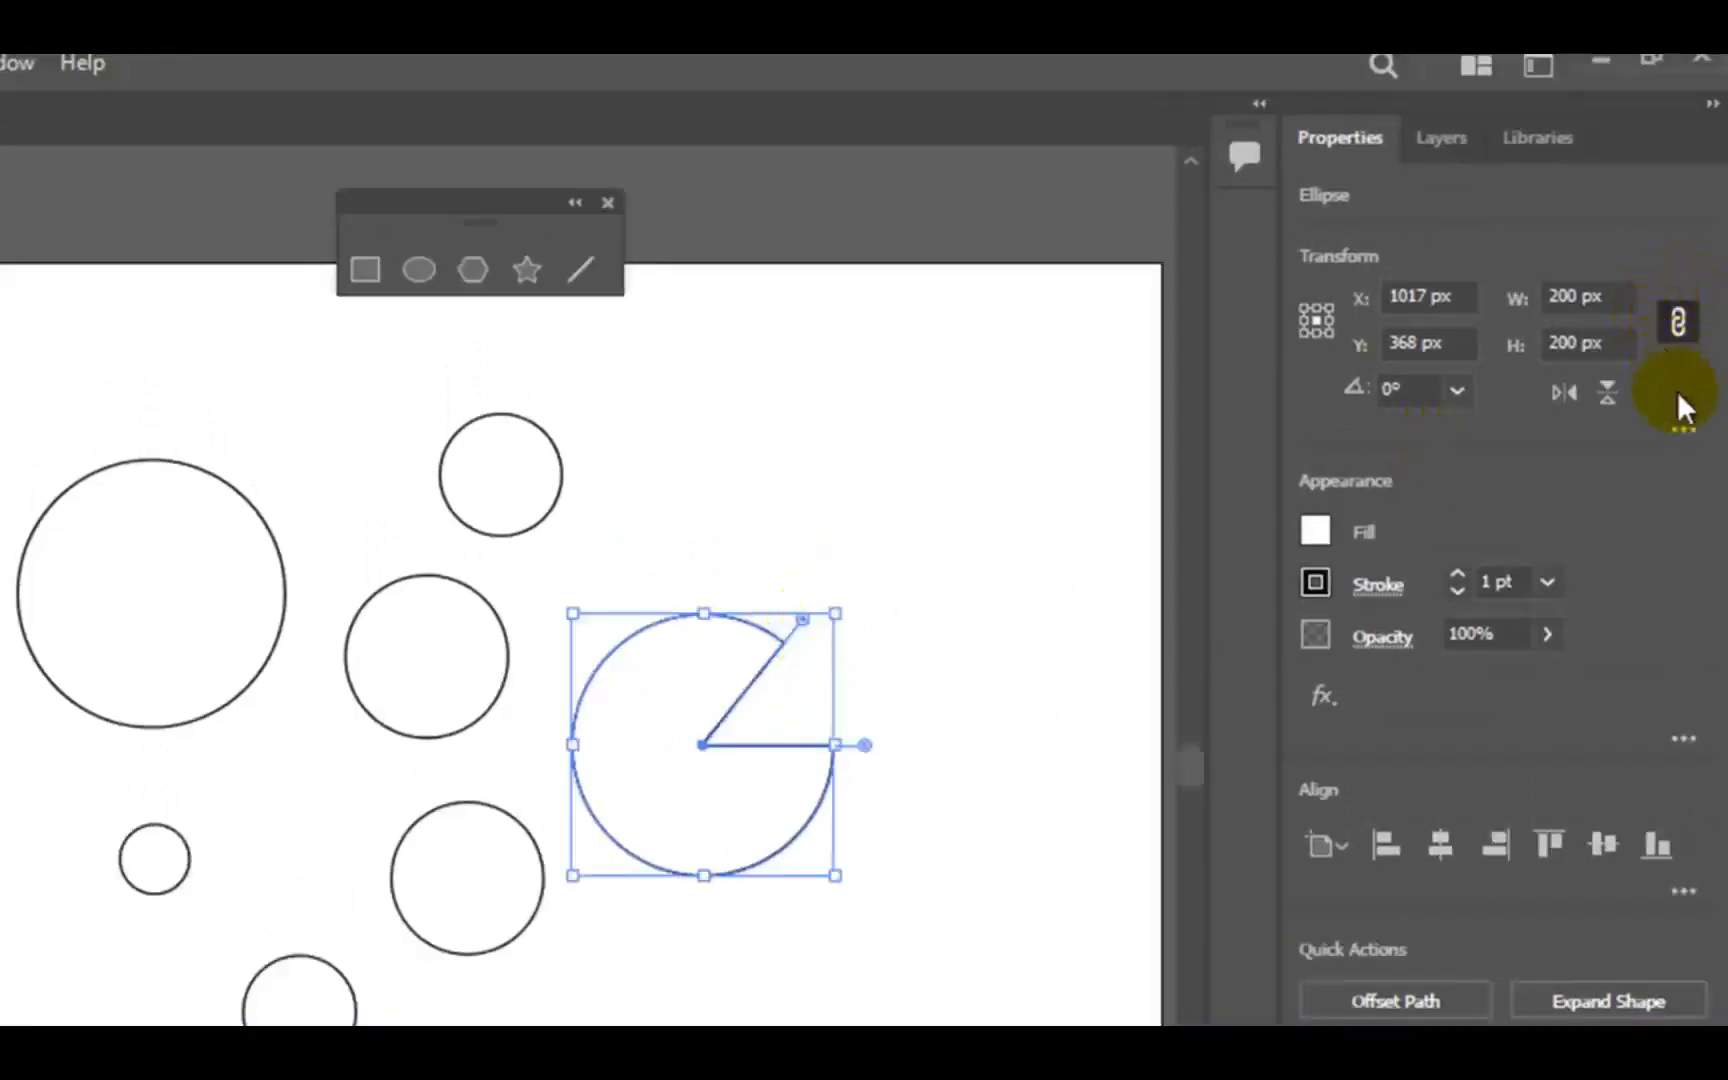
click(1684, 430)
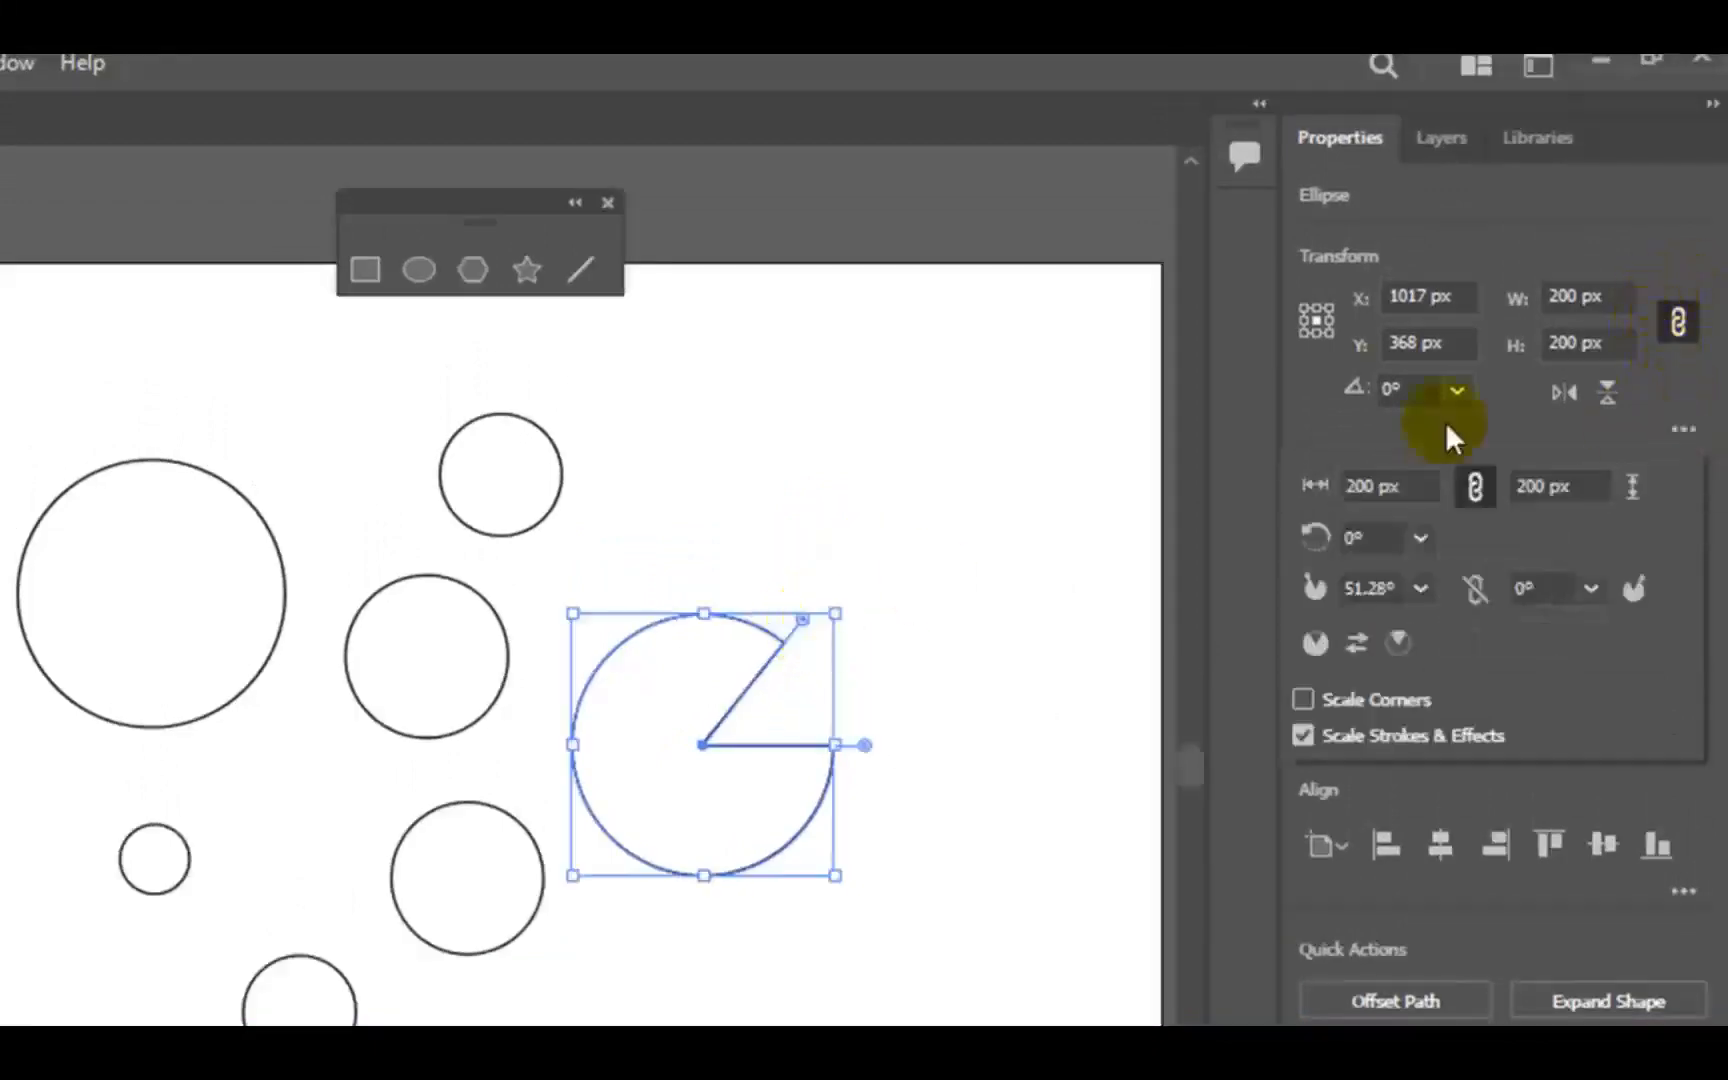
click(1682, 433)
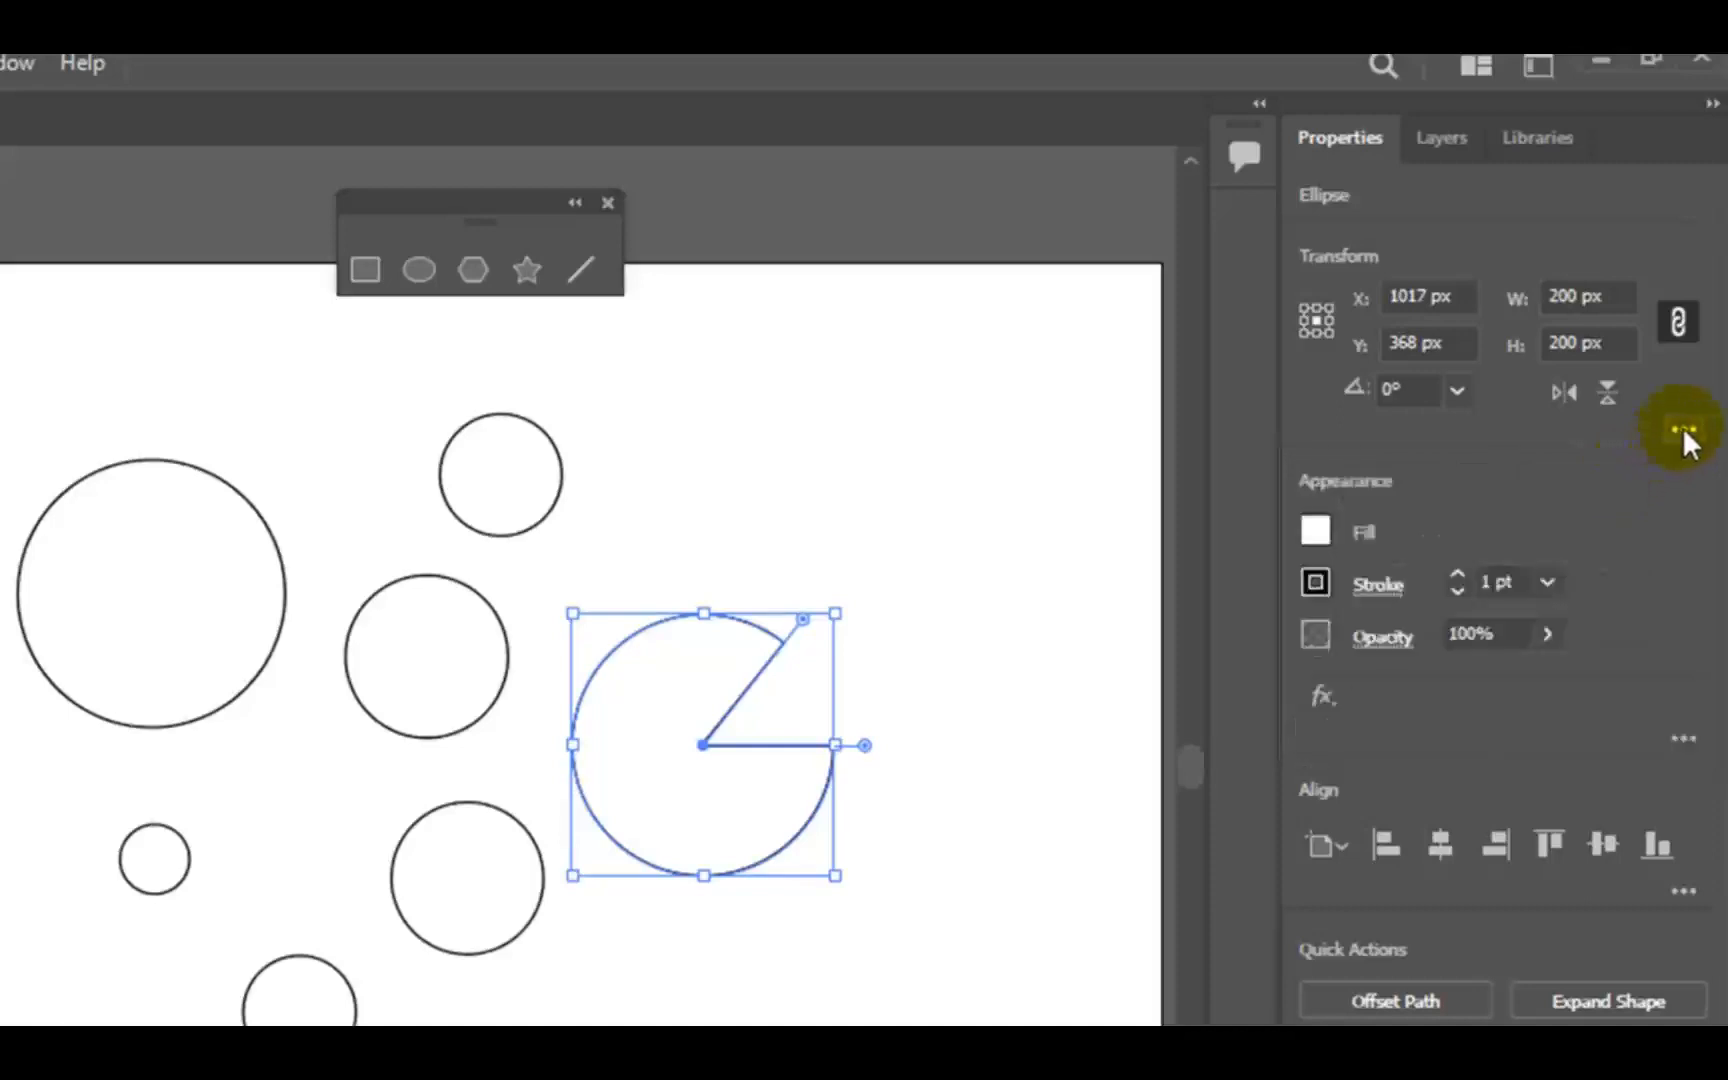
- Widen the pie's opening freehand to a start angle of about 58° and show its detailed transform options
click(1683, 432)
click(815, 640)
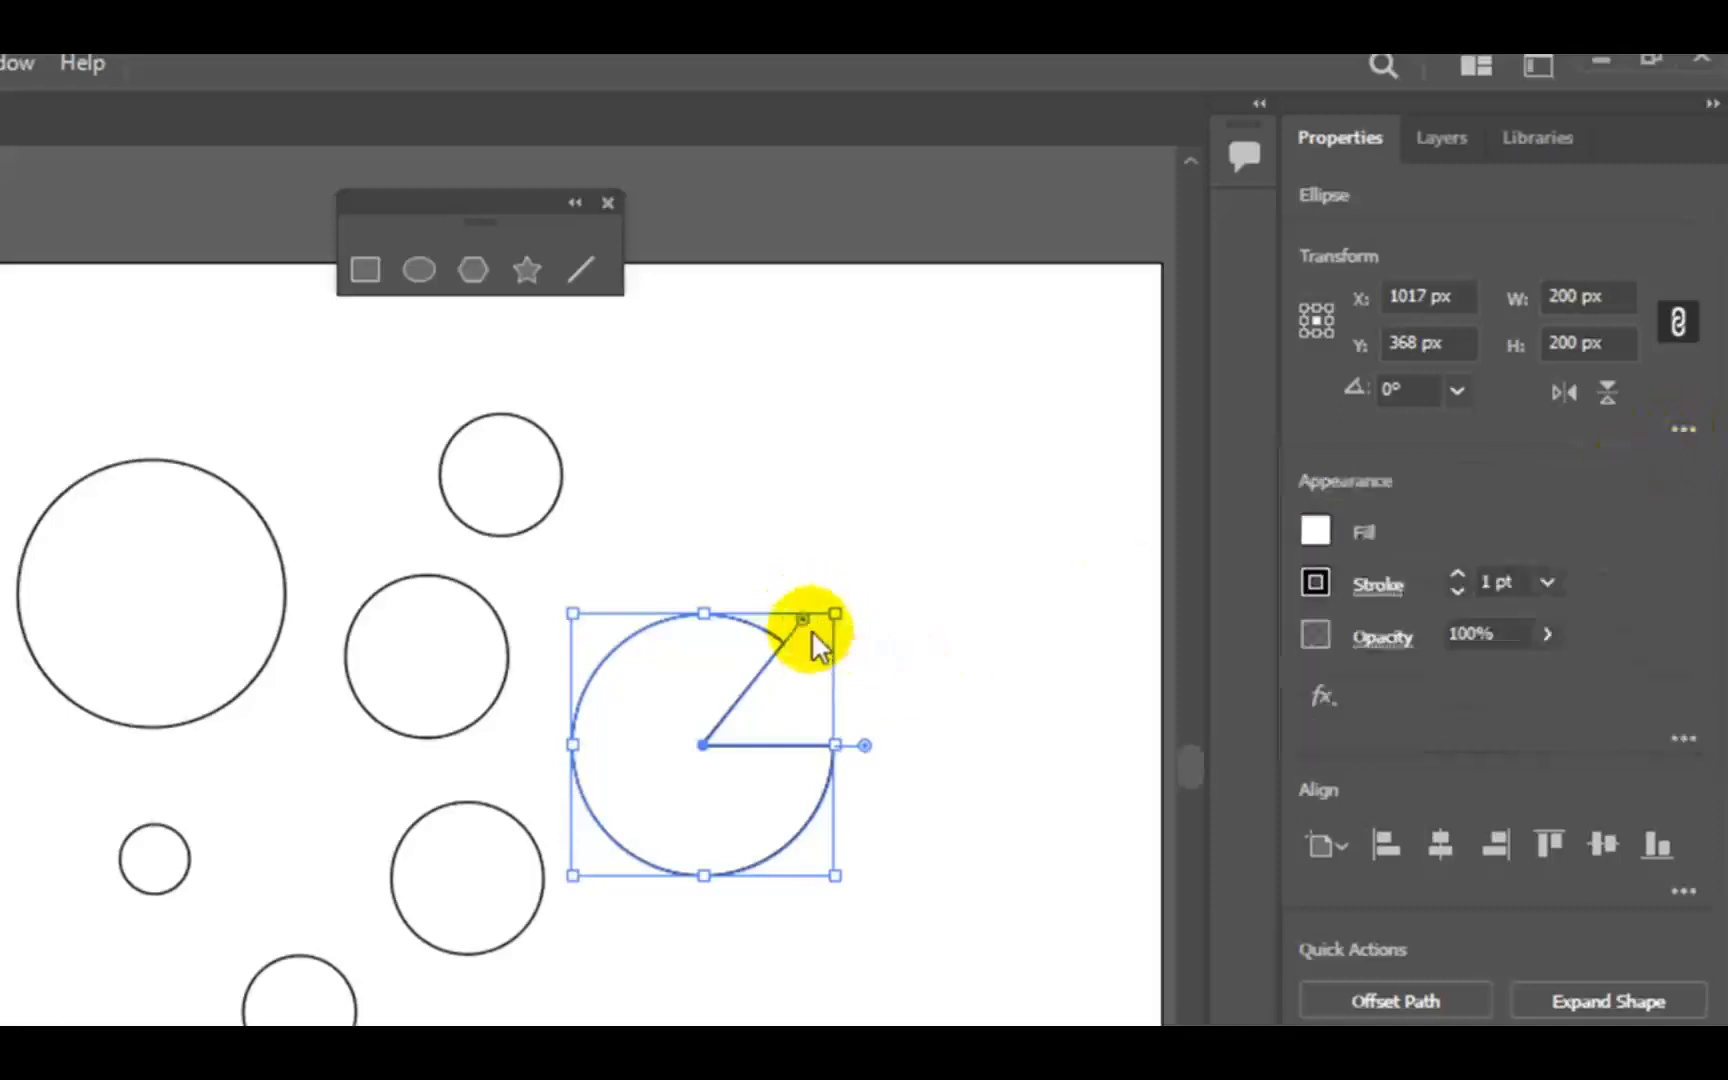
mouse_move(803, 619)
mouse_down()
mouse_move(812, 630)
mouse_move(789, 607)
mouse_up()
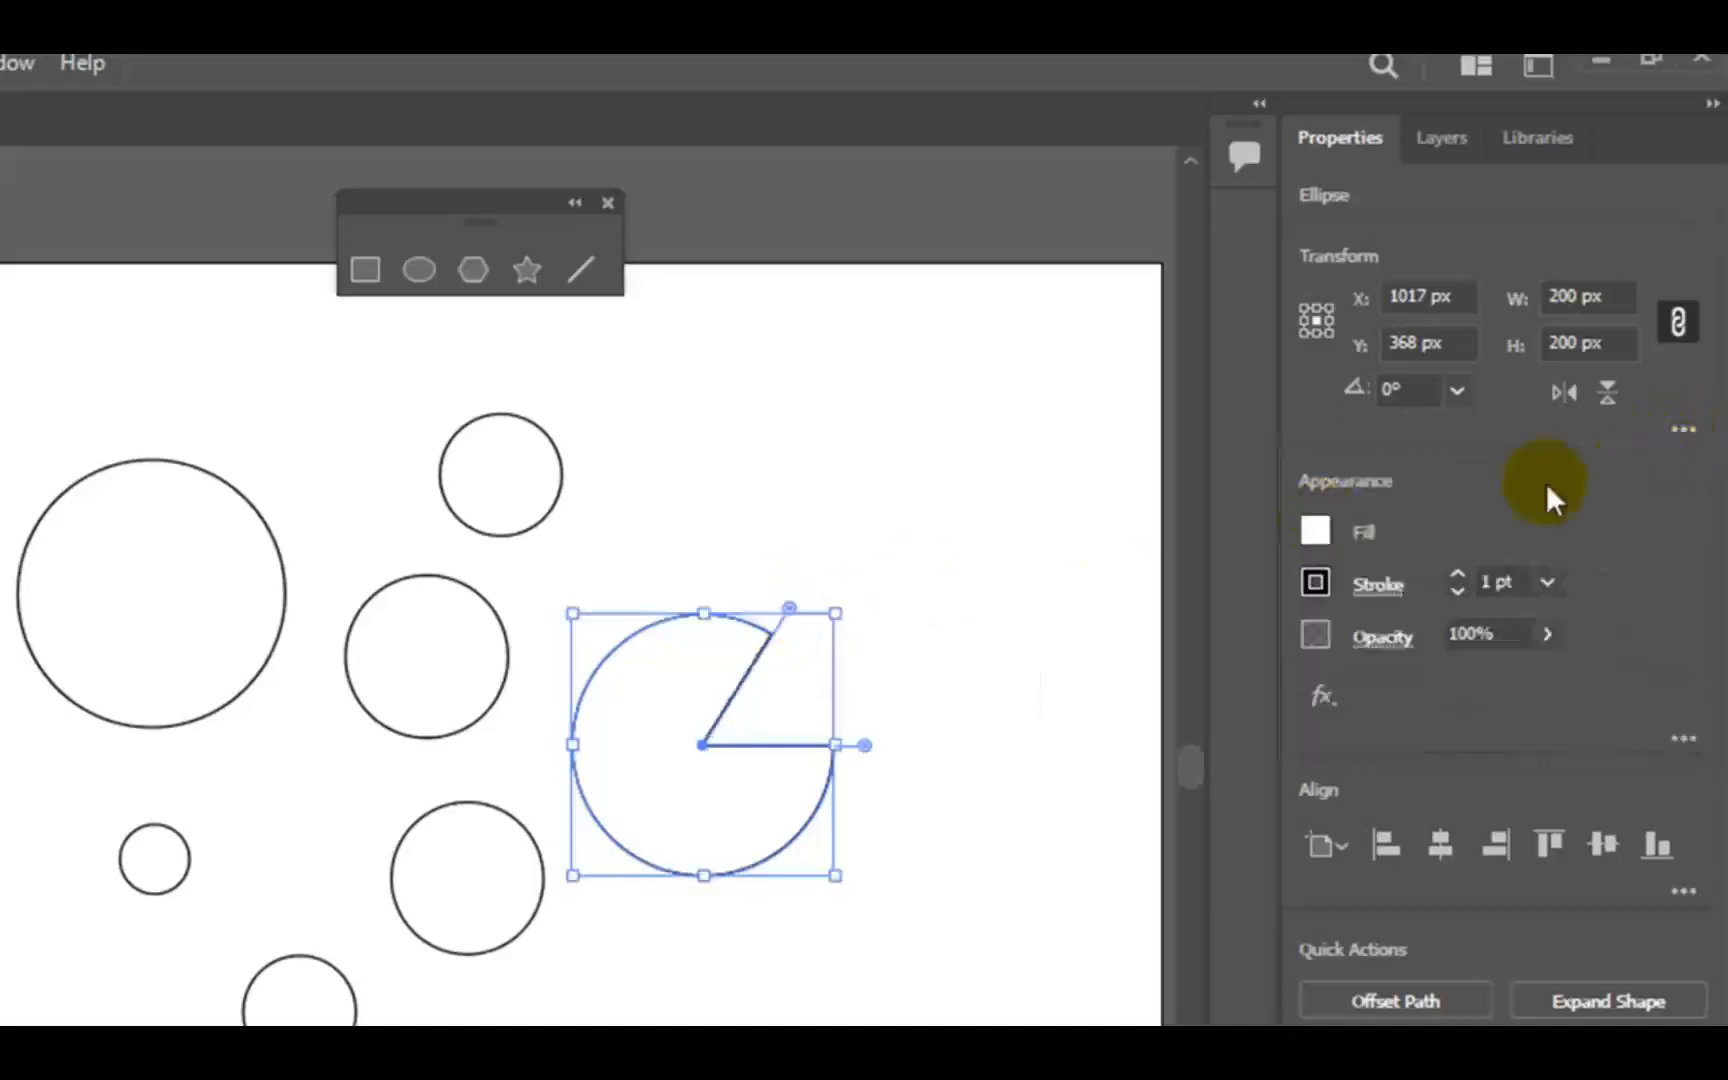
click(1682, 431)
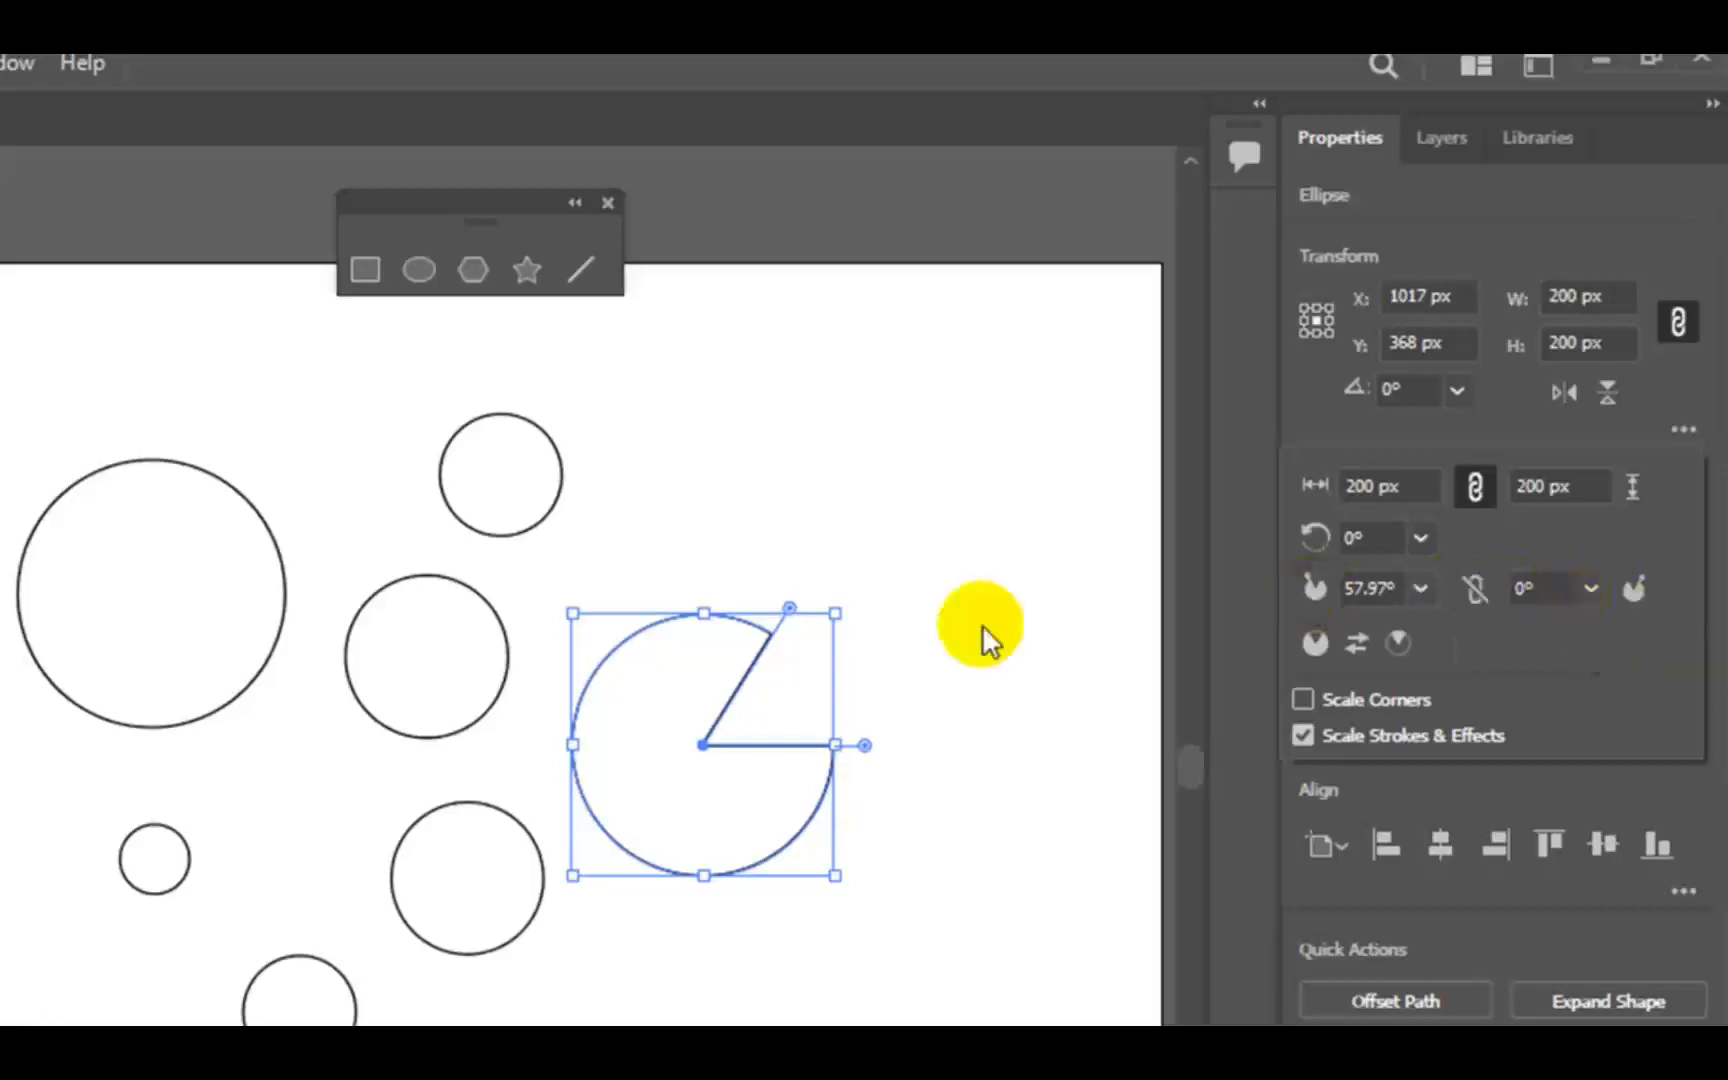
- Adjust the pie's lower edge, set its start angle to 45° and end angle to 270°, and move it about 43 px down
drag(866, 746, 853, 822)
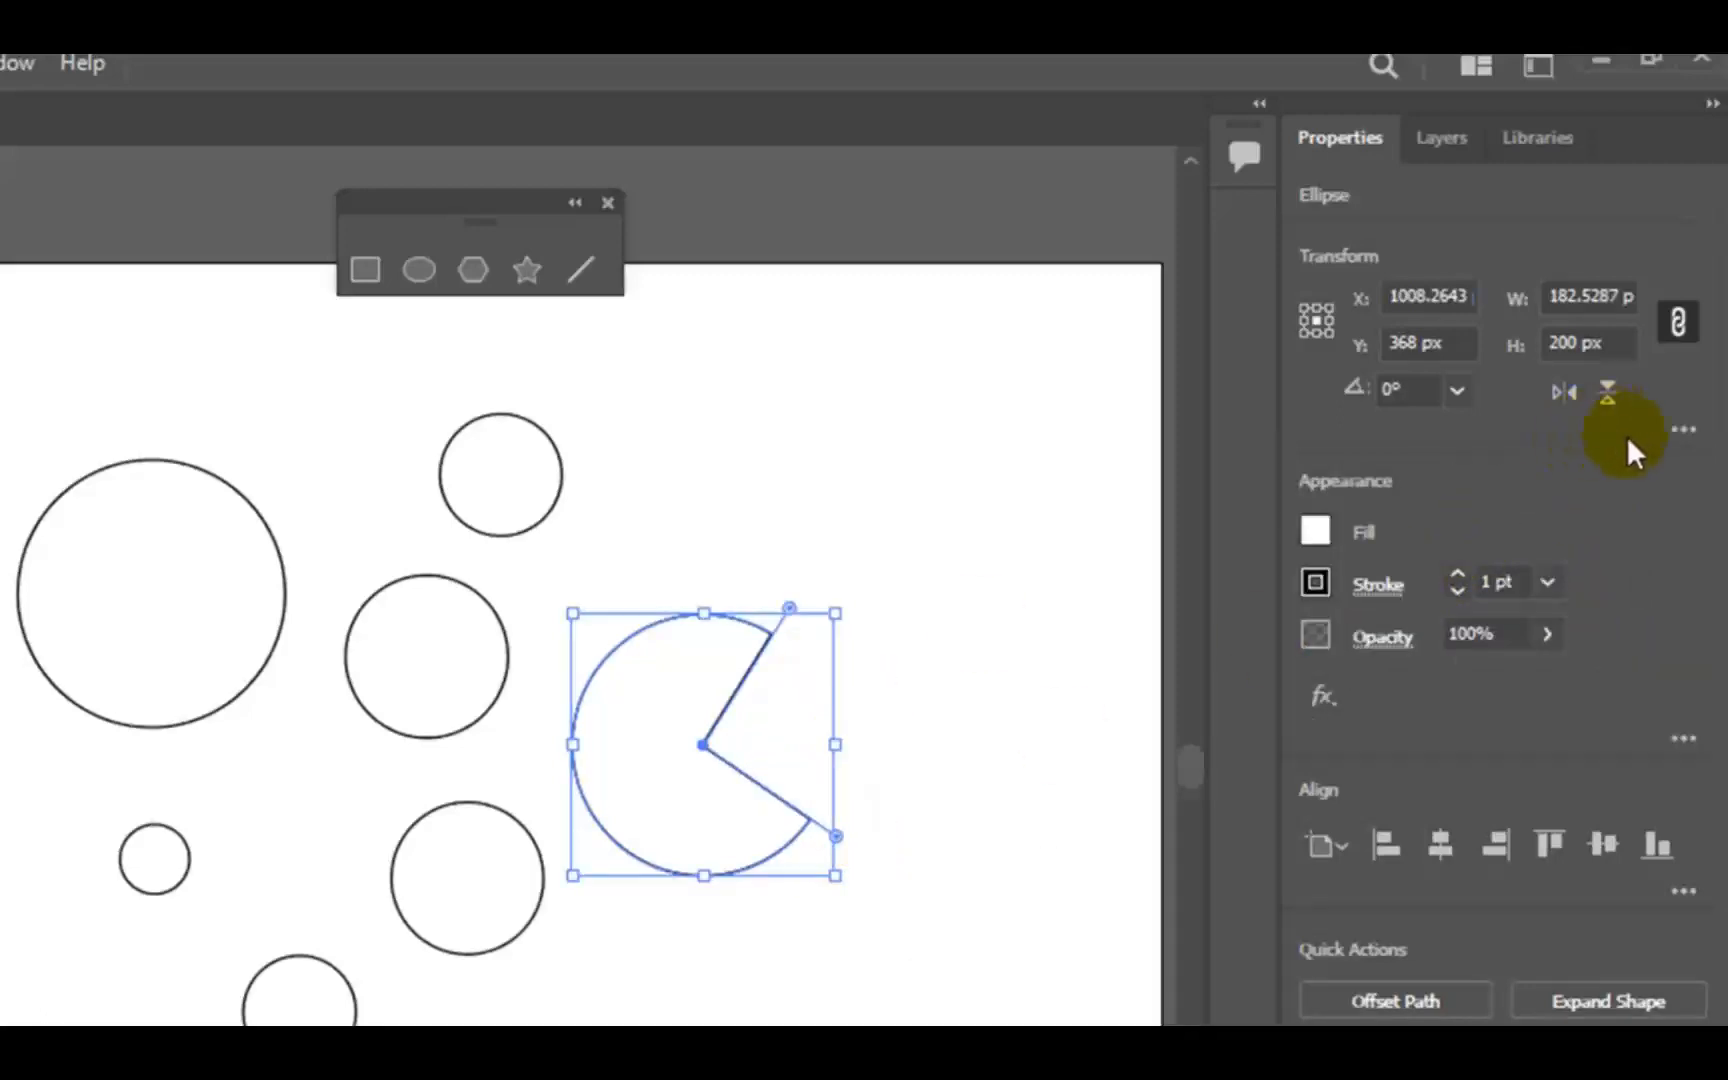
click(1684, 429)
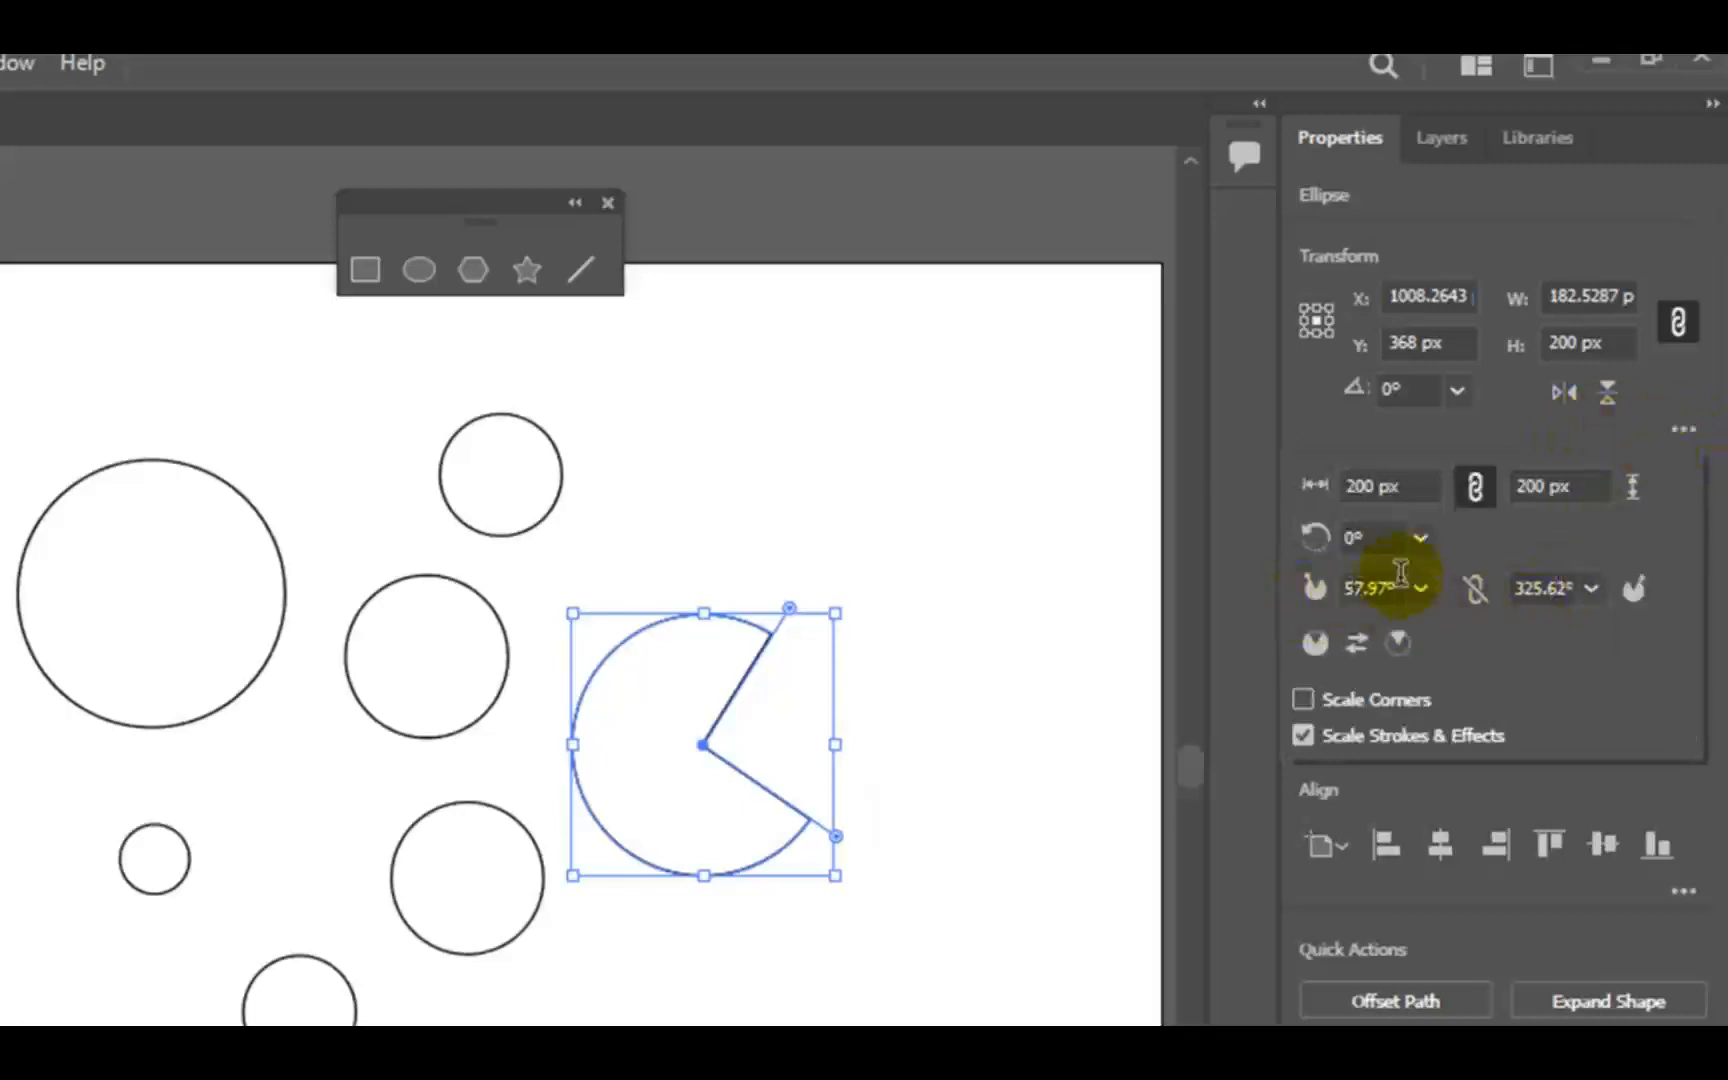
click(1352, 589)
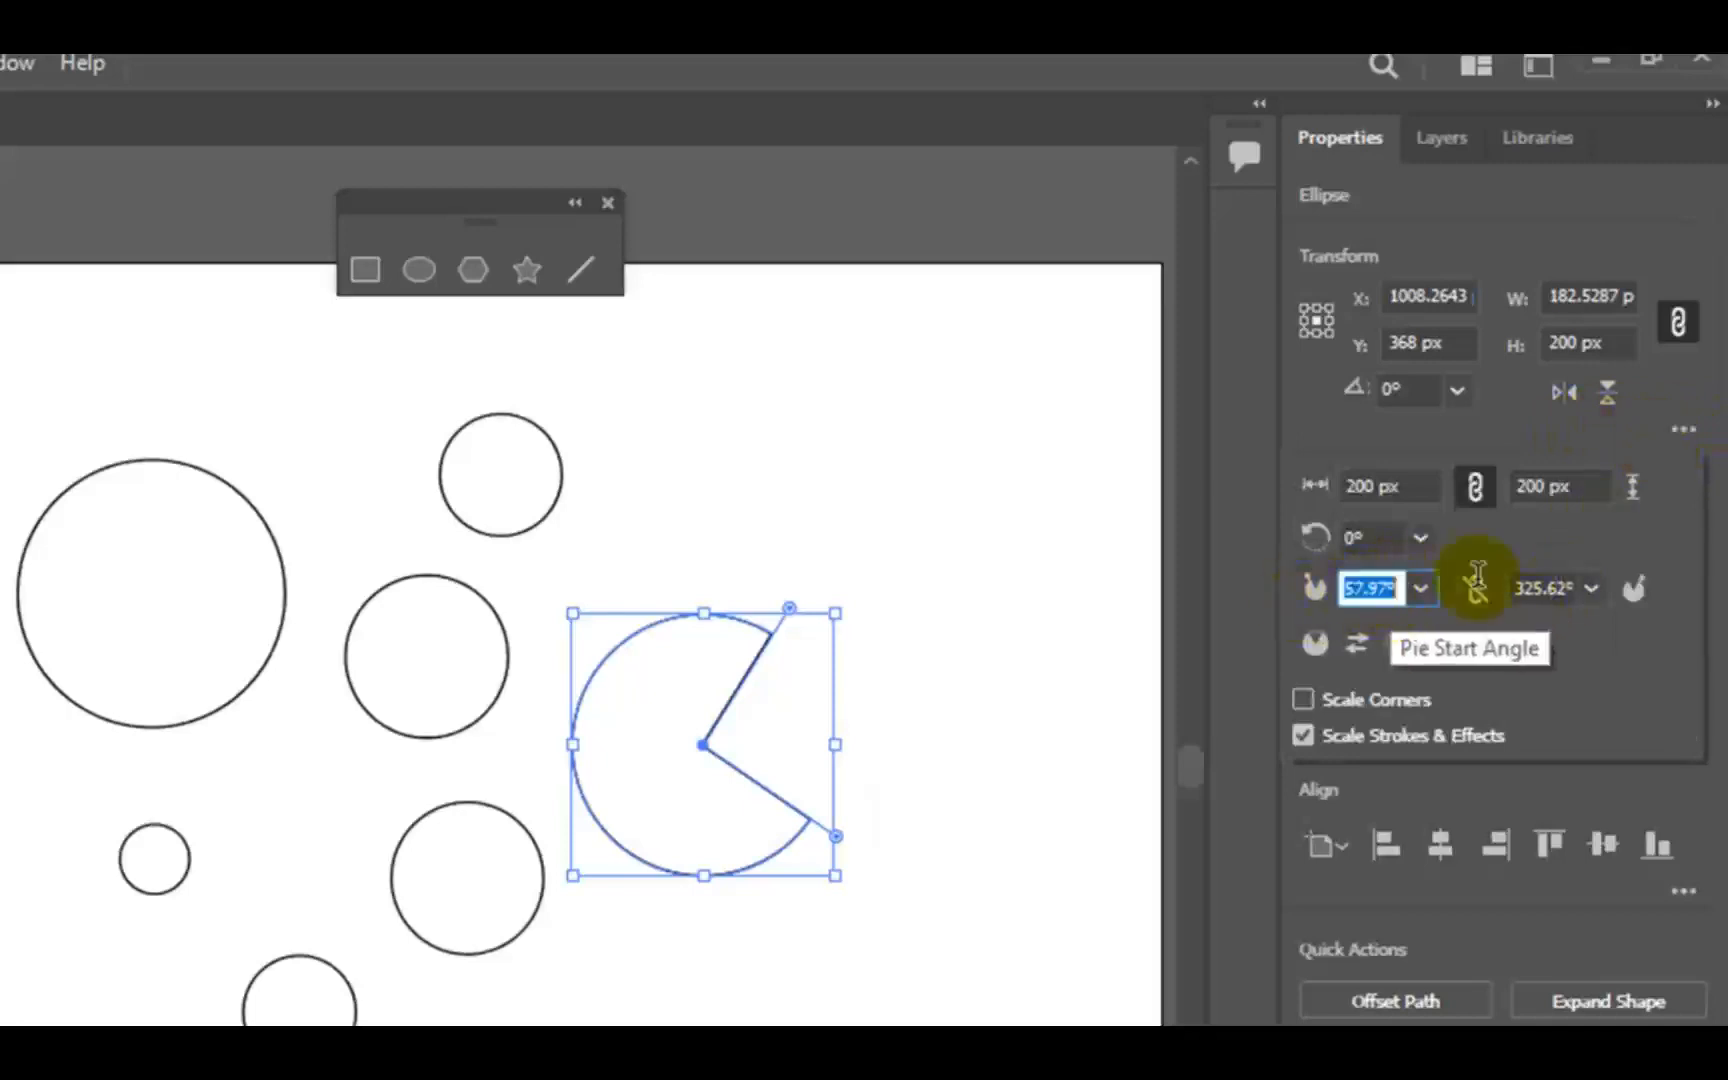
text(45)
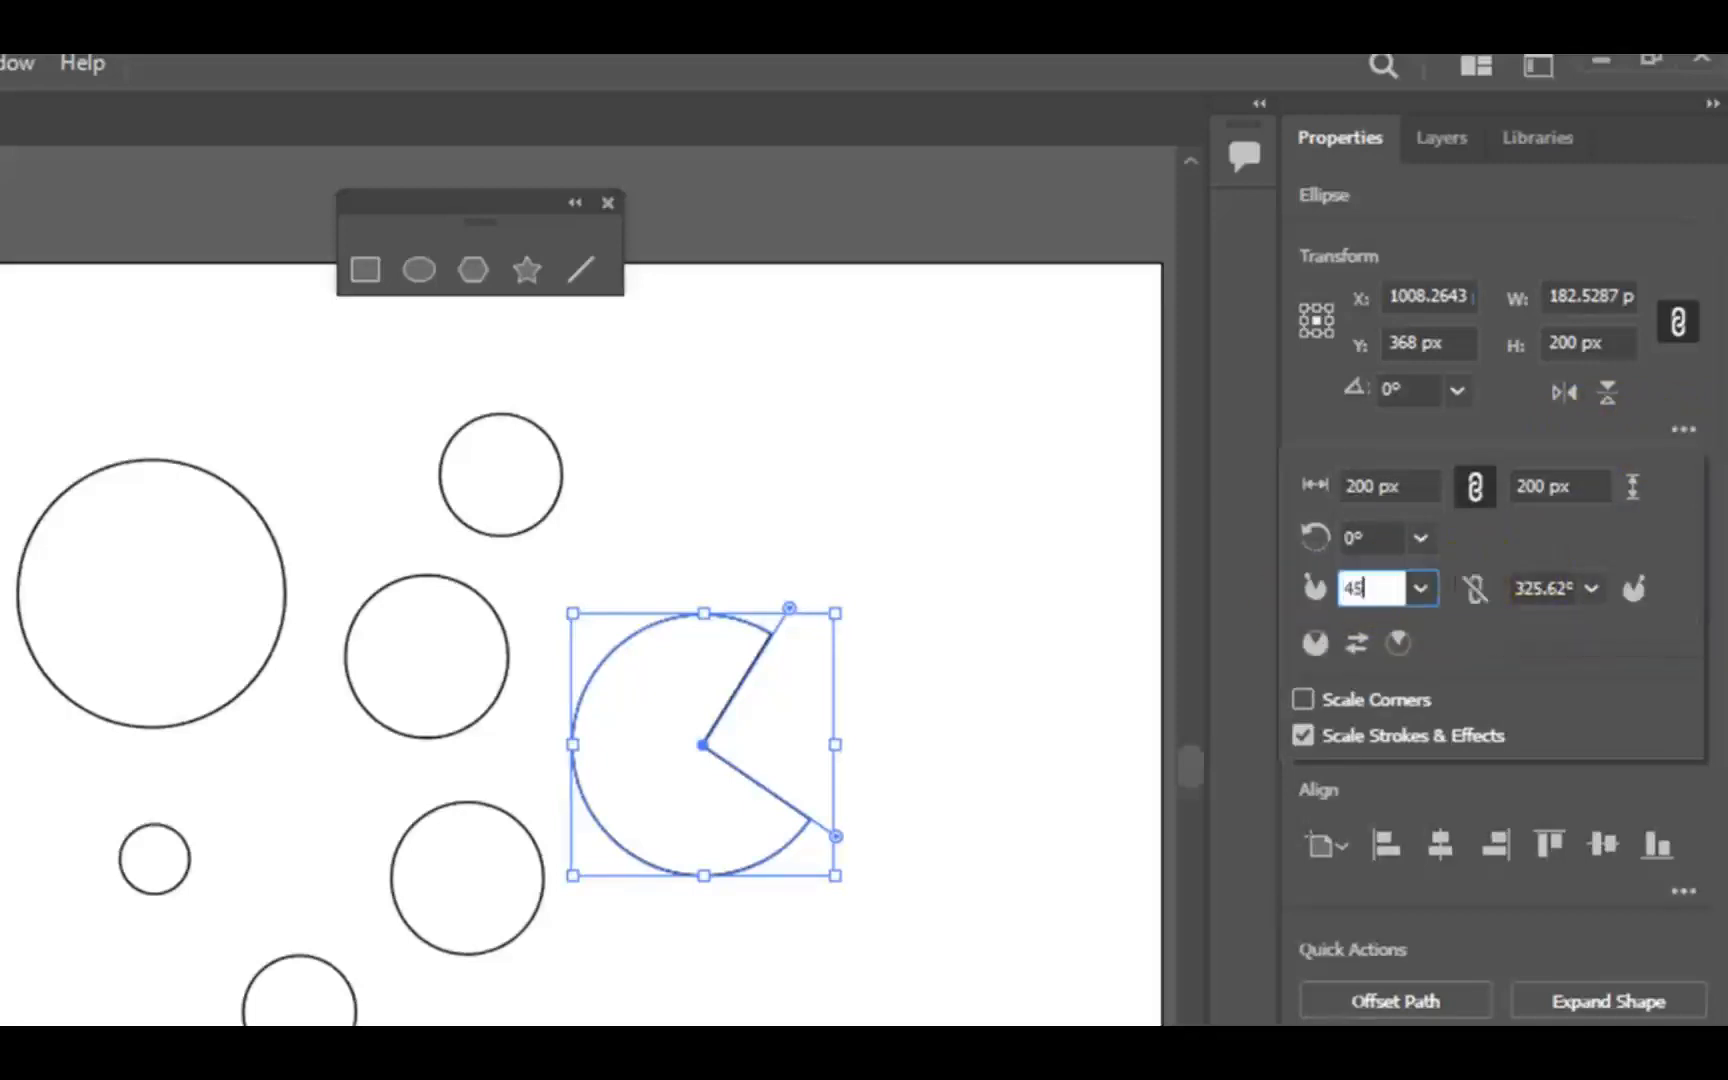
click(1542, 586)
text(27)
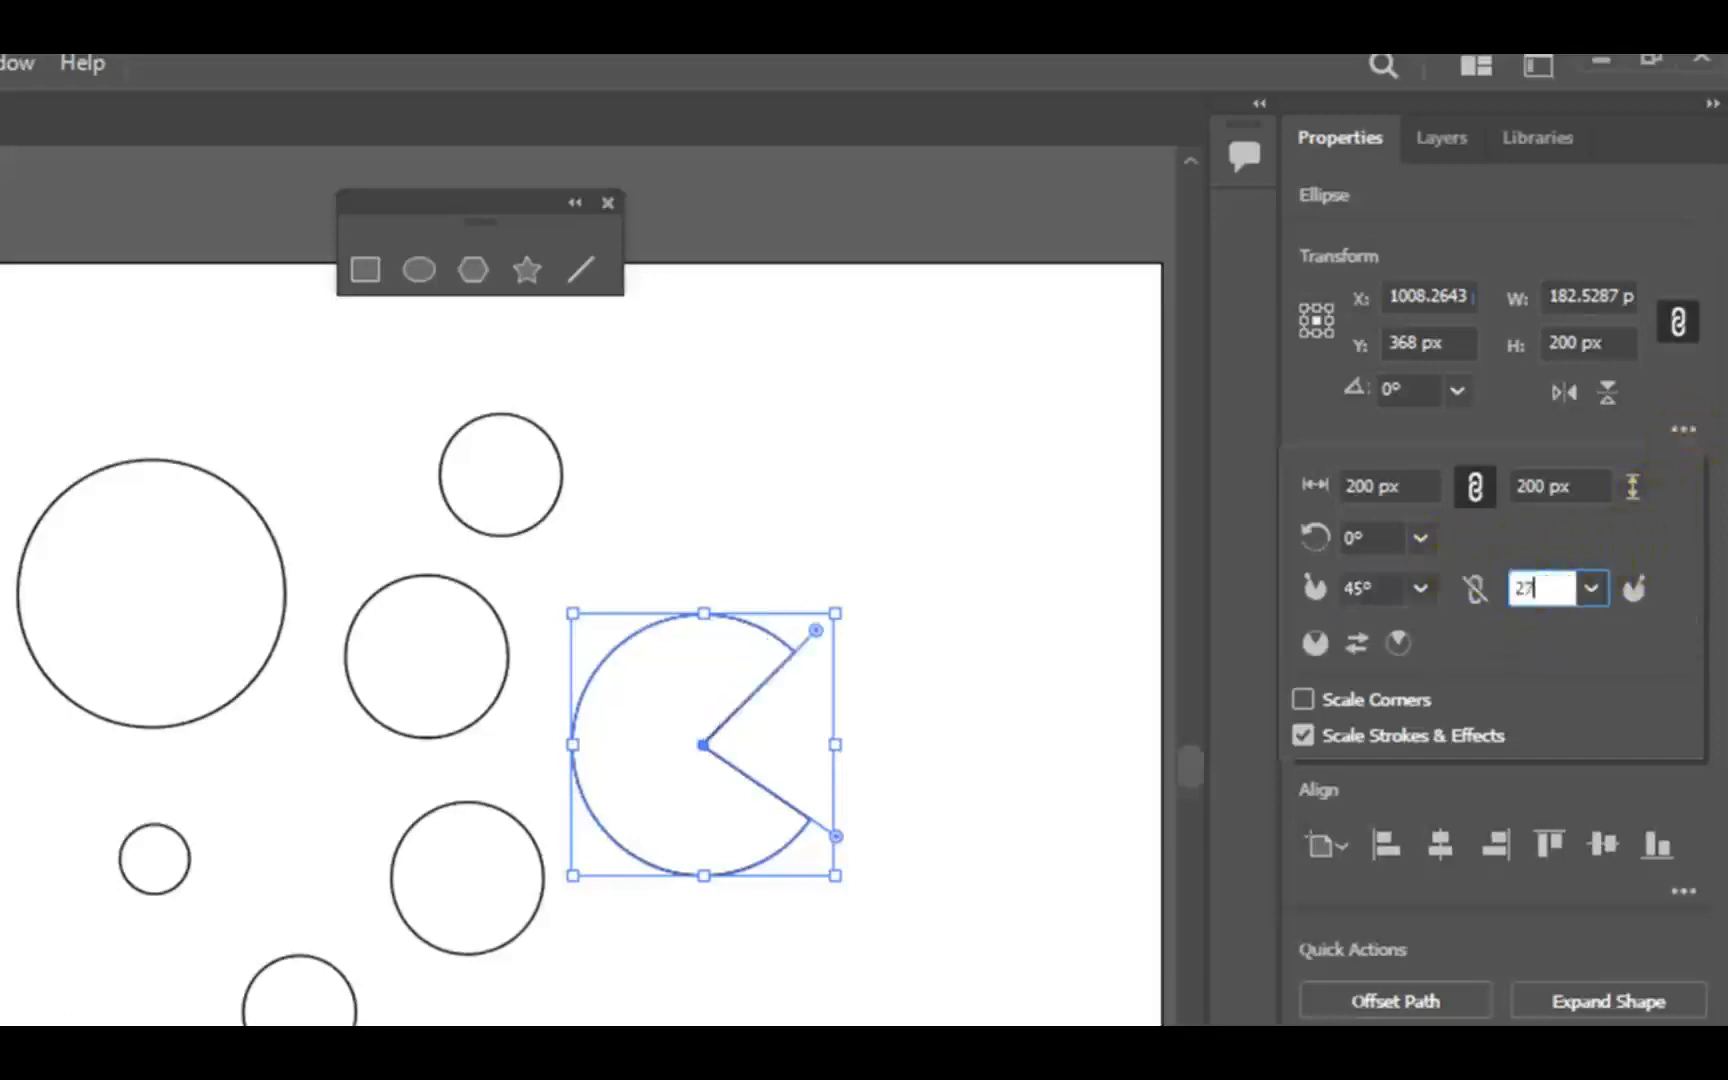
key(Return)
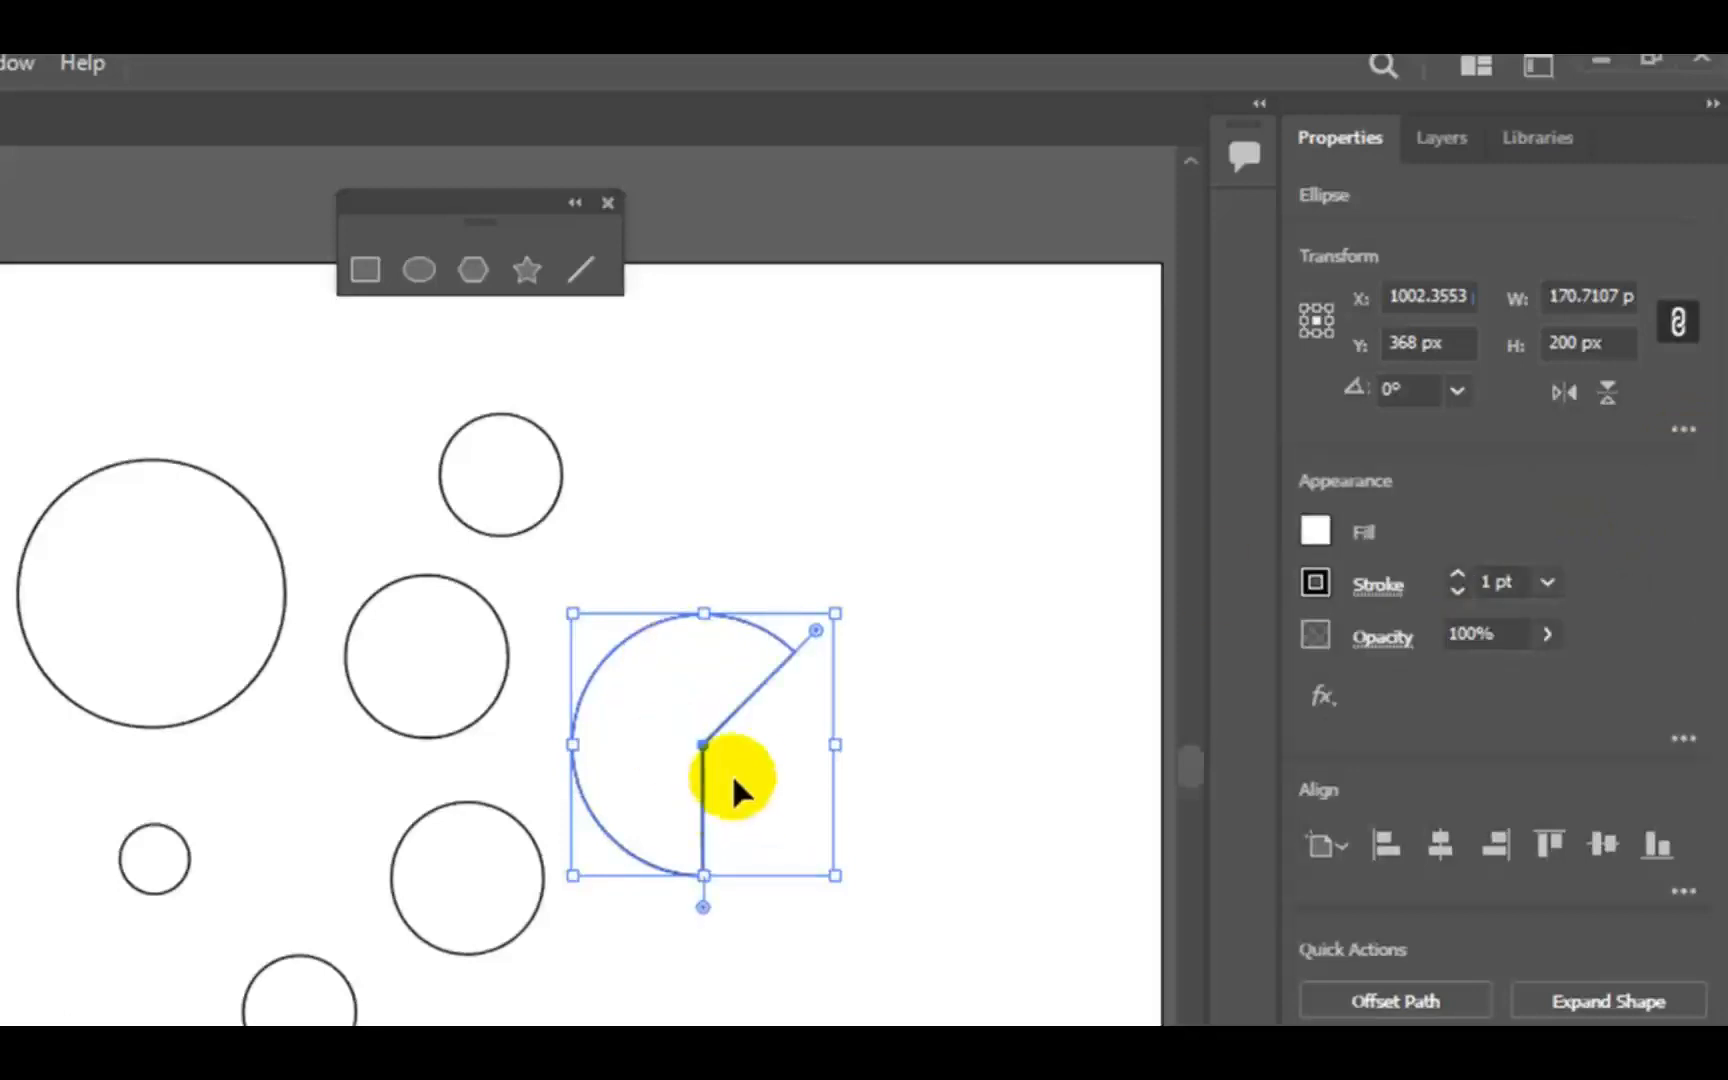
click(784, 562)
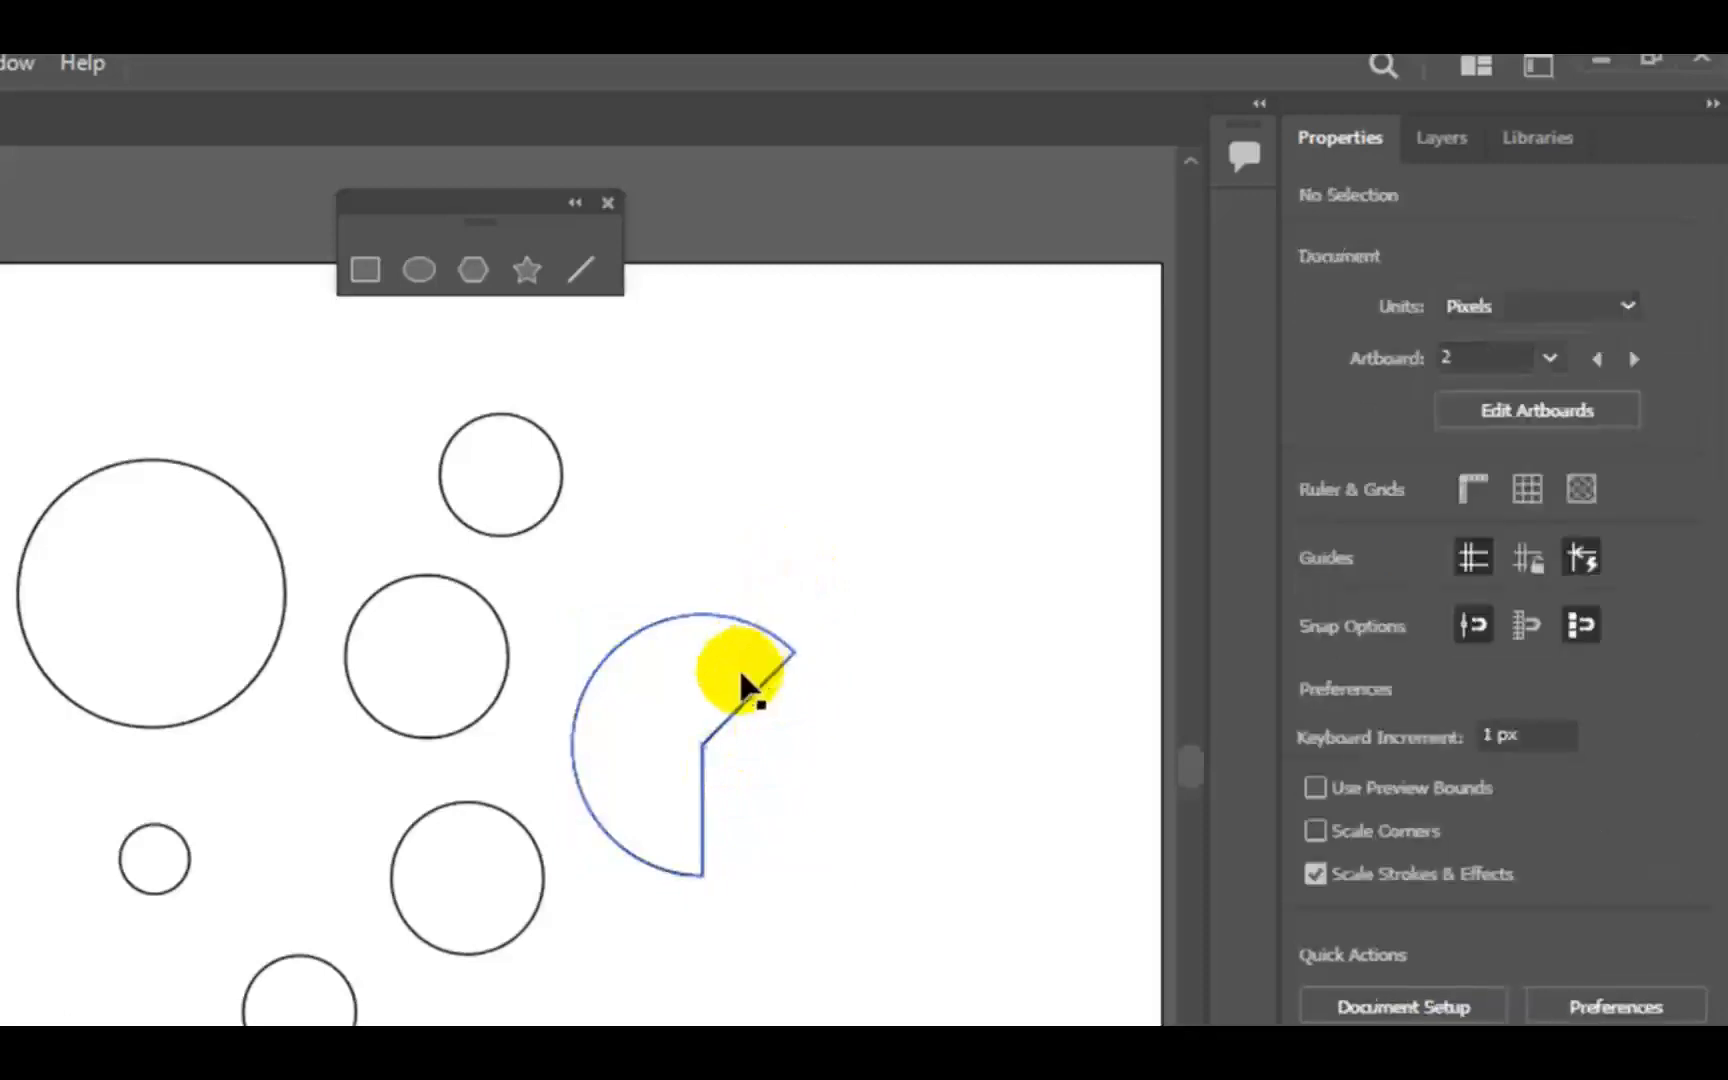
drag(728, 656, 713, 709)
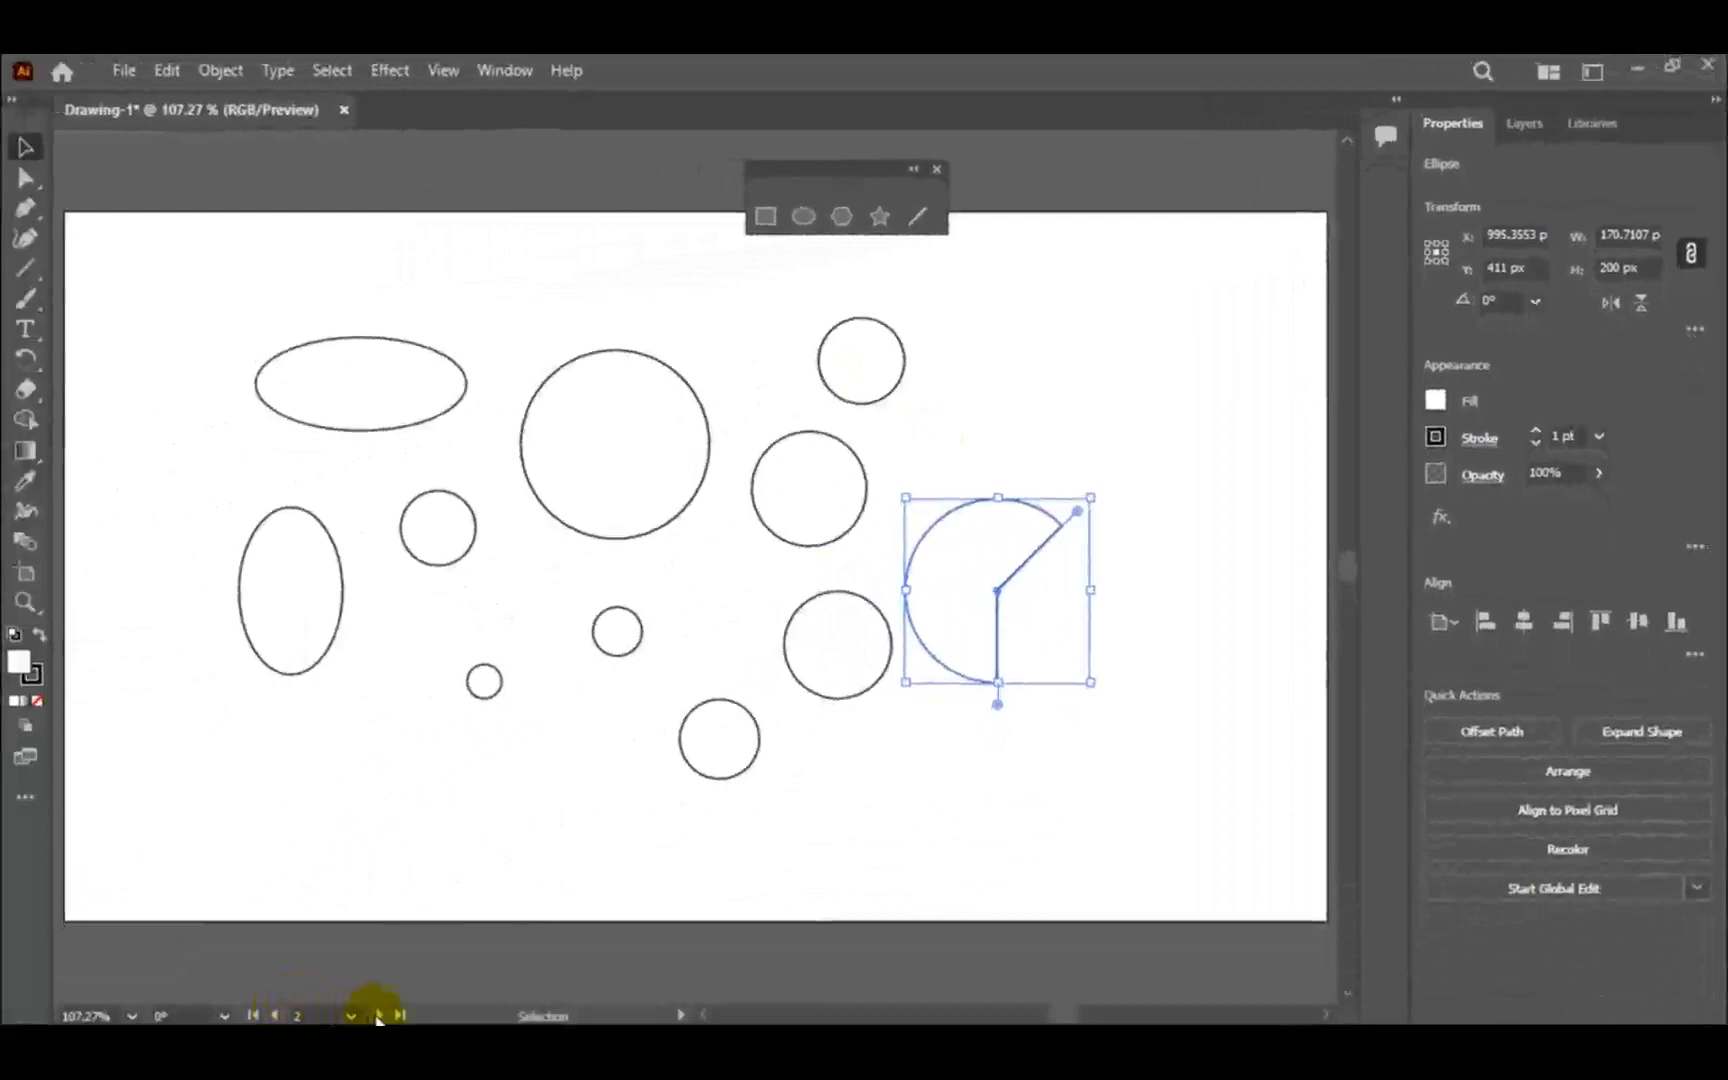
- On the third artboard, move the large octagon about 30 px left and 51 px down
click(378, 1015)
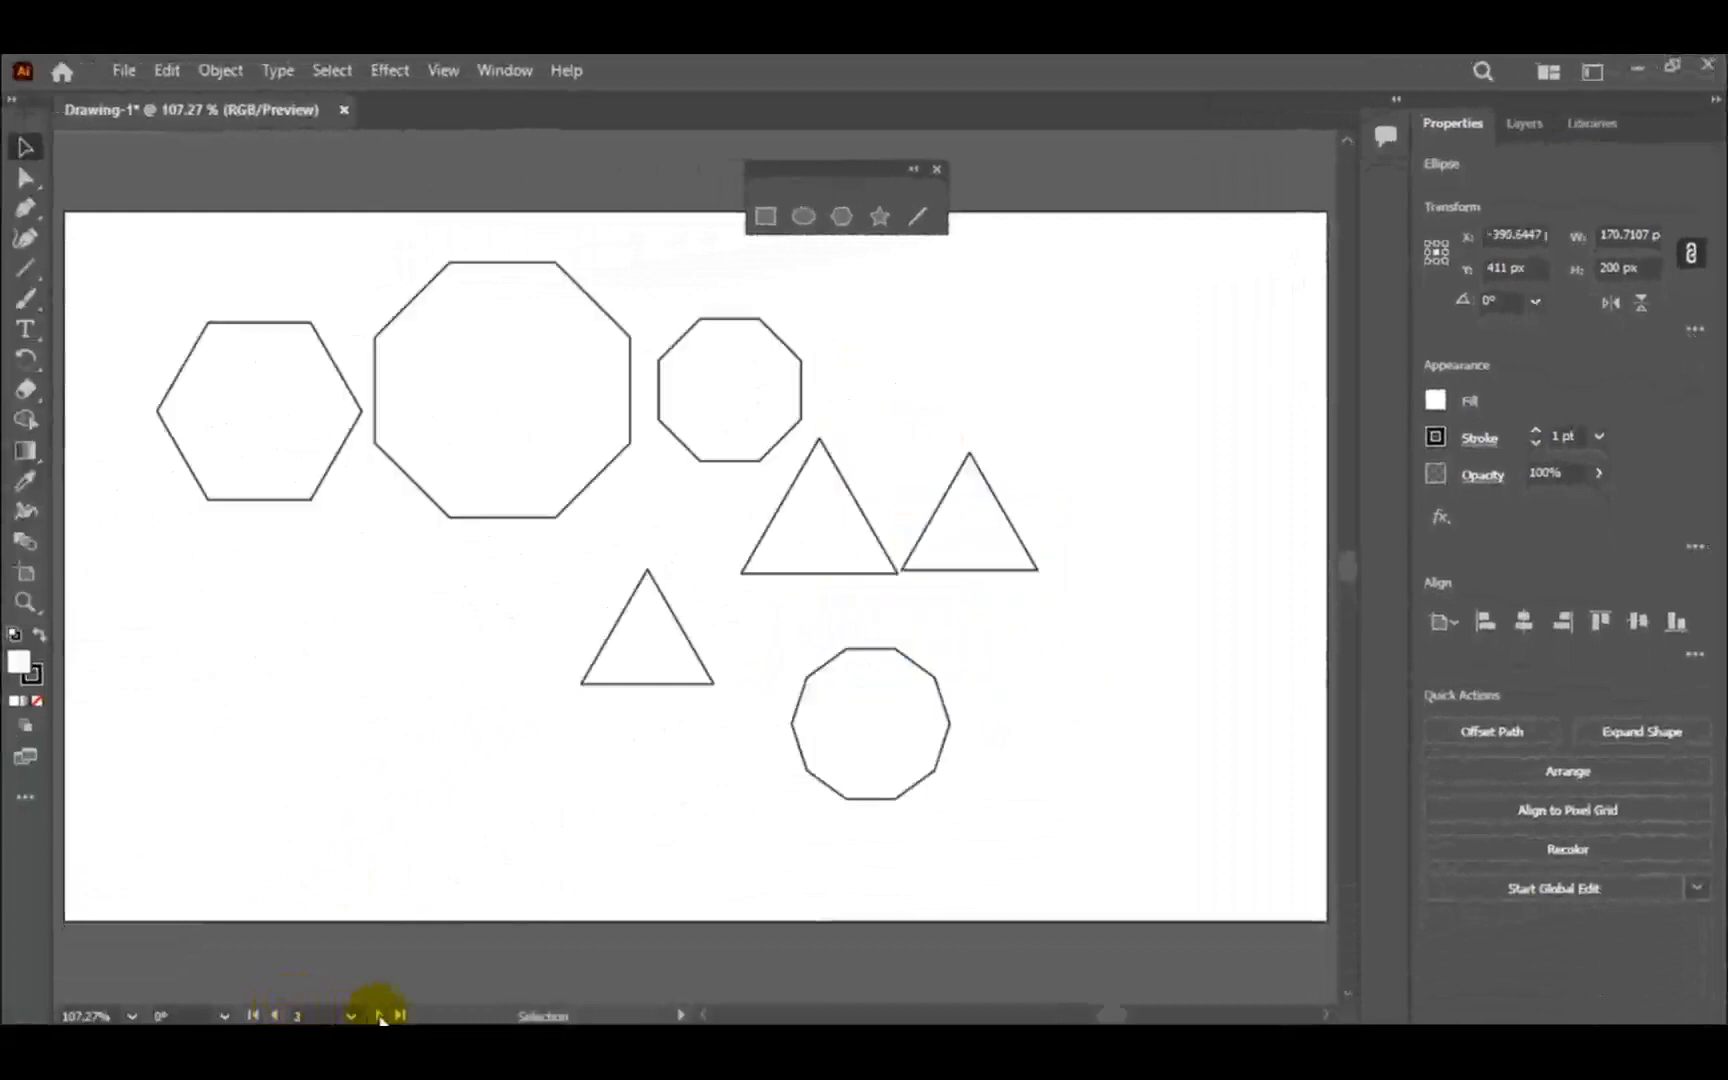
drag(562, 458, 546, 496)
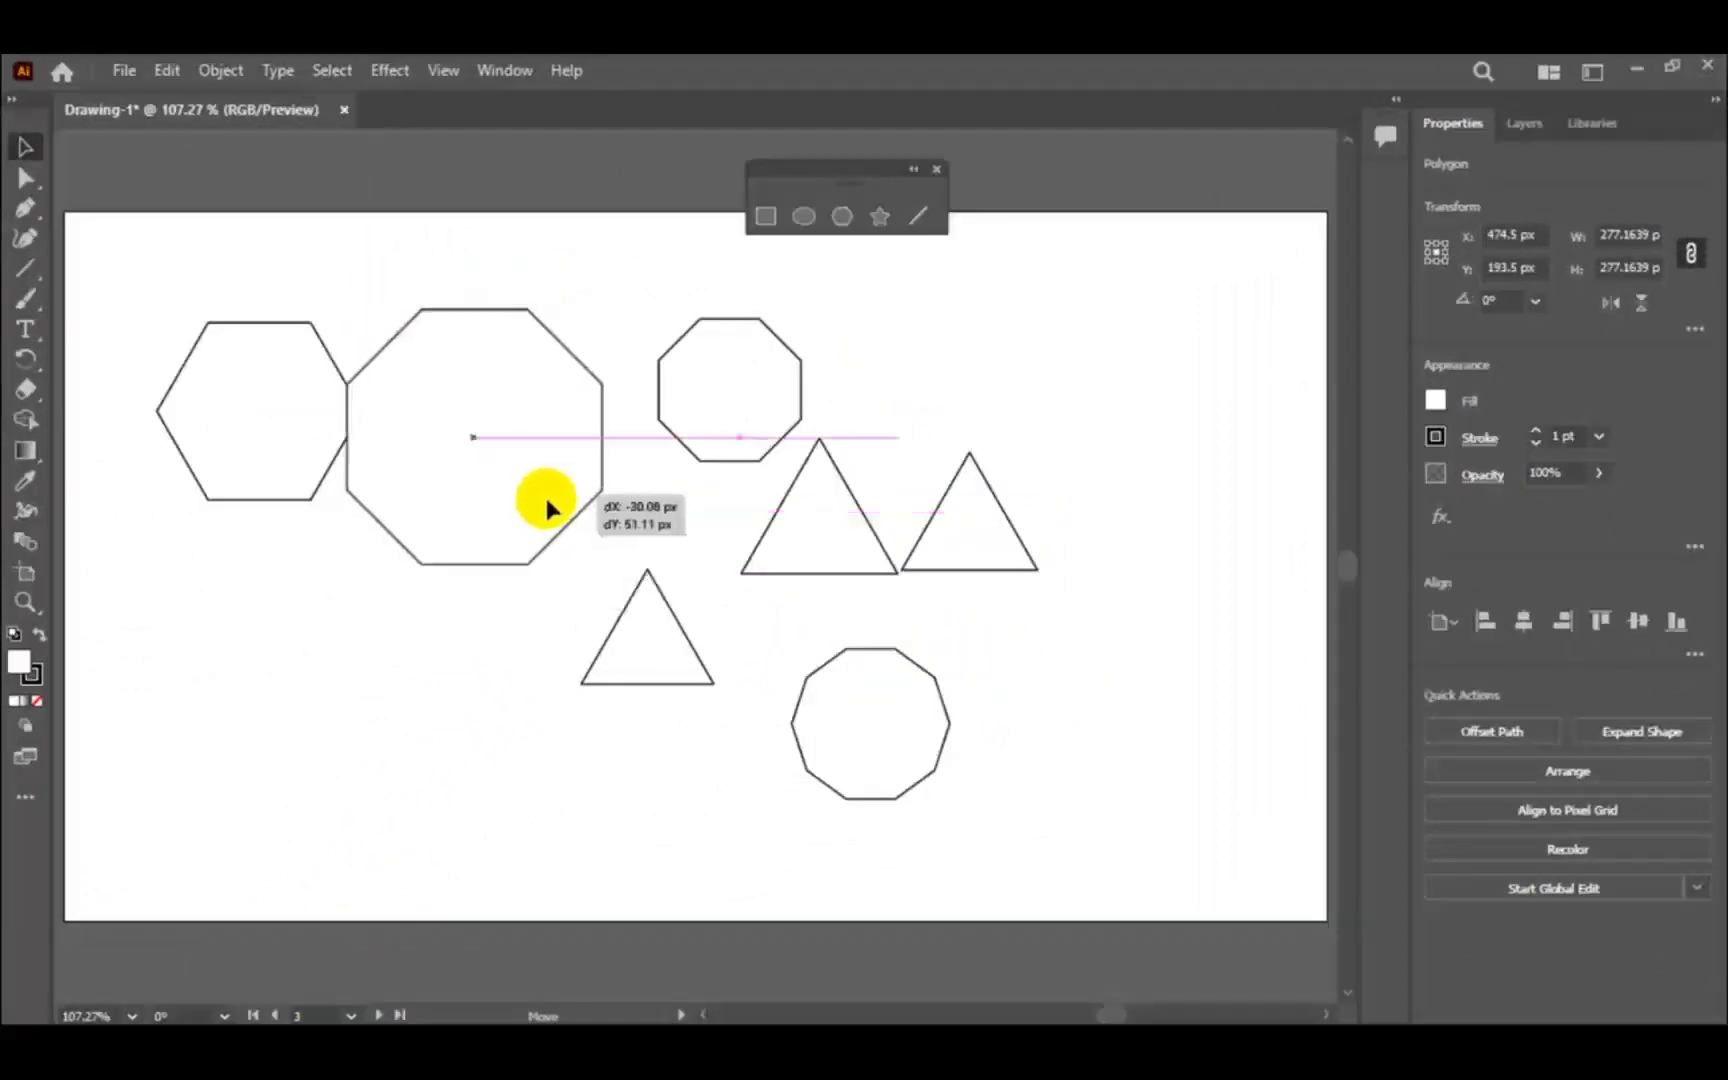
click(730, 390)
click(829, 684)
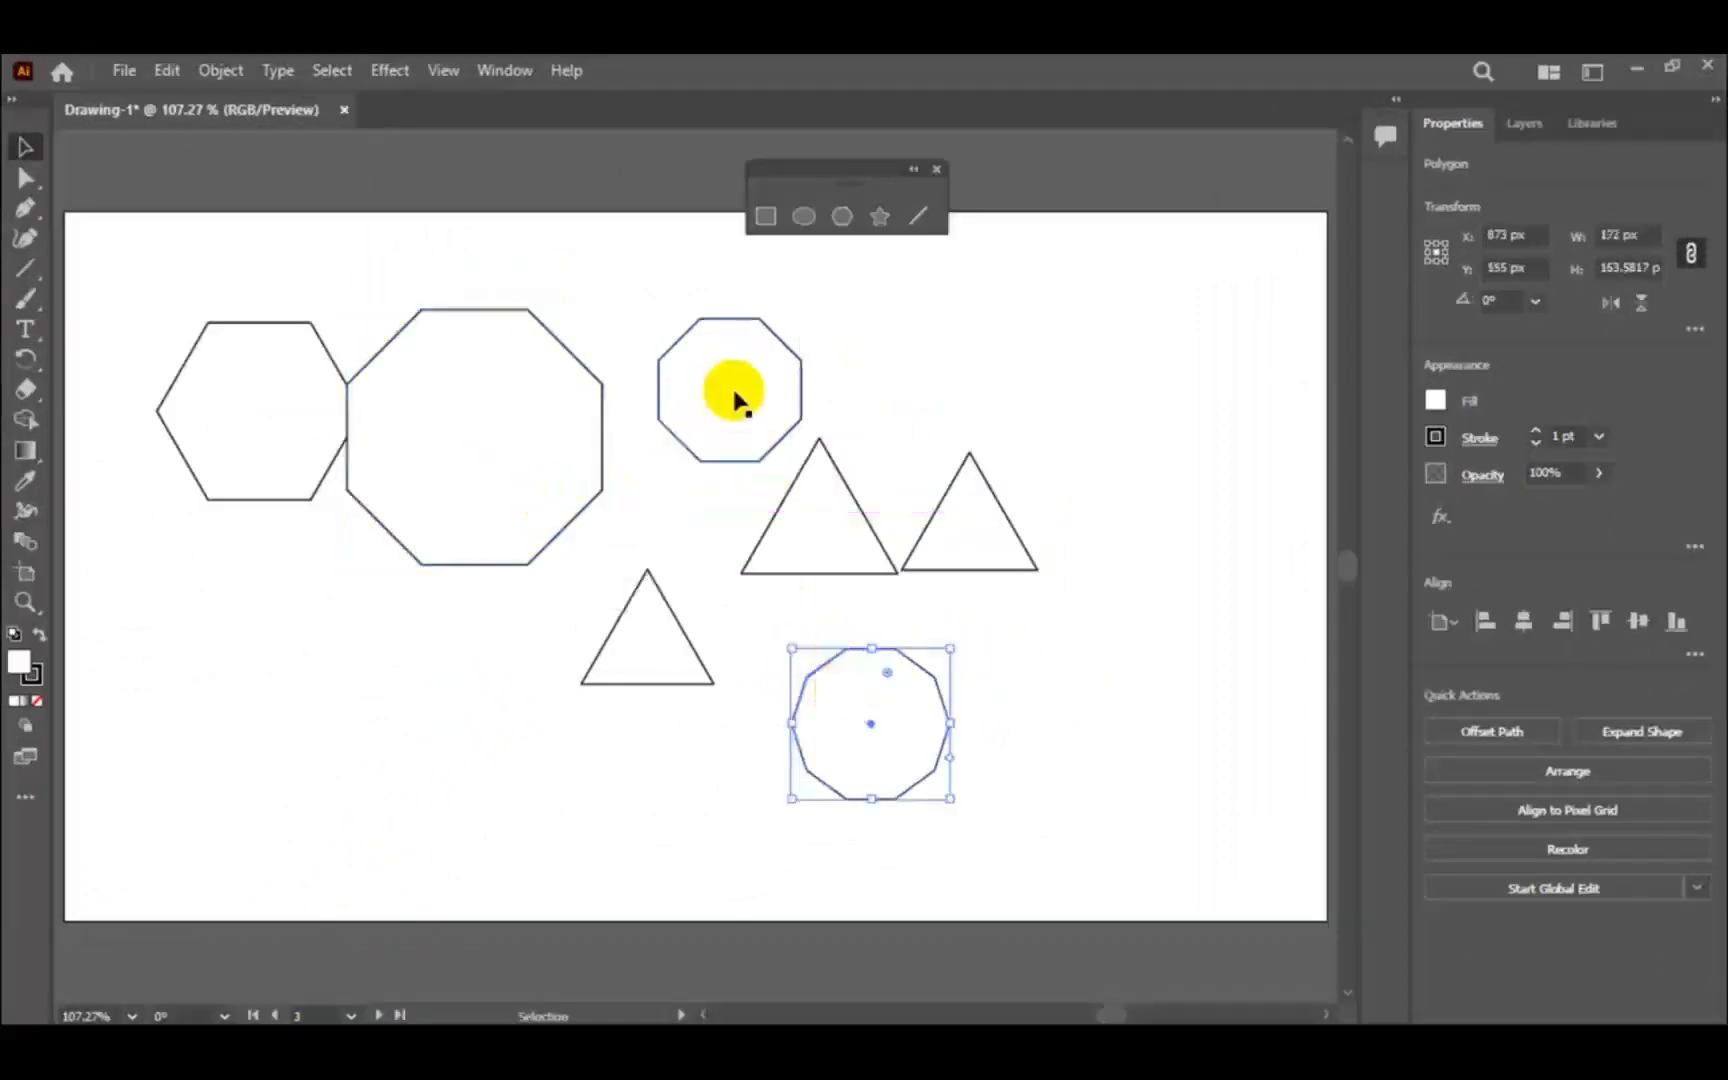
- Slightly round all corners of the small octagon and the large octagon, and deselect
click(719, 340)
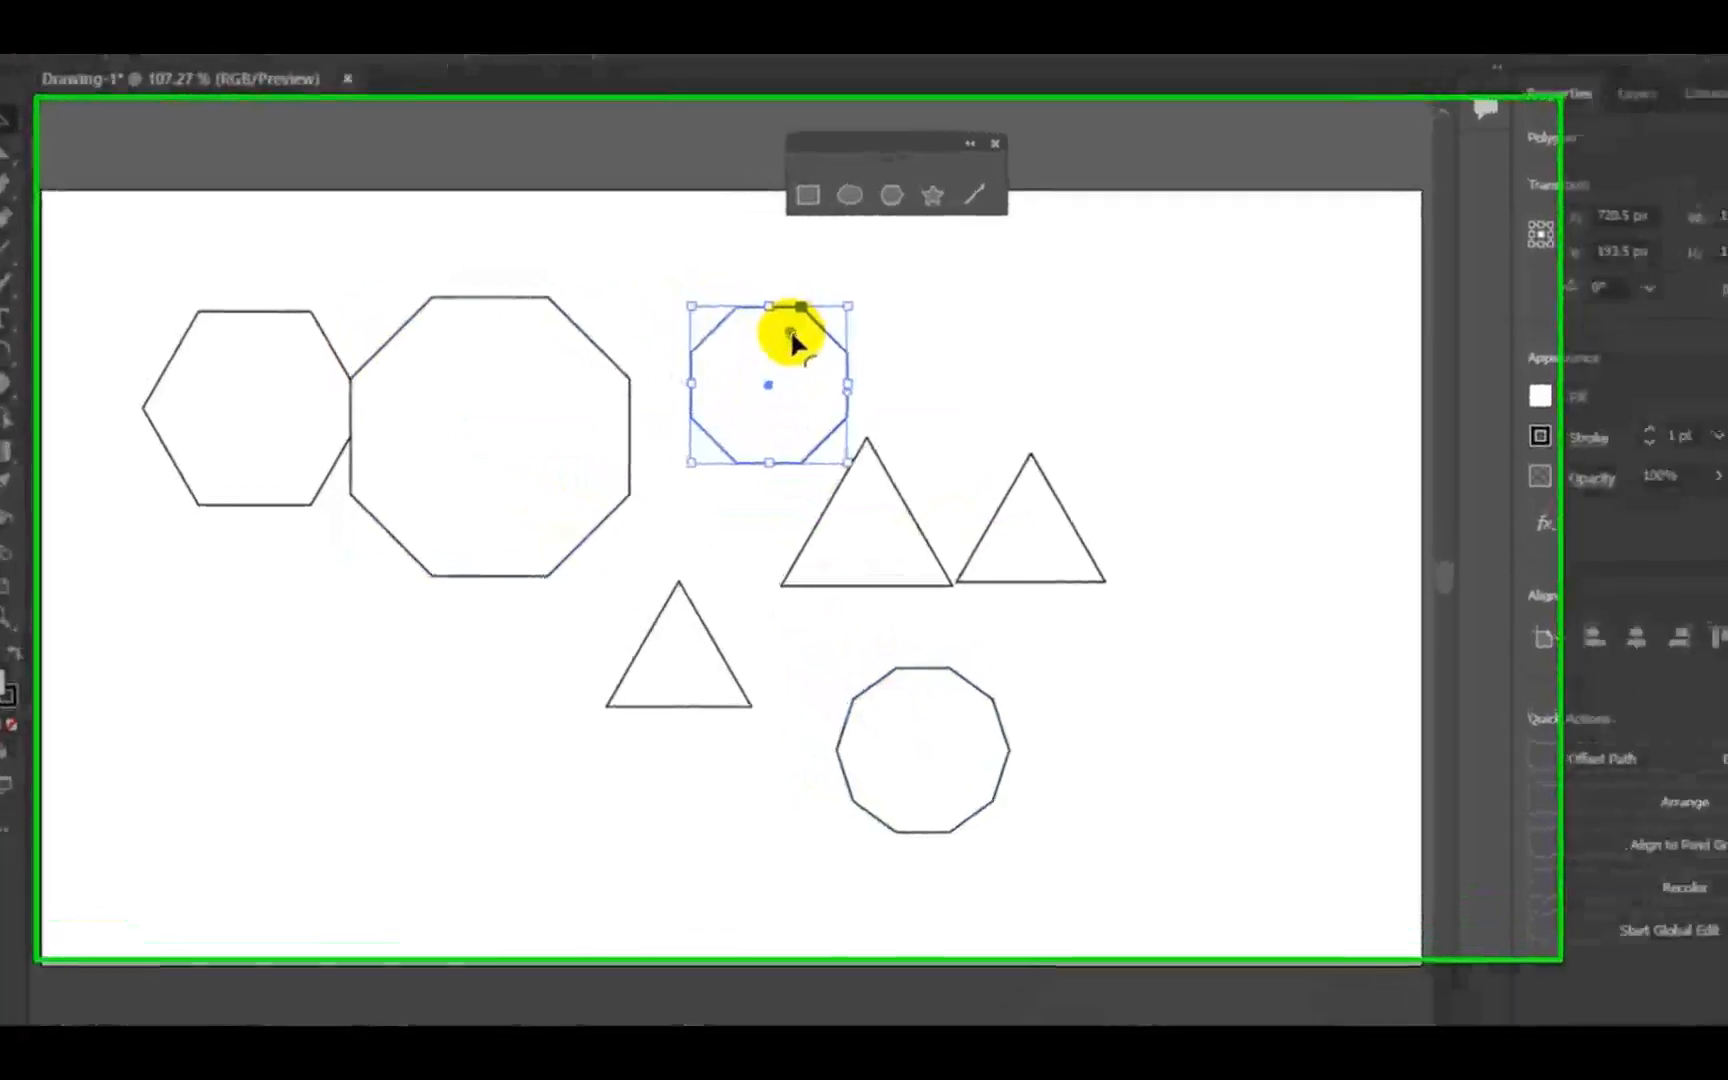
mouse_move(791, 336)
mouse_down()
mouse_move(771, 366)
mouse_move(779, 352)
mouse_up()
click(543, 380)
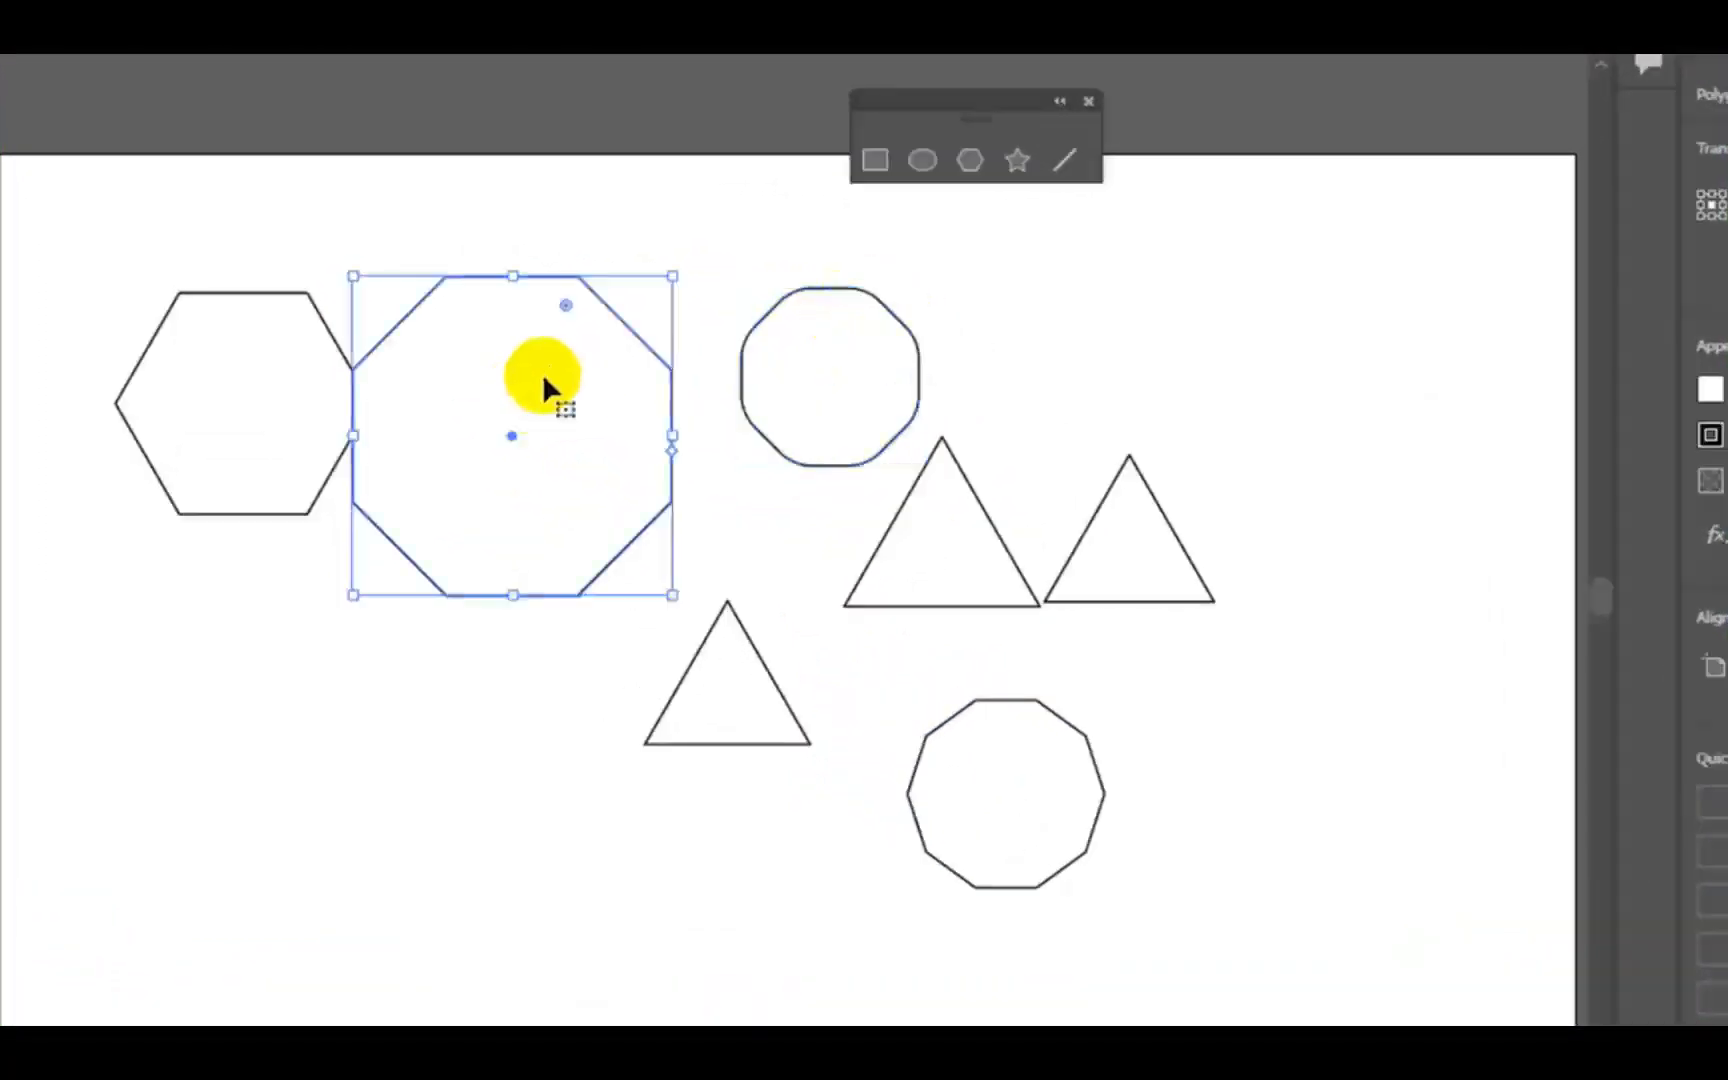
drag(566, 305, 559, 309)
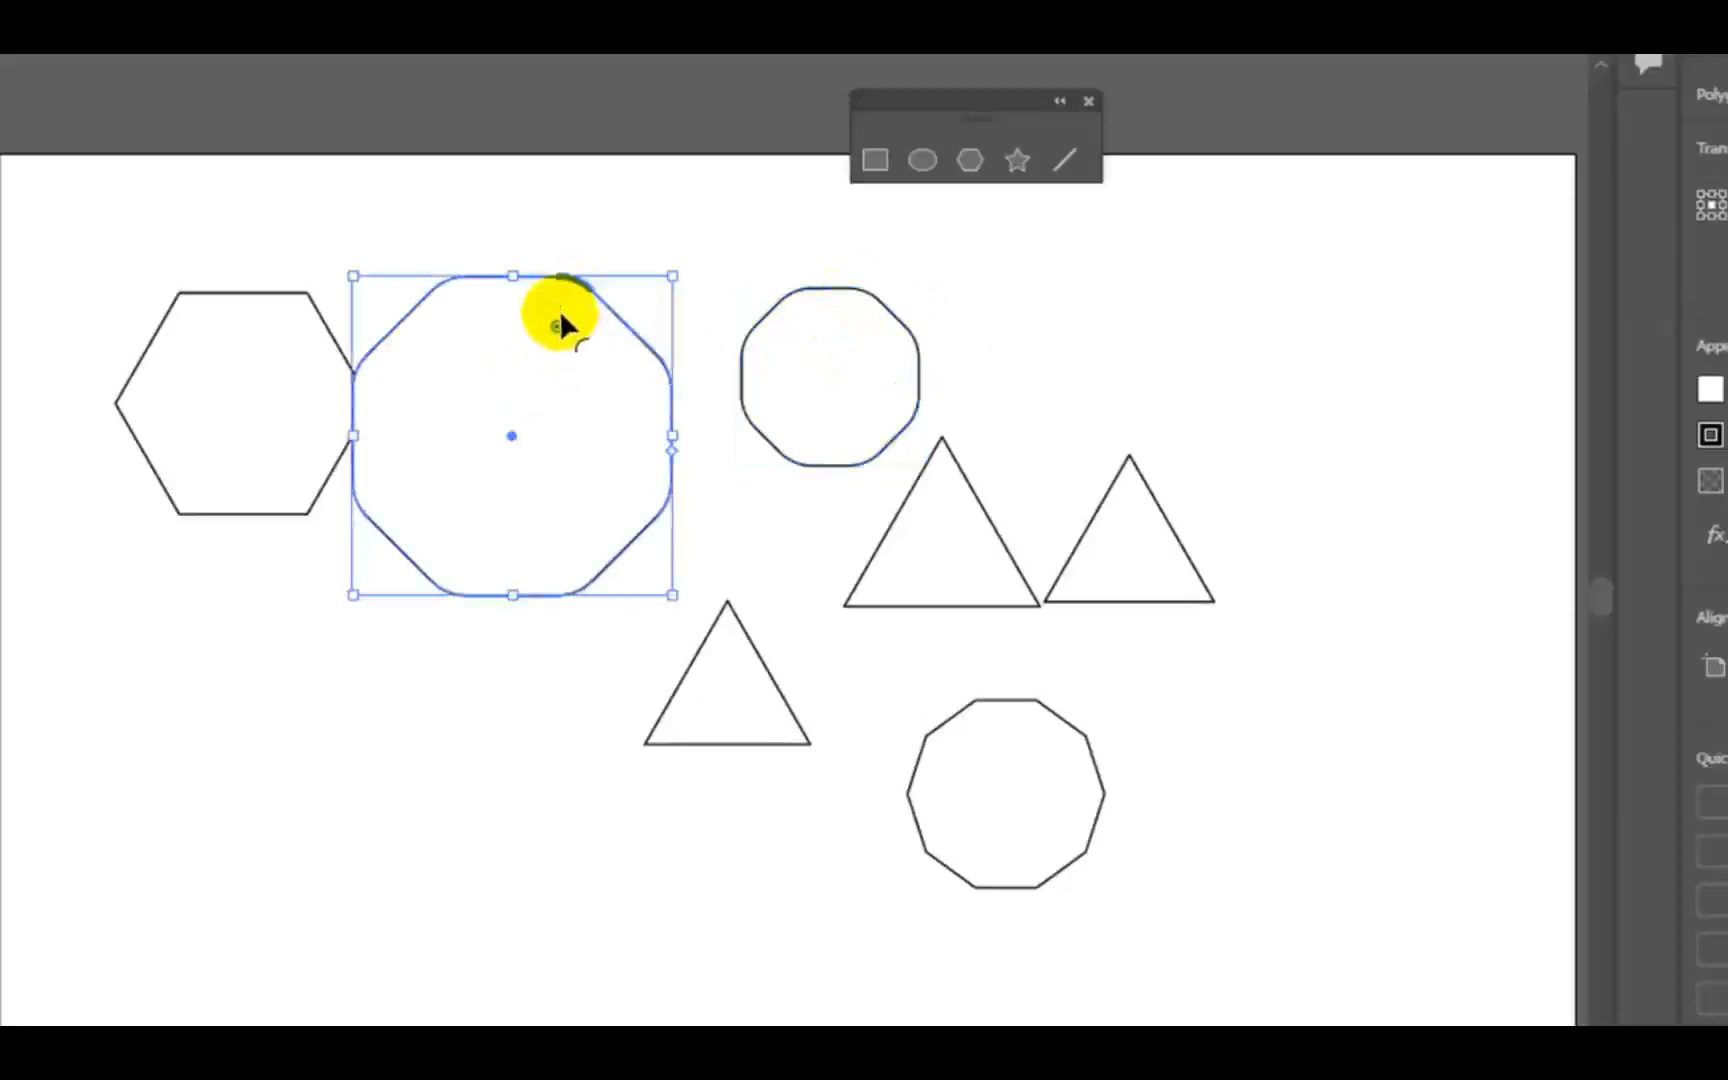
click(722, 524)
- Round all corners of the rightmost triangle and of the larger triangle beside it, and deselect
click(1102, 563)
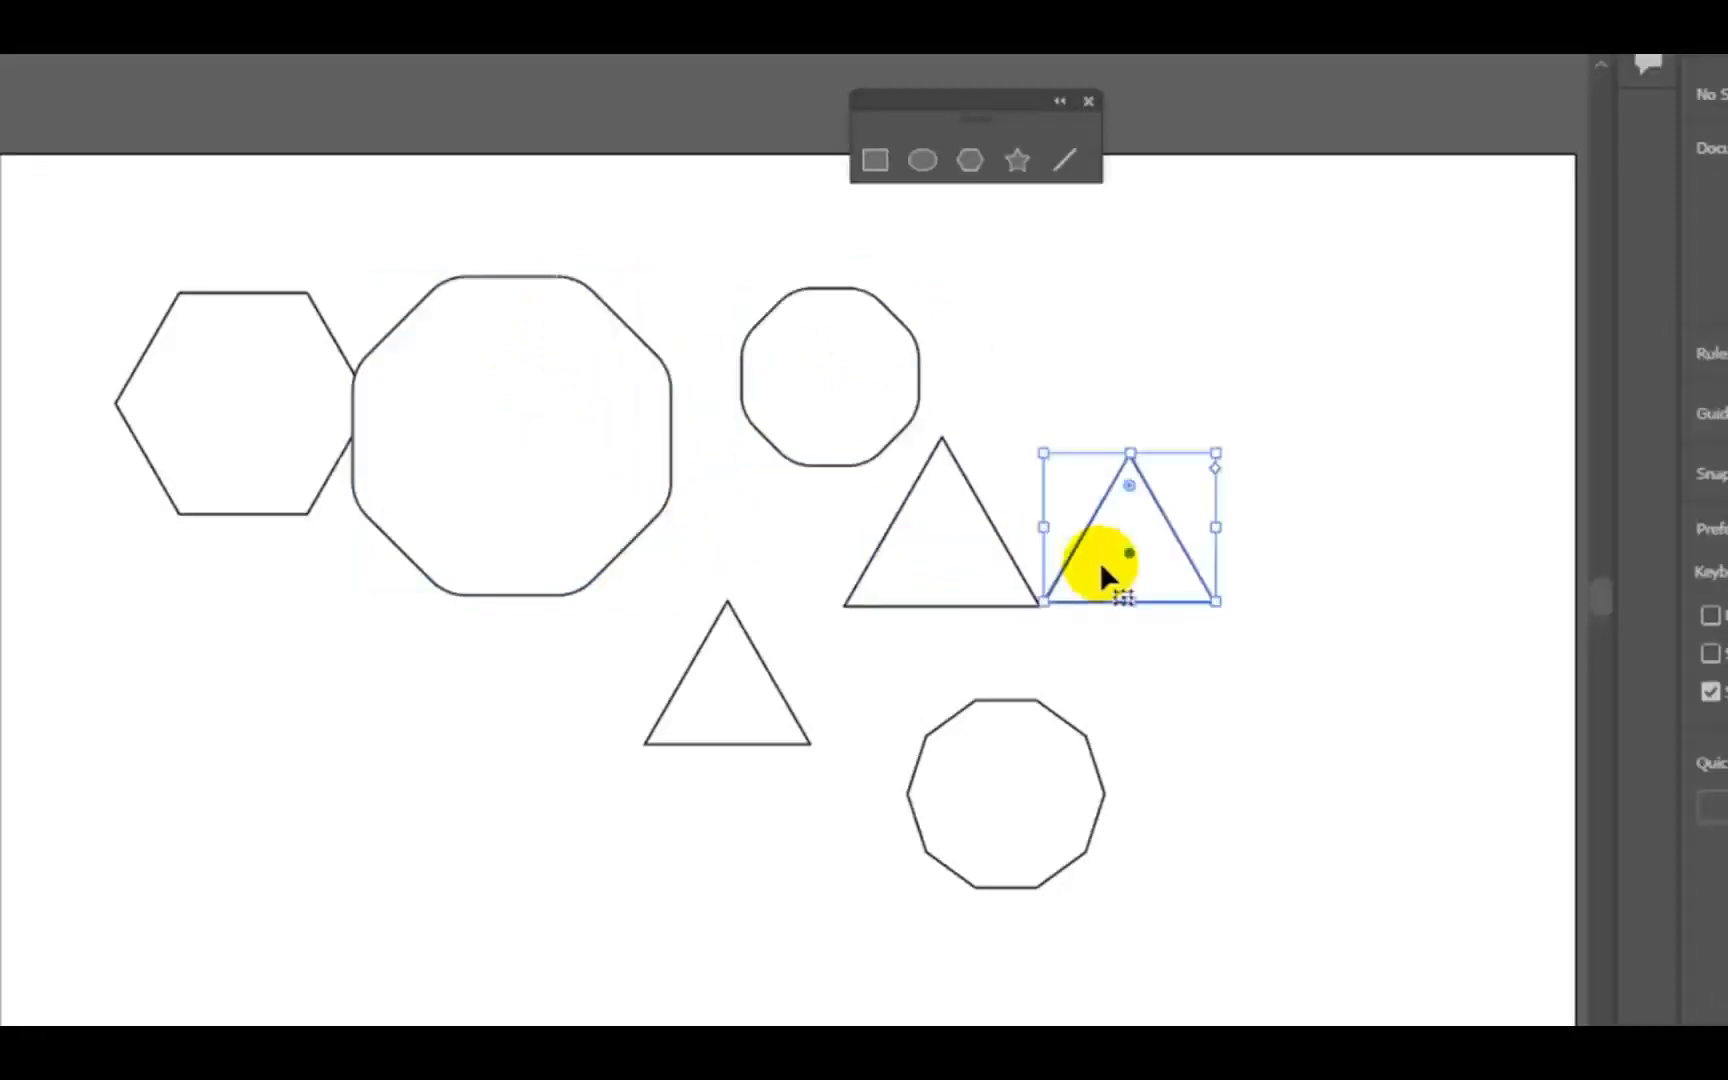
drag(1130, 482, 1128, 513)
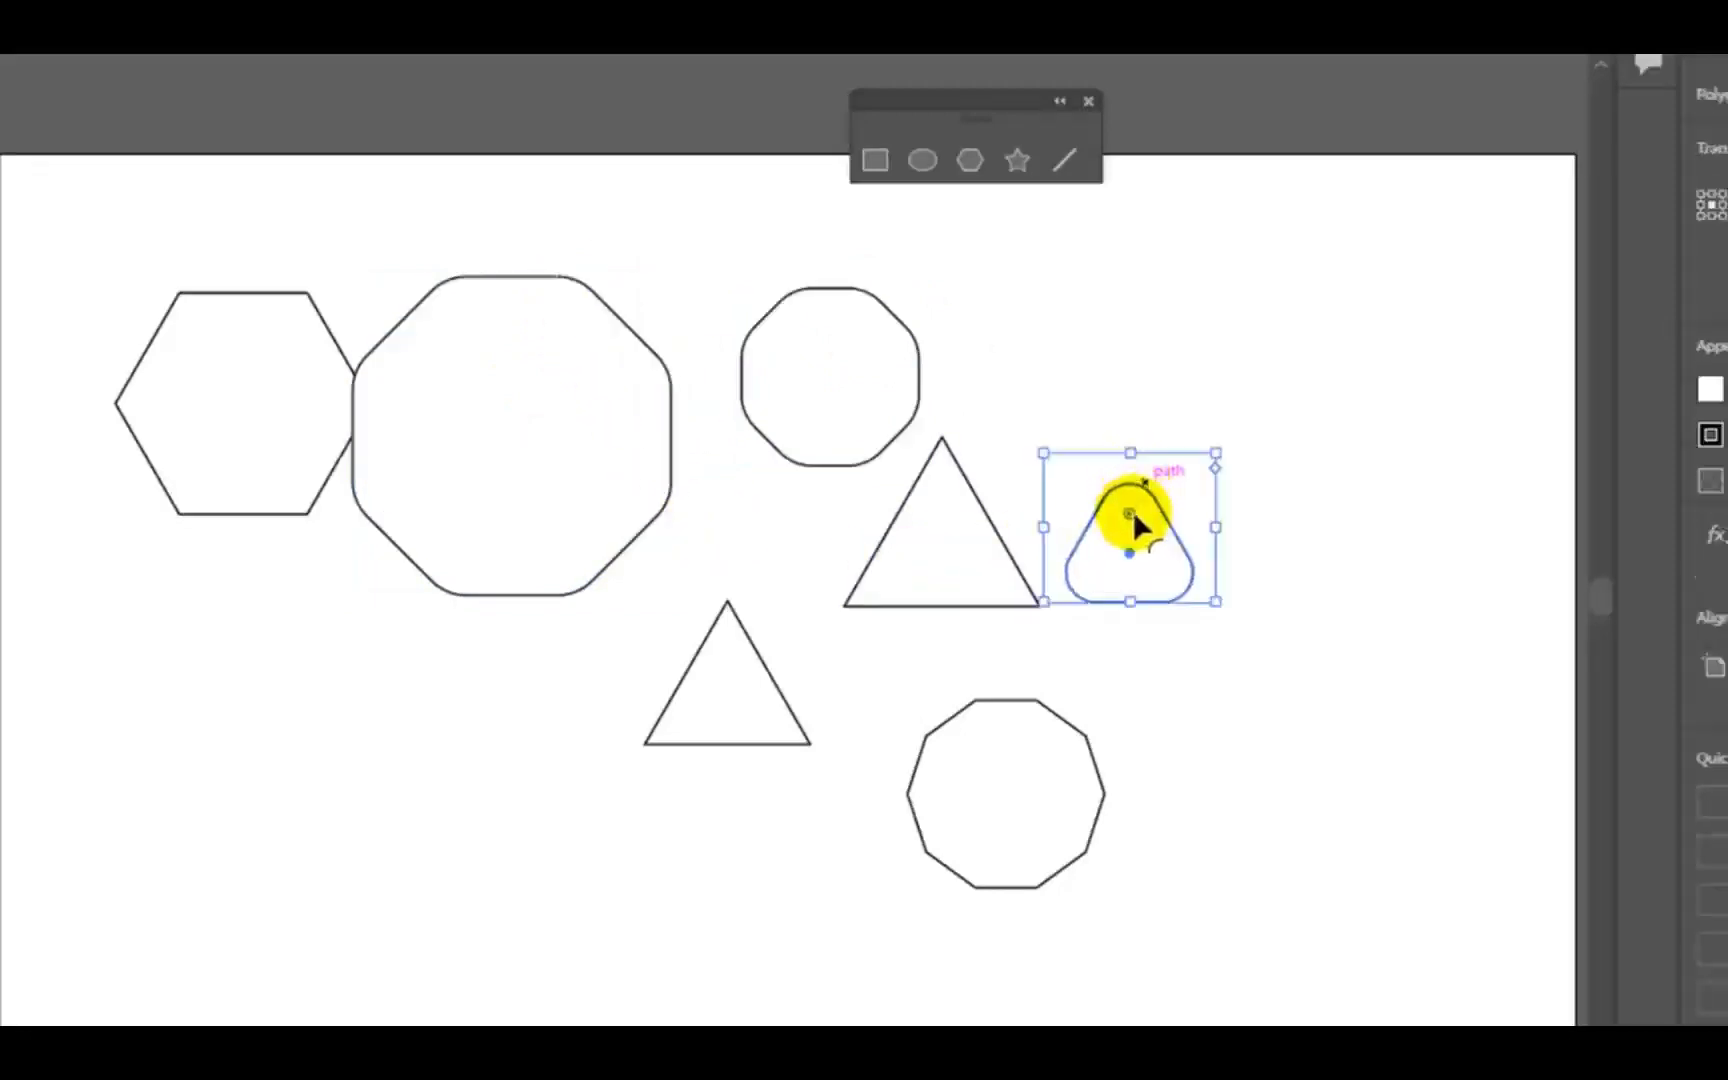
click(1126, 616)
click(943, 562)
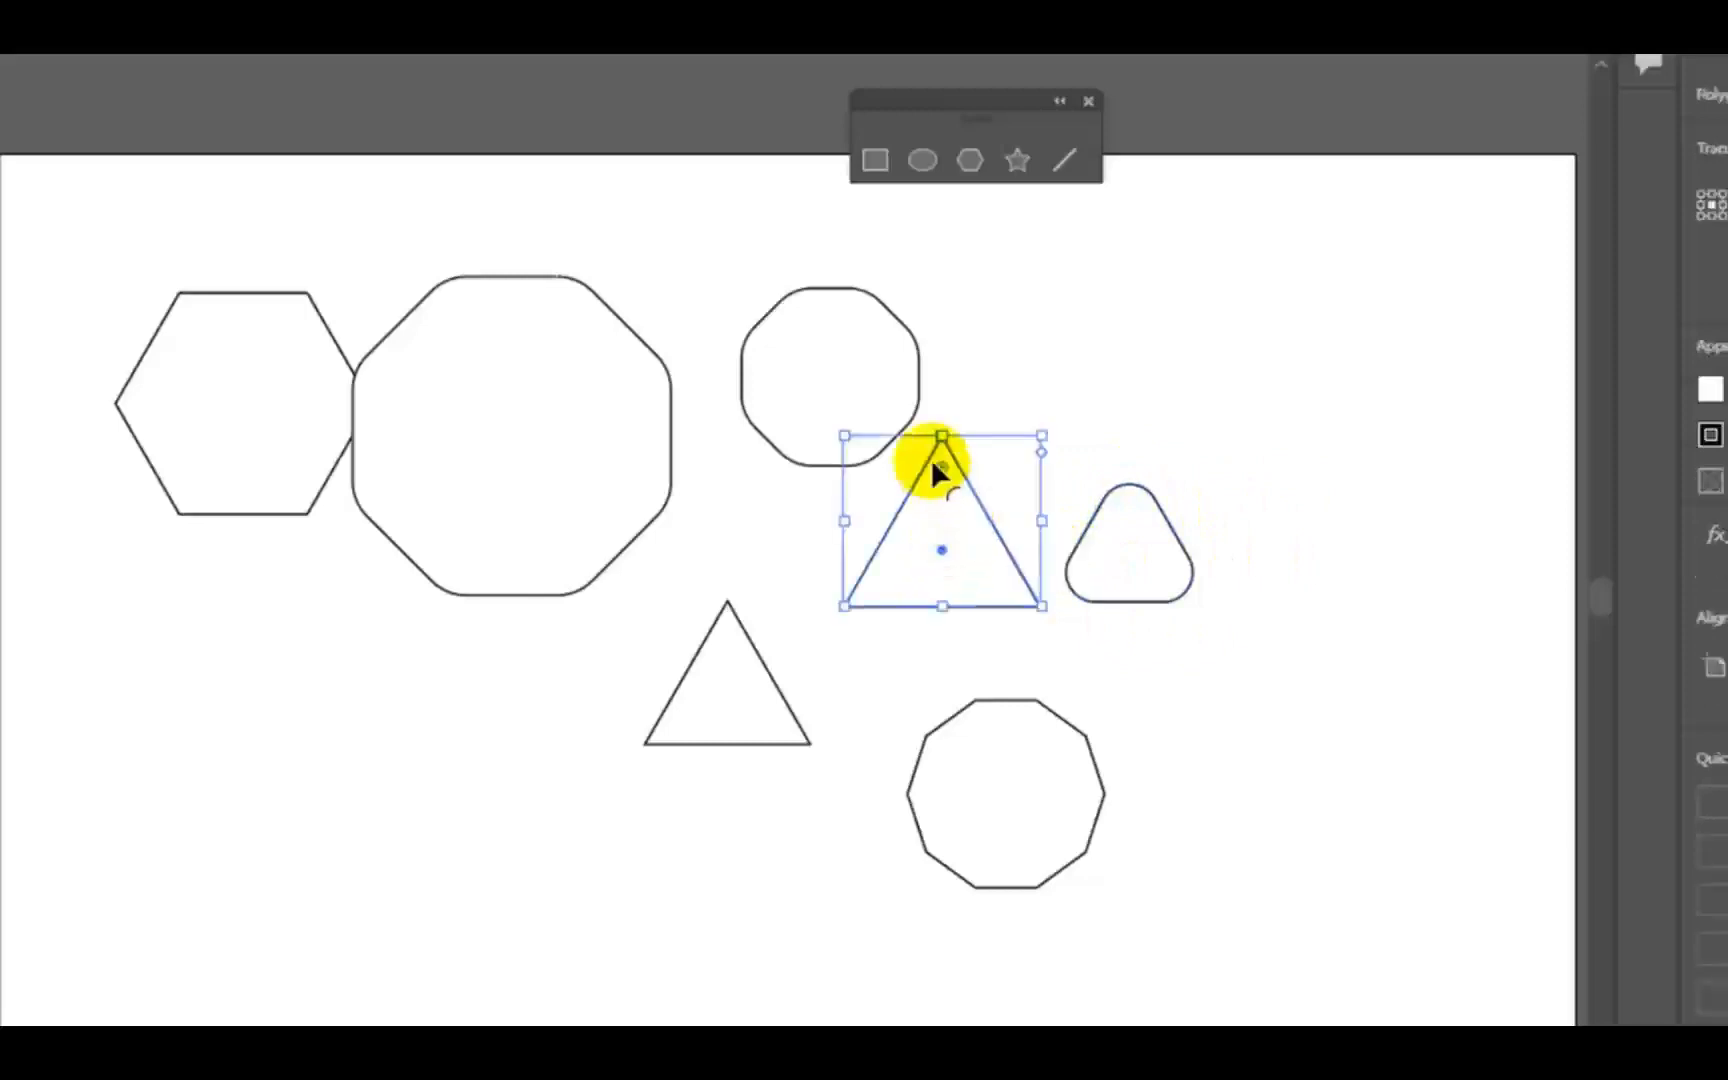
drag(941, 462, 938, 485)
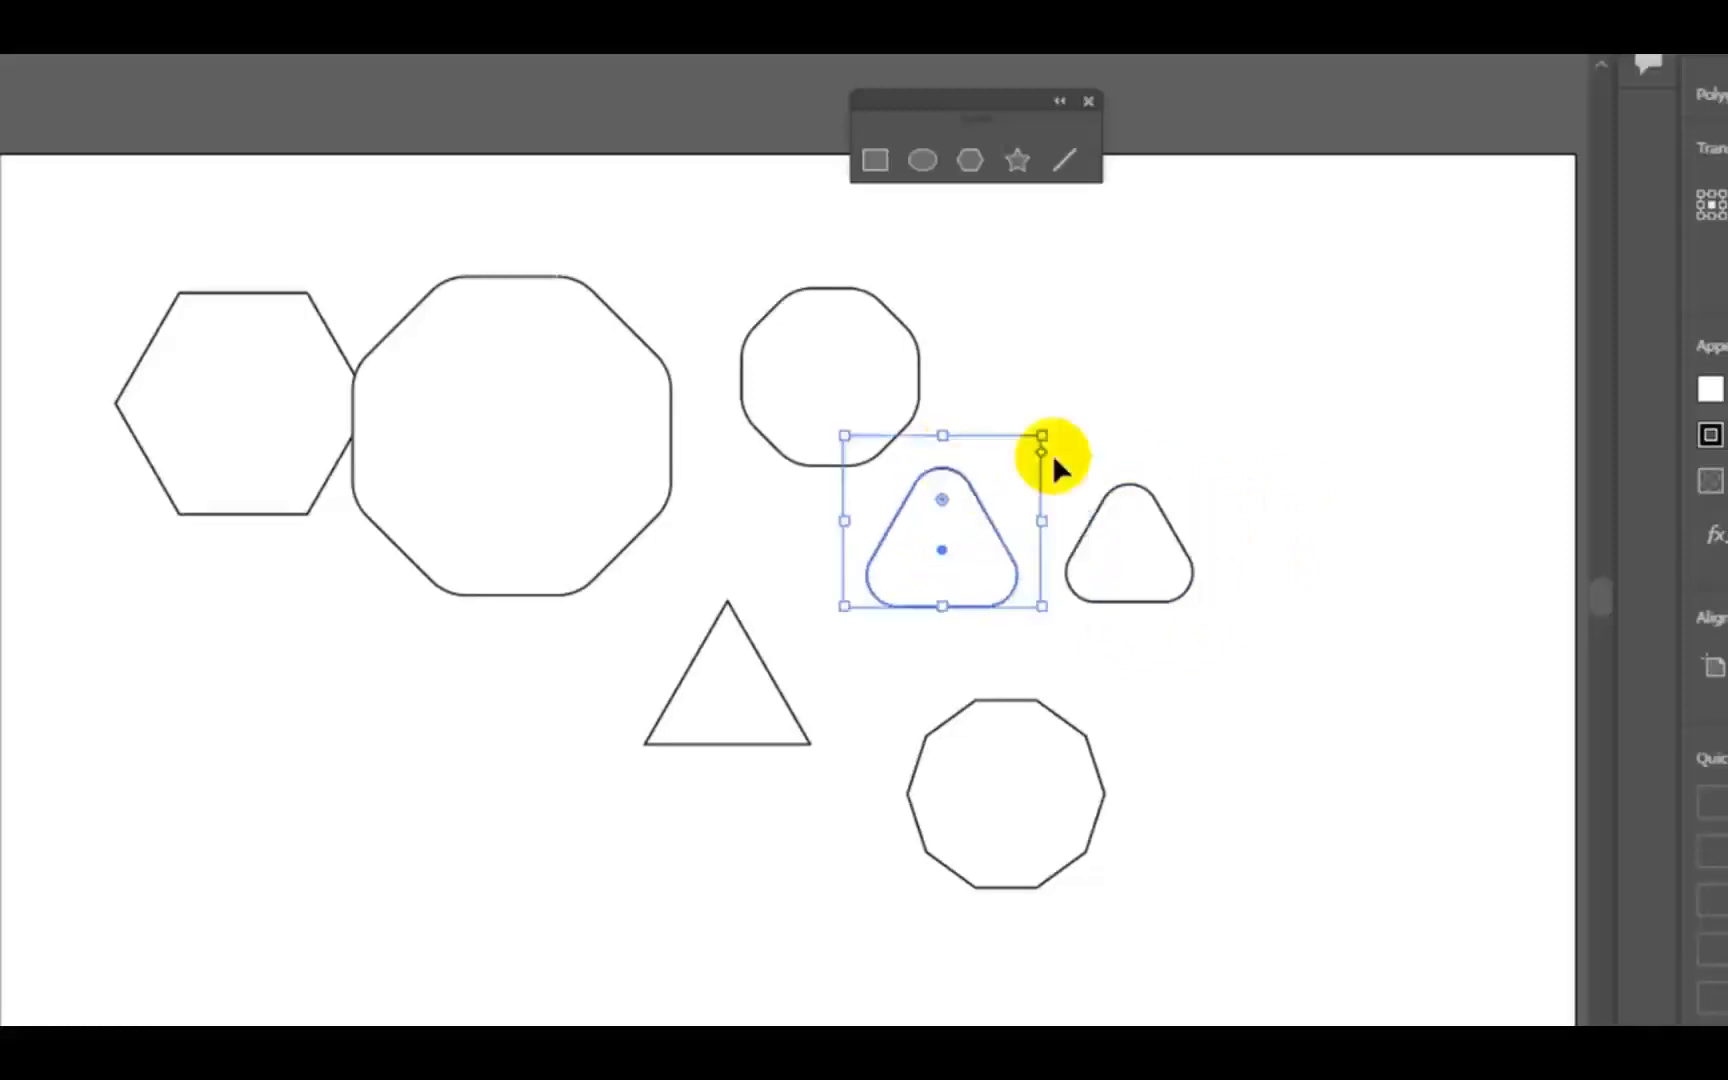
click(1098, 406)
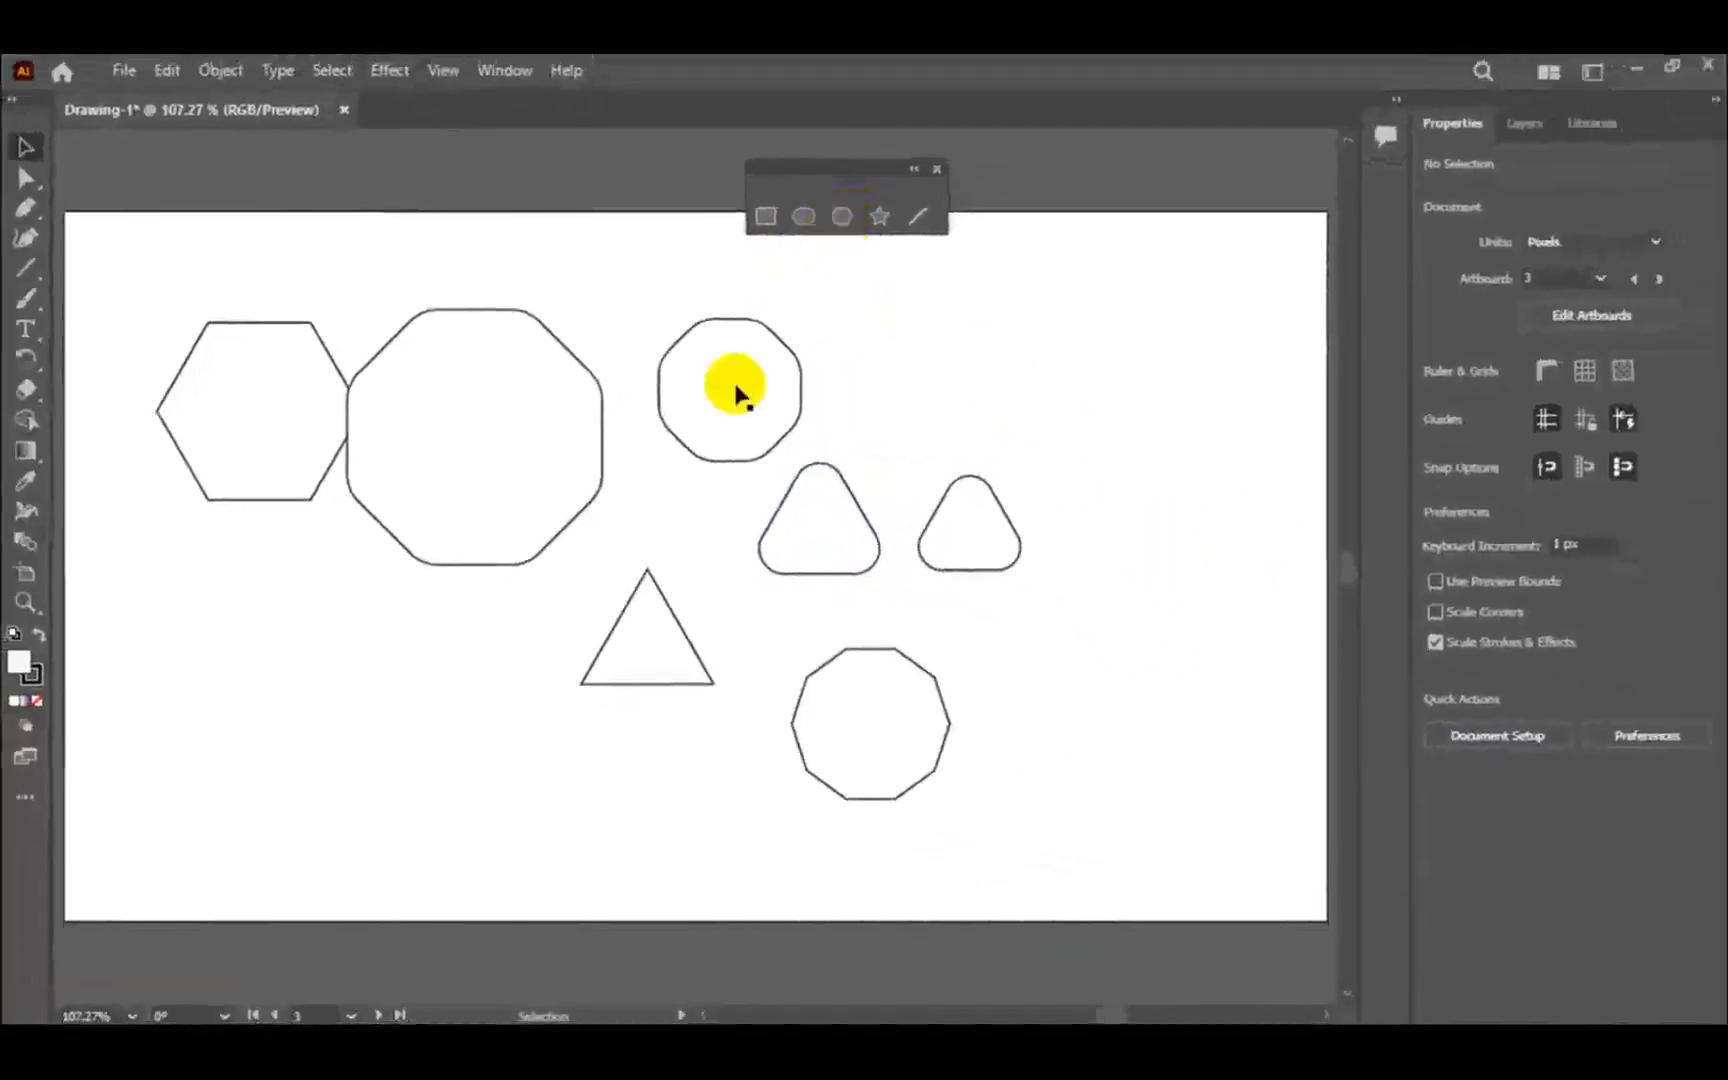
- On the fourth artboard, nudge the five-pointed star beside the pentagon slightly up and to the left
click(379, 1015)
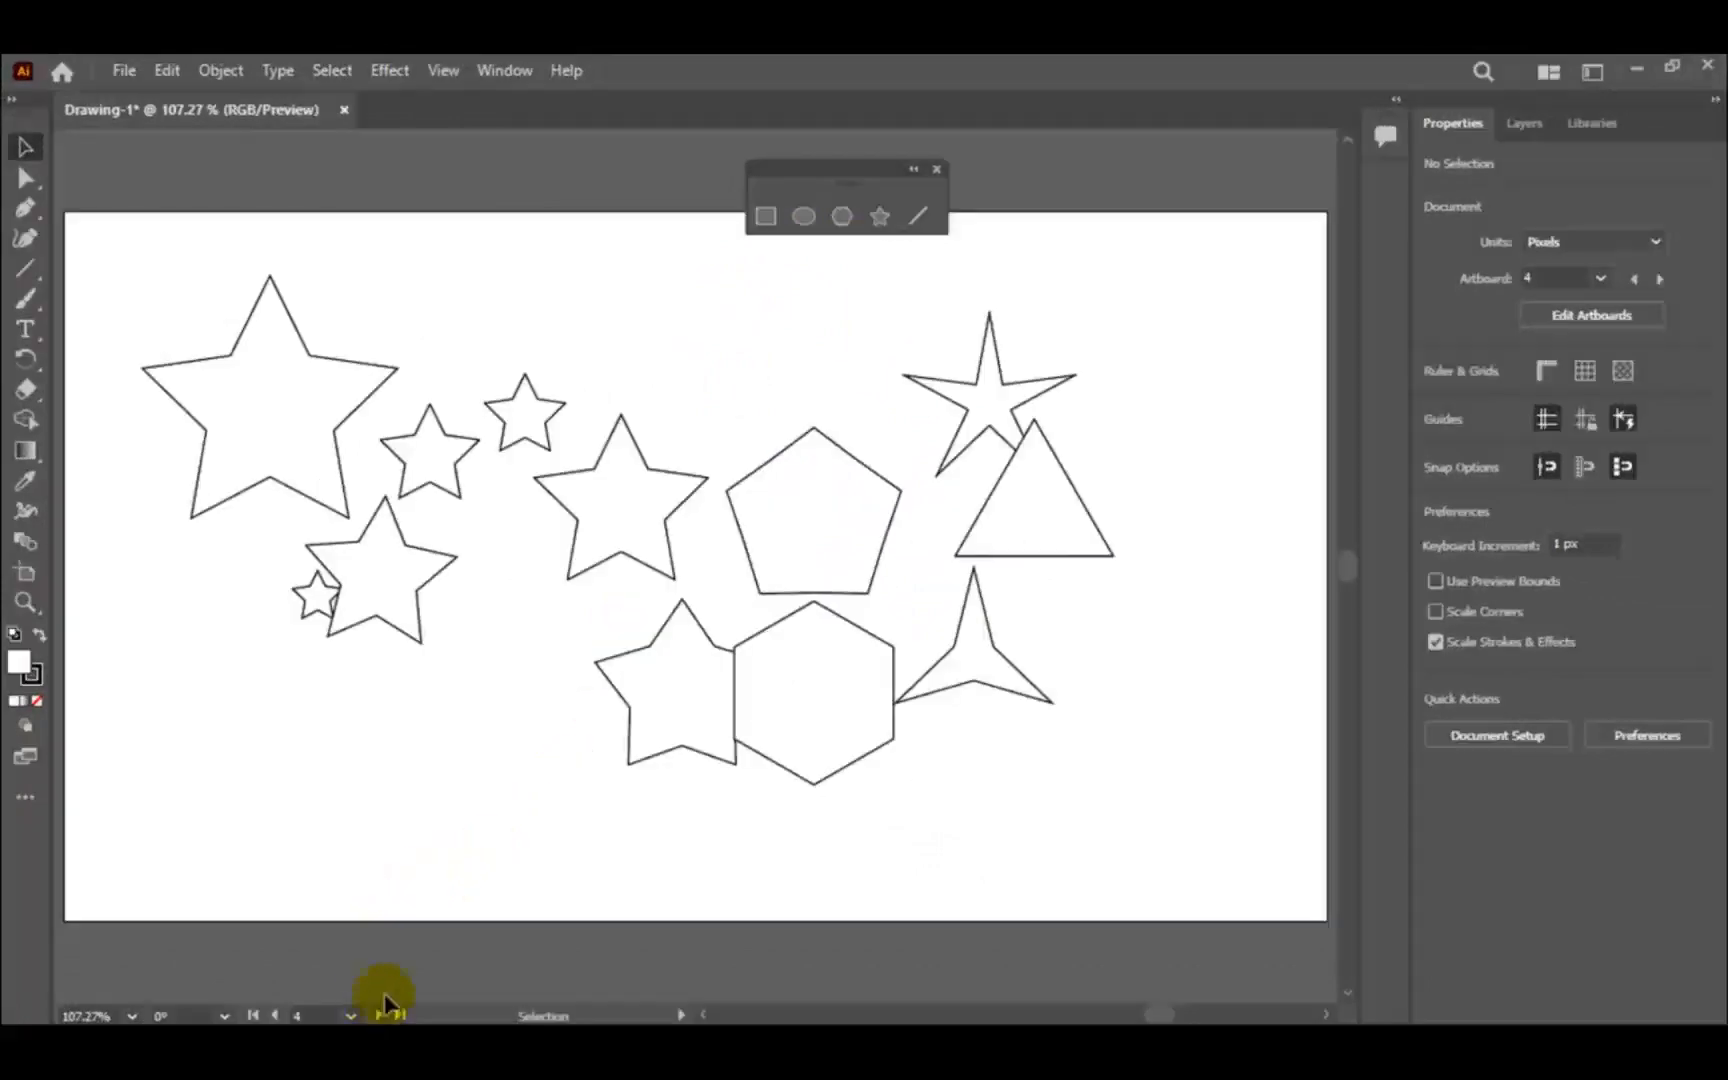
click(668, 535)
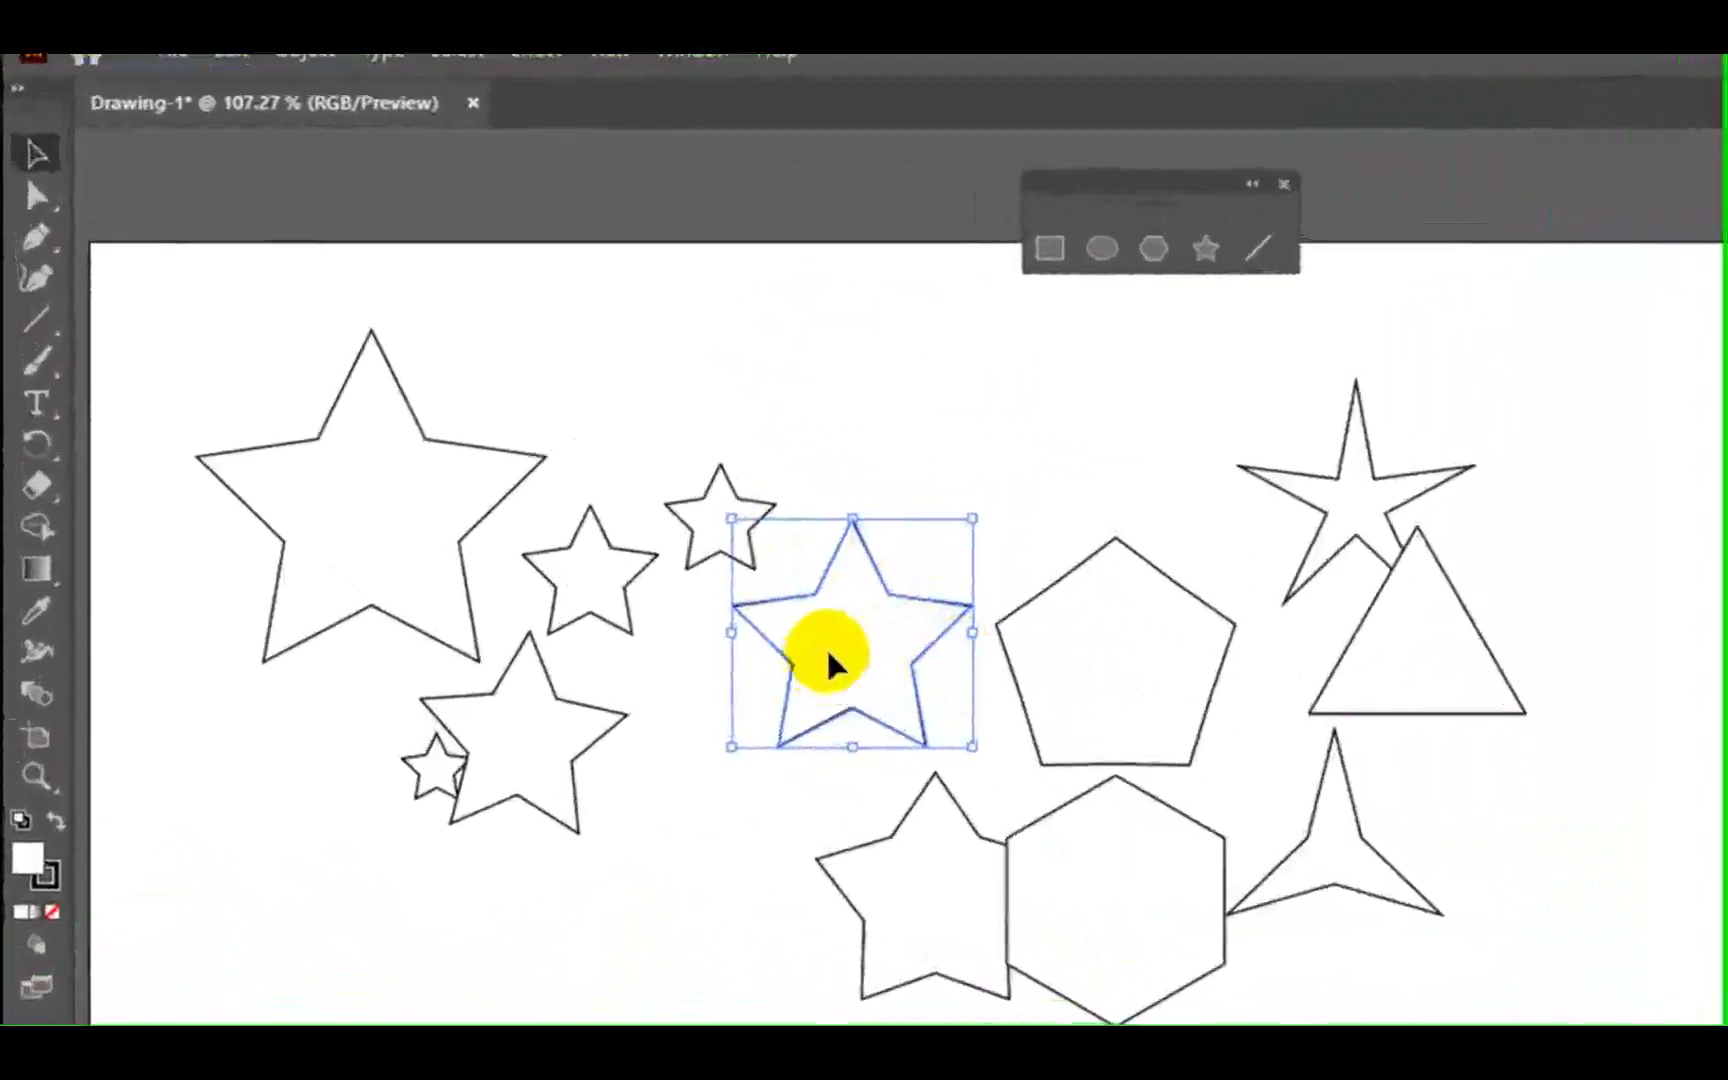
mouse_move(637, 503)
mouse_down()
mouse_move(685, 450)
mouse_move(629, 493)
mouse_up()
- Compare how the Direct Selection and Selection tools display the corner controls on the stars and the pentagon
click(39, 196)
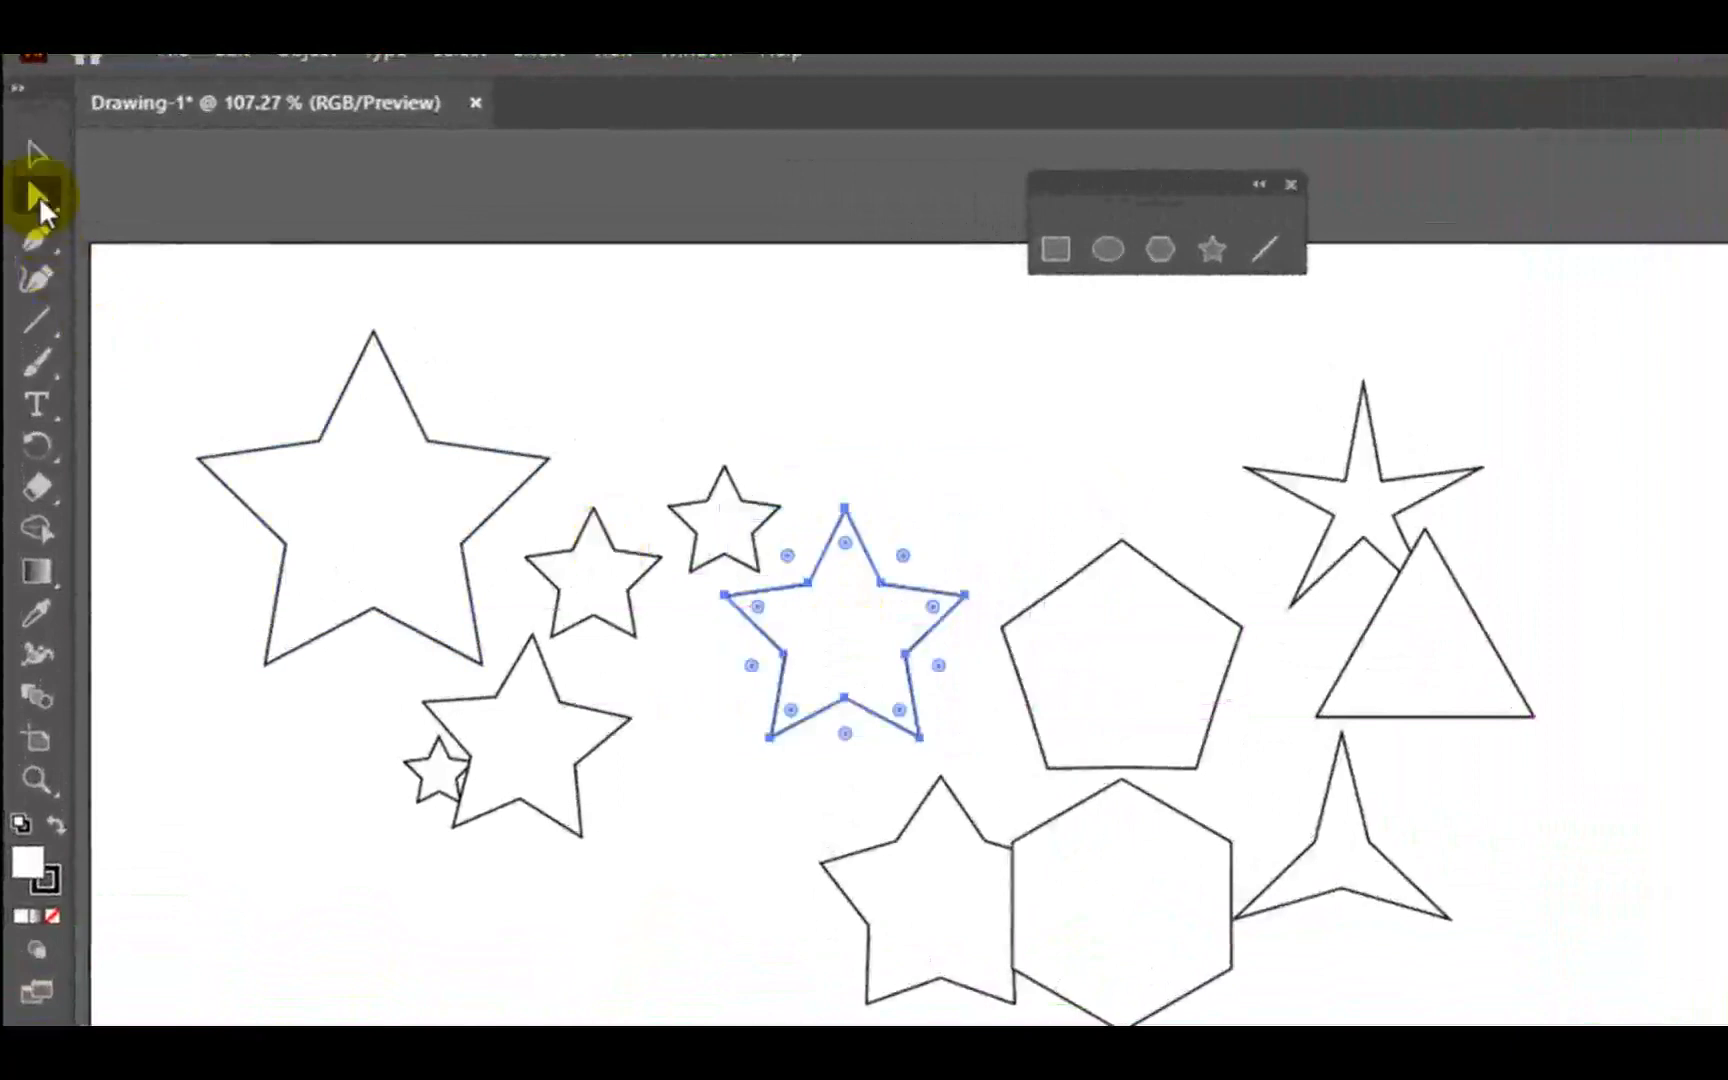
click(417, 521)
click(44, 157)
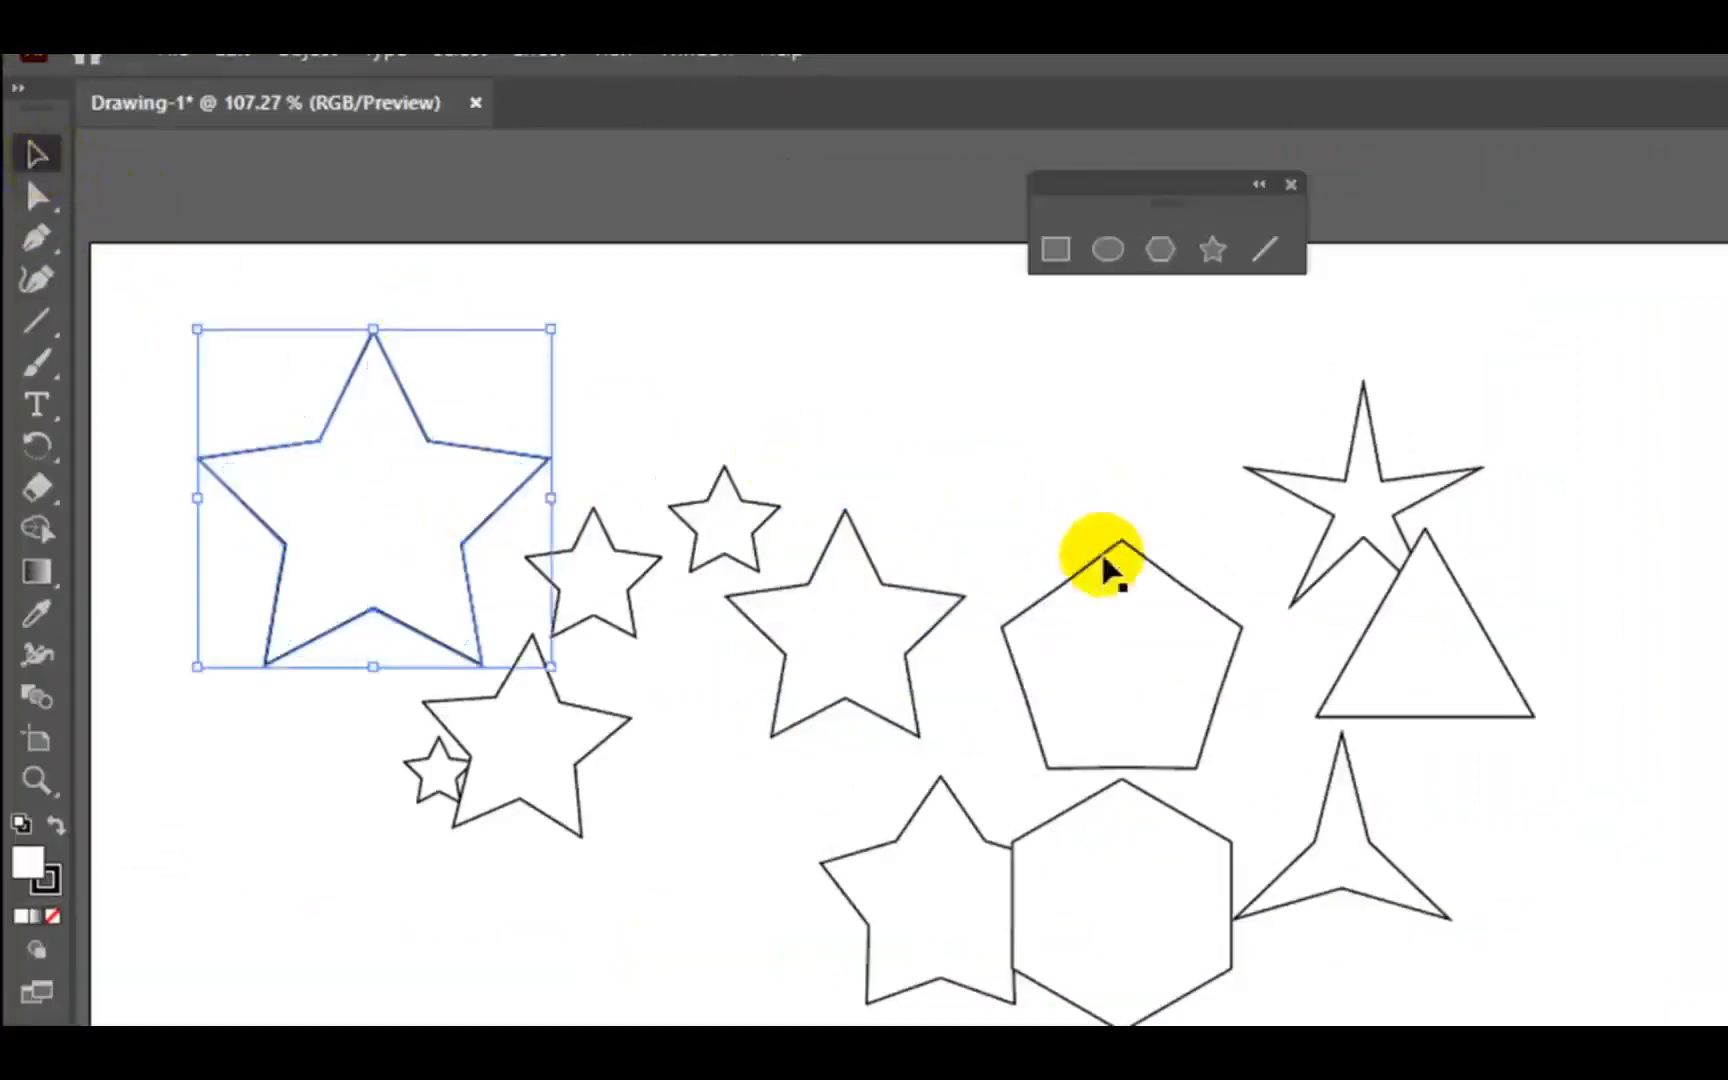
click(1130, 640)
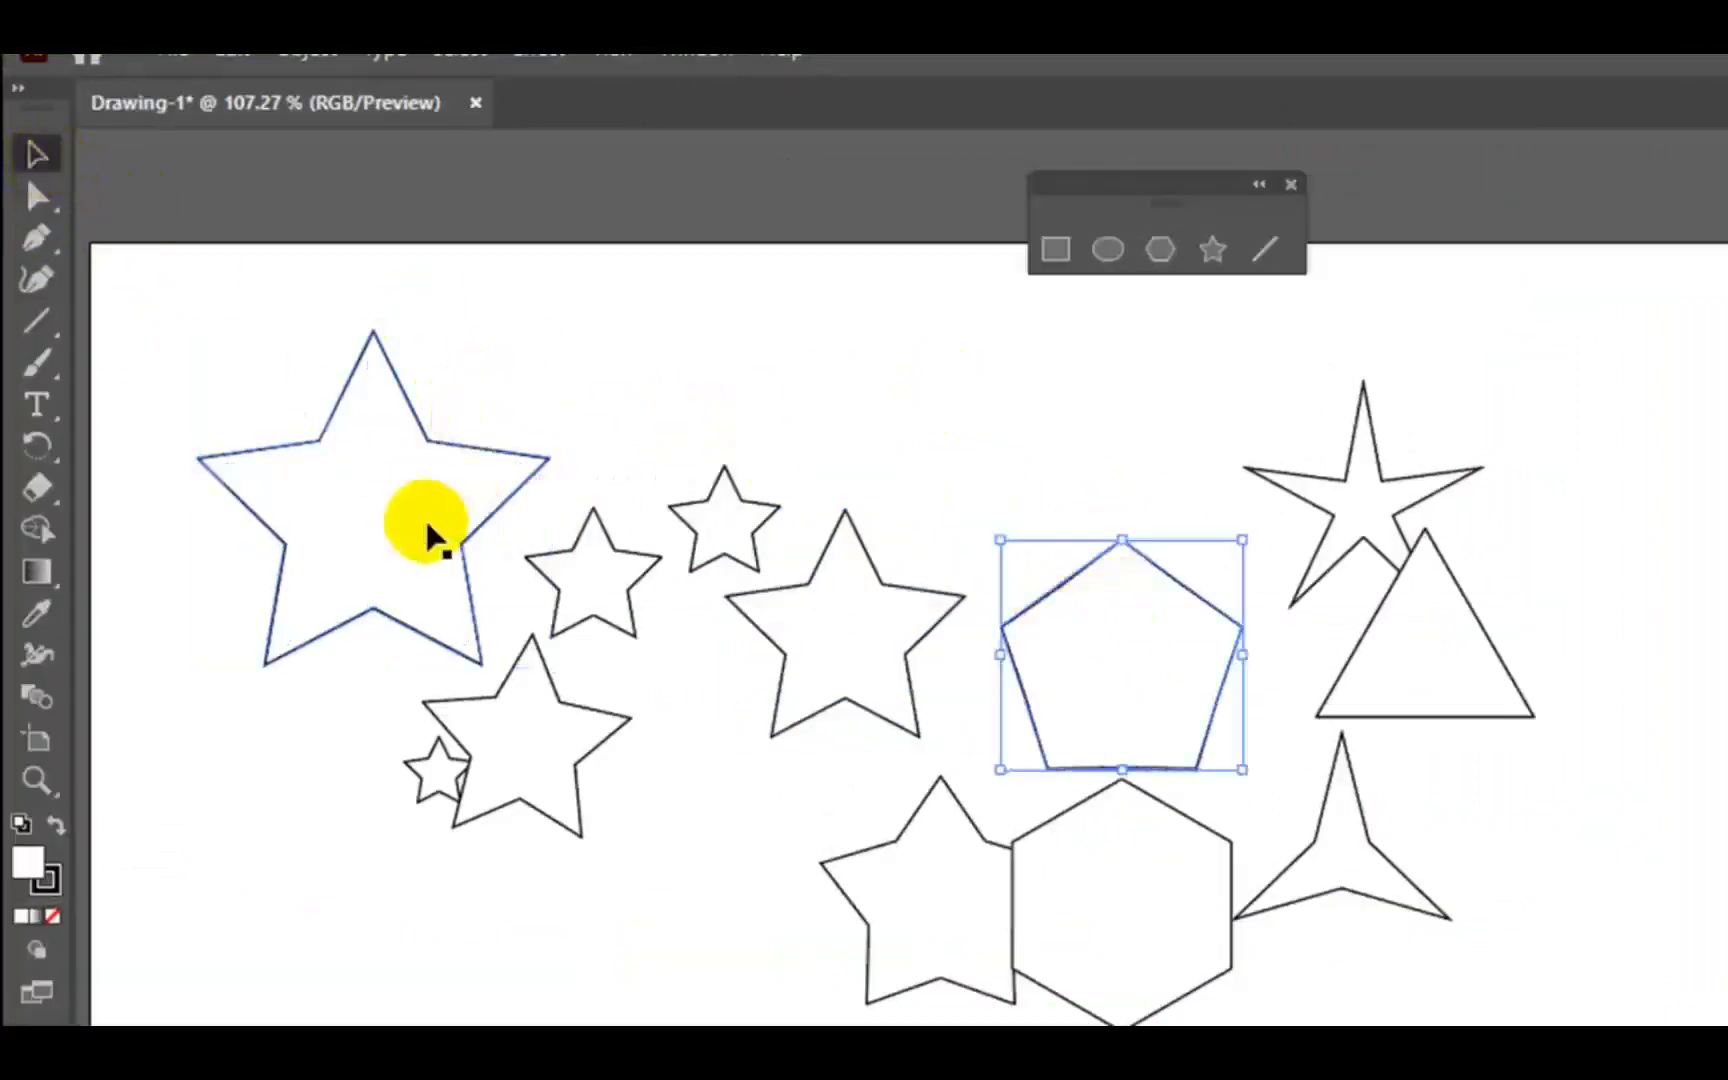
- Move the largest star slightly to the left and round all its corners using the Direct Selection tool
mouse_move(494, 490)
mouse_down()
mouse_move(440, 486)
mouse_move(464, 486)
mouse_up()
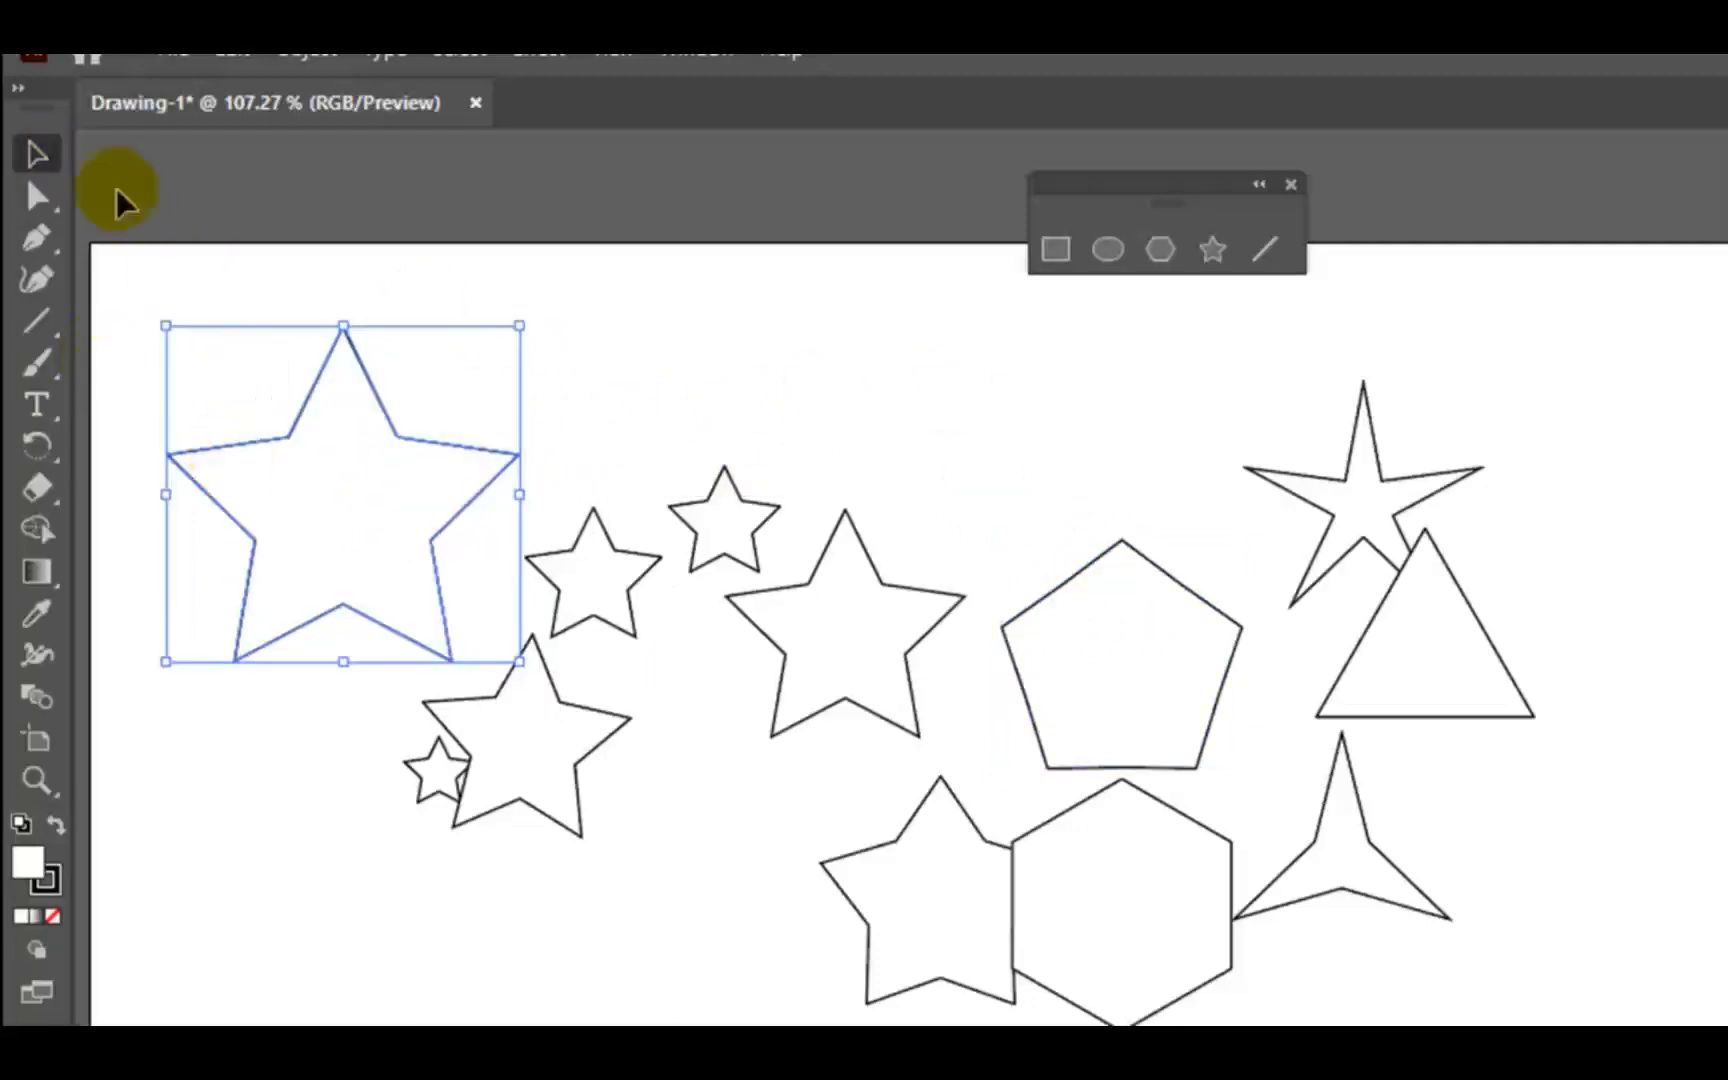
click(50, 148)
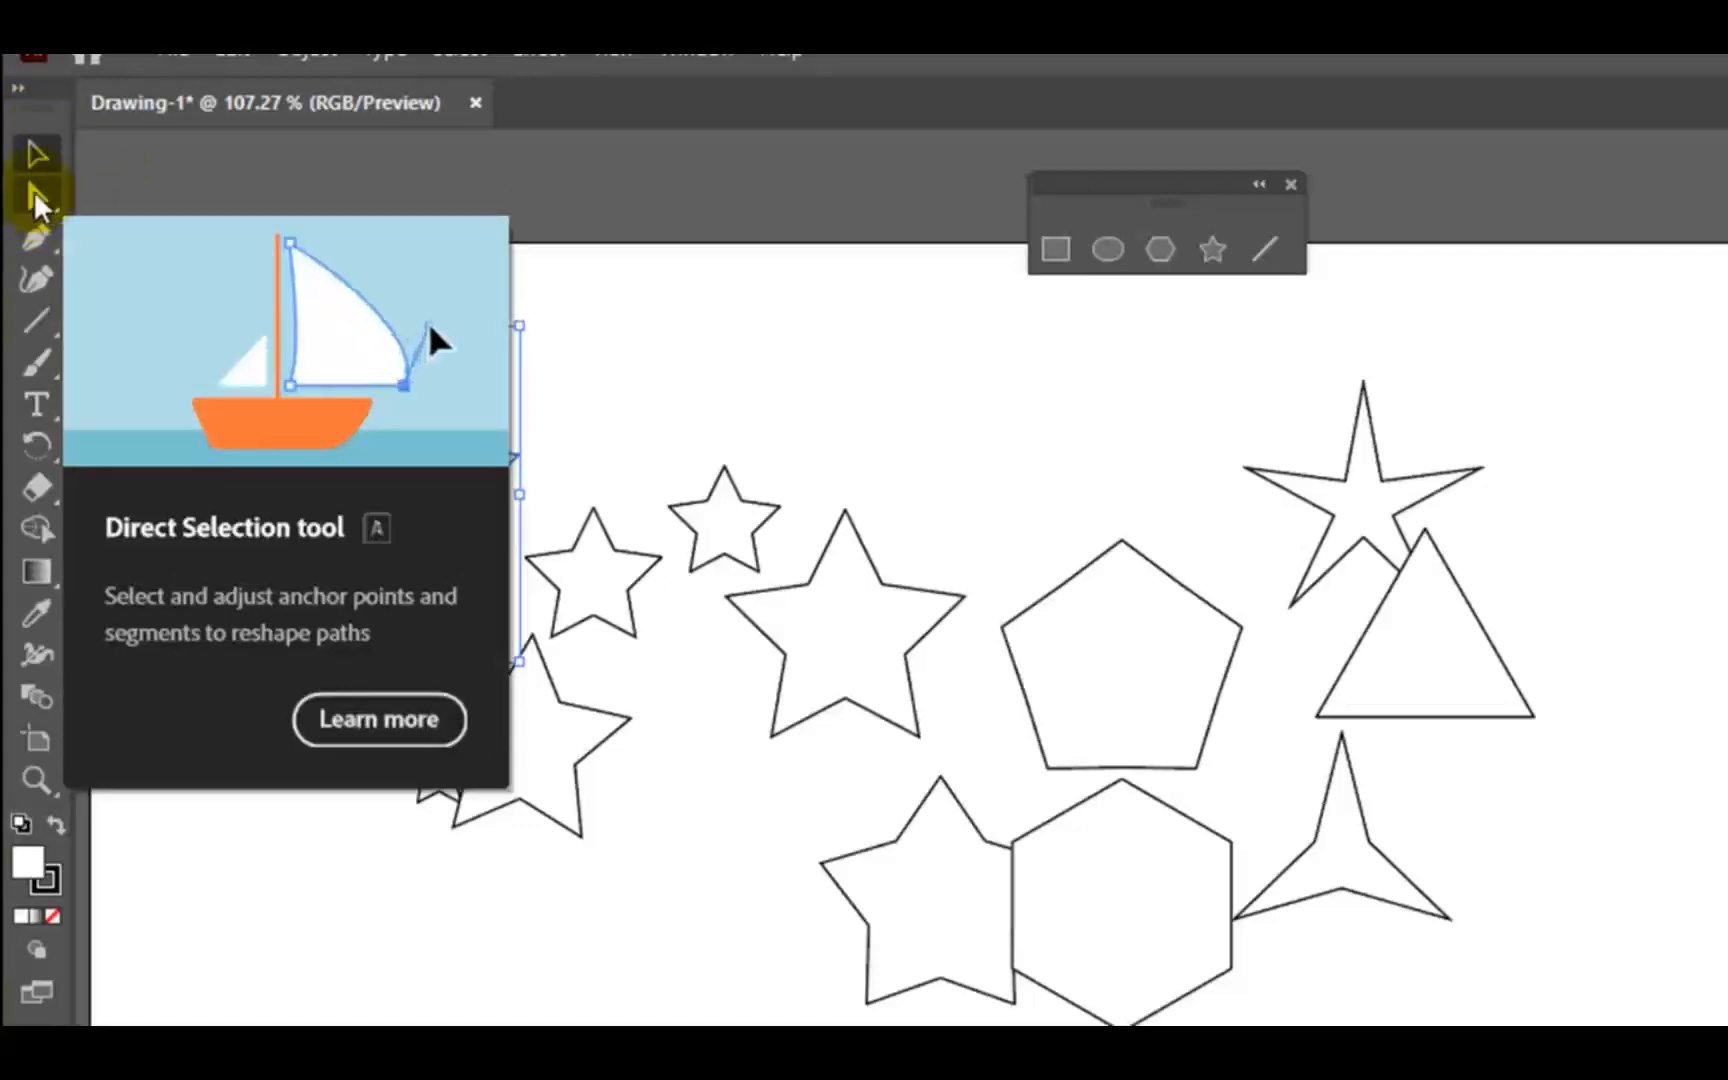
click(35, 192)
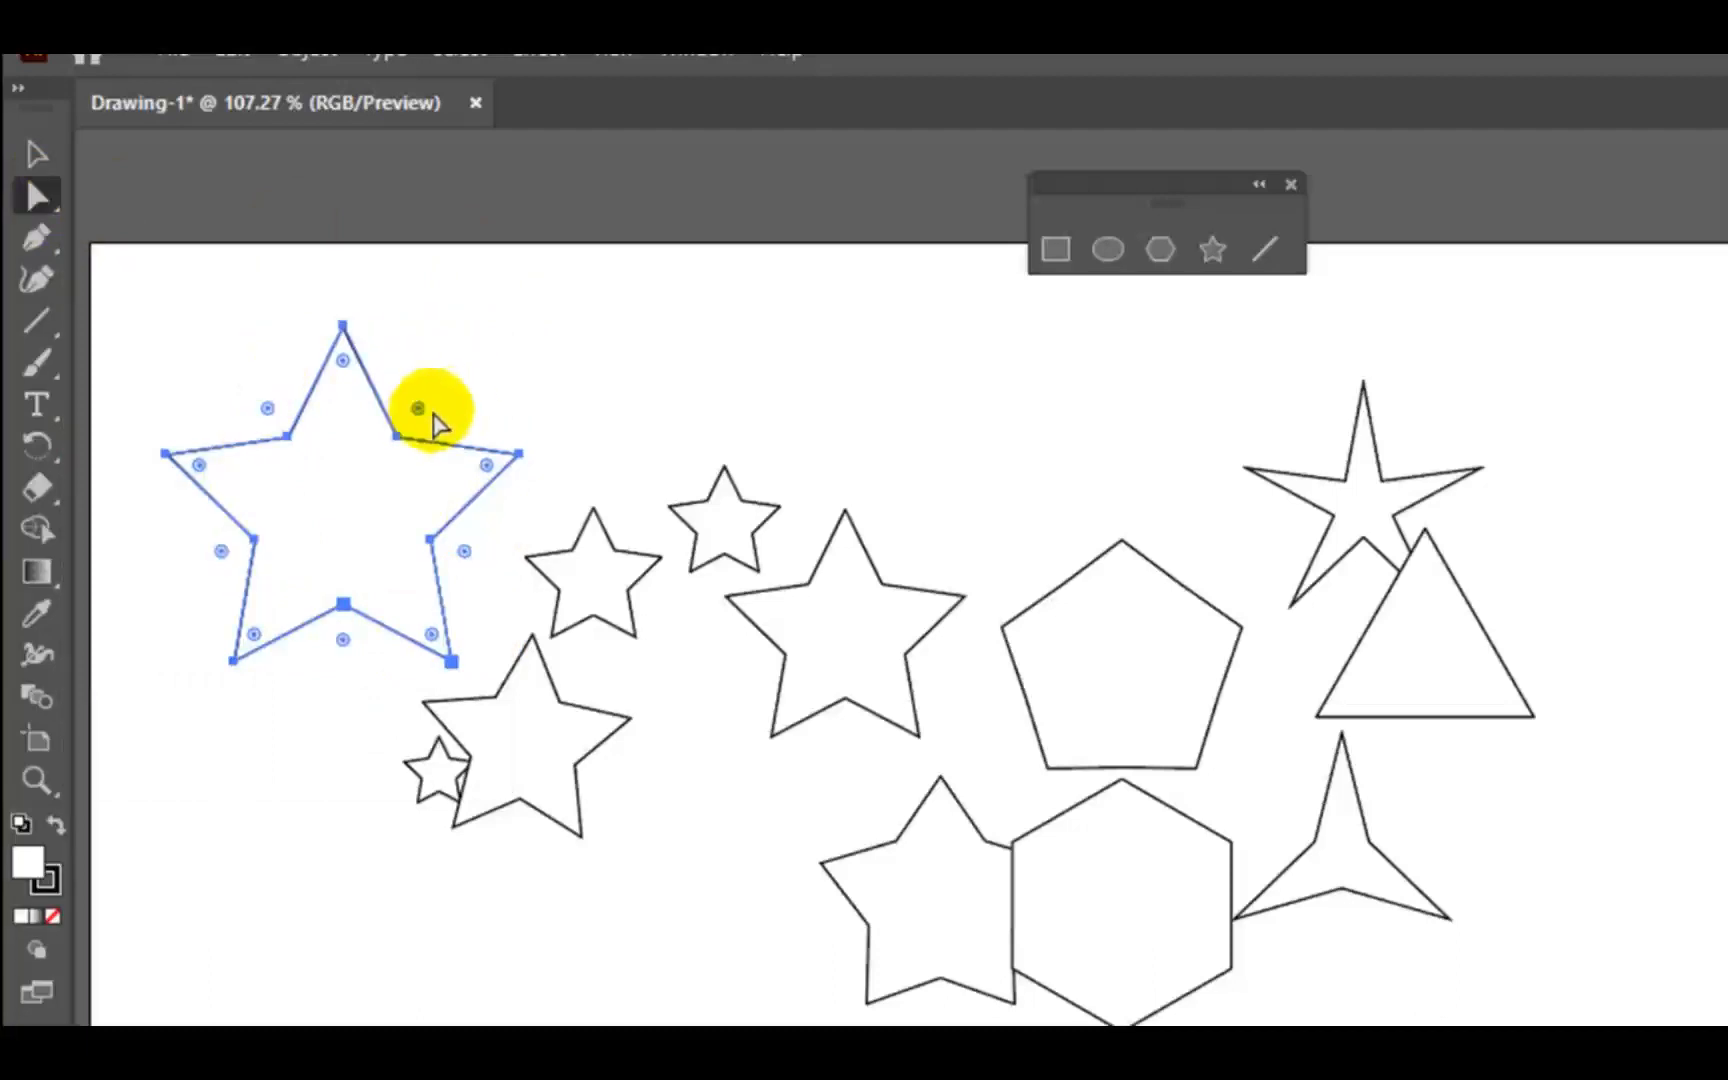
drag(418, 412, 424, 432)
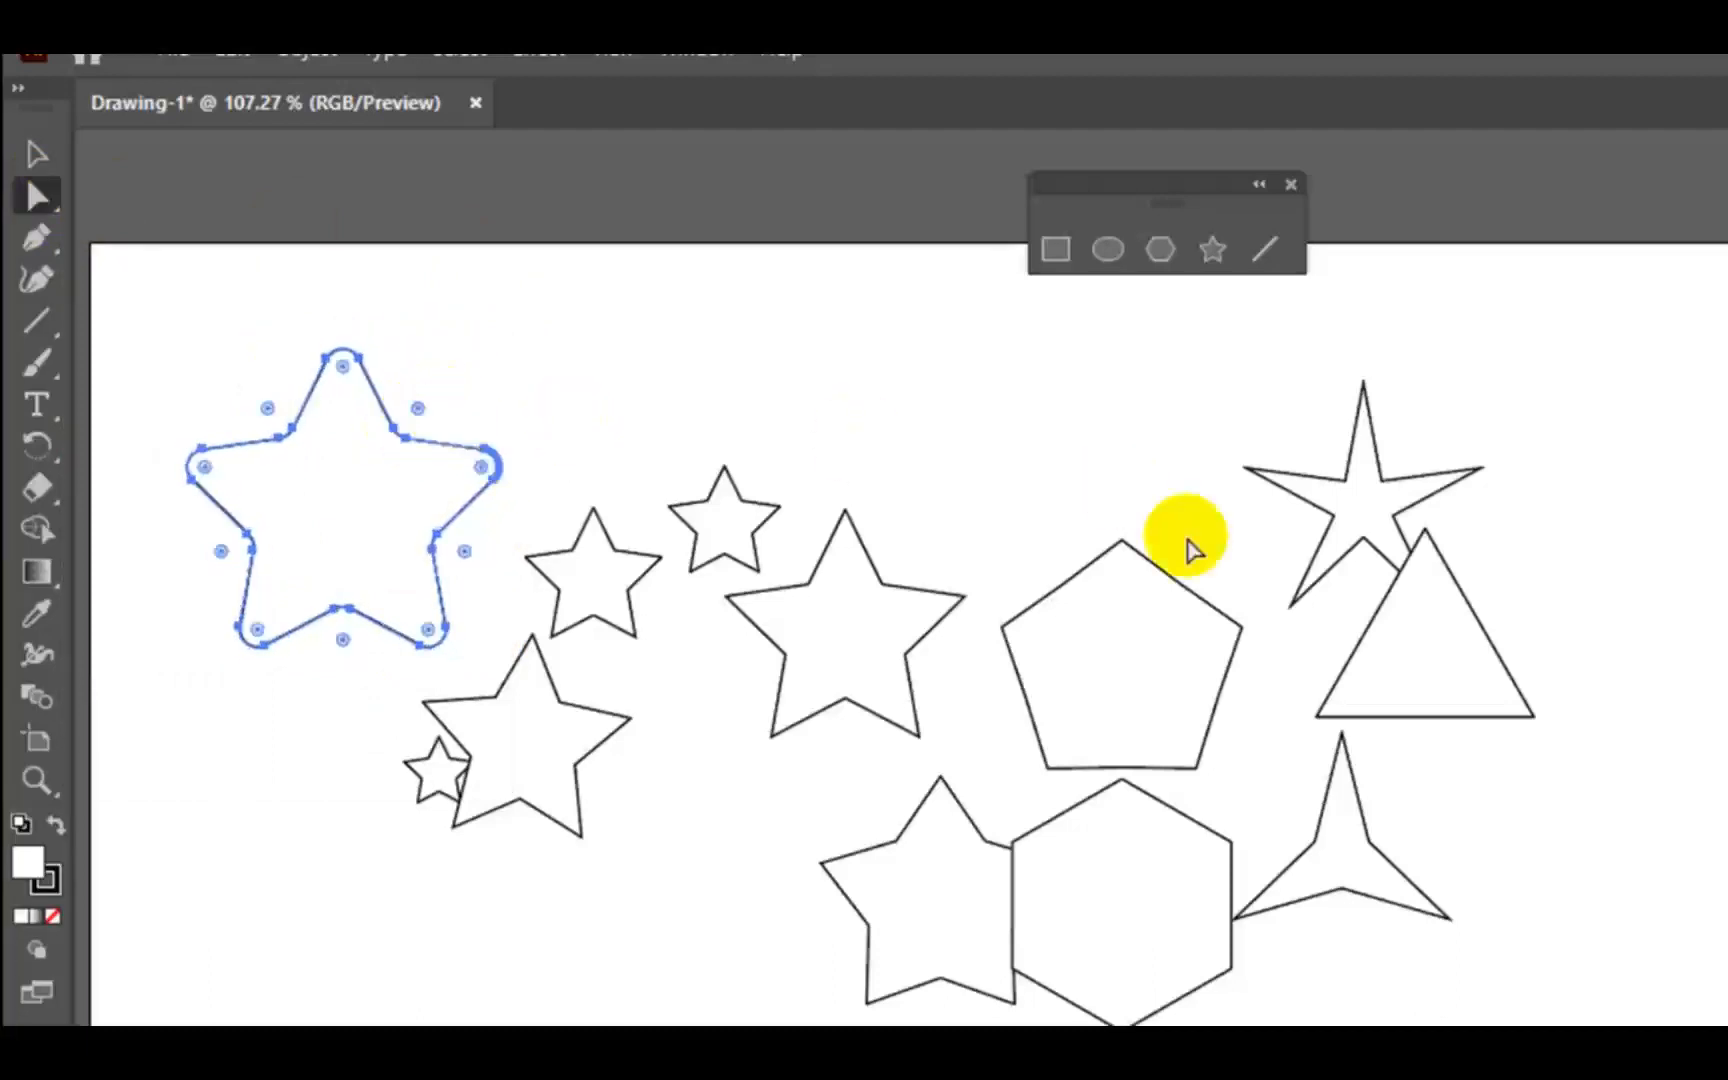
- Round only the topmost corner of the pentagon
click(1168, 672)
drag(1120, 575, 1120, 610)
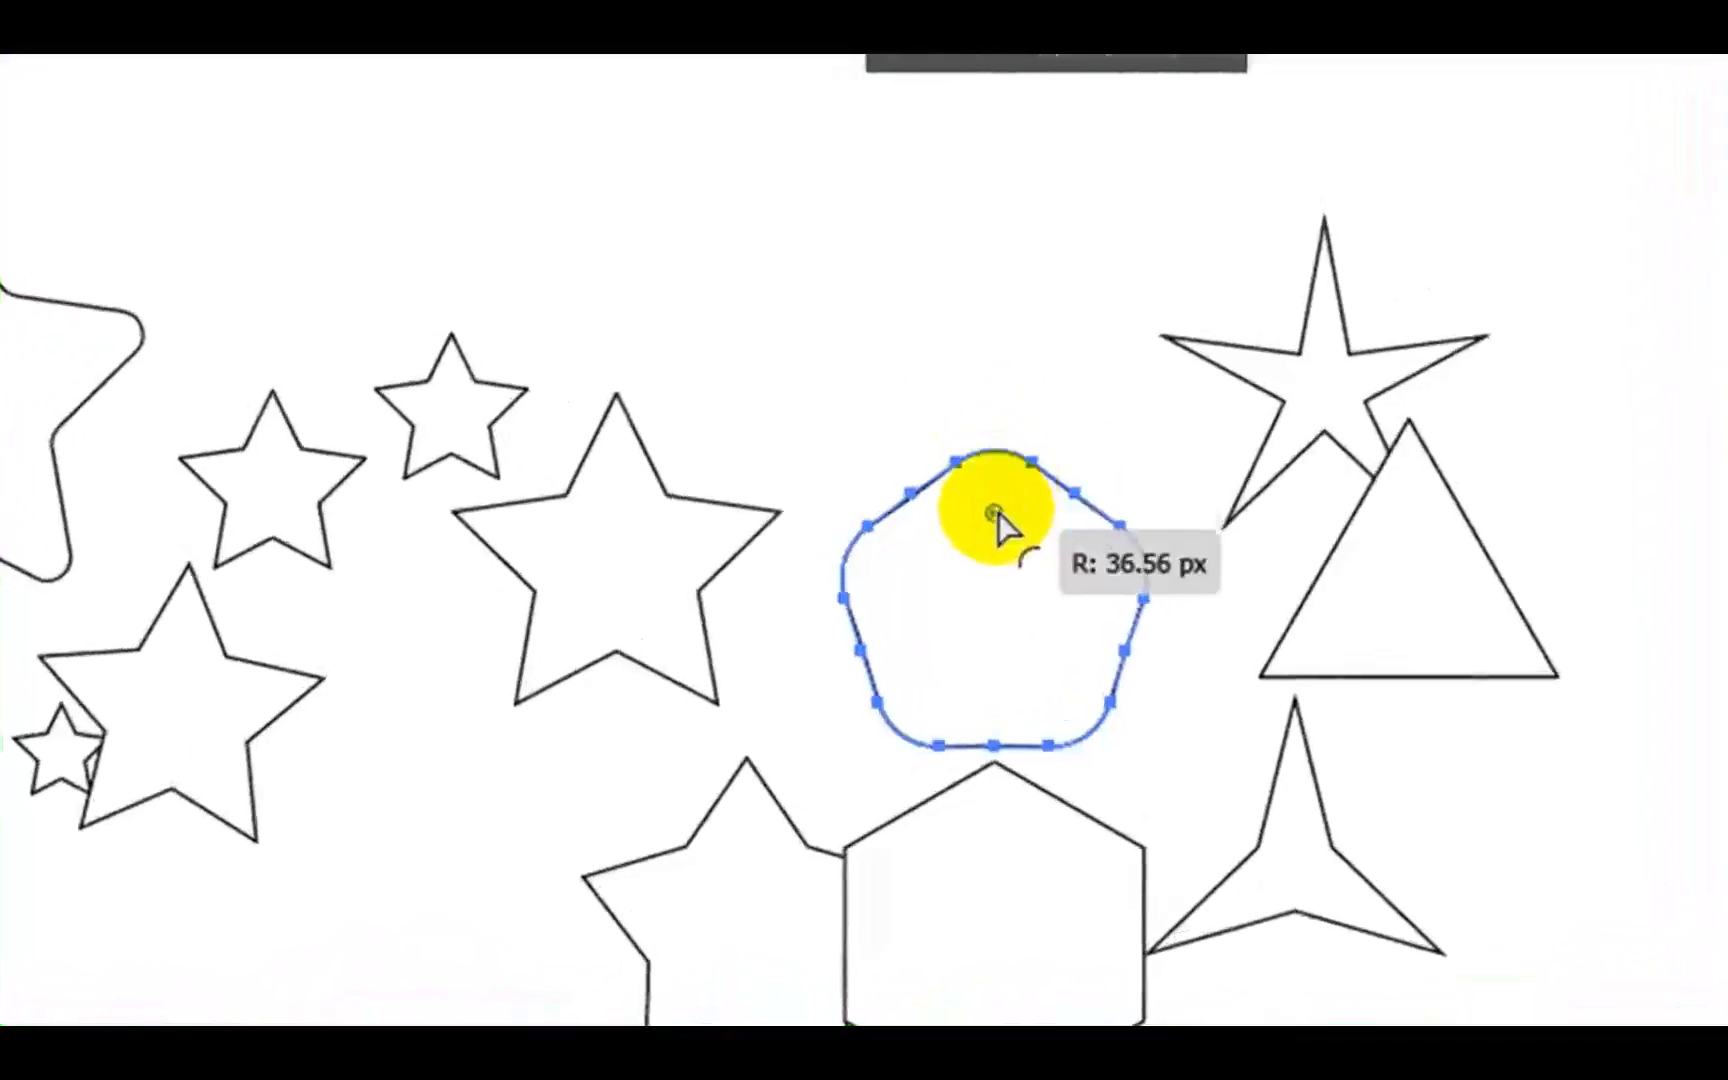
drag(993, 535, 1002, 403)
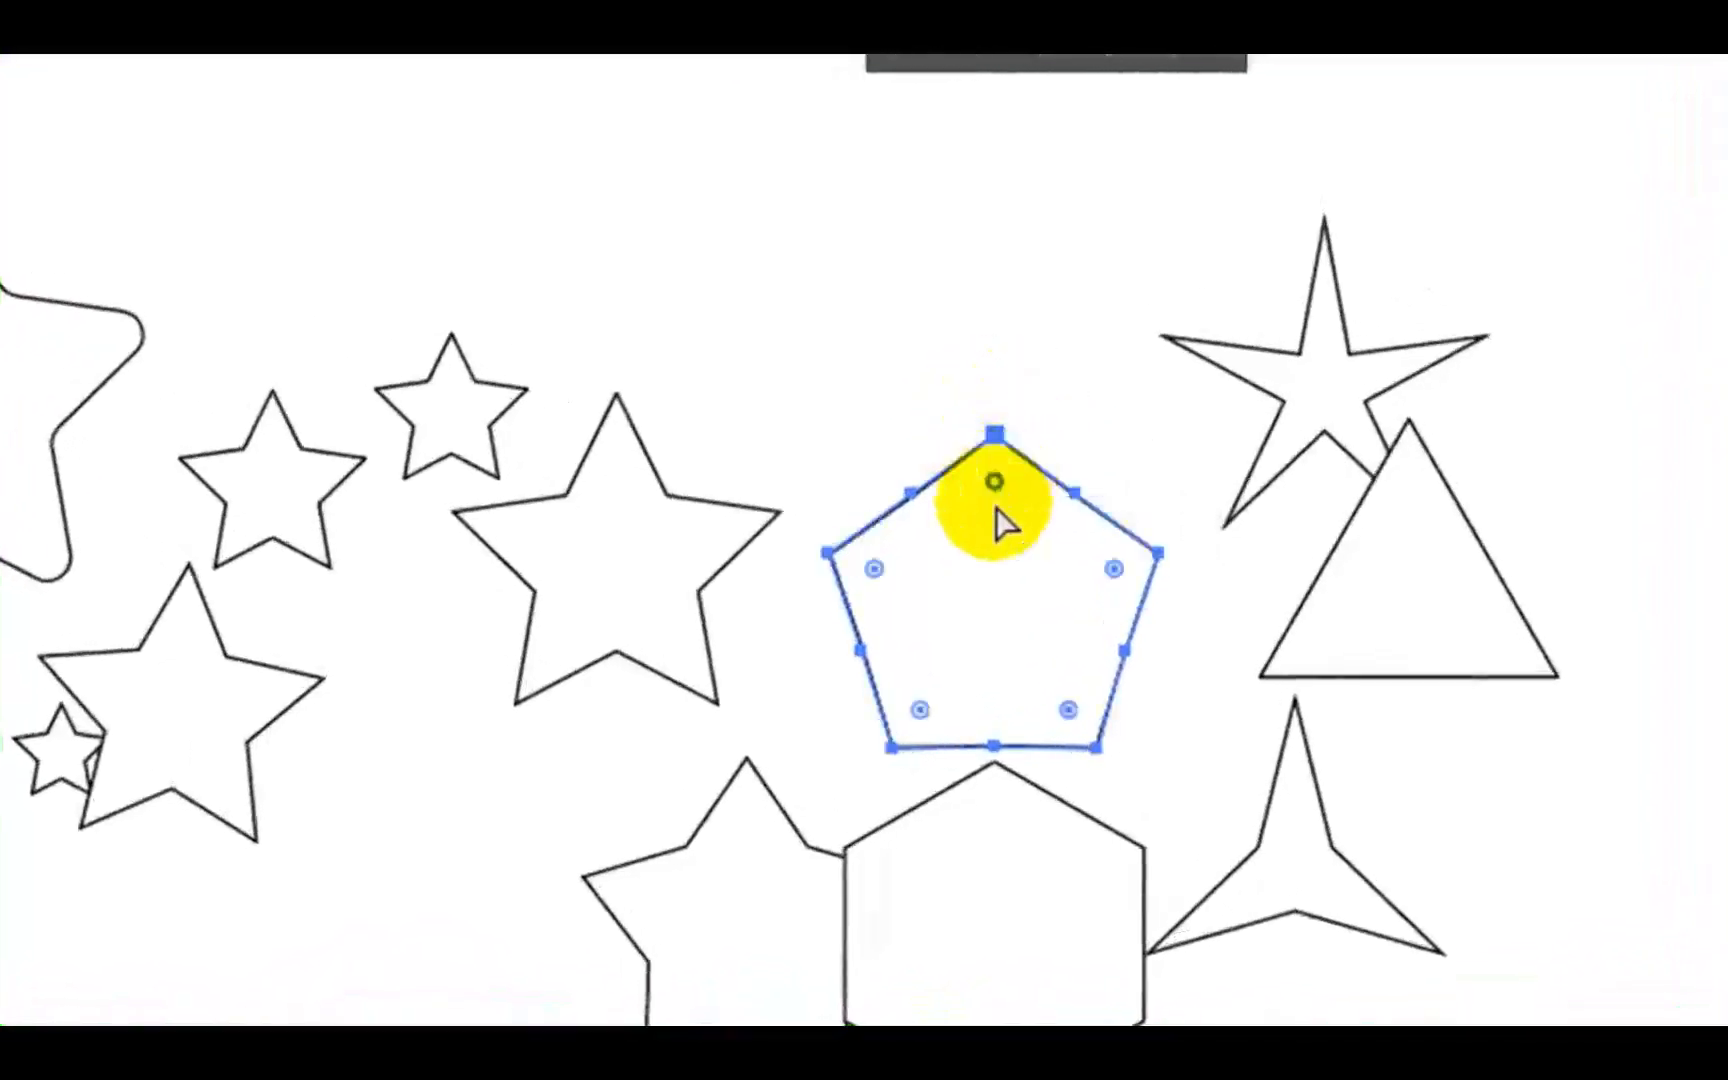
drag(994, 486, 993, 548)
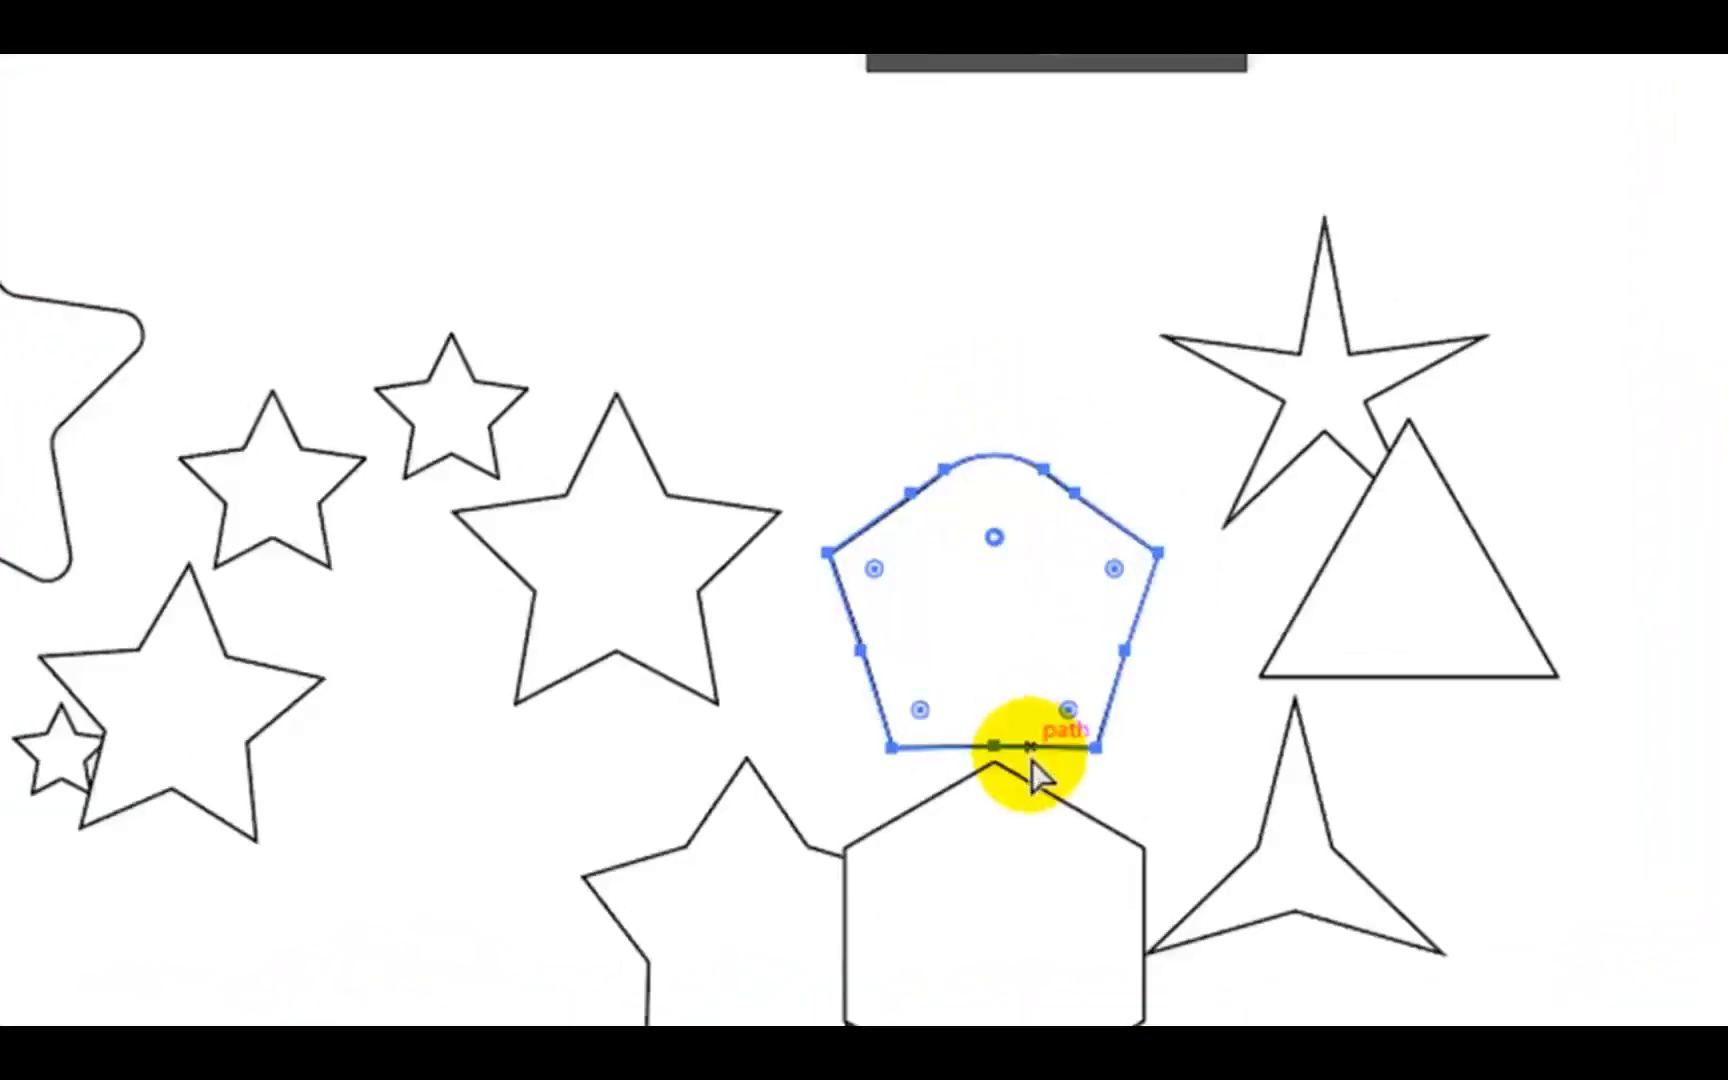
- Round the top point and both lower points of the thin five-pointed star above the triangle, and deselect it
click(1331, 366)
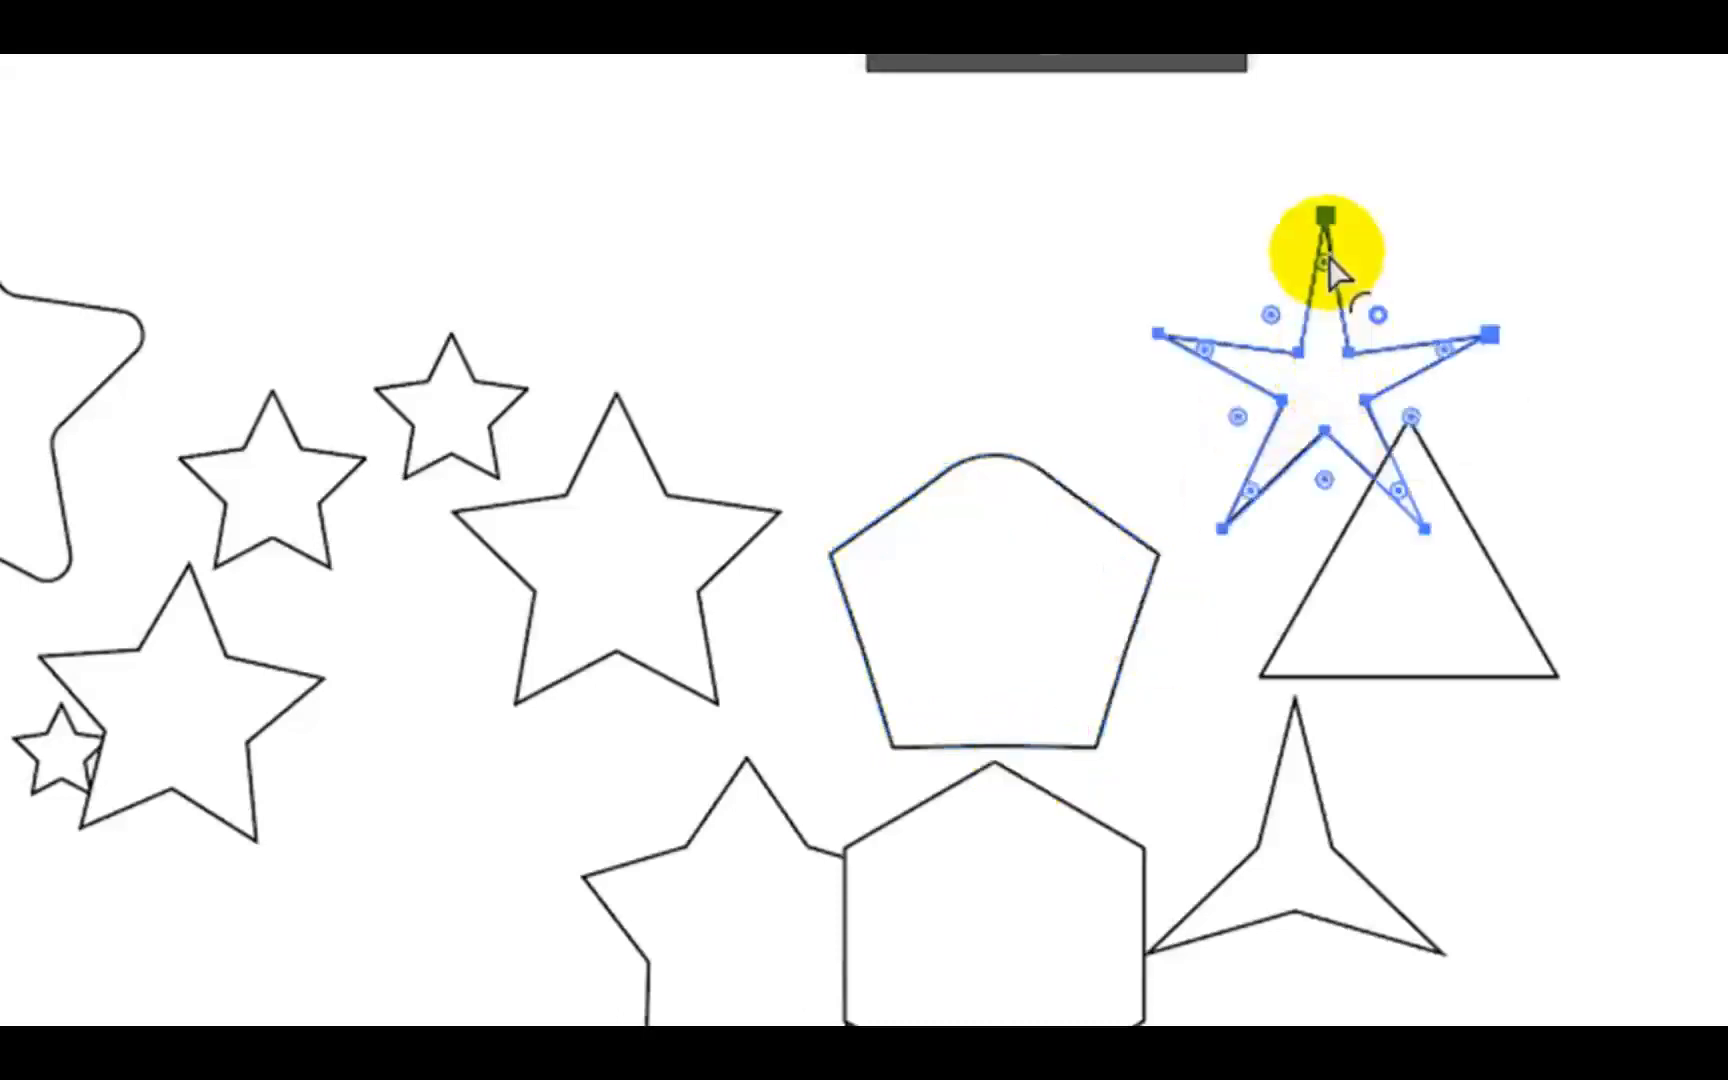
drag(1327, 267, 1327, 317)
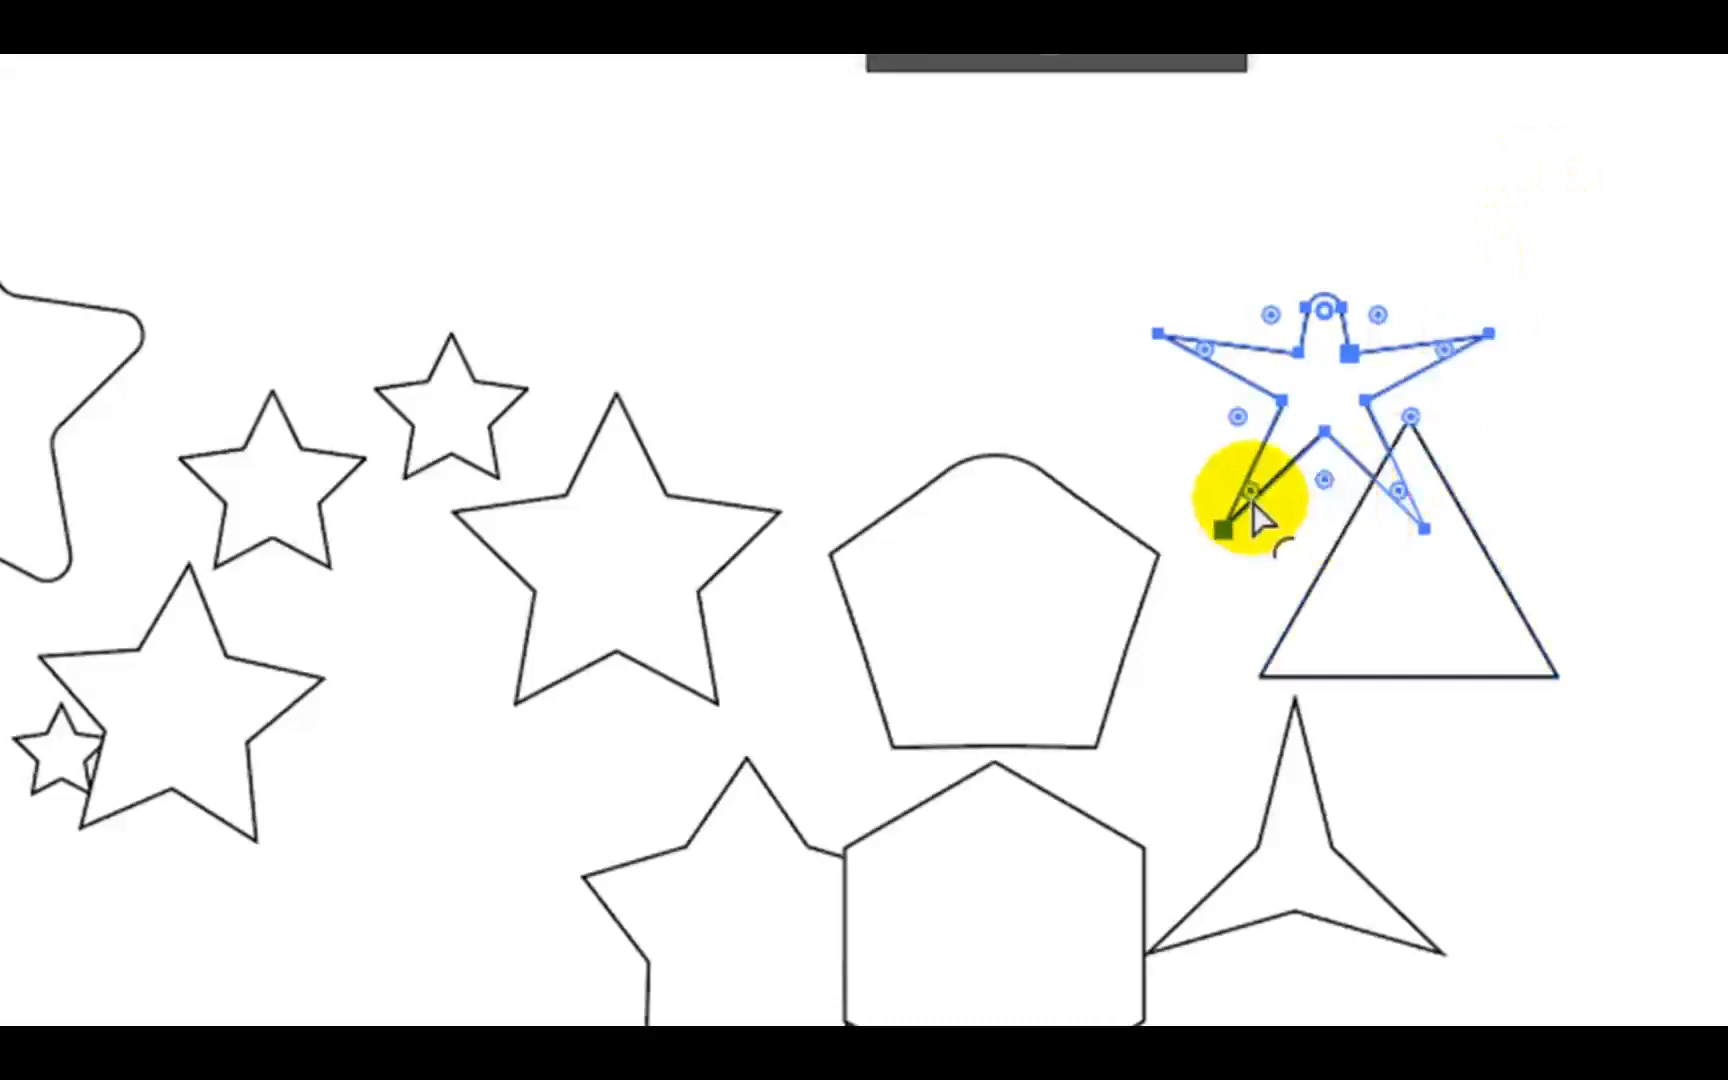
drag(1250, 494, 1270, 455)
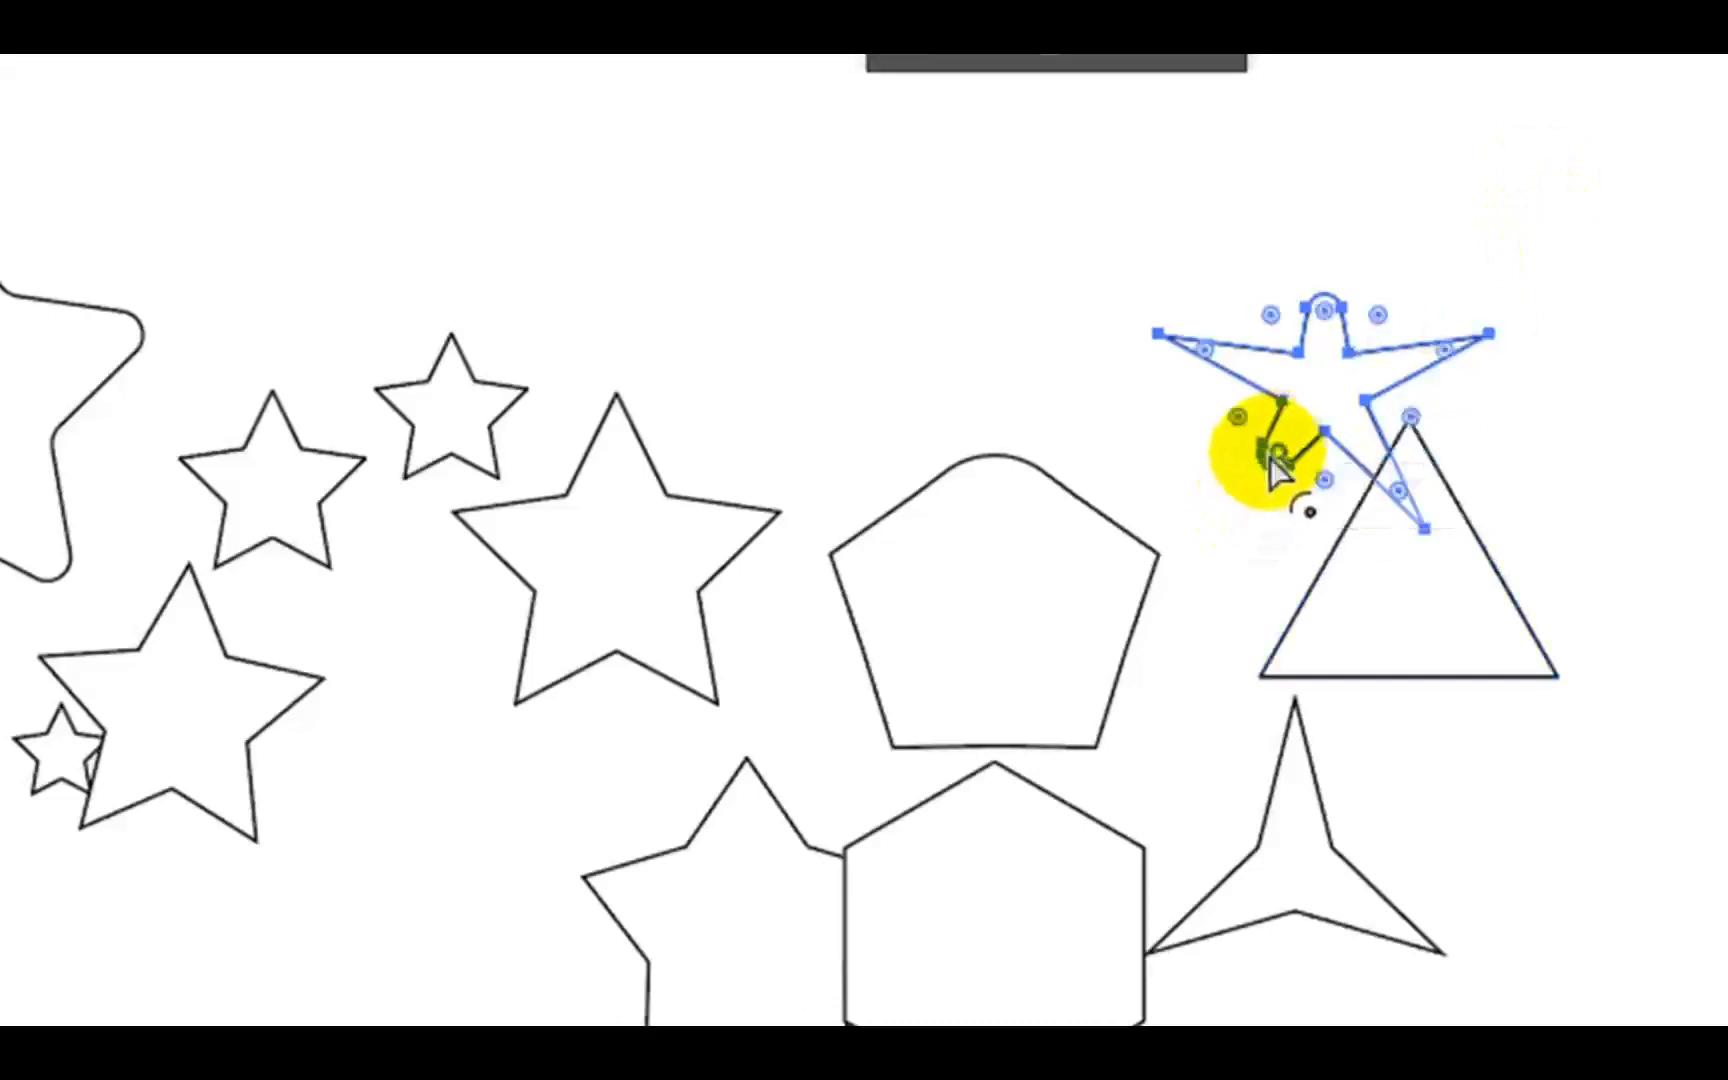
drag(1400, 494, 1336, 420)
click(1407, 305)
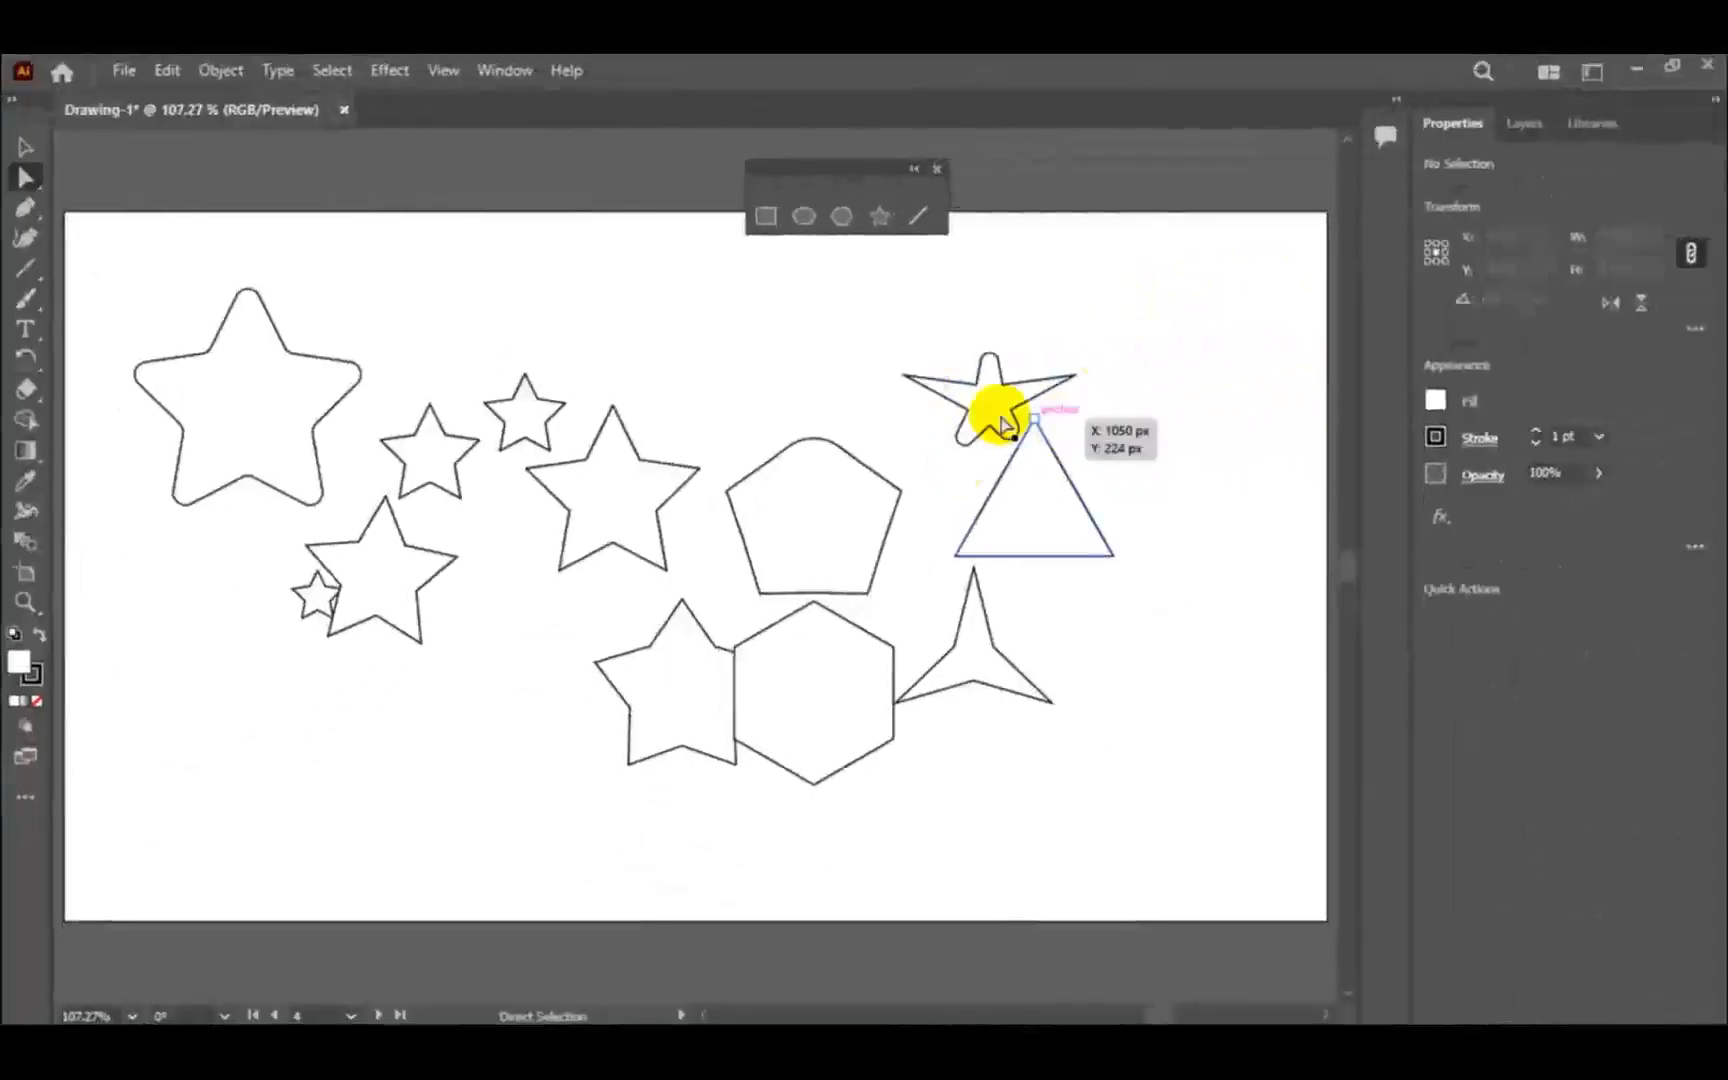
- Round the three inner corners of the three-pointed star below the triangle, then select its top point and switch to the Selection tool
click(978, 672)
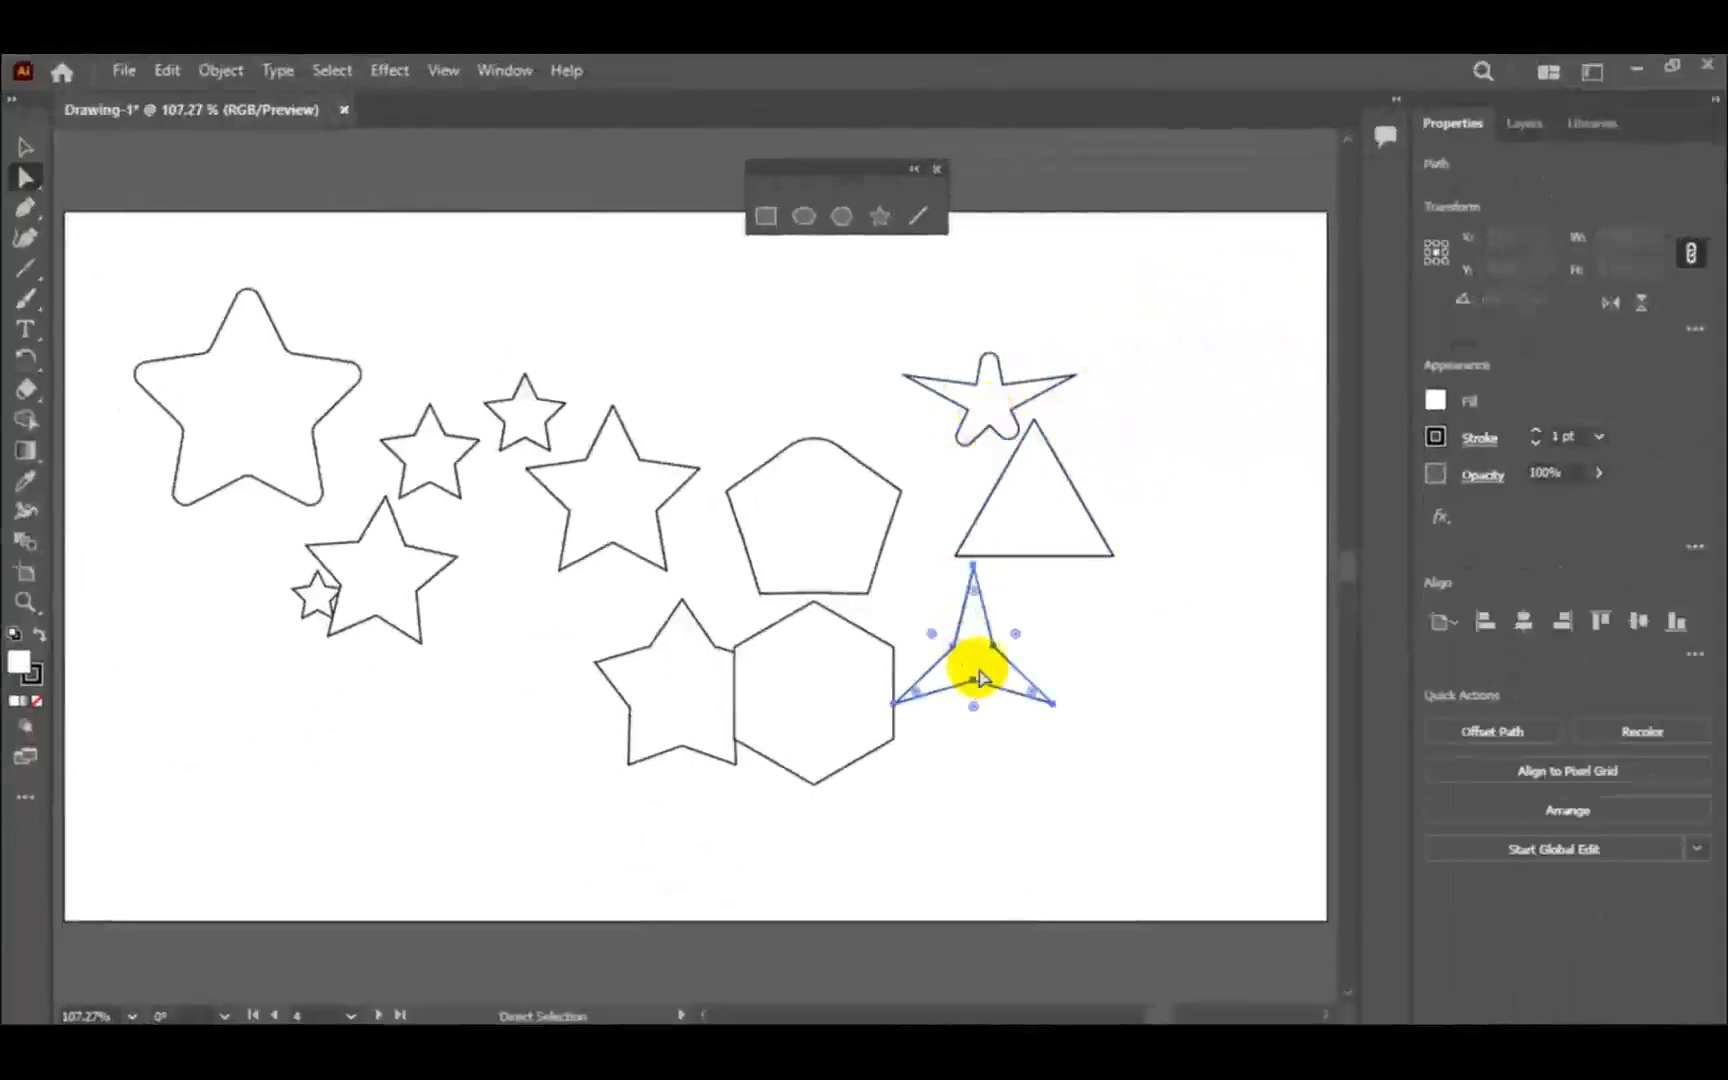
drag(975, 712, 974, 780)
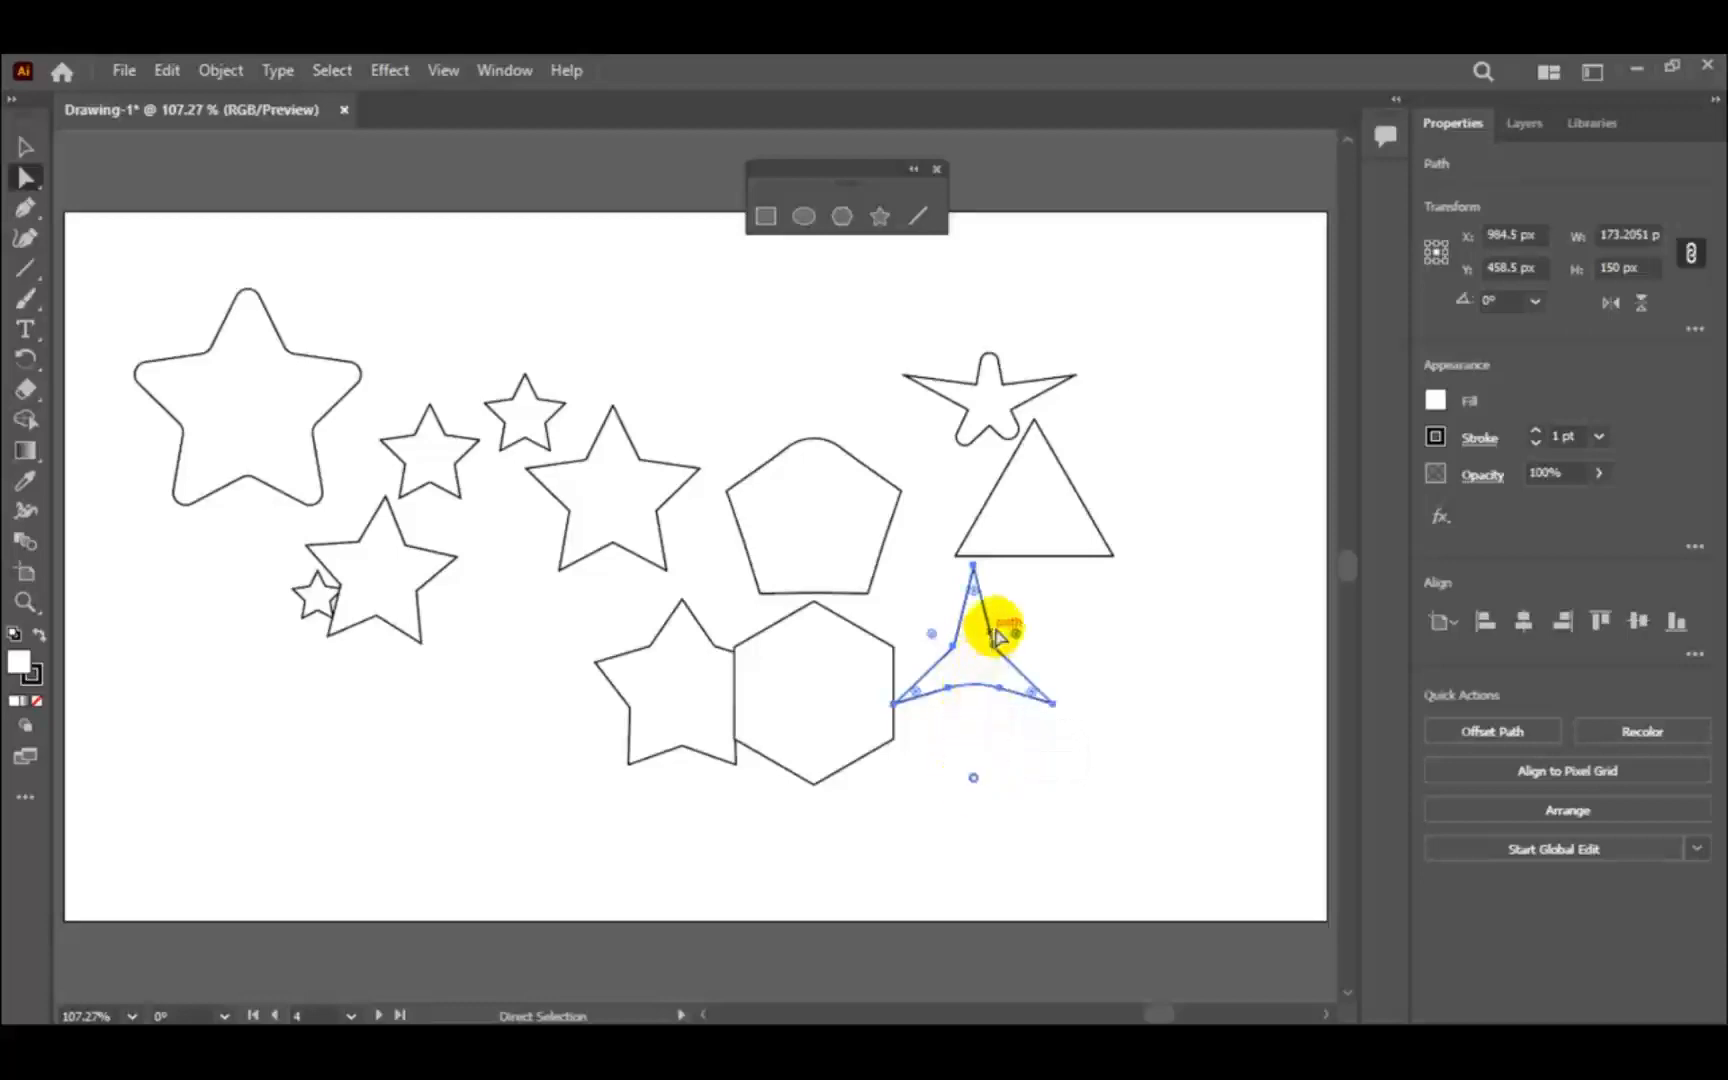
drag(1017, 642, 941, 475)
drag(930, 645, 950, 470)
click(1118, 602)
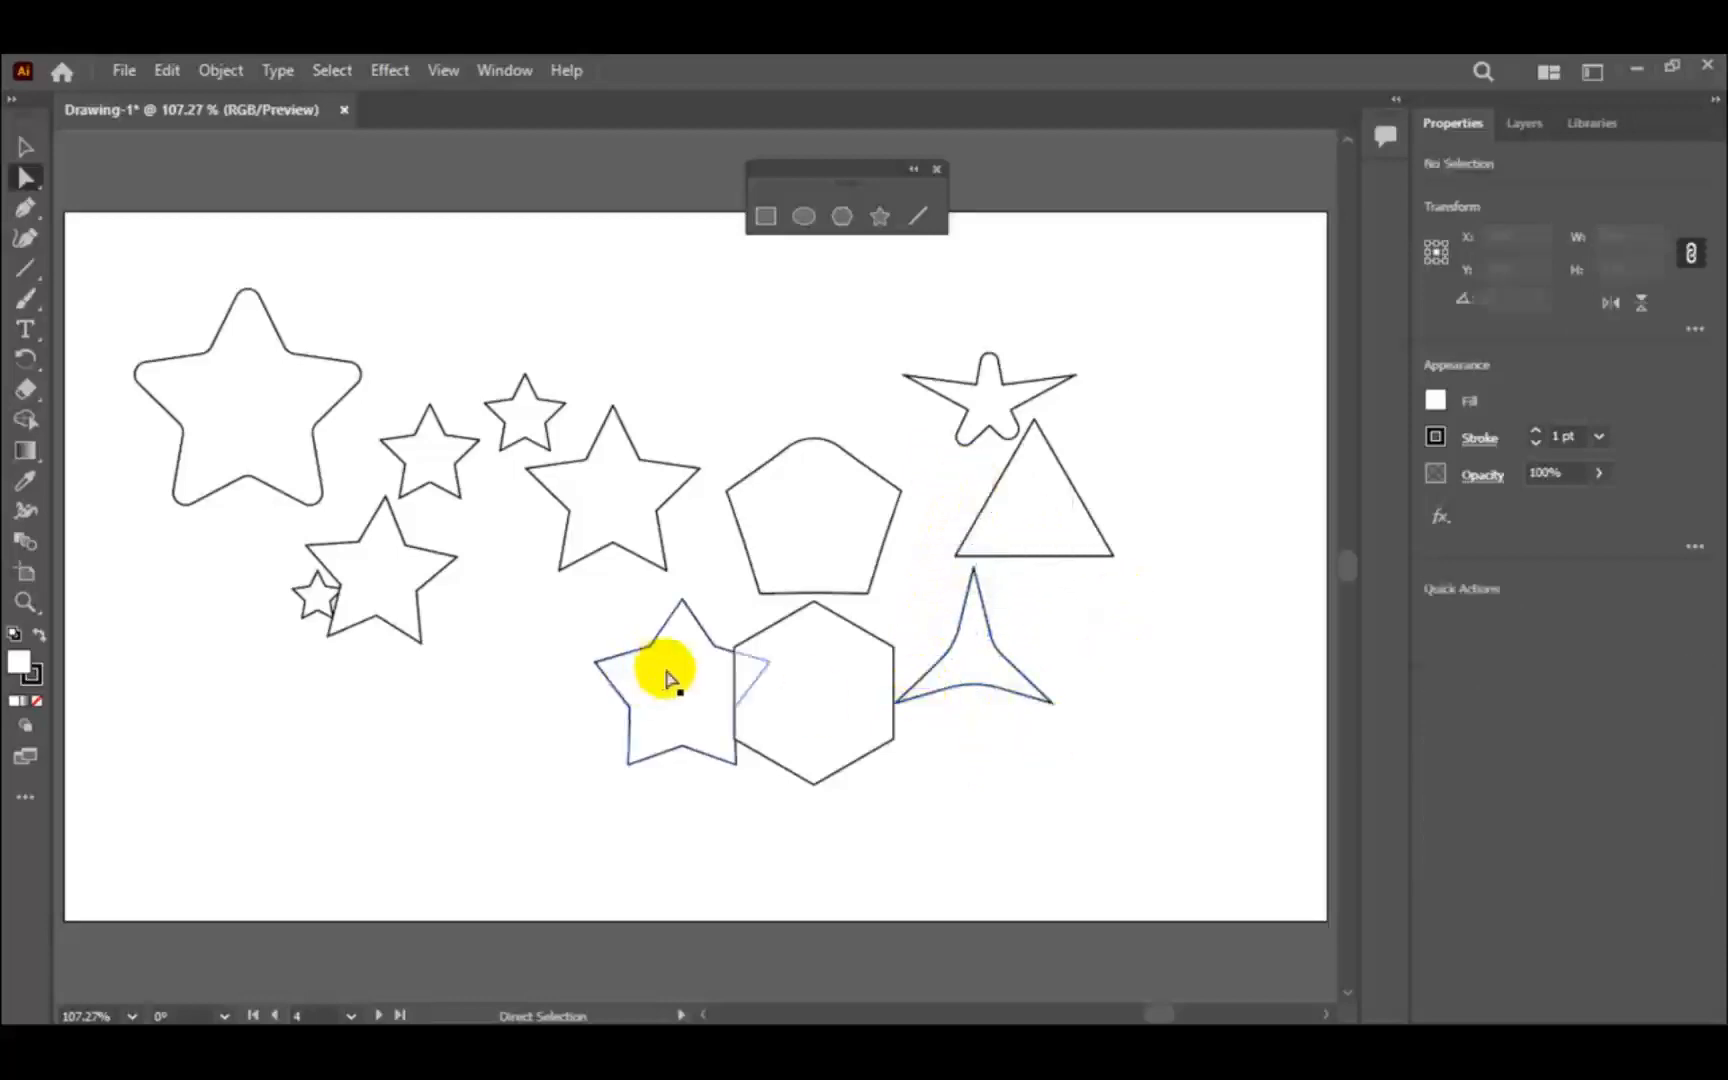
click(975, 575)
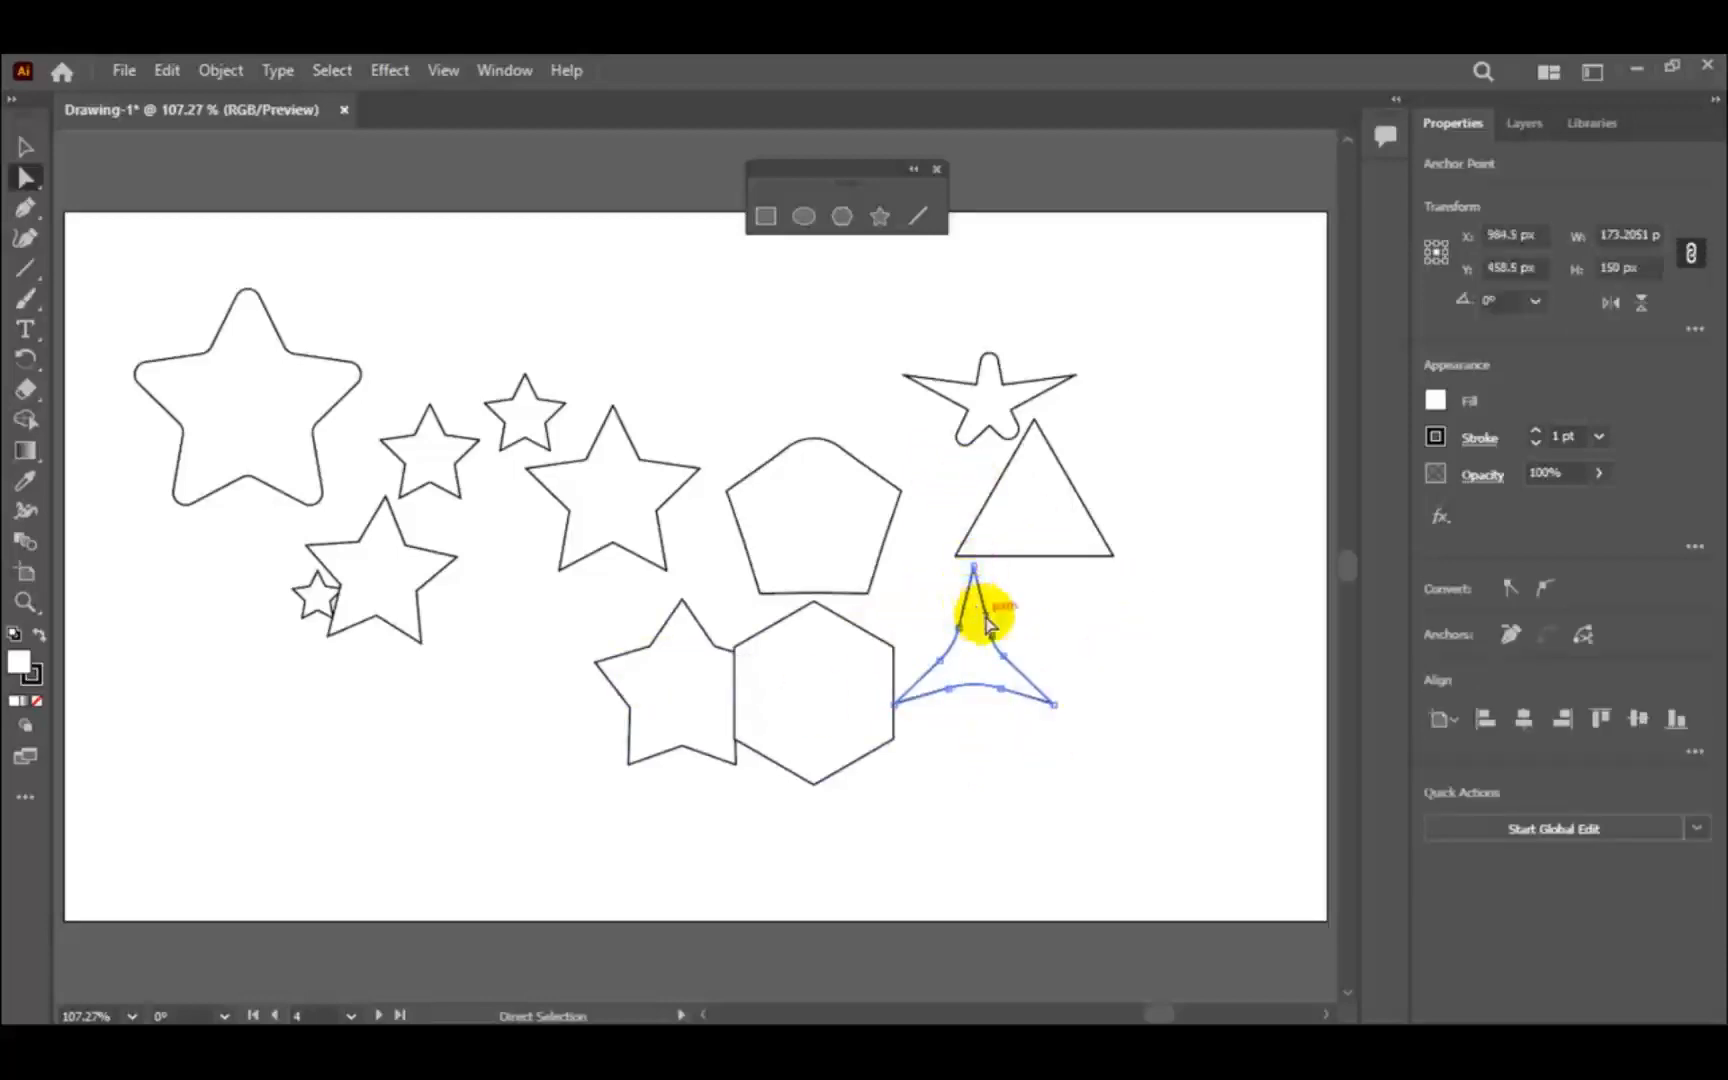
click(25, 148)
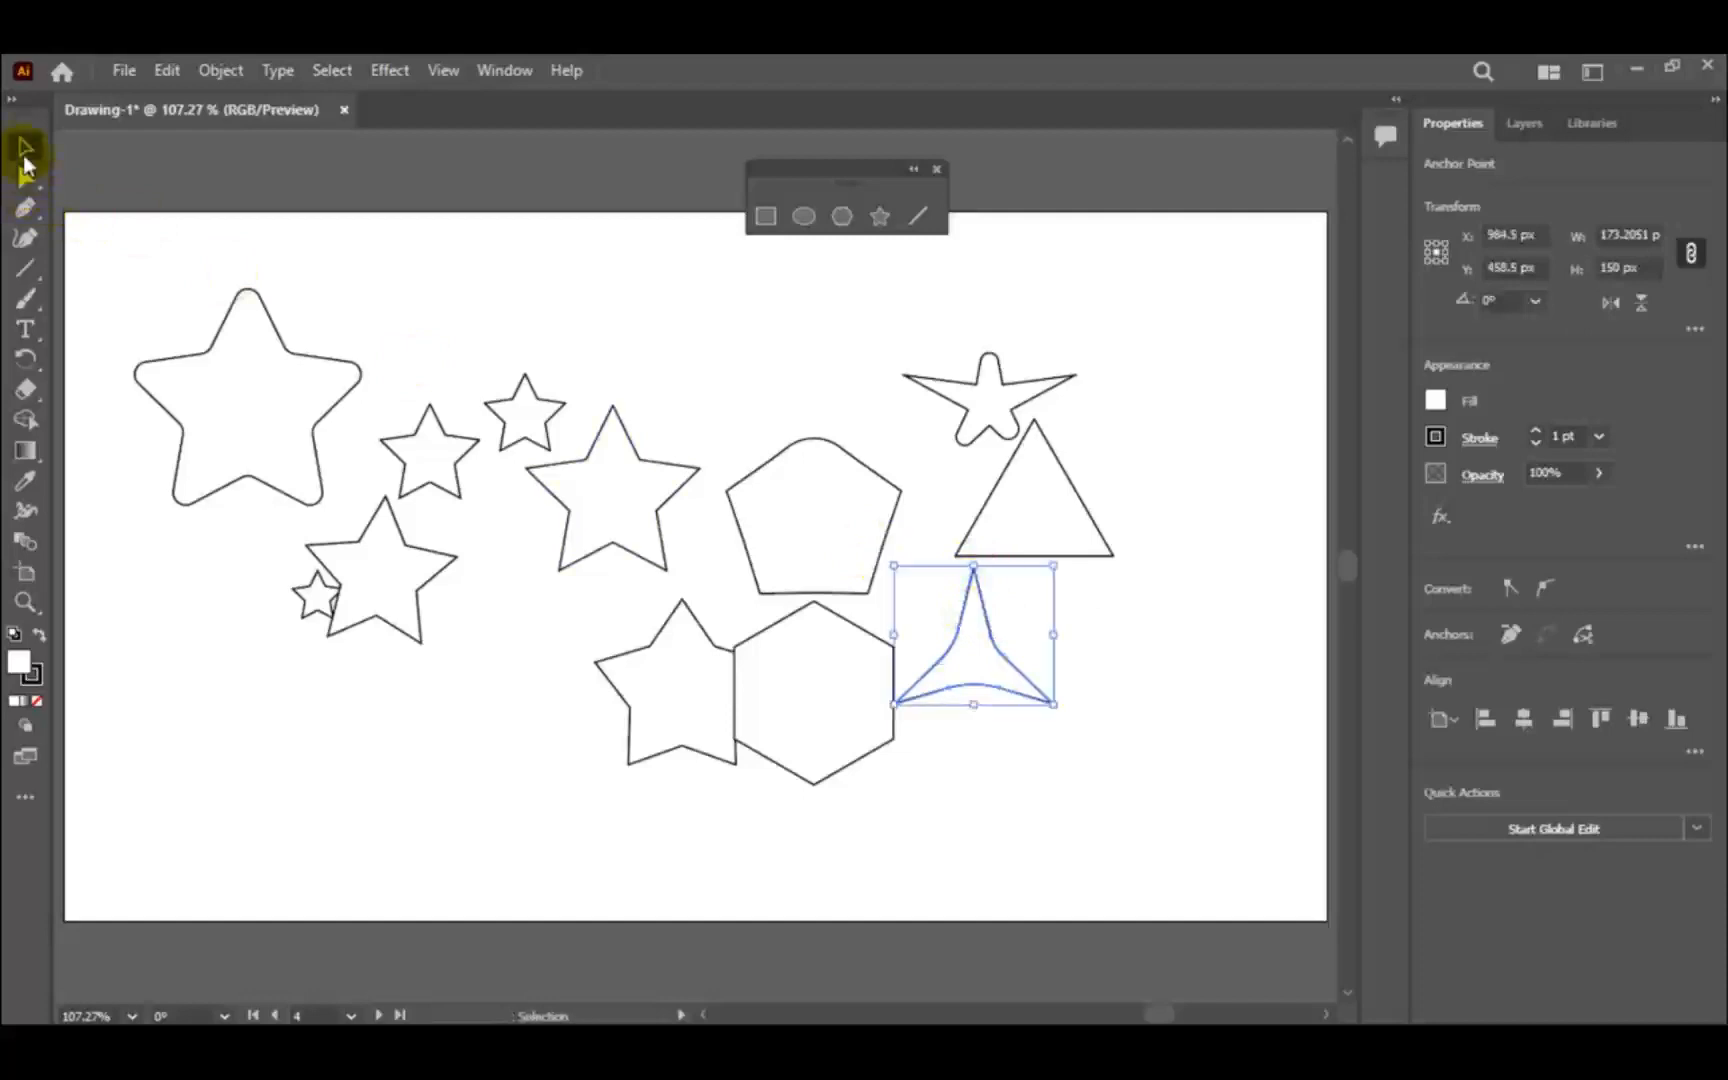
- On artboard 5, shorten the longest horizontal line to about 245 px by moving its right endpoint with the Direct Selection tool
click(383, 1015)
click(462, 441)
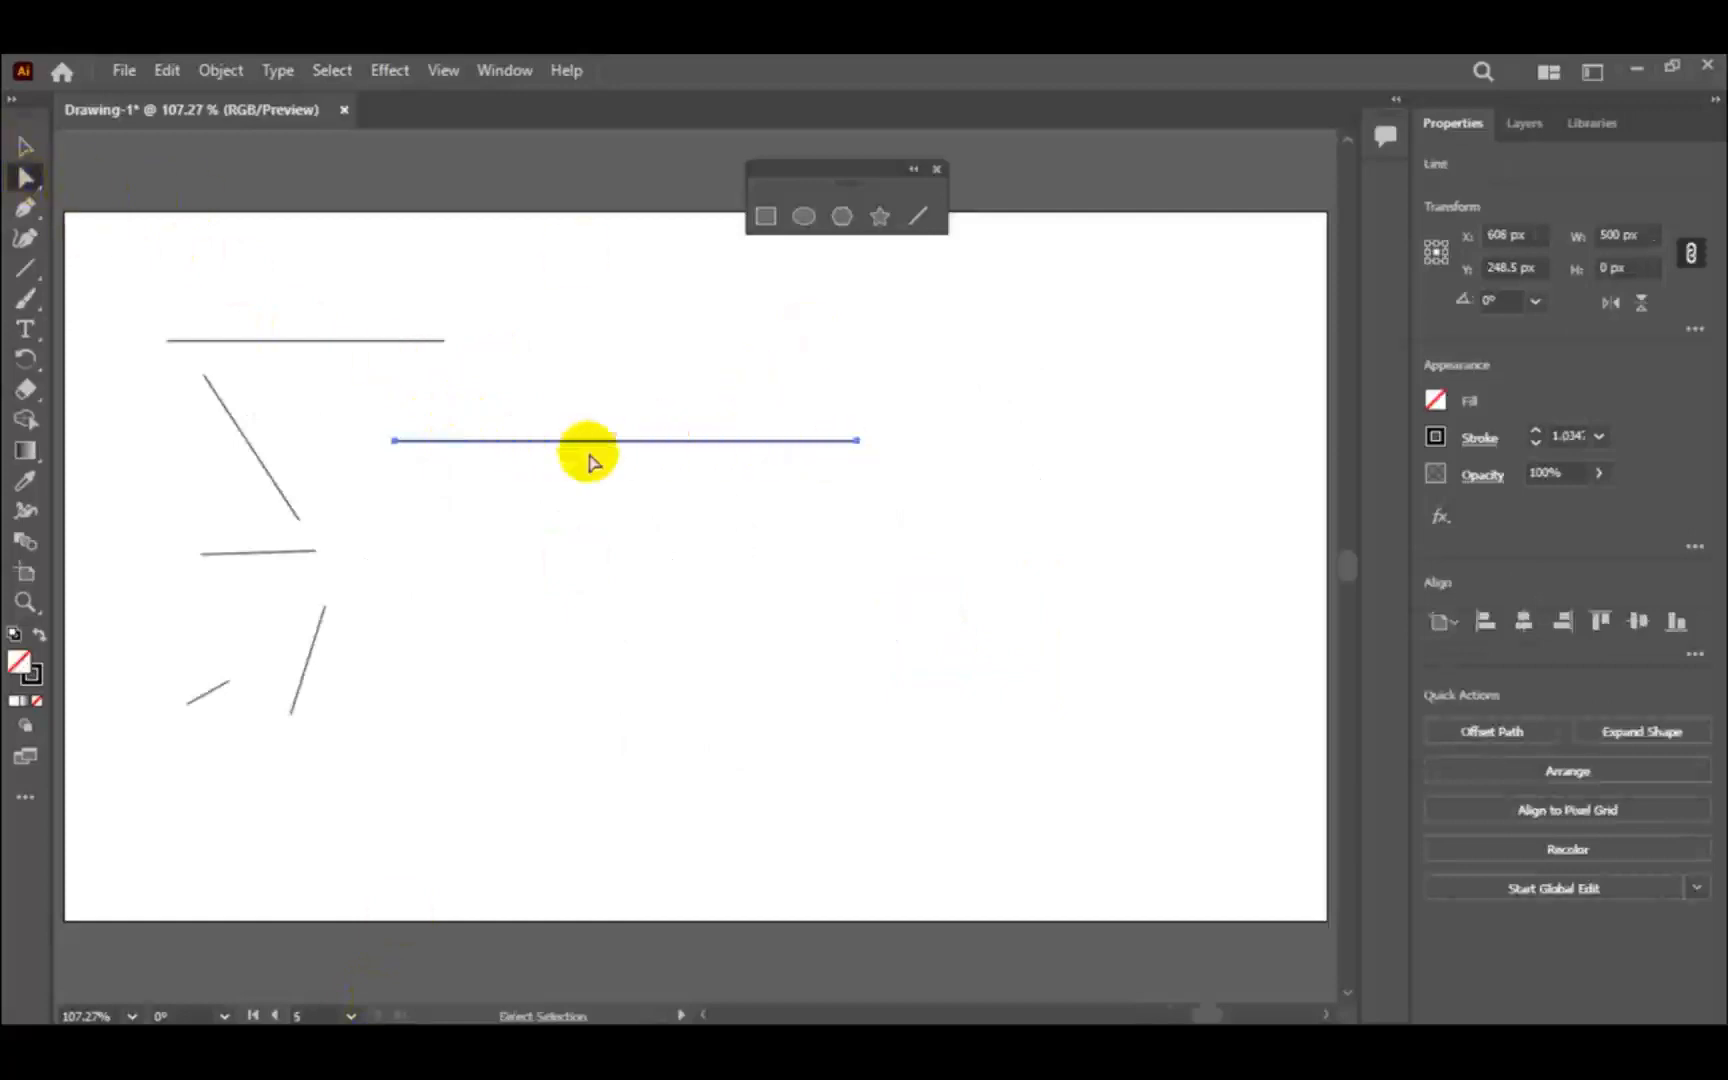
click(857, 442)
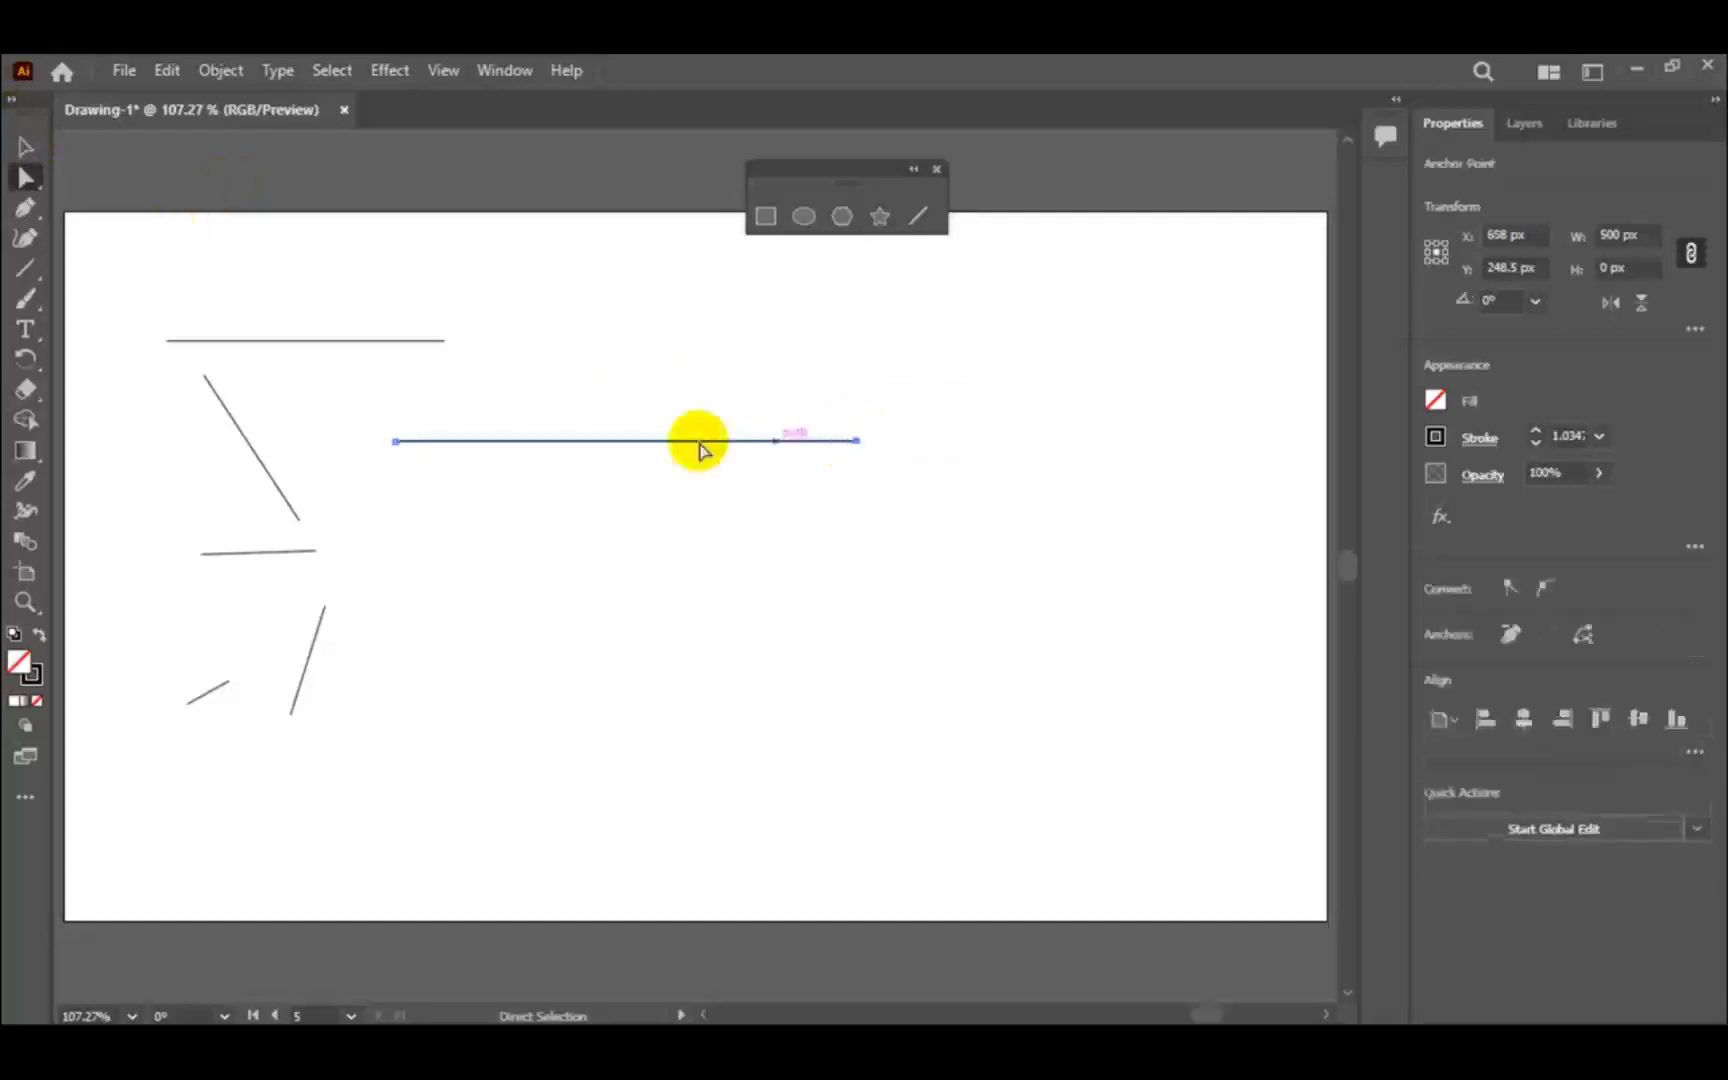
key(ctrl+shift+a)
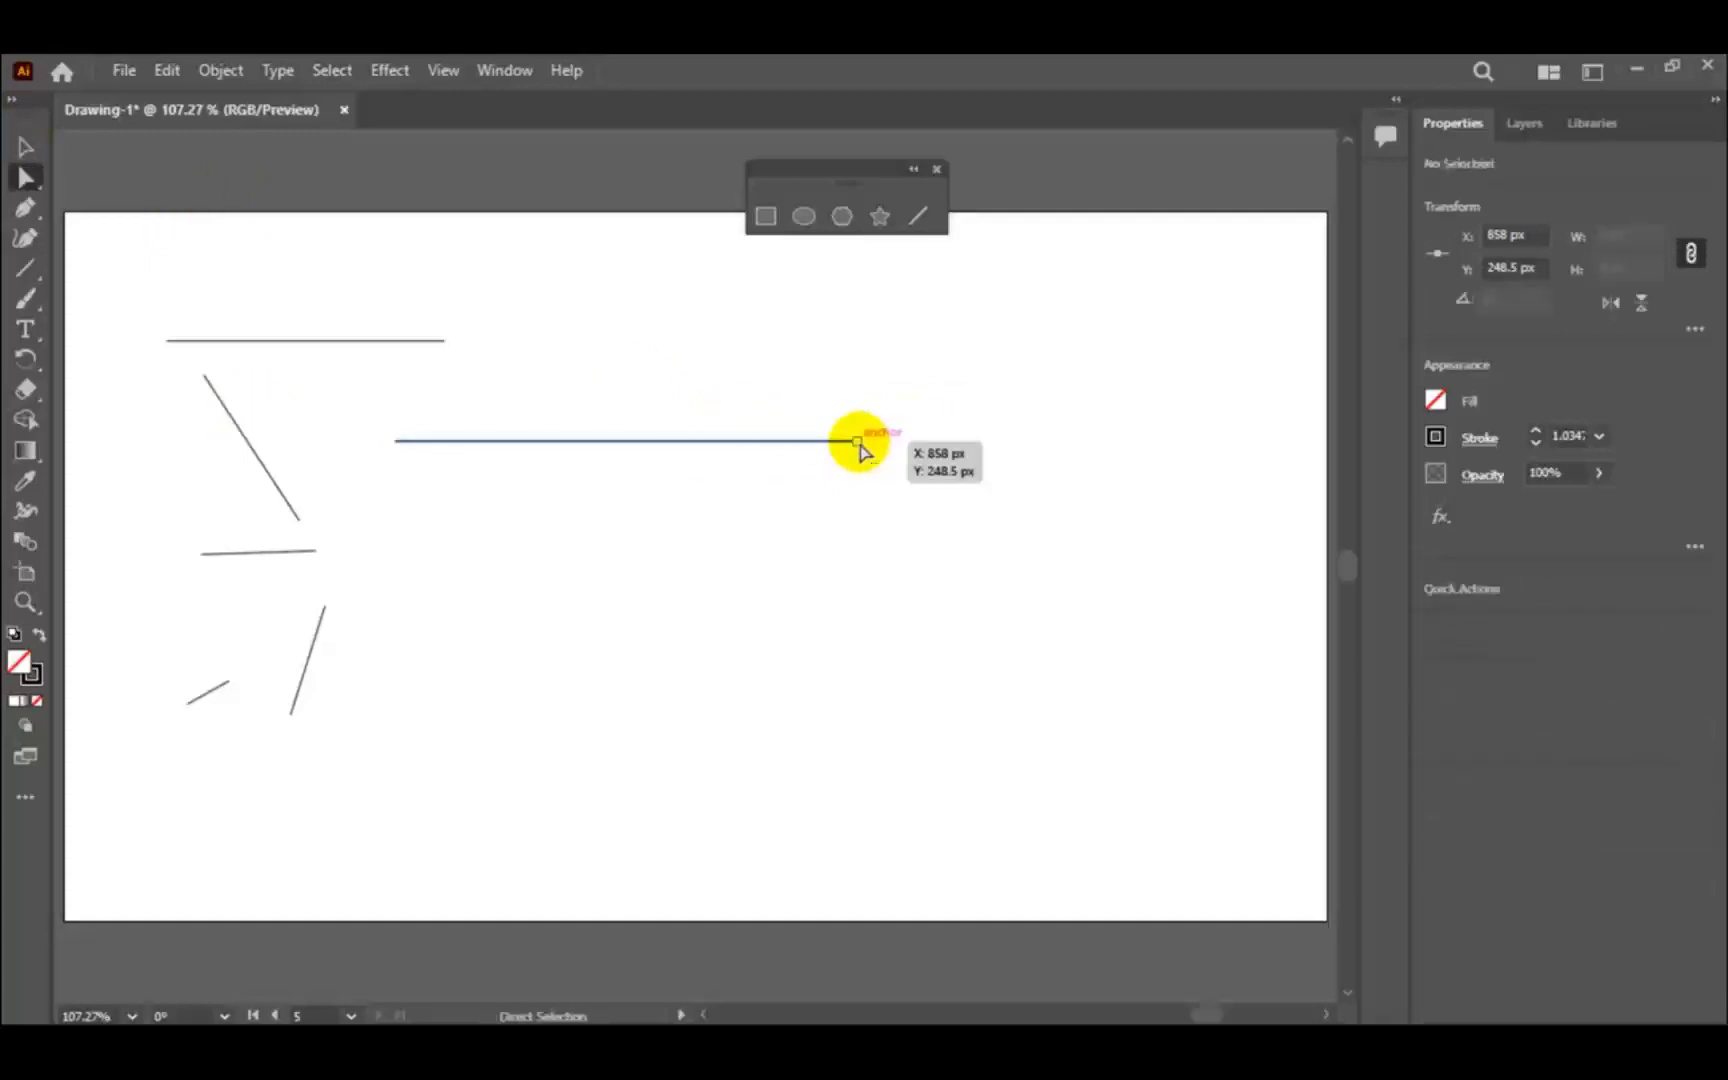
click(856, 445)
drag(856, 445, 622, 441)
- Lengthen the same line to about 361.5 px from its right end with the Selection tool, keeping it horizontal
click(25, 148)
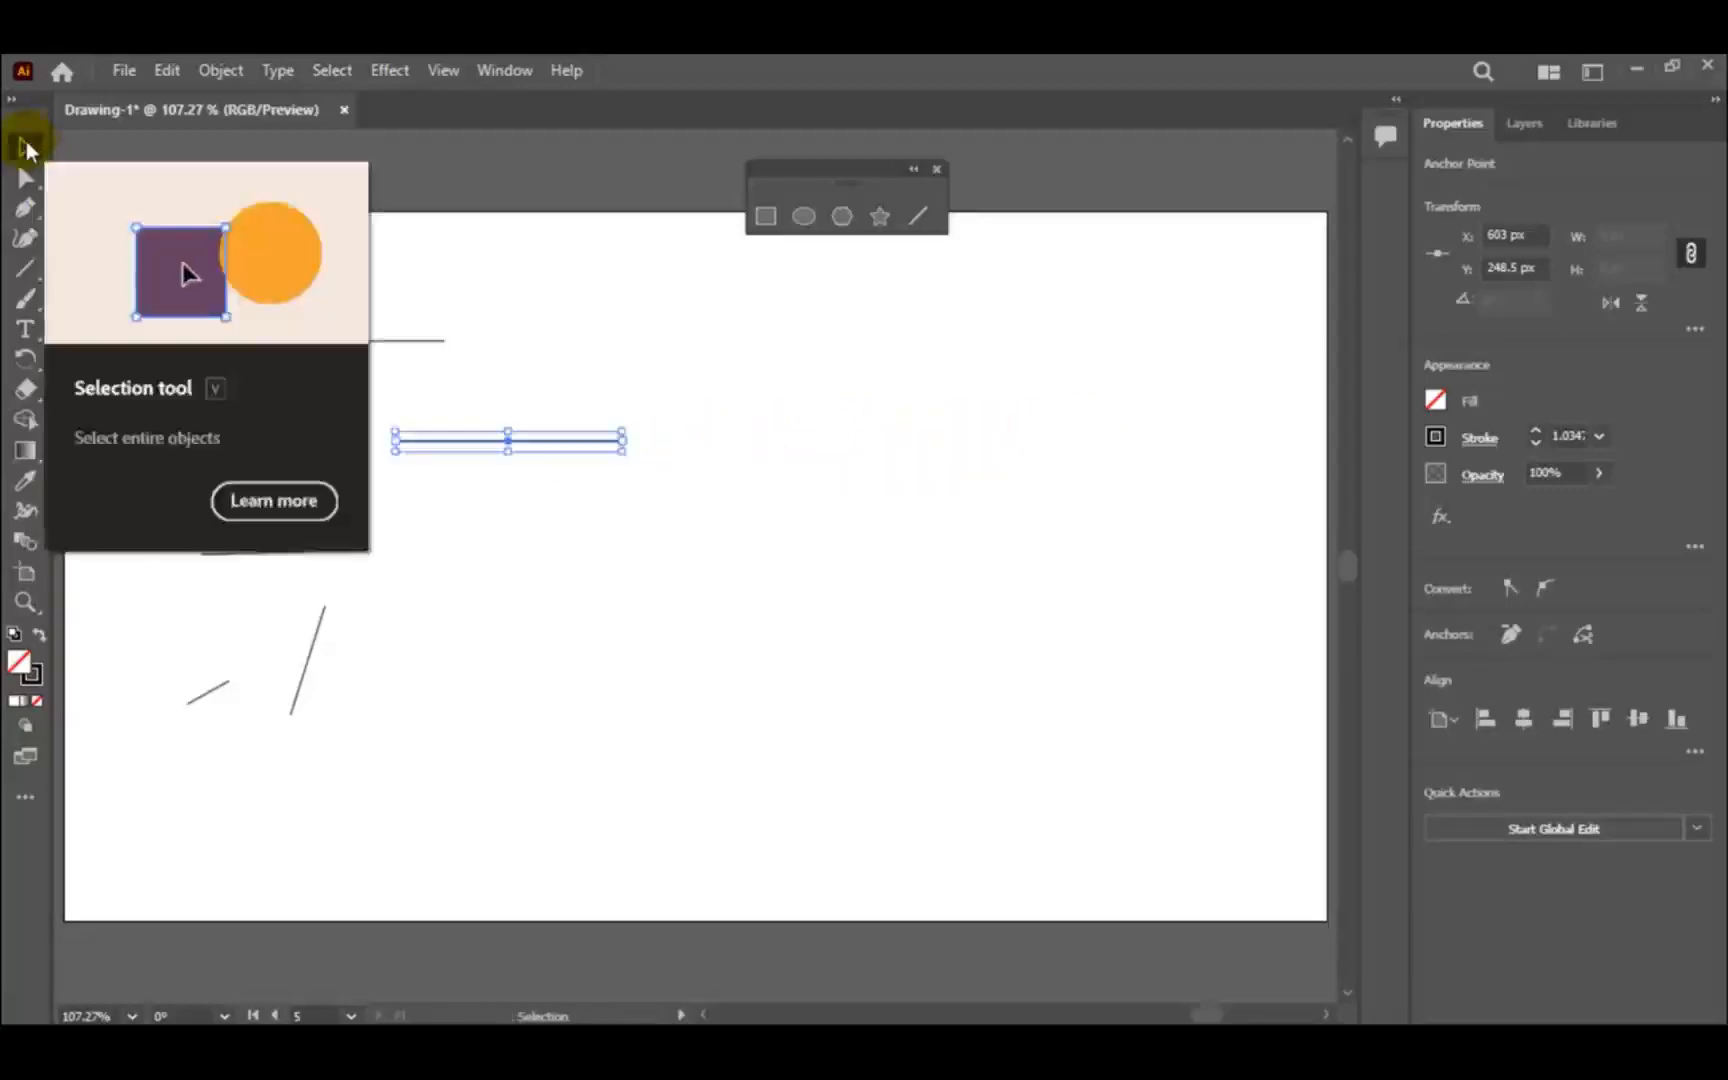
click(512, 387)
click(520, 442)
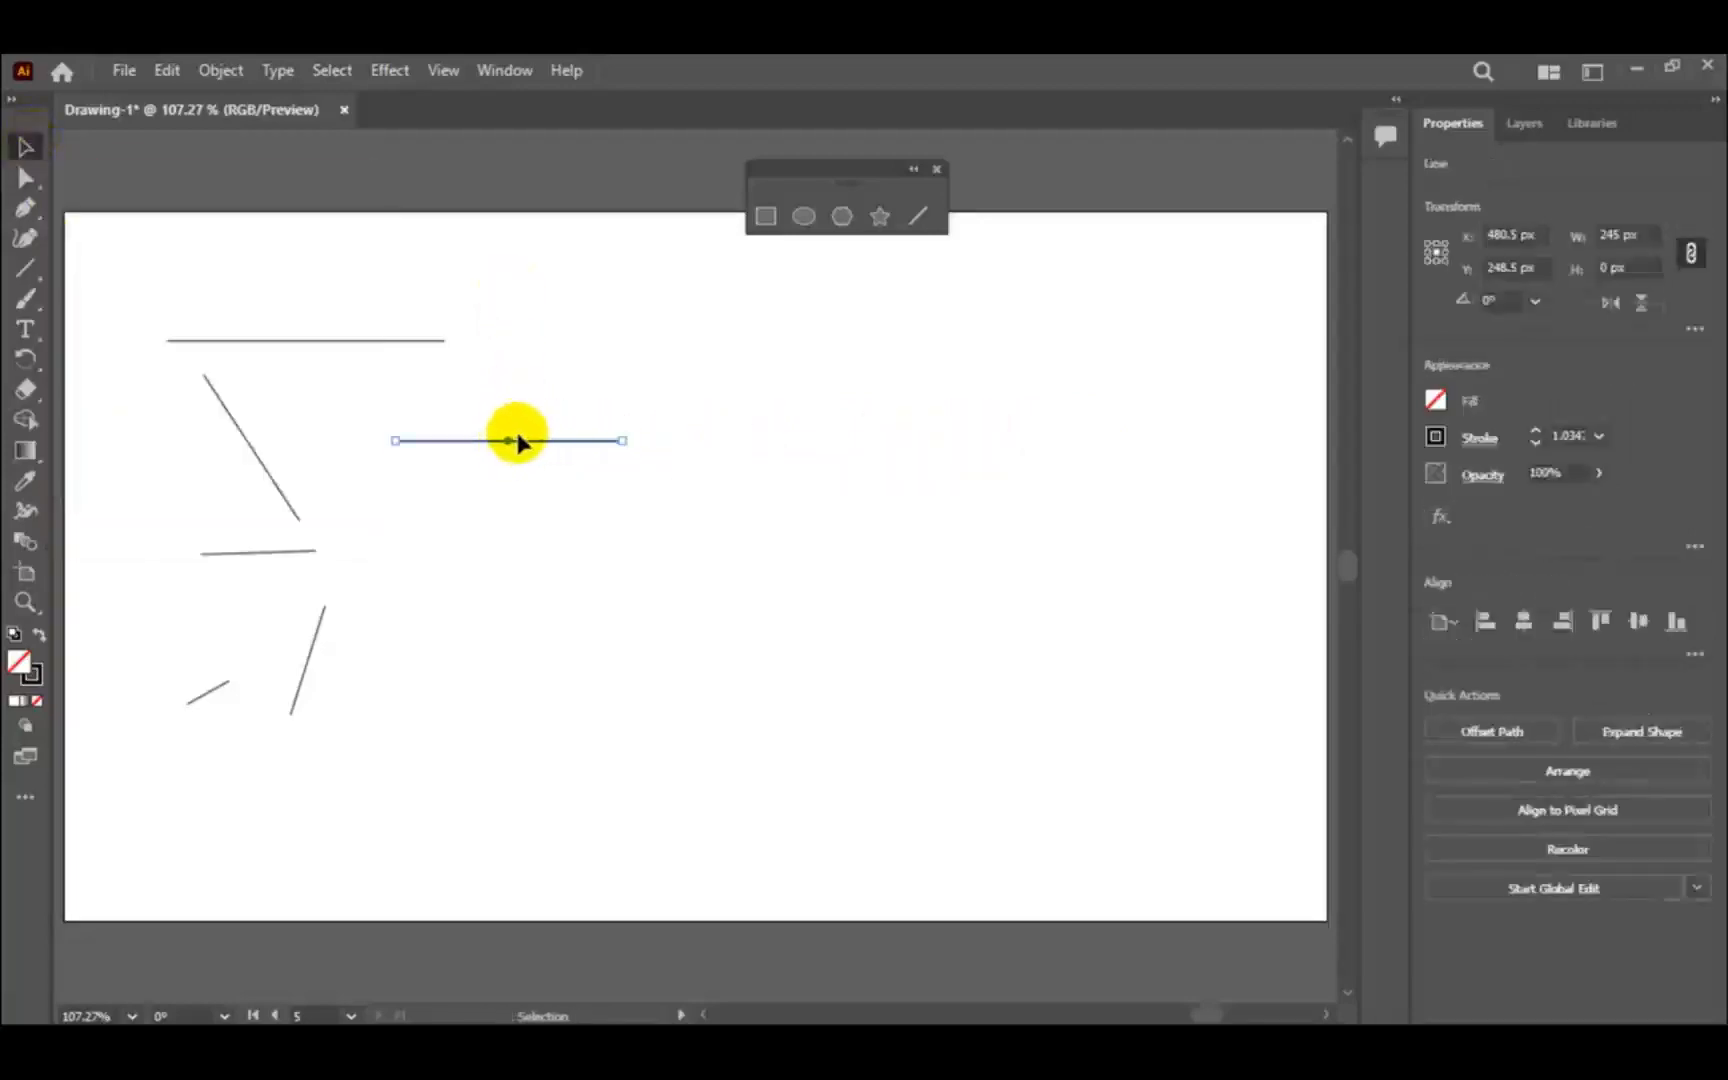
drag(625, 444, 729, 458)
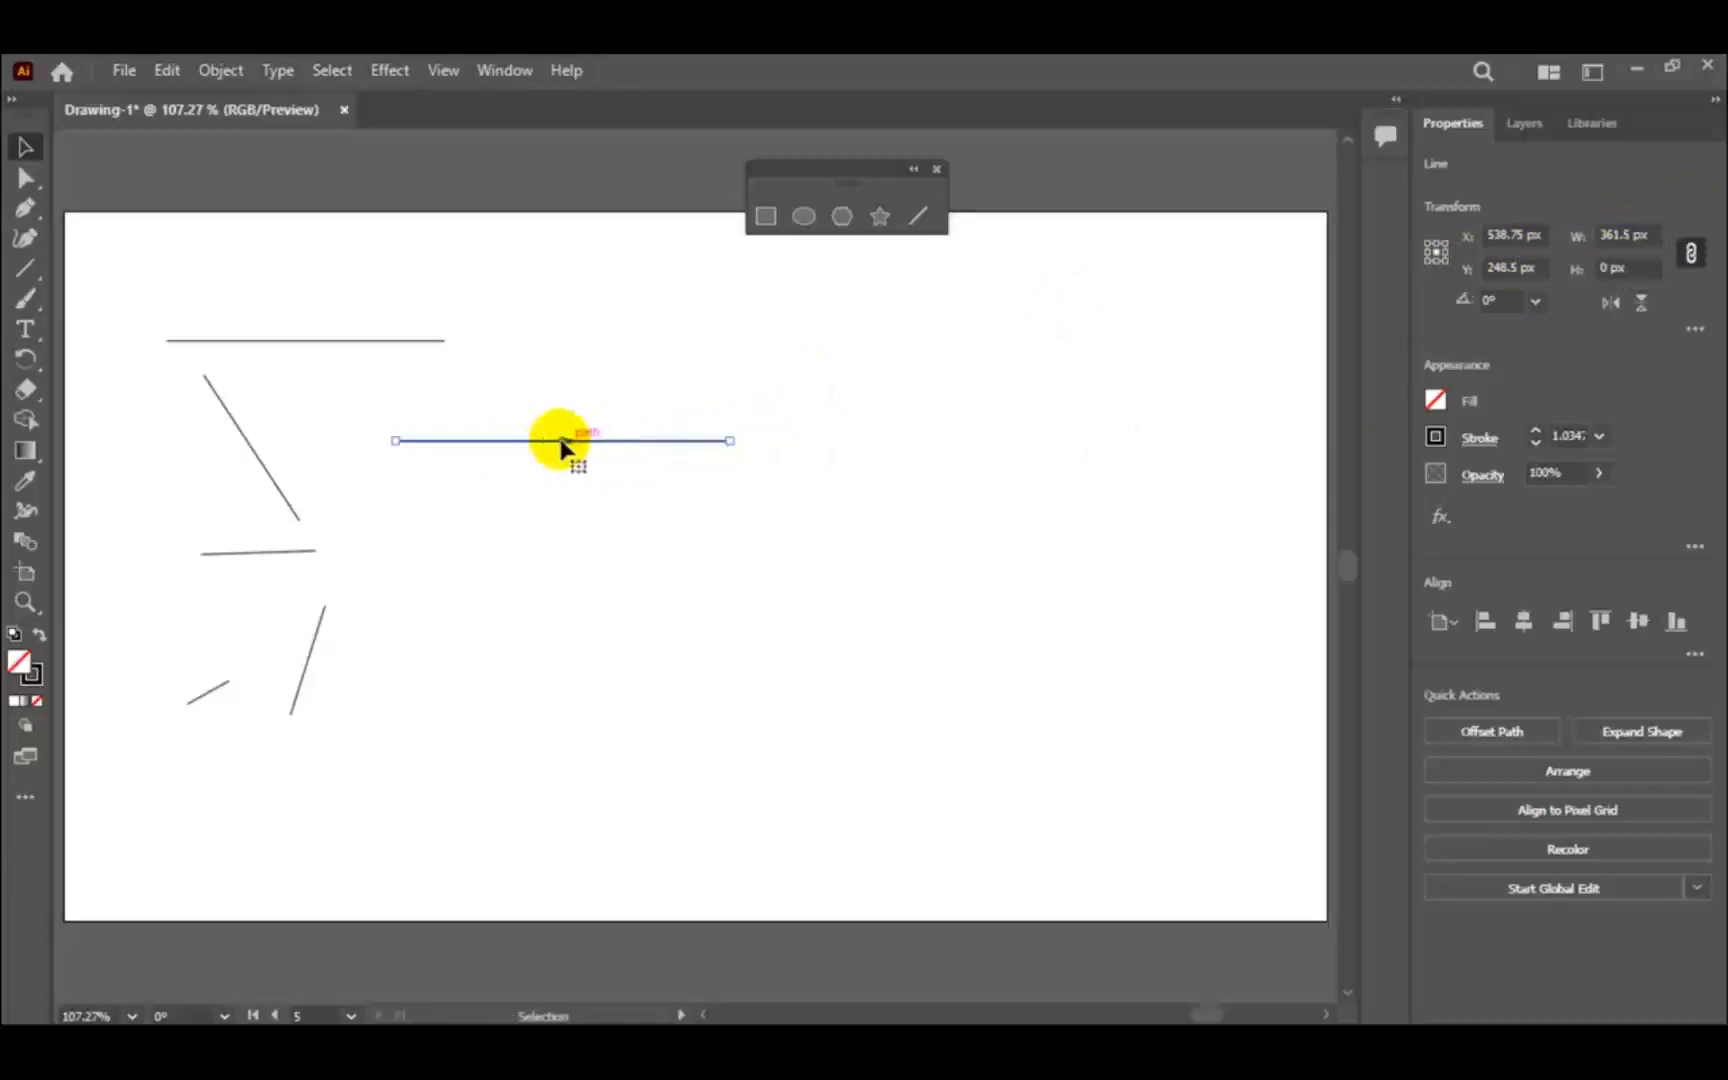
- Move the line slightly up and to the right, extend its right end further horizontally, and deselect it
drag(563, 446, 628, 432)
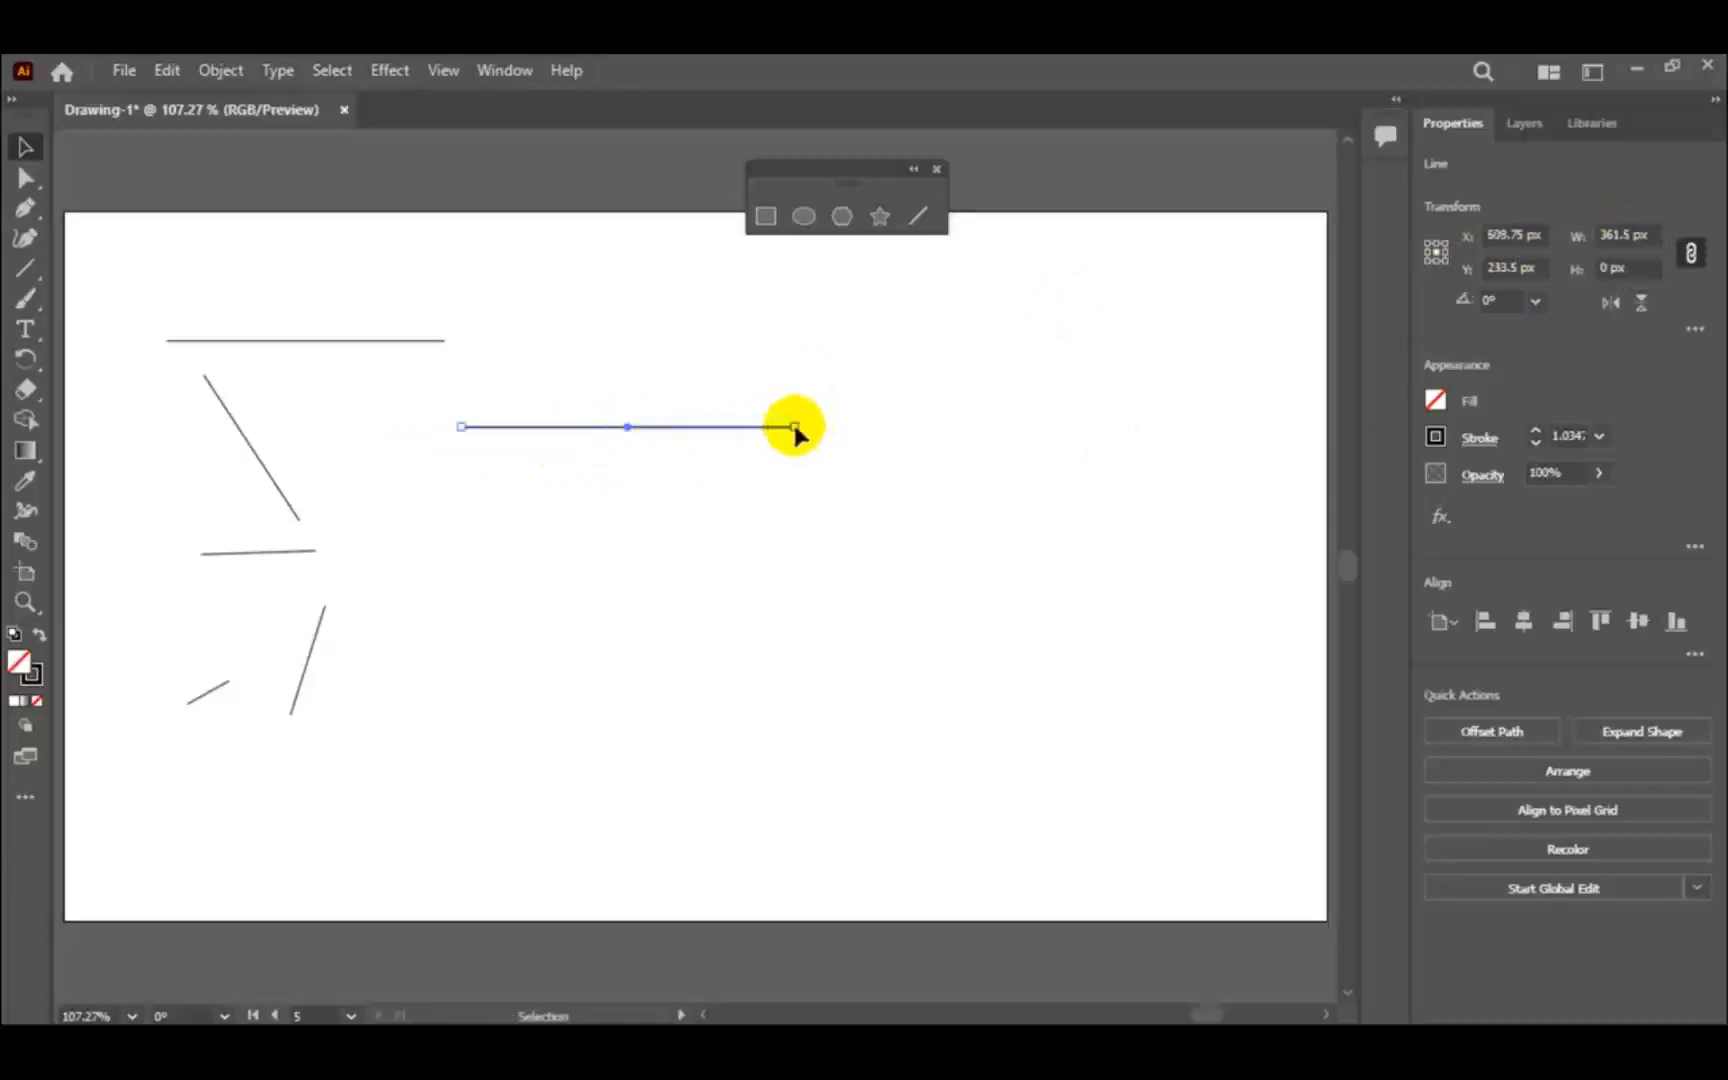
drag(794, 428, 1033, 428)
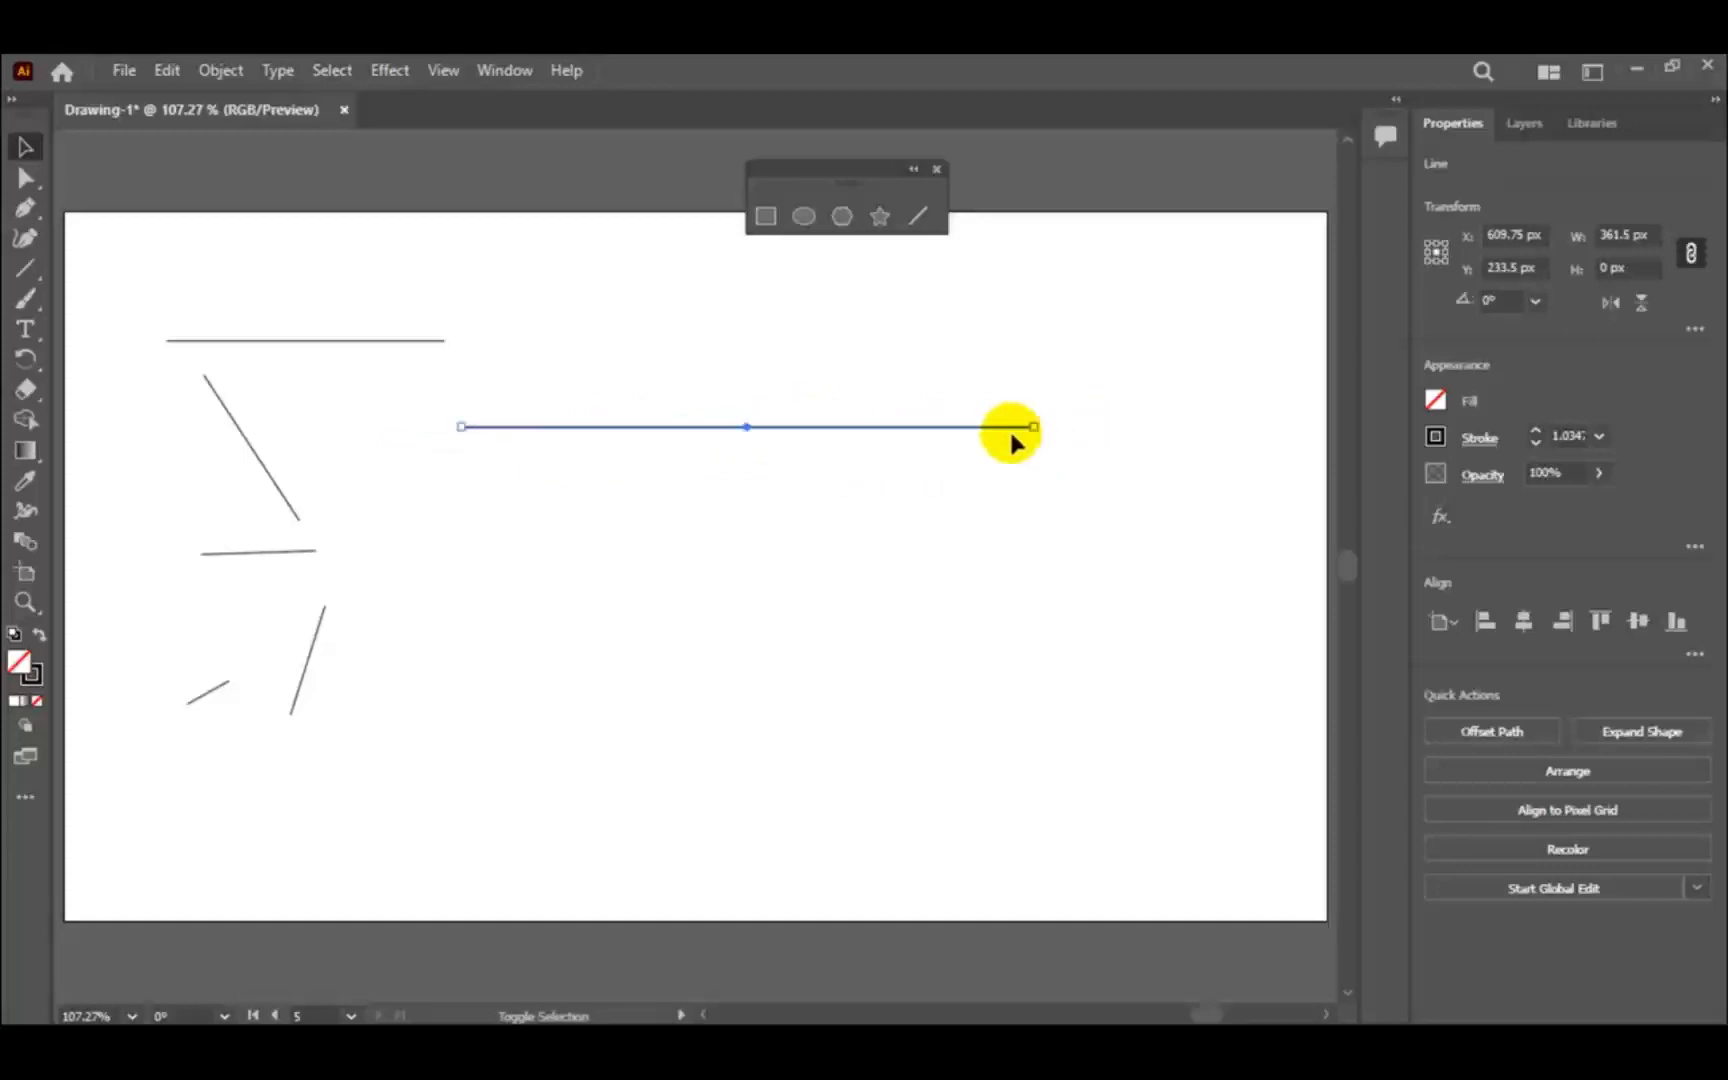
click(515, 697)
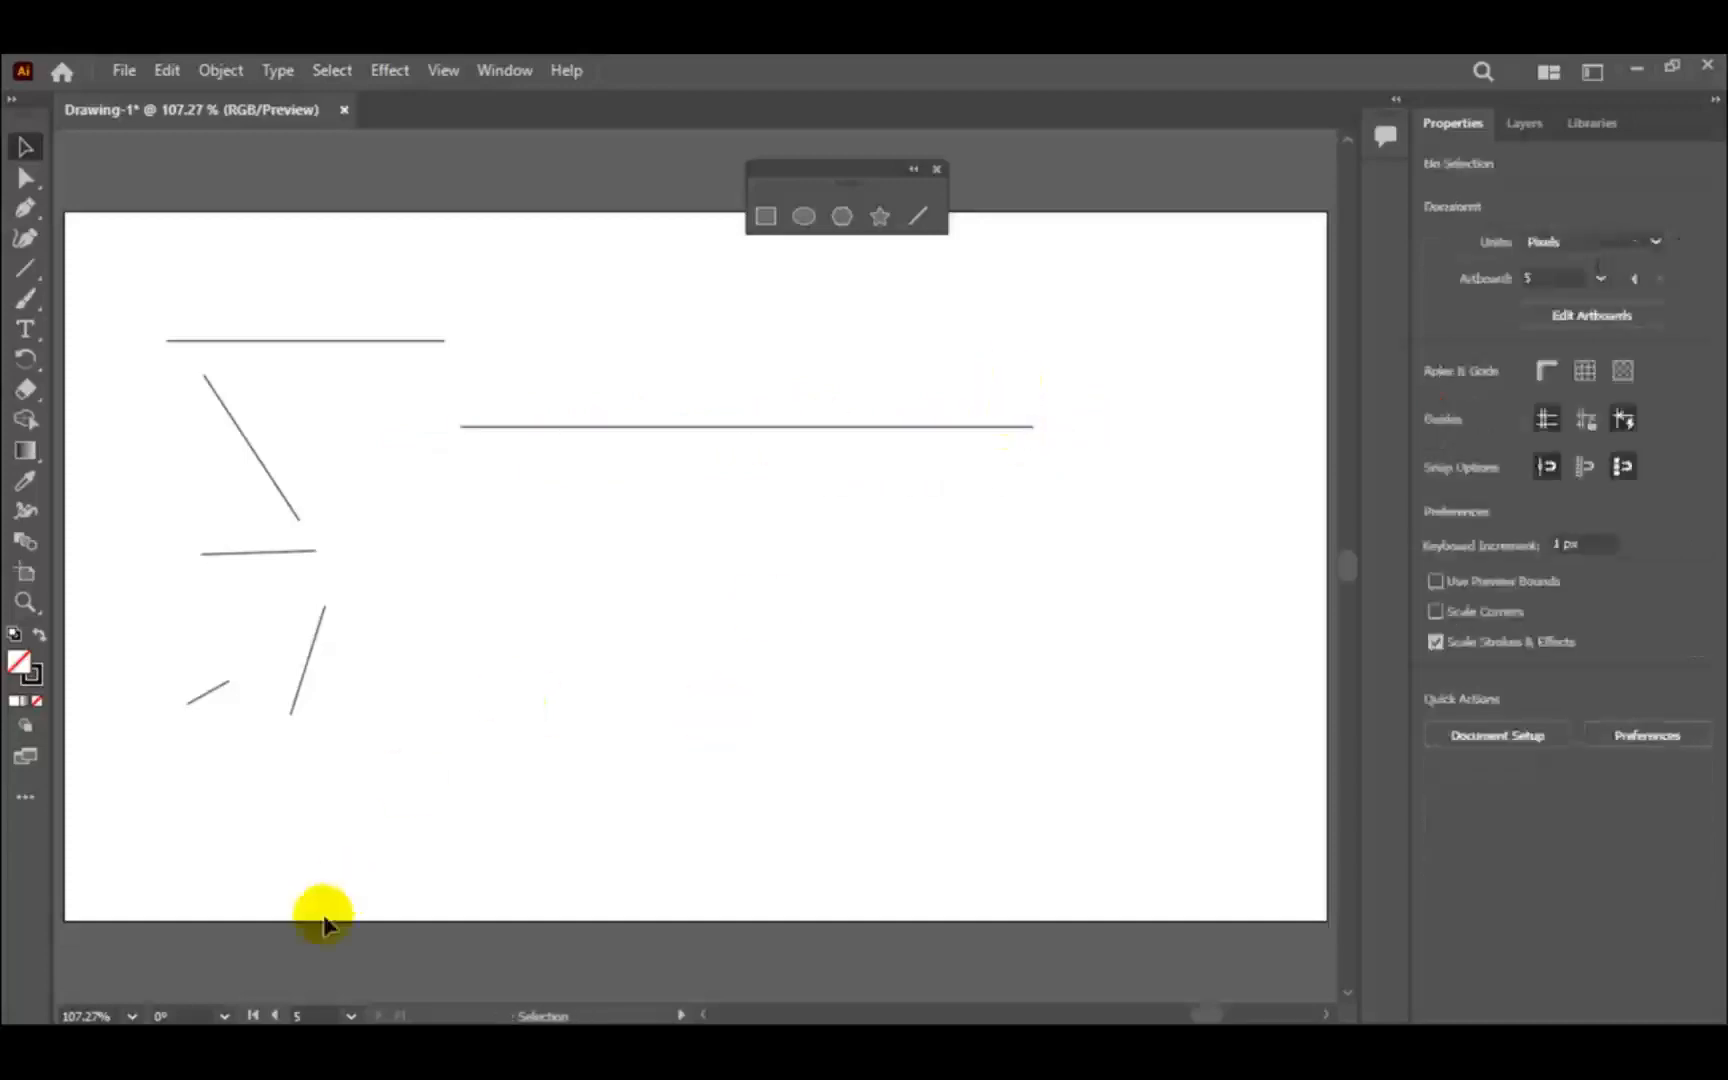
- Go back through the artboards to artboard 1 with the rectangles
click(276, 1016)
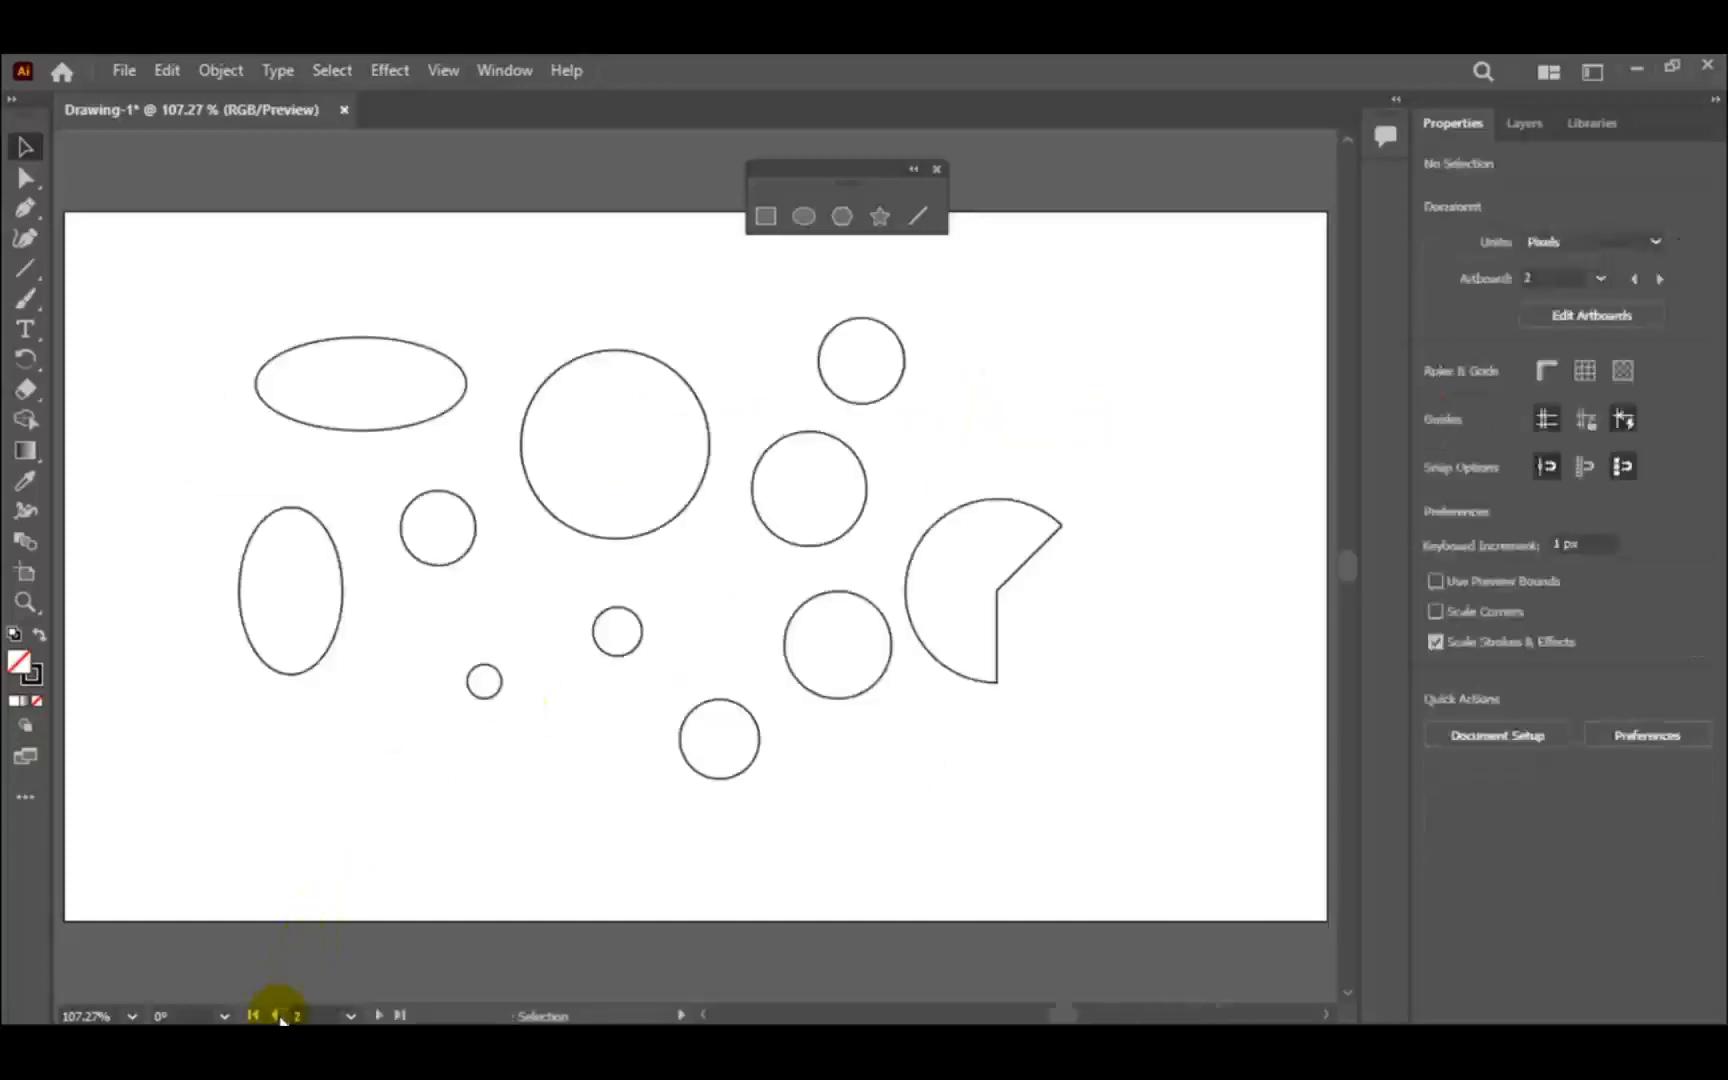
click(278, 1016)
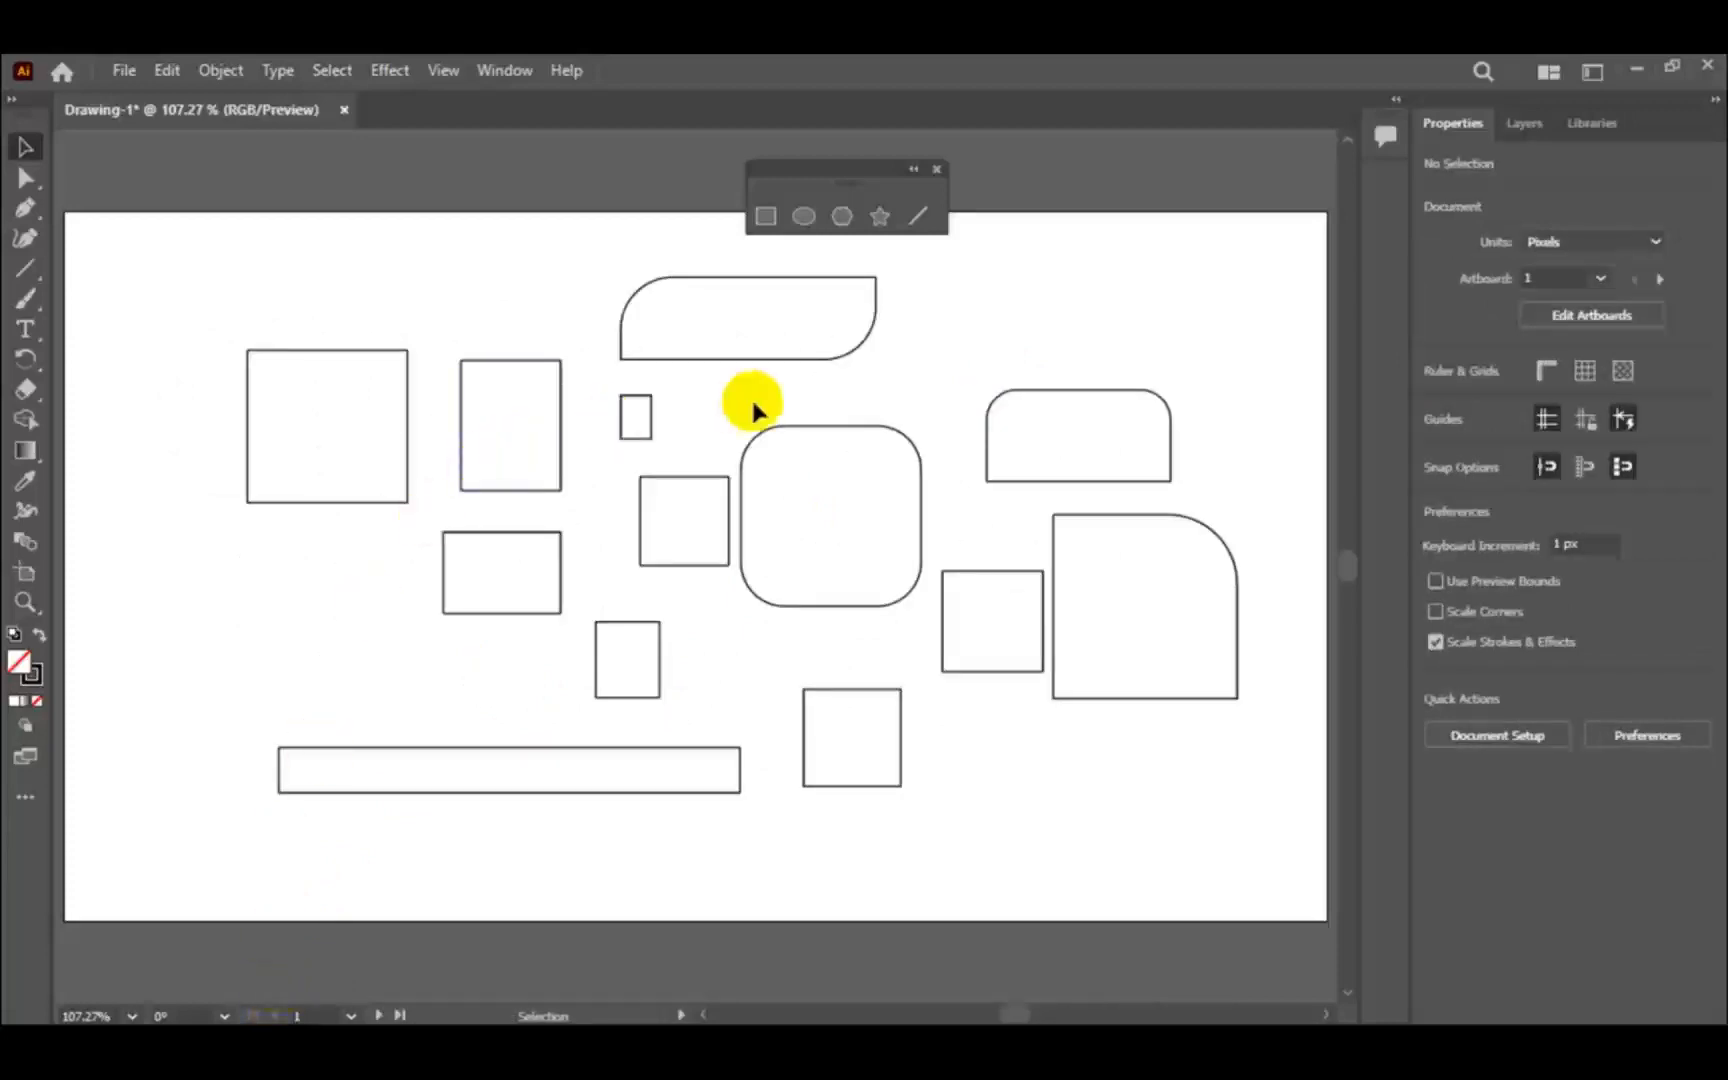